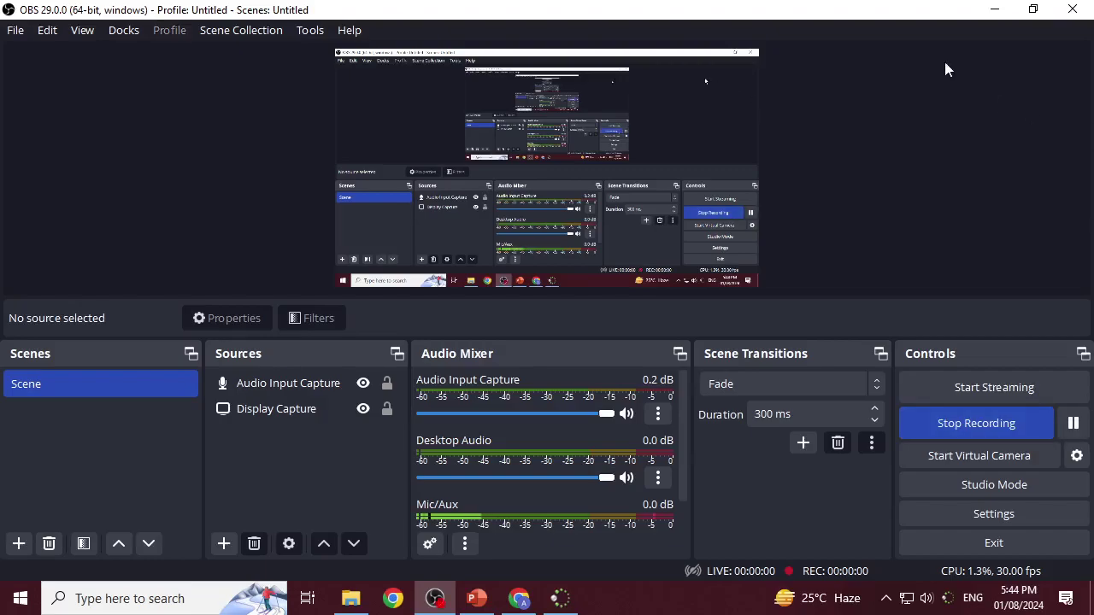
Step: Start the OBS recording, close the old presentation without saving, and relaunch PowerPoint via Run
left_click(994, 10)
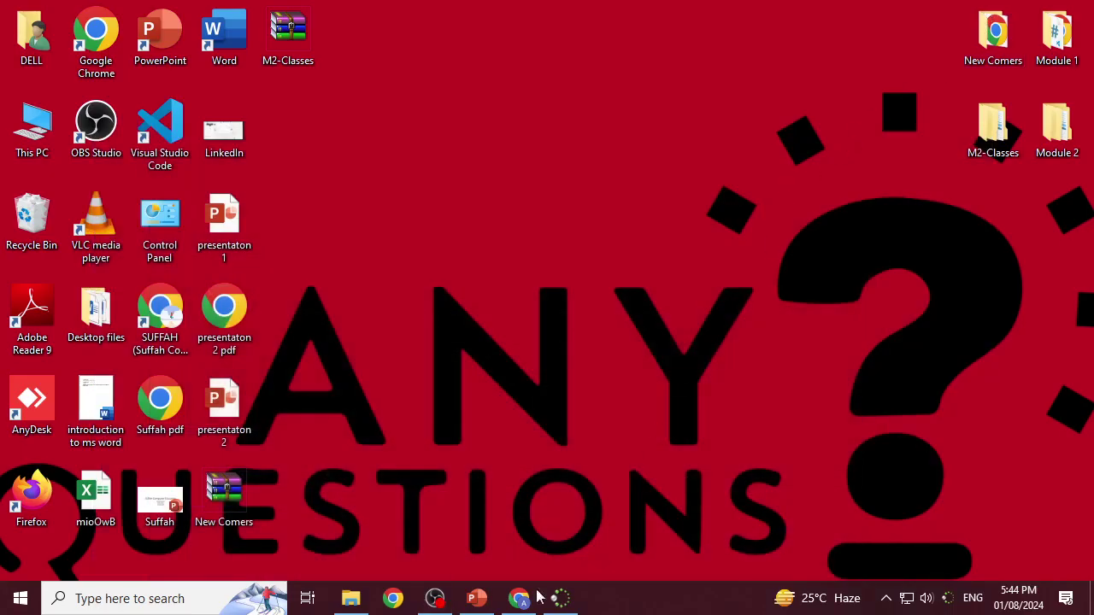
left_click(487, 602)
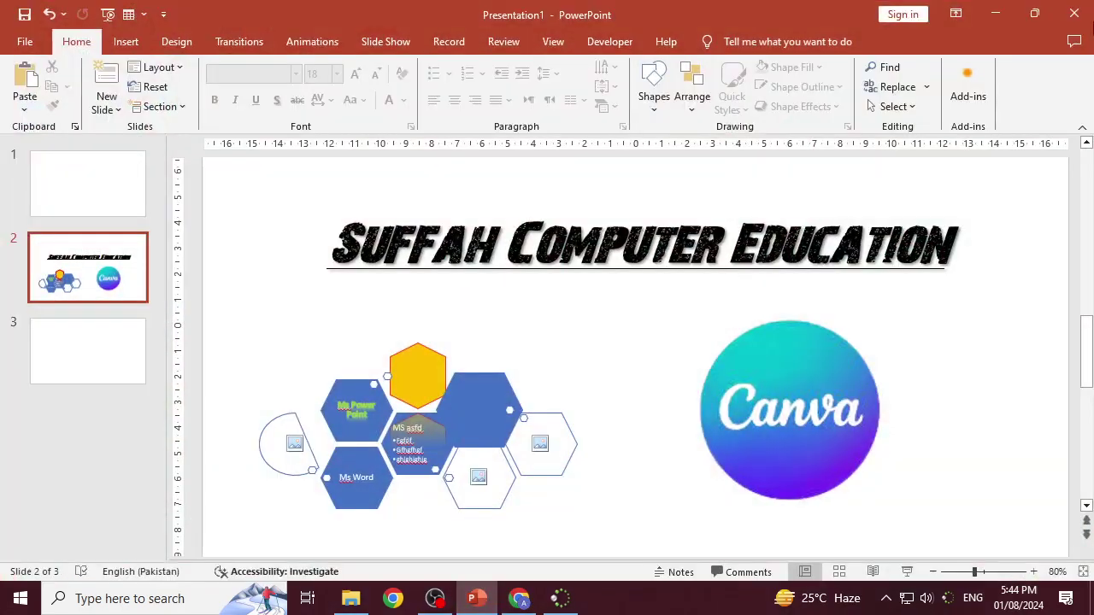
left_click(1066, 17)
left_click(590, 340)
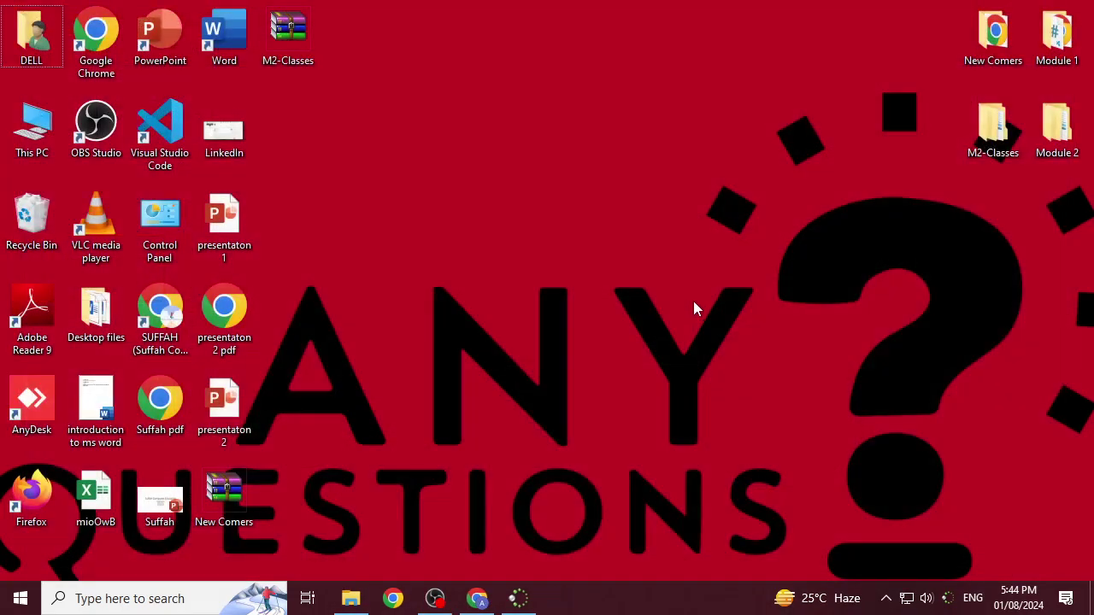
key("super+r")
key("Return")
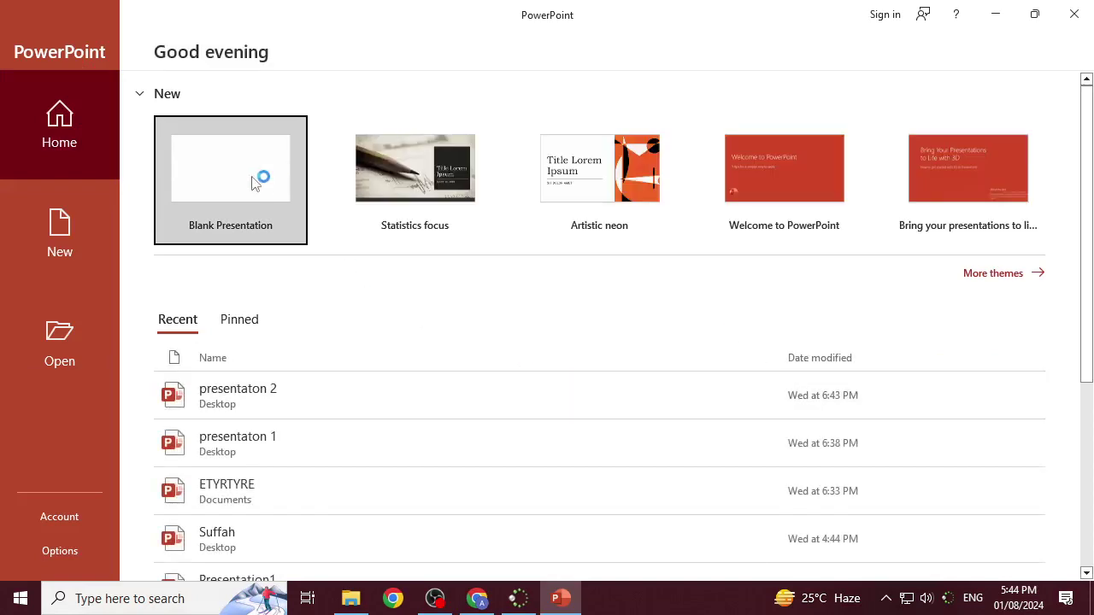
Step: Create a blank presentation and place the cursor in its empty title placeholder
left_click(253, 176)
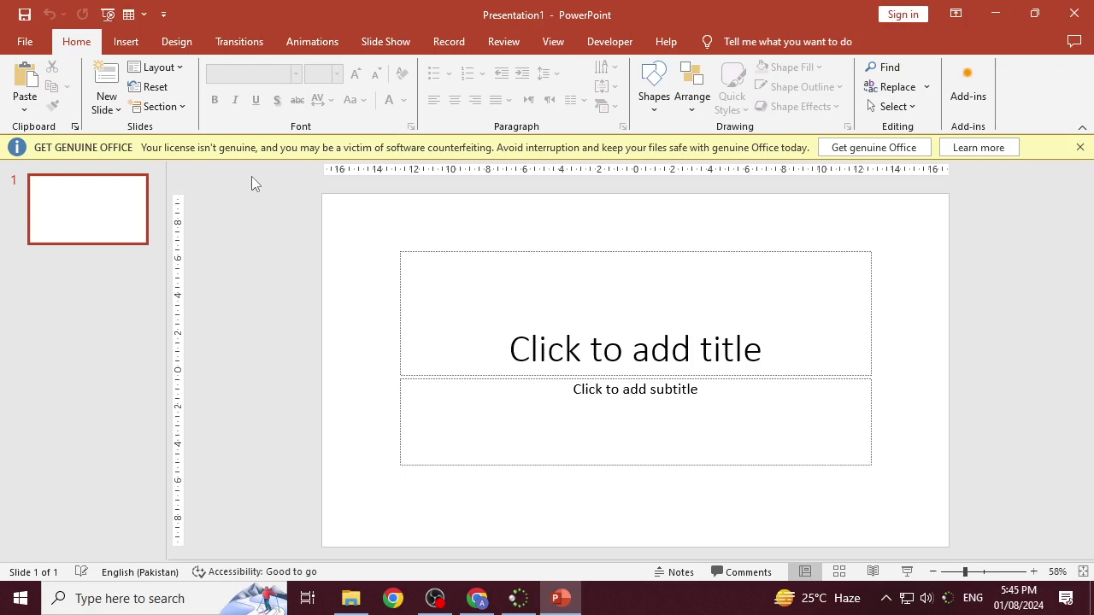
left_click(657, 336)
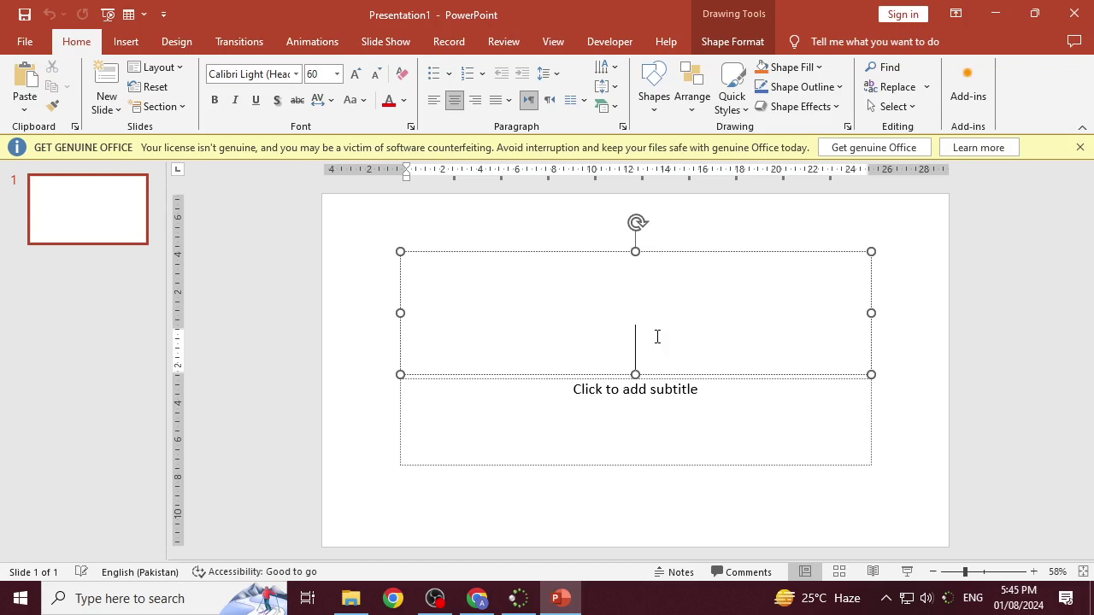
Step: Enter 'Suffah Computer Education' as the first slide's title
left_click(749, 487)
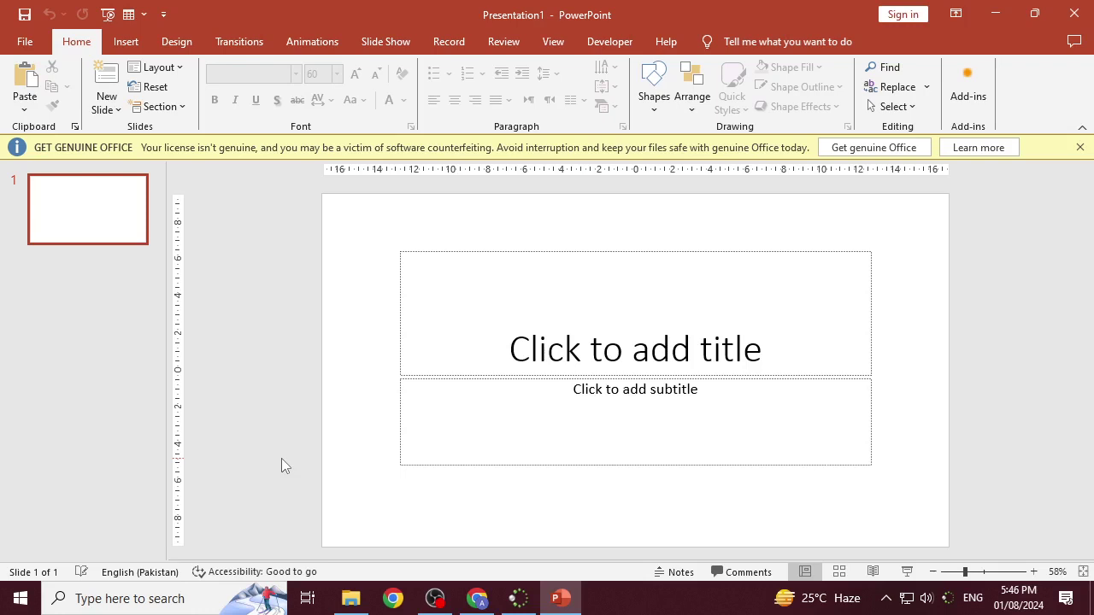
left_click(725, 337)
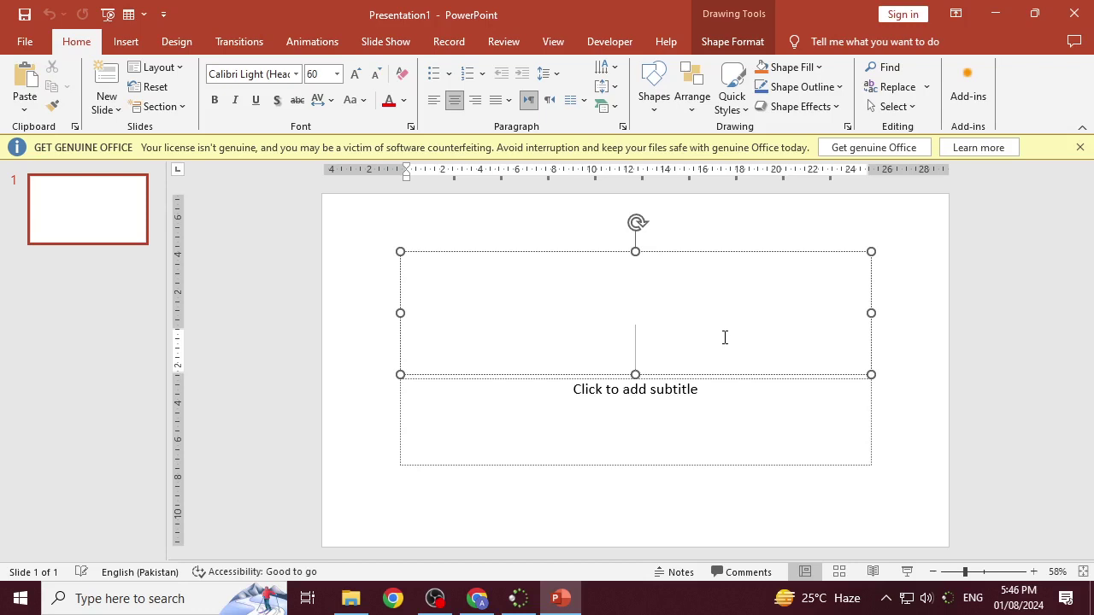
type("Suffah ")
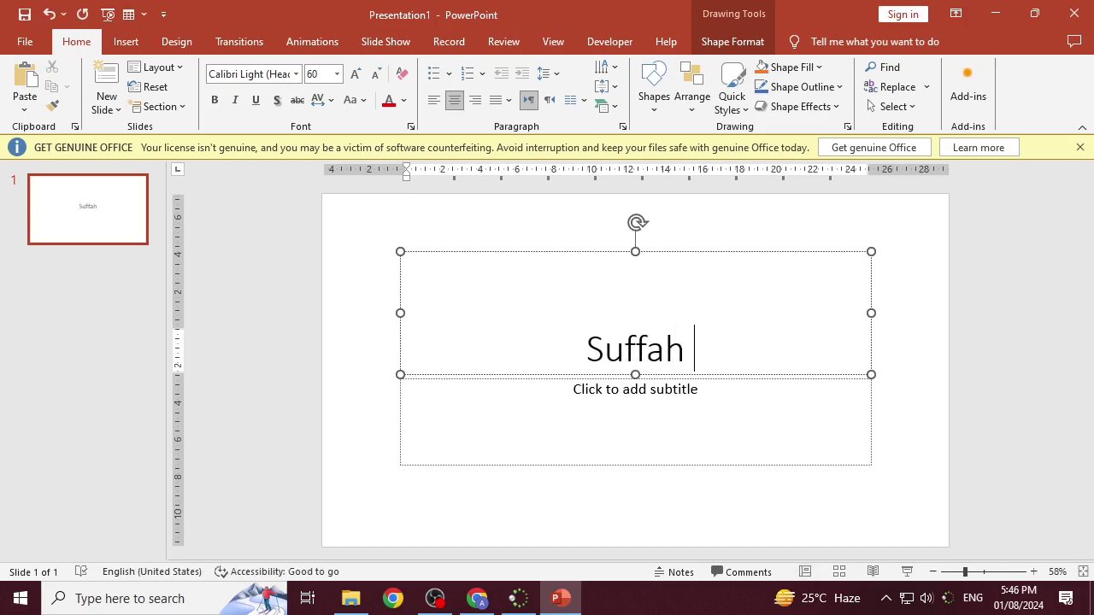
type("Computer E")
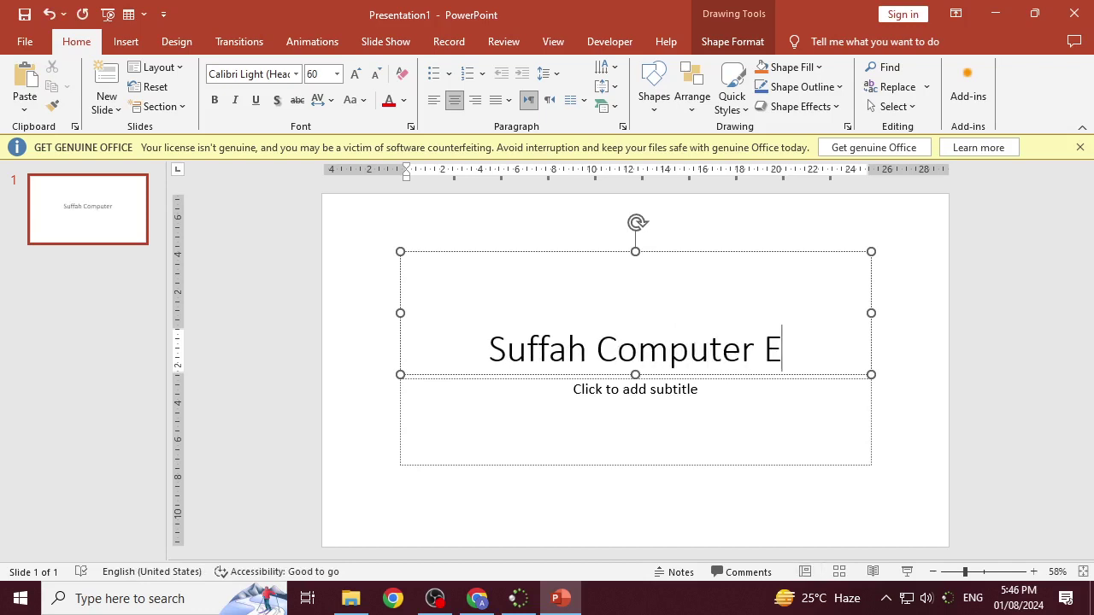
type("ducation")
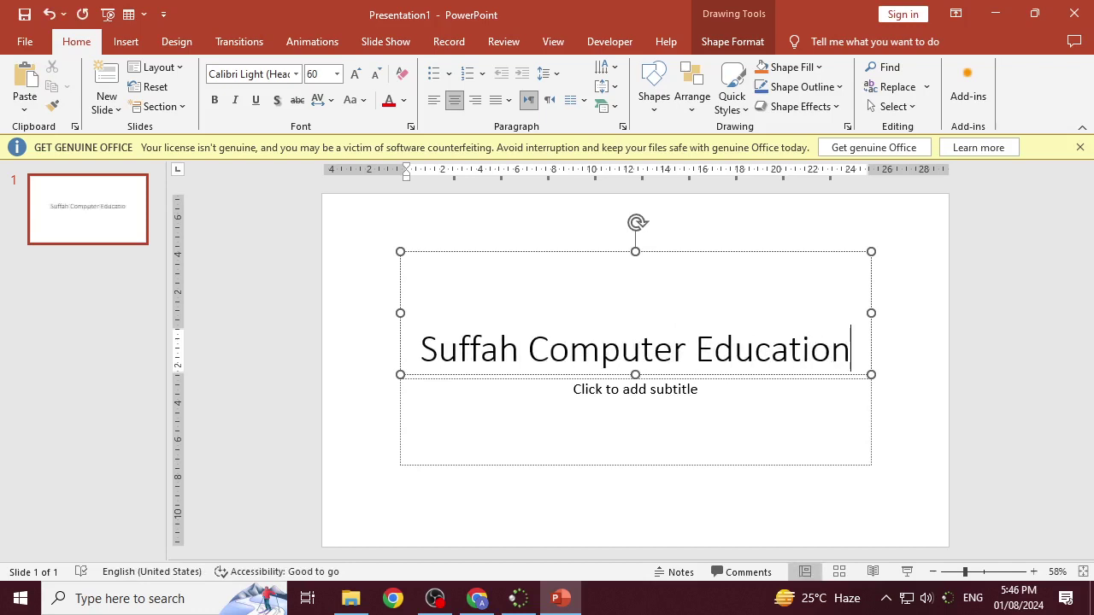
Step: Select the full title text 'Suffah Computer Education'
left_click(708, 370)
left_click_drag(852, 351, 410, 335)
key("ctrl+c")
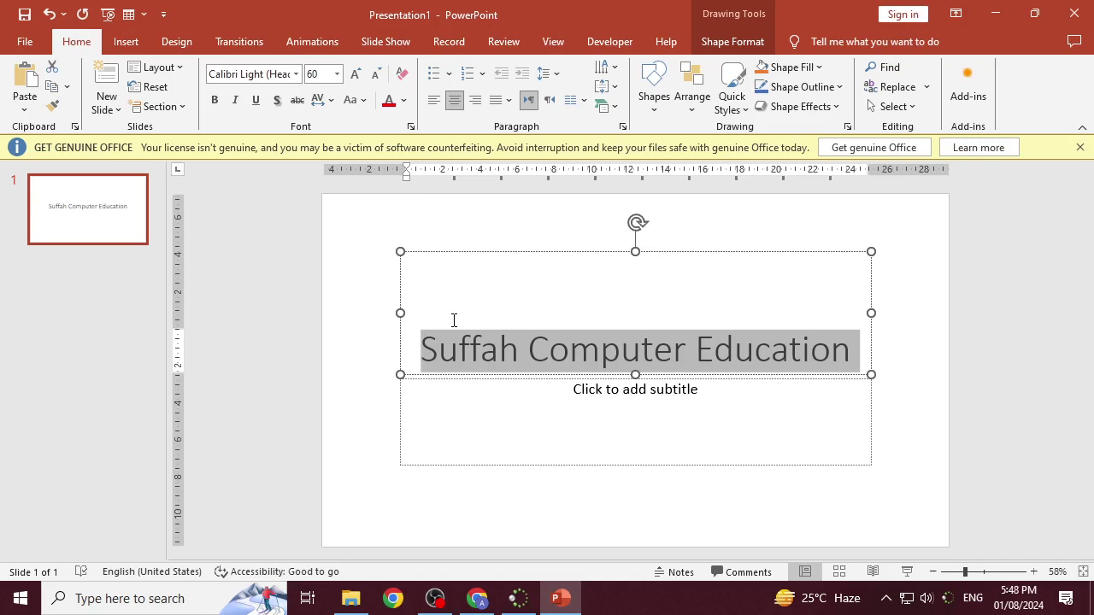
Step: Cut the title text and paste it into the subtitle placeholder
left_click(53, 70)
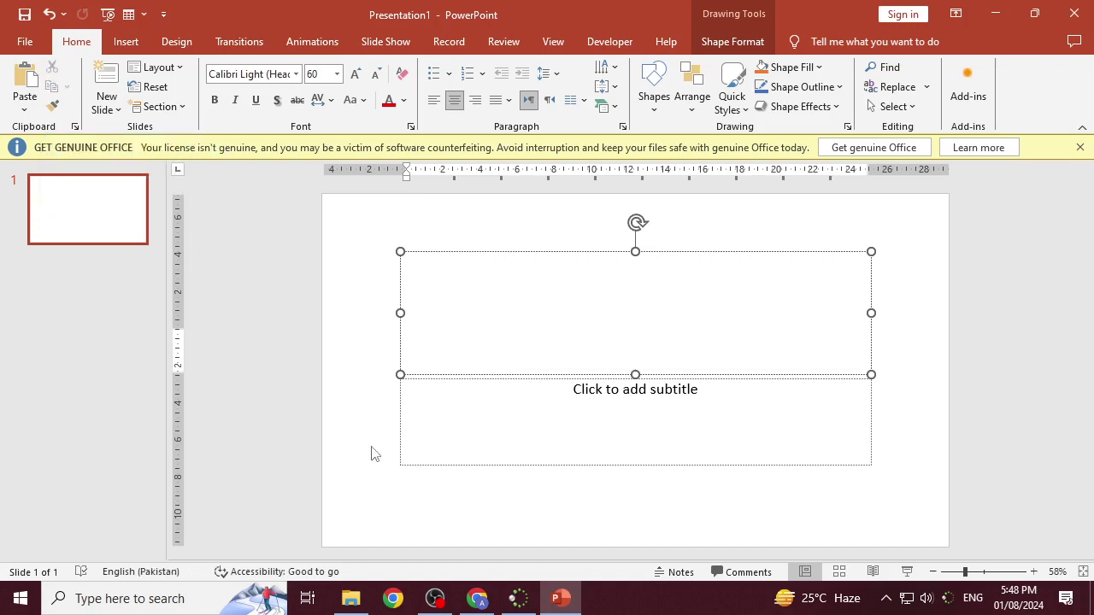
left_click(685, 424)
key("ctrl+v")
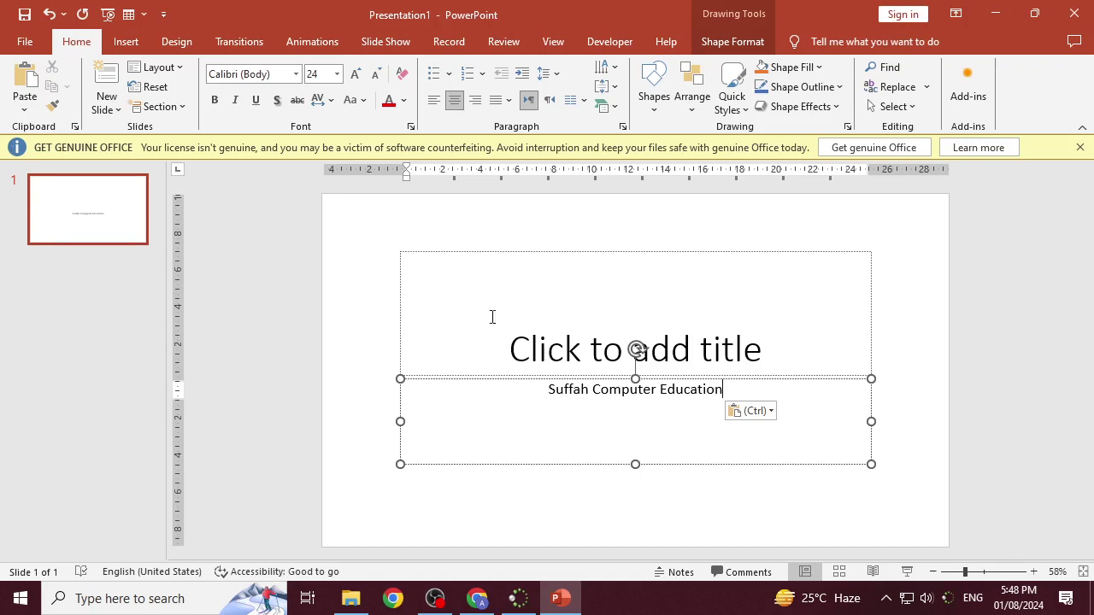
Step: Copy the subtitle line and paste 'Suffah Computer Education' back into the title
left_click(597, 351)
key("ctrl+v")
triple_click(696, 397)
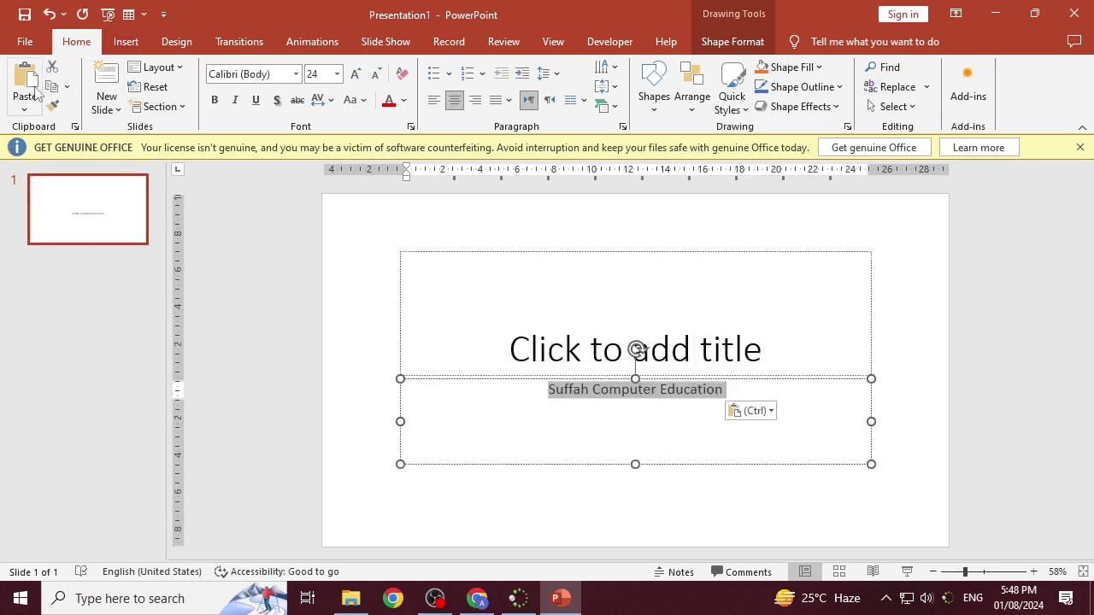
left_click(622, 318)
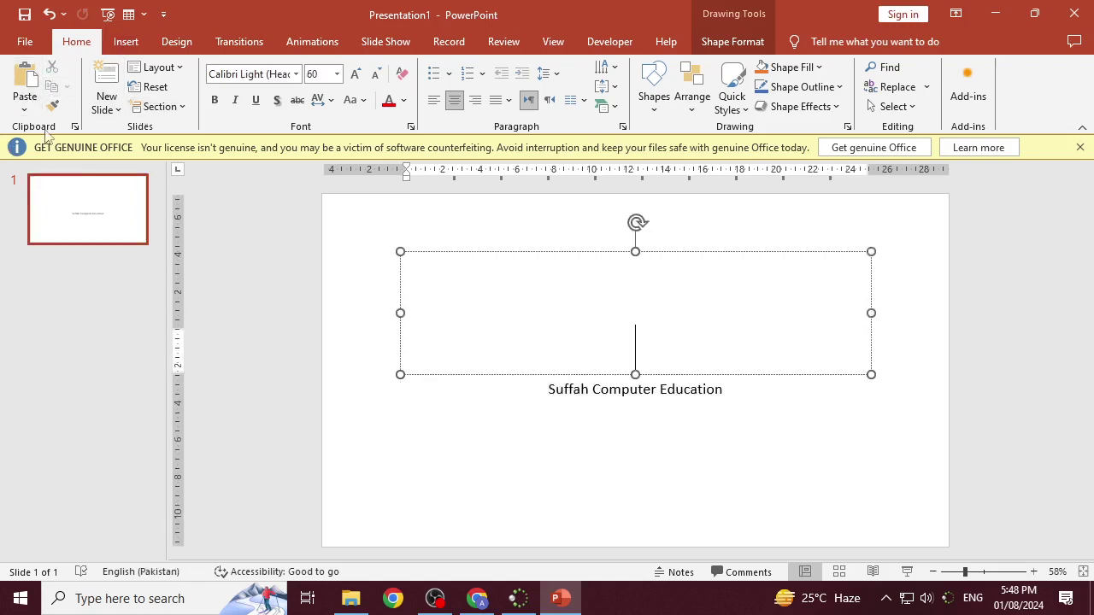
left_click(24, 81)
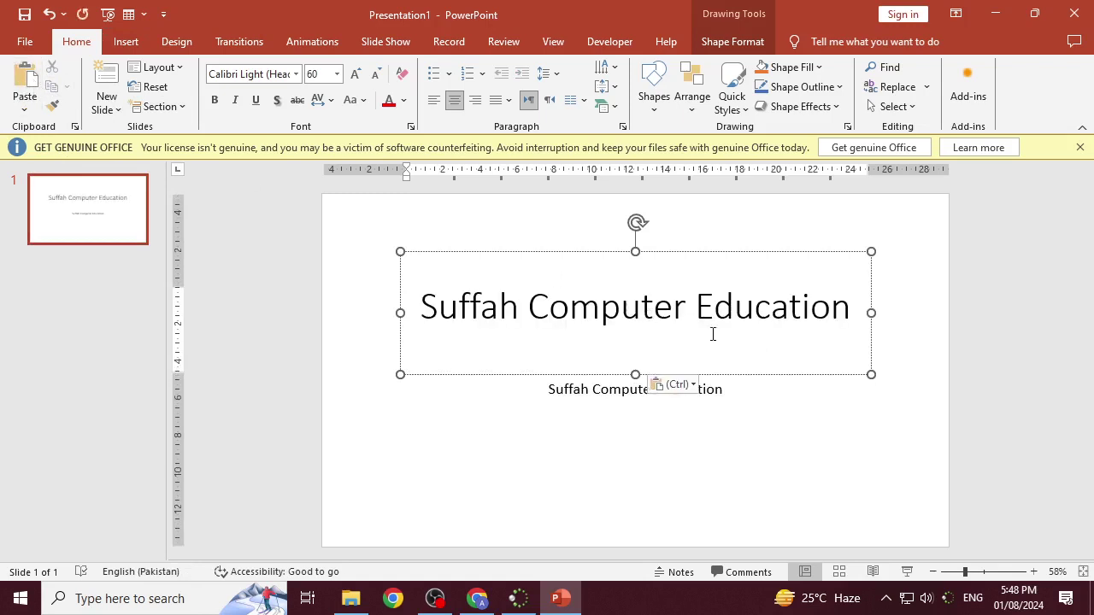
Step: Select the entire title text 'Suffah Computer Education'
left_click(718, 405)
left_click(714, 312)
left_click_drag(419, 307, 964, 330)
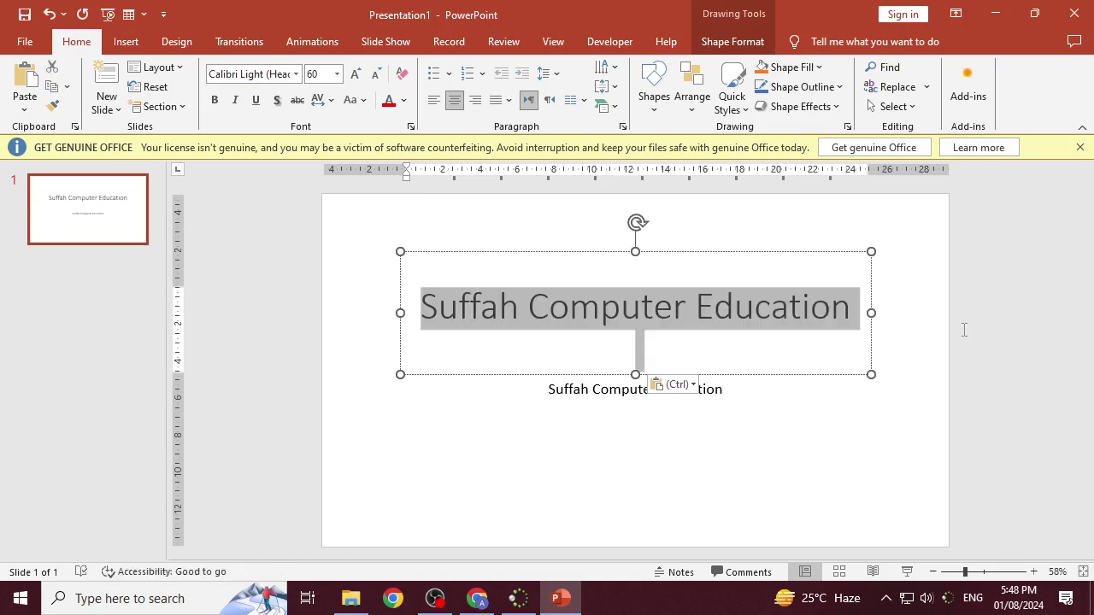
left_click(757, 341)
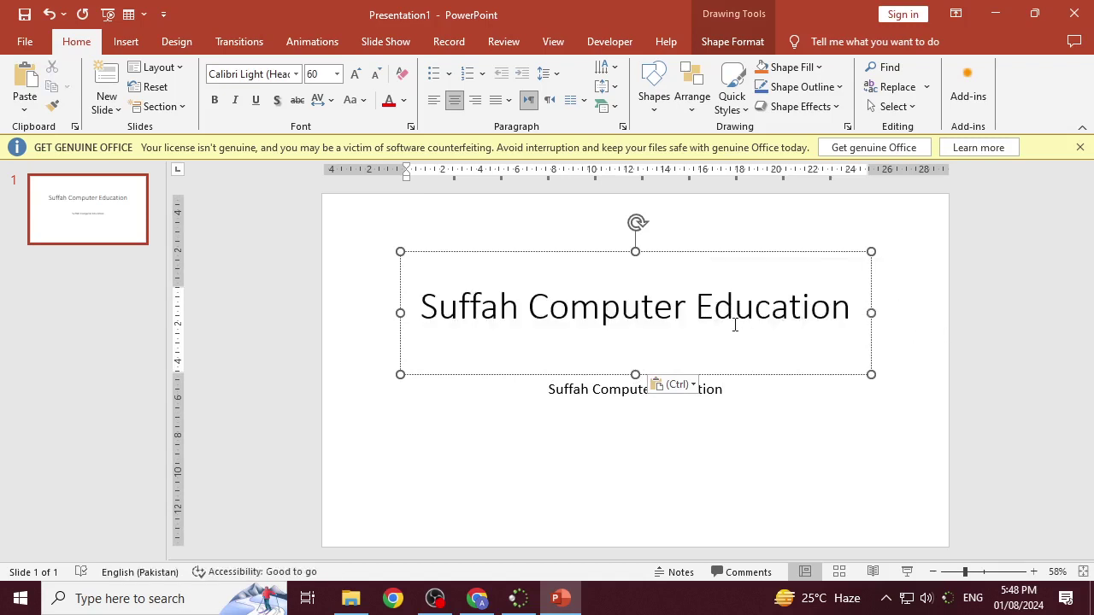
left_click(733, 310)
key("ctrl+a")
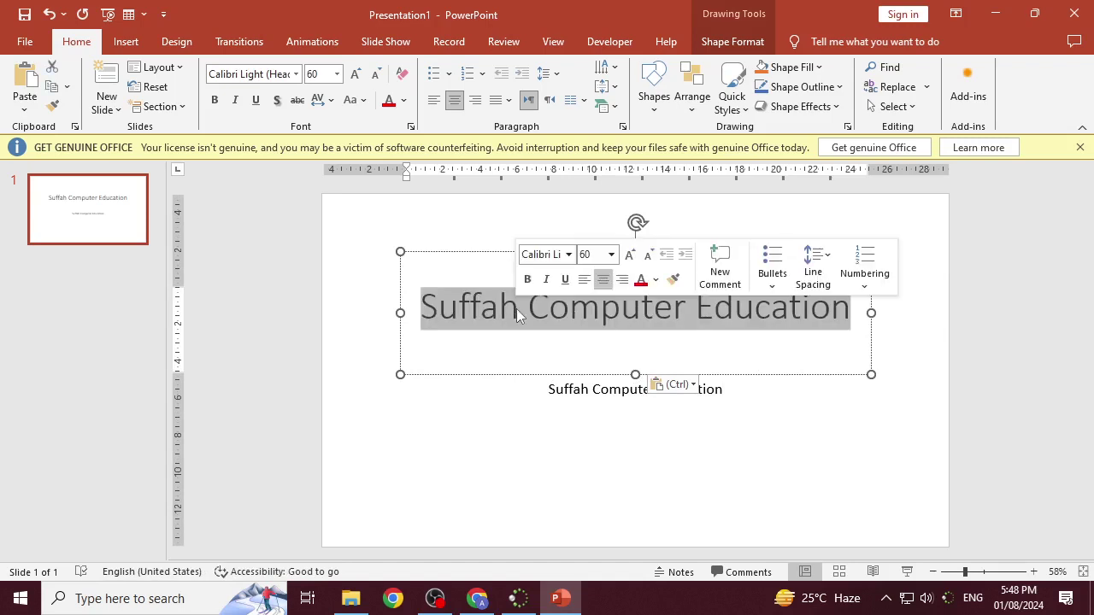
left_click(698, 338)
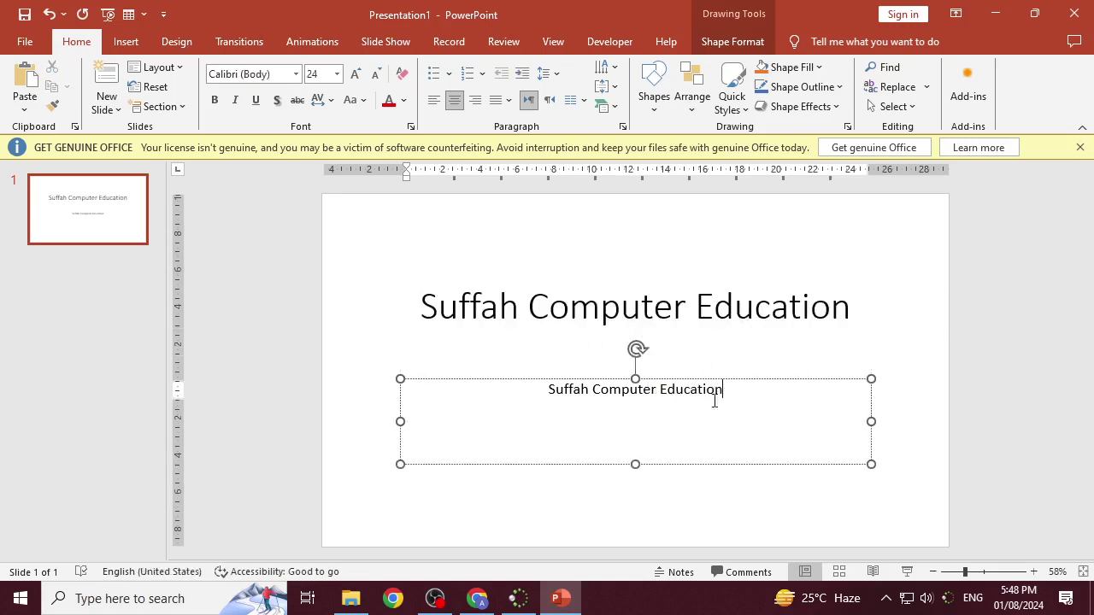
left_click(715, 392)
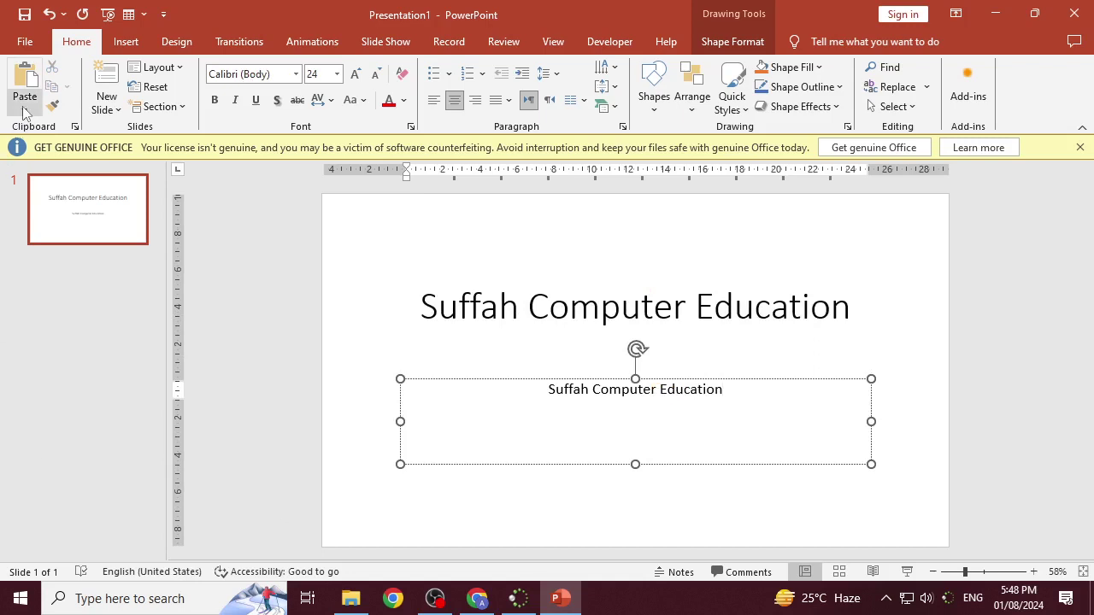
triple_click(644, 313)
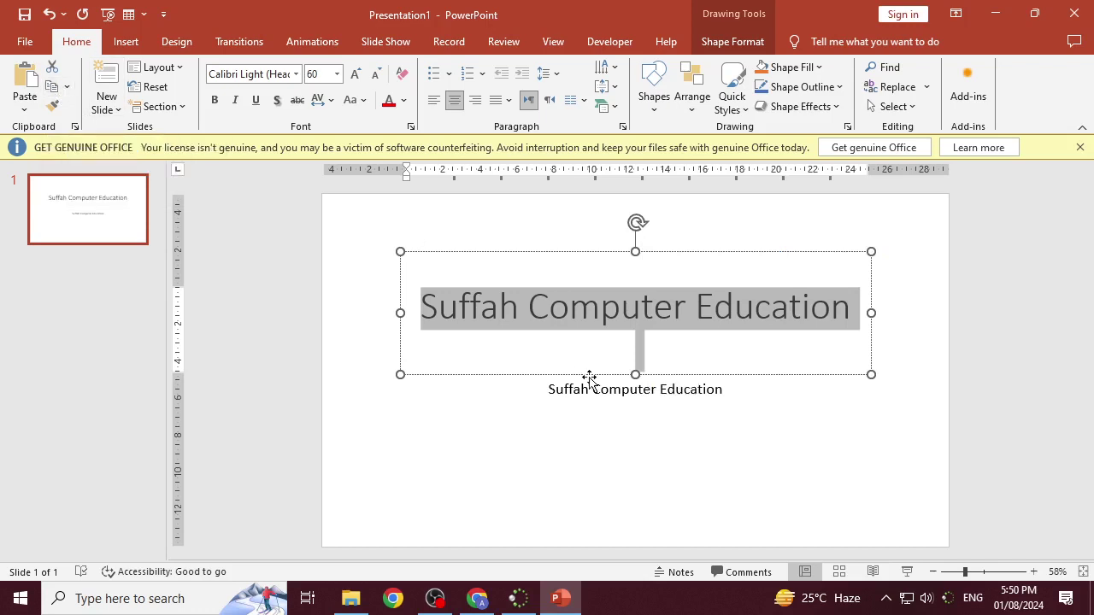
Step: Cut the subtitle text and paste it back as a Picture (JPEG) with Paste Special
left_click(630, 388)
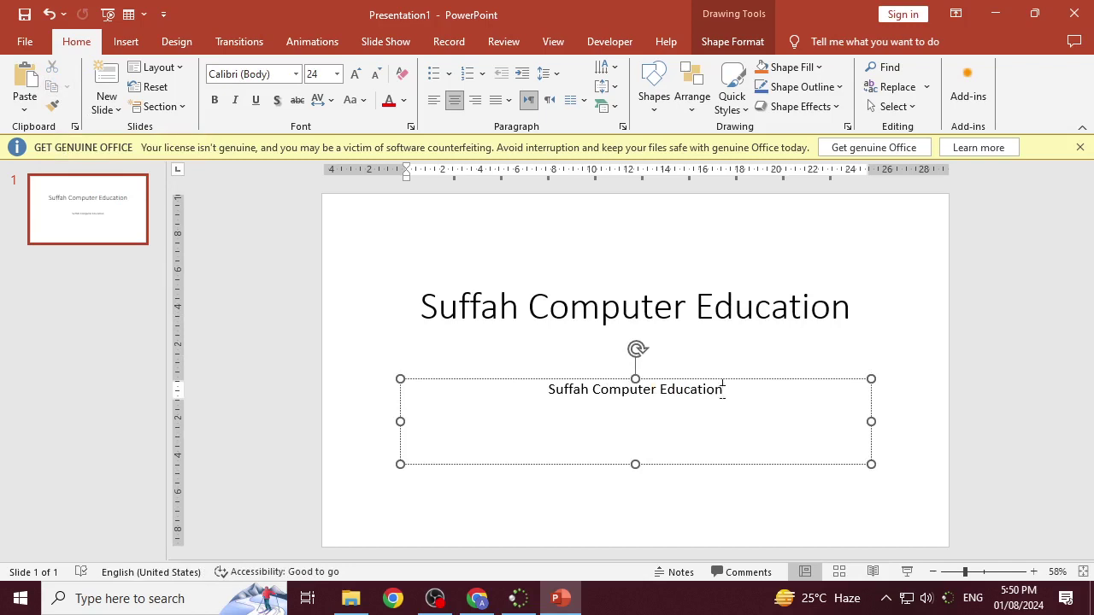
left_click_drag(724, 391, 530, 398)
key("ctrl+x")
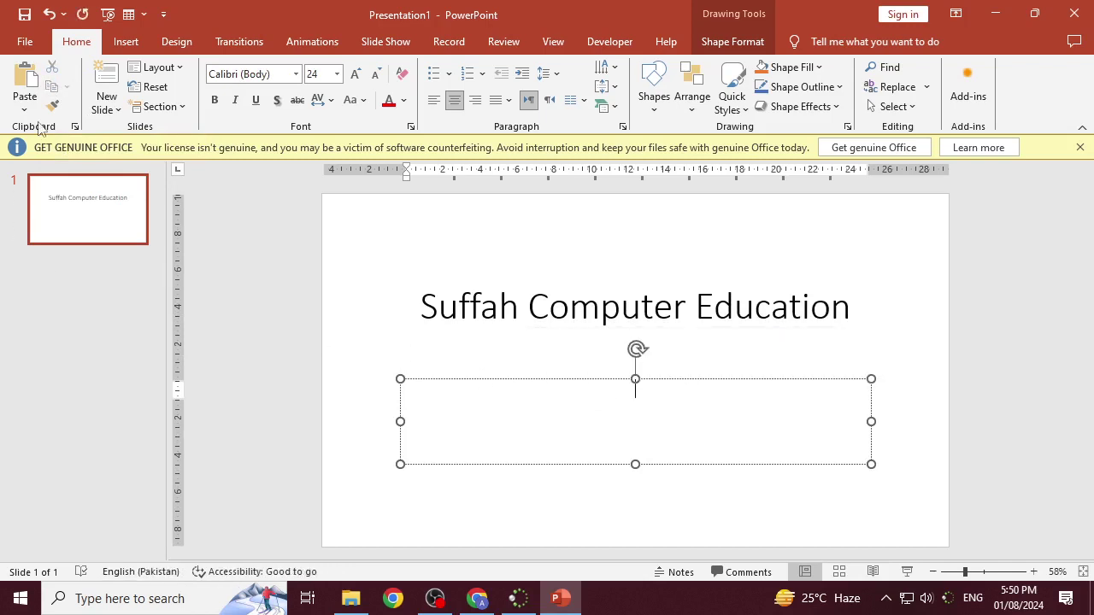
left_click(24, 109)
left_click(70, 174)
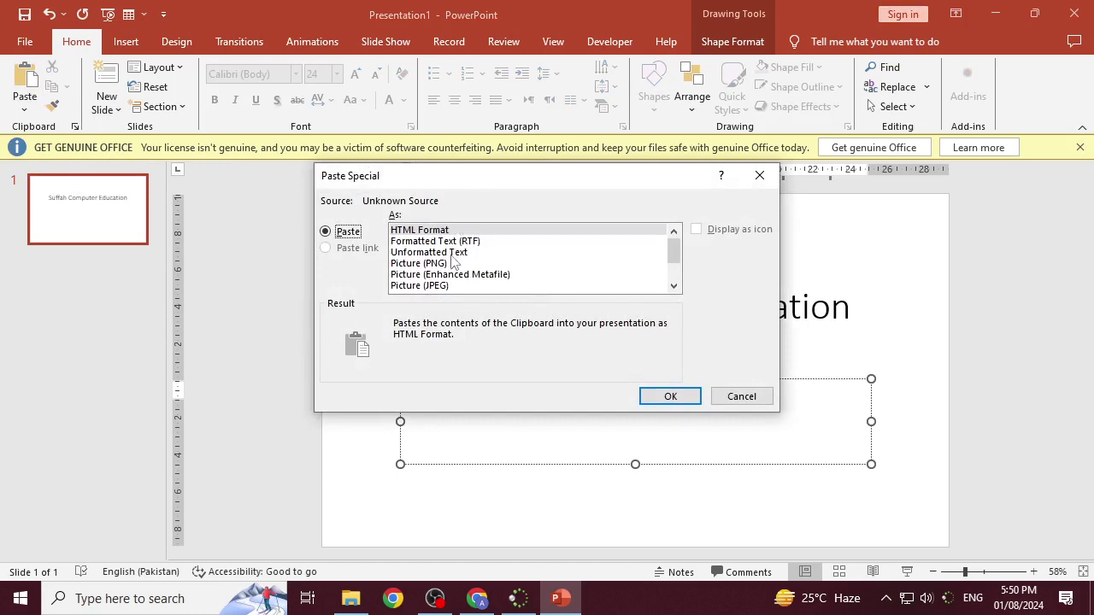
left_click(443, 264)
left_click(443, 286)
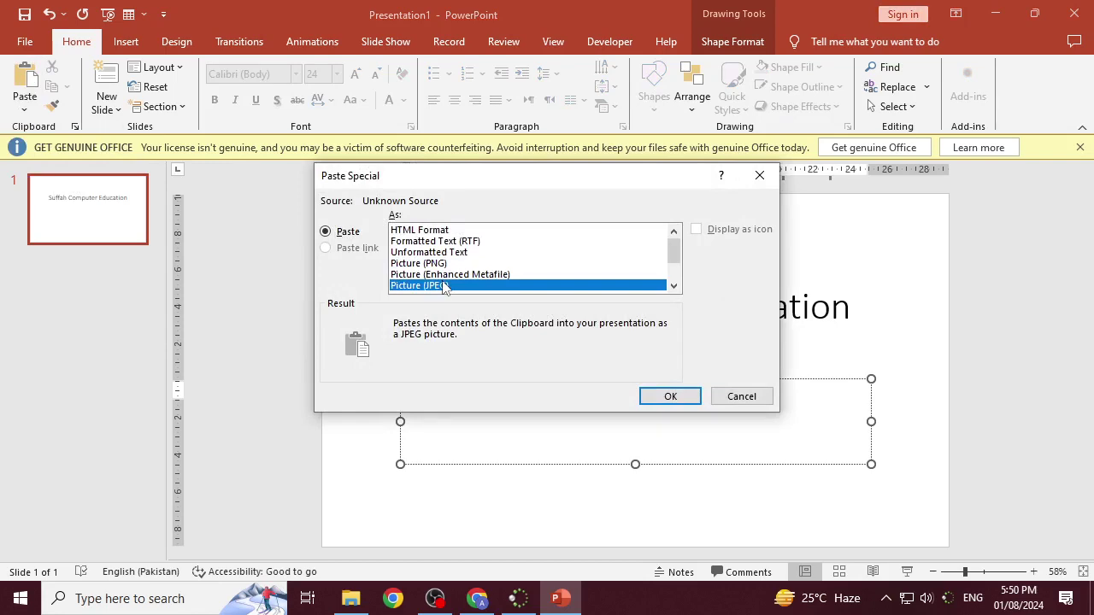
left_click(667, 397)
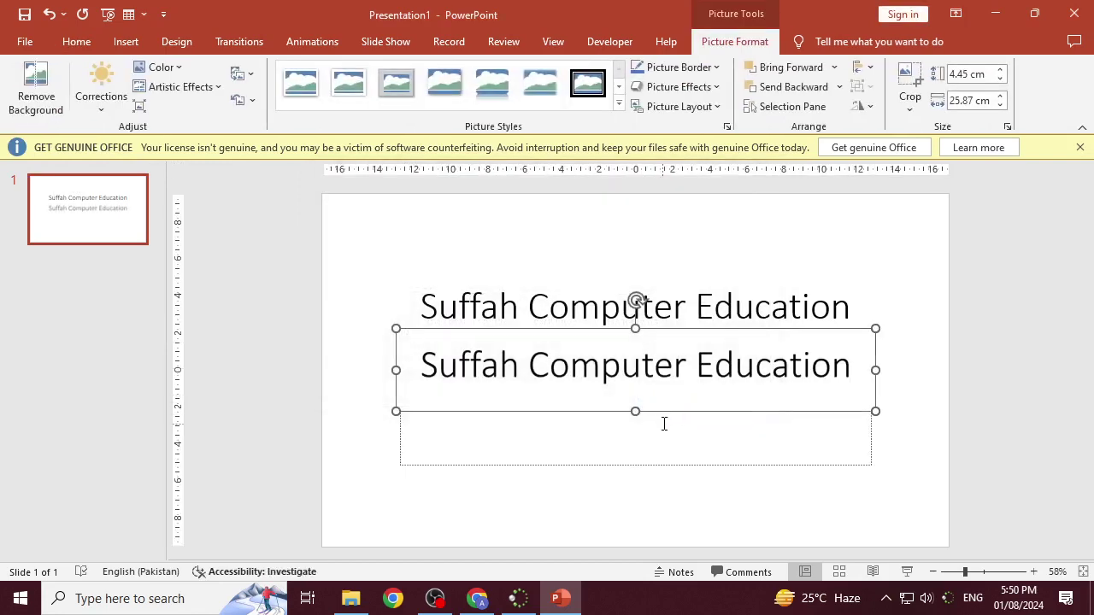
Step: Move the JPEG text picture up over the title, then delete it and undo the deletion
mouse_move(684, 366)
left_mouse_down()
mouse_move(669, 246)
mouse_move(693, 269)
left_mouse_up()
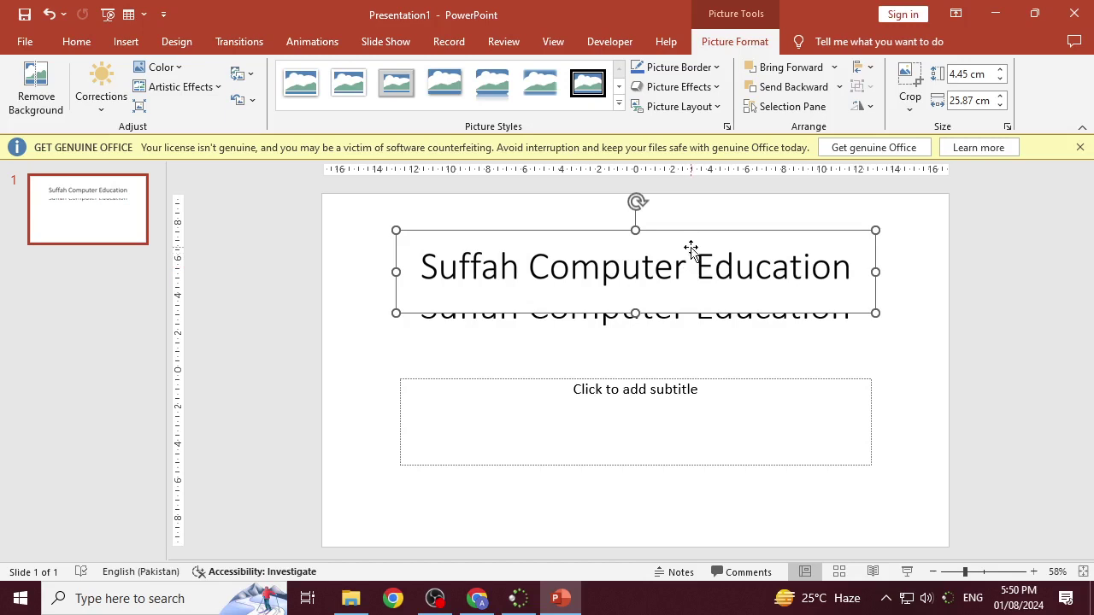
key("Delete")
key("ctrl+z")
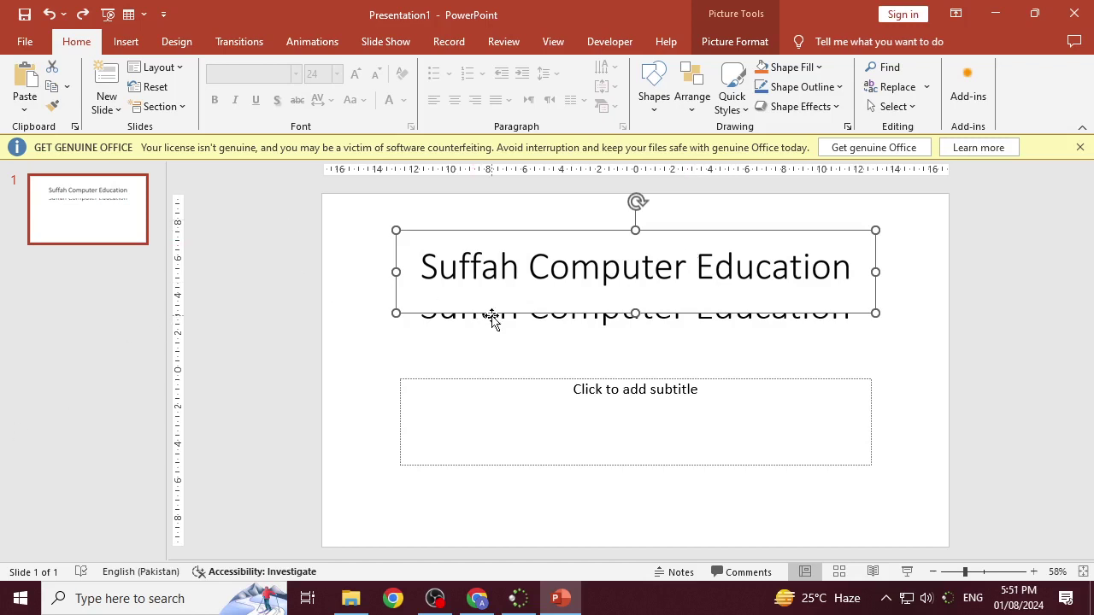
Step: Delete the picture copy, select the whole title, and place the caret in the empty subtitle
key("Delete")
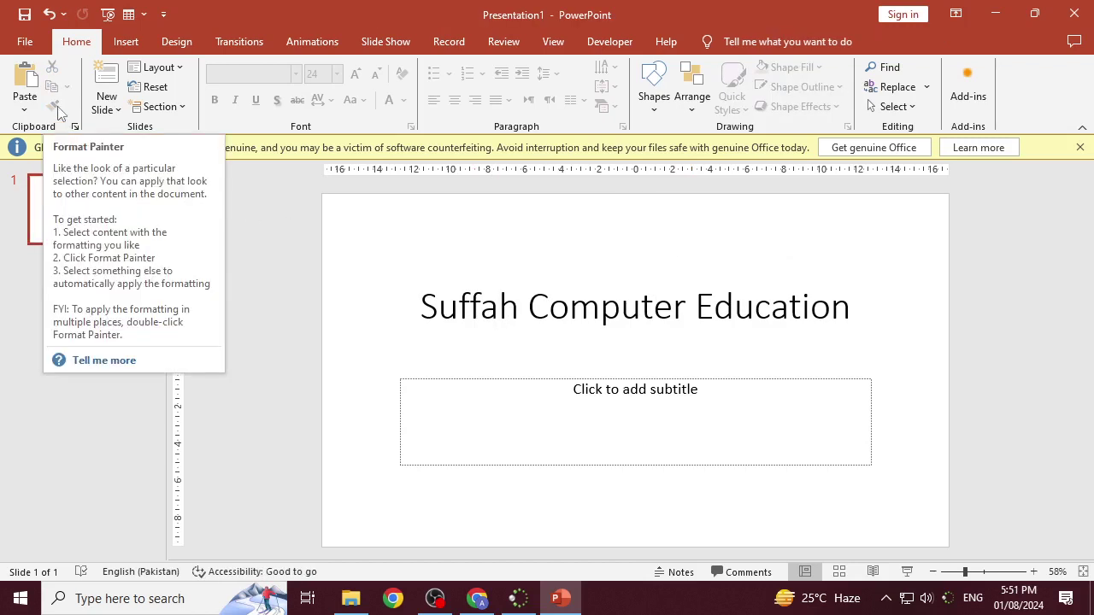
left_click(606, 323)
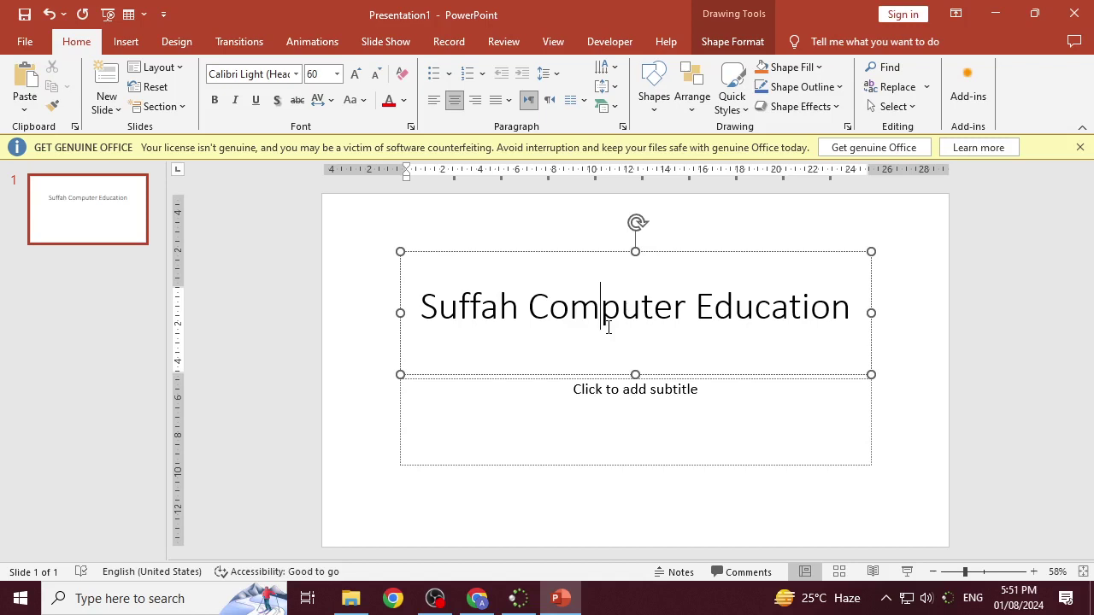
double_click(565, 307)
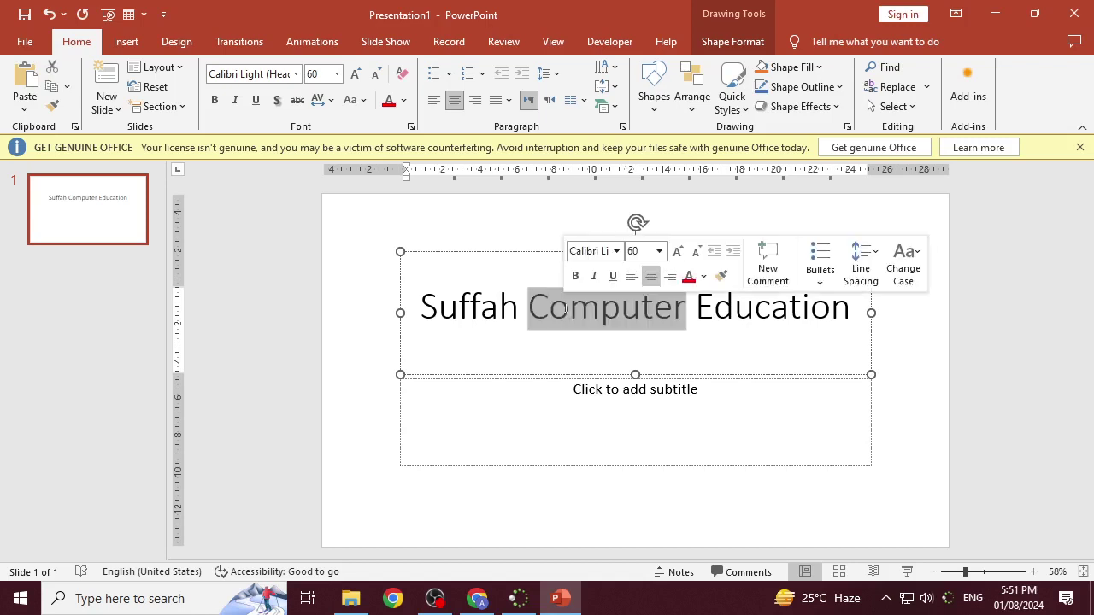
left_click(565, 308)
double_click(634, 318)
left_click(633, 316)
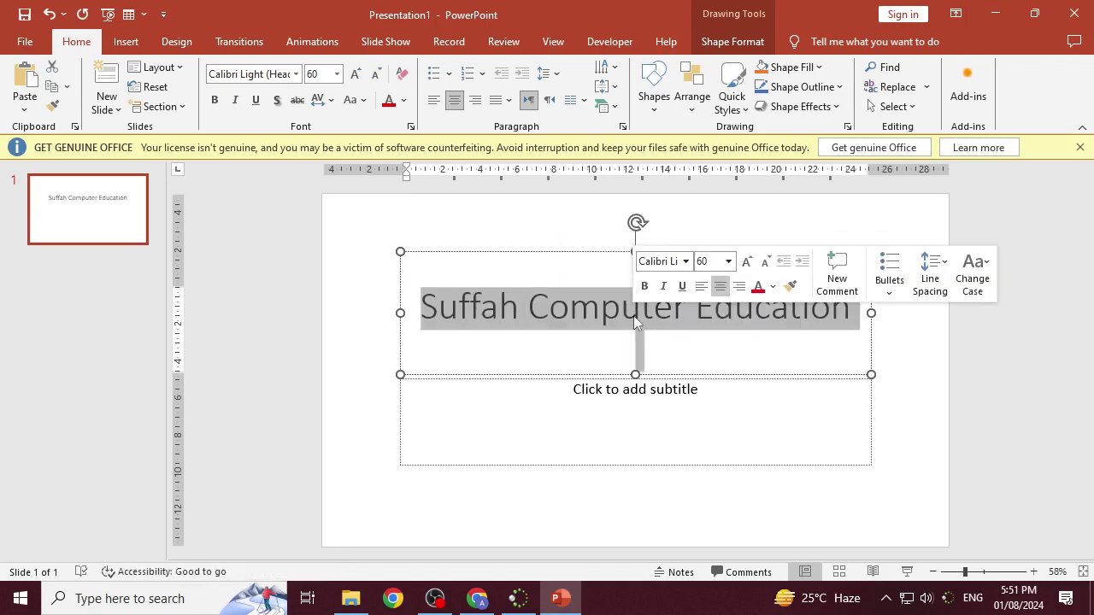
left_click(627, 311)
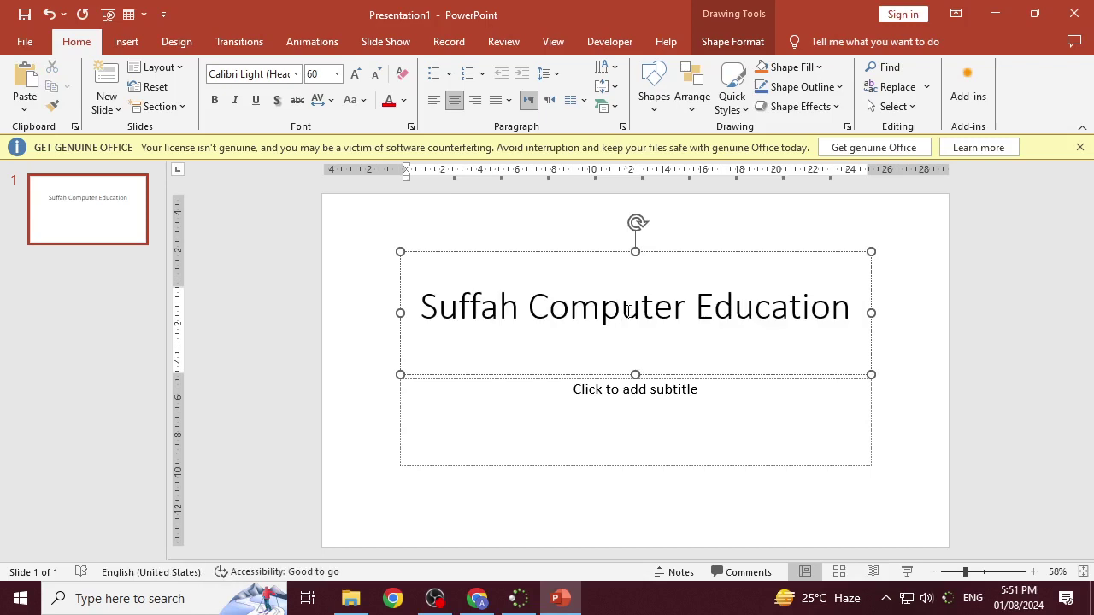
triple_click(626, 311)
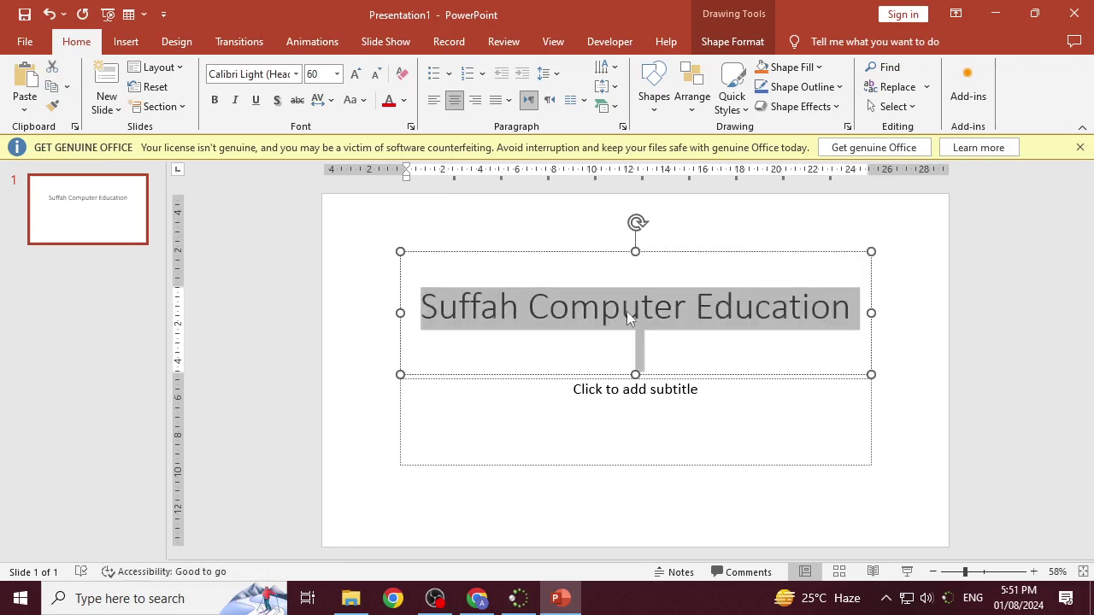
left_click(626, 393)
Step: Paste the title text into the subtitle, then select all of the title text
key("ctrl+v")
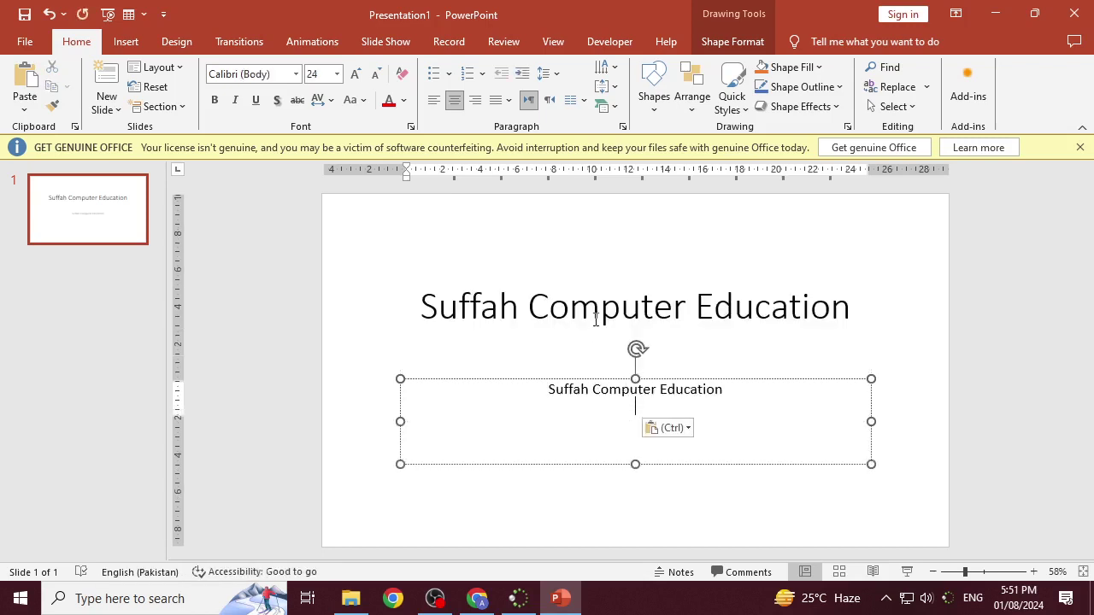
double_click(602, 309)
triple_click(602, 310)
double_click(602, 310)
key("ctrl+a")
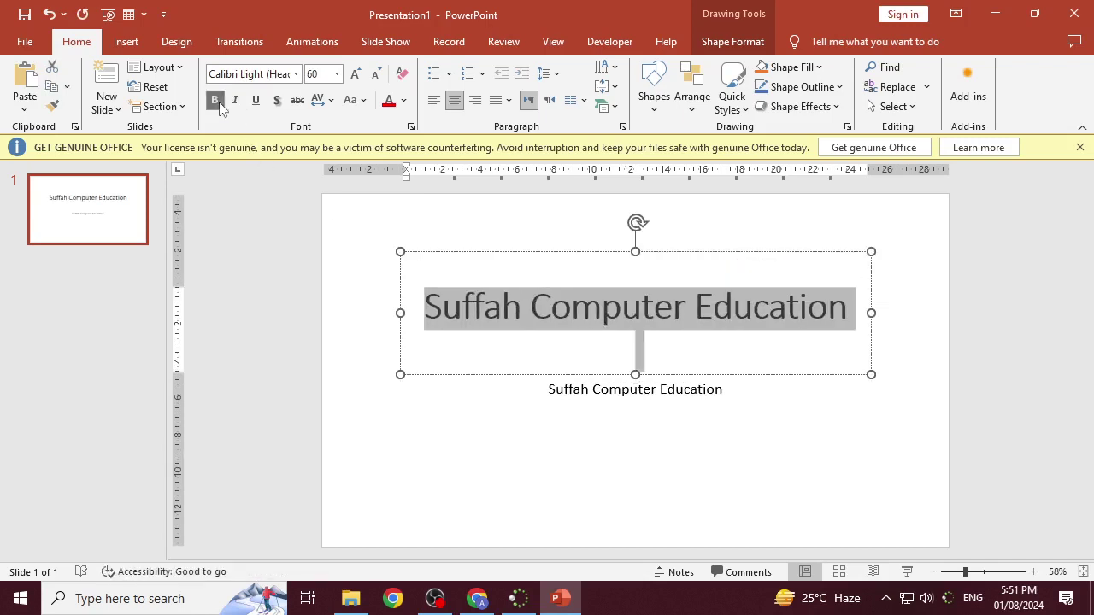
Step: Make the title underlined and italic in the 28 Days Later font, coloured dark orange
left_click(256, 100)
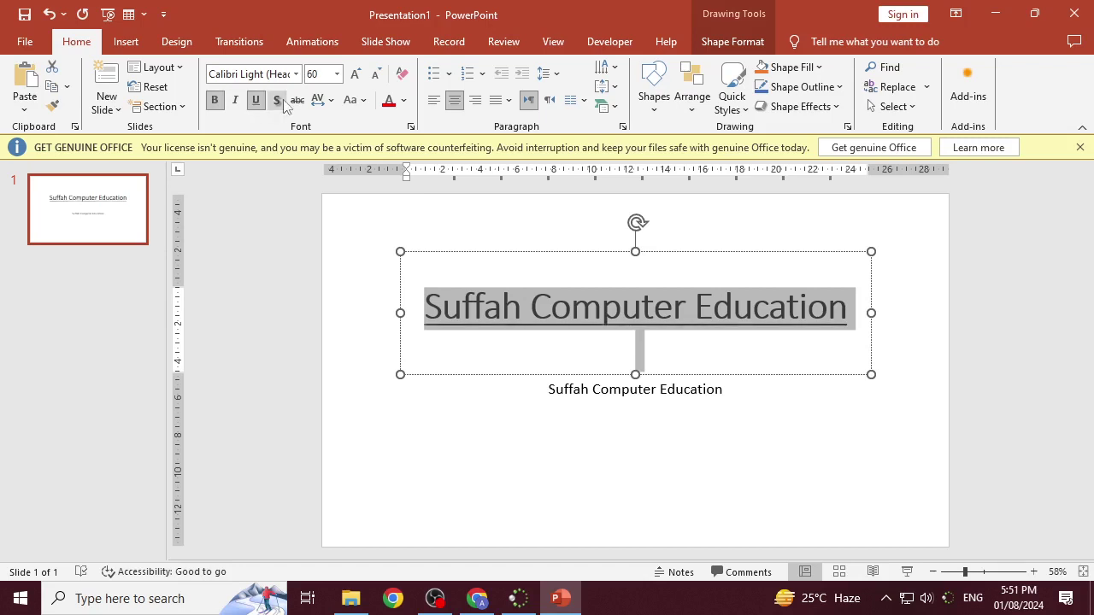
left_click(235, 100)
left_click(403, 100)
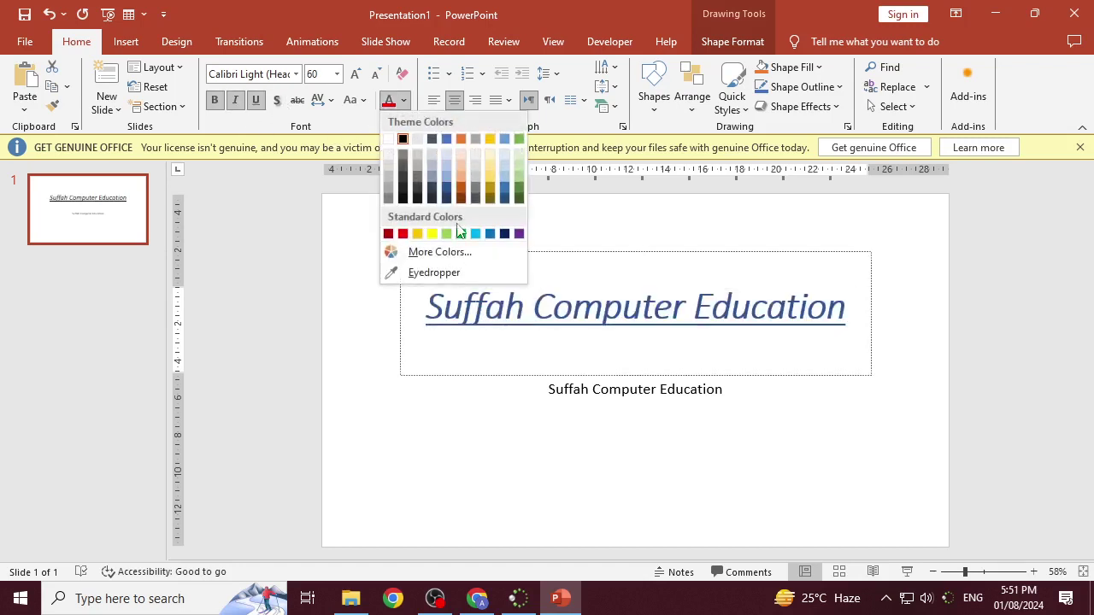
left_click(443, 233)
left_click(296, 73)
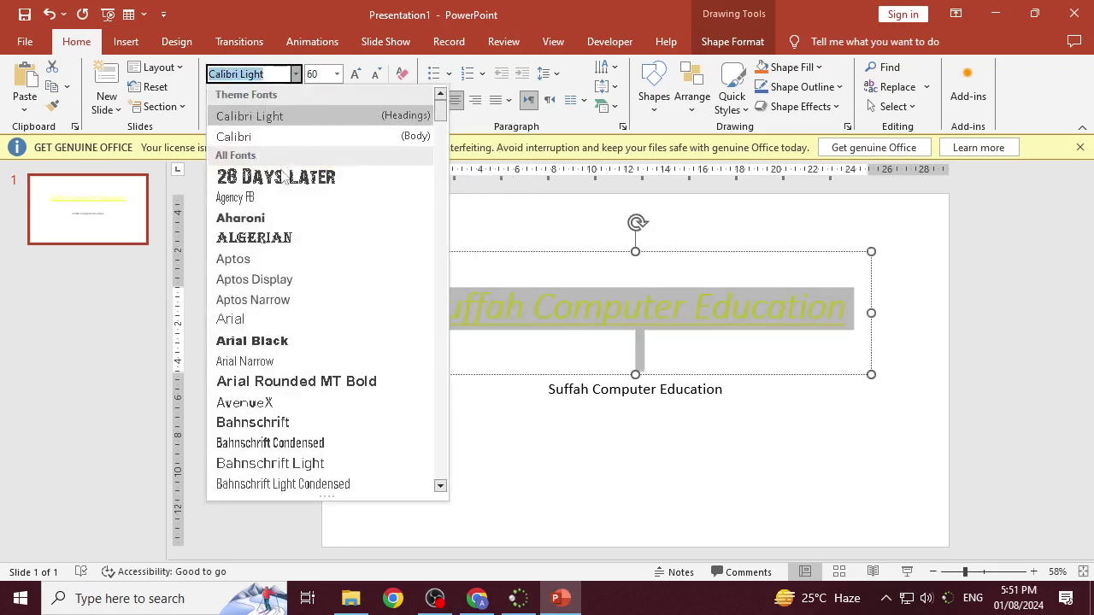
left_click(256, 177)
left_click(404, 100)
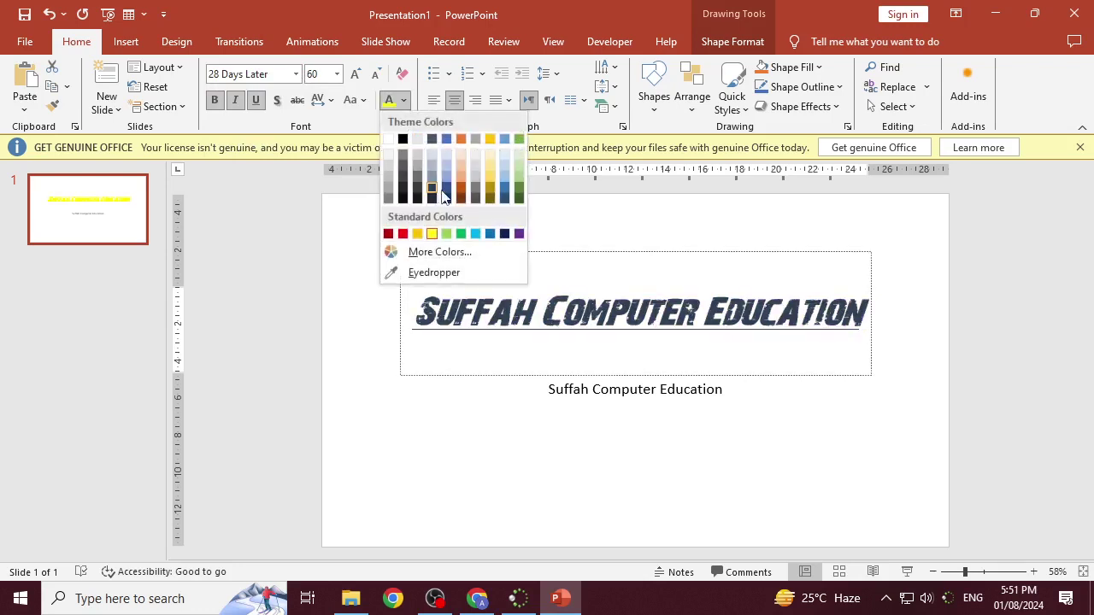
left_click(459, 189)
left_click(632, 354)
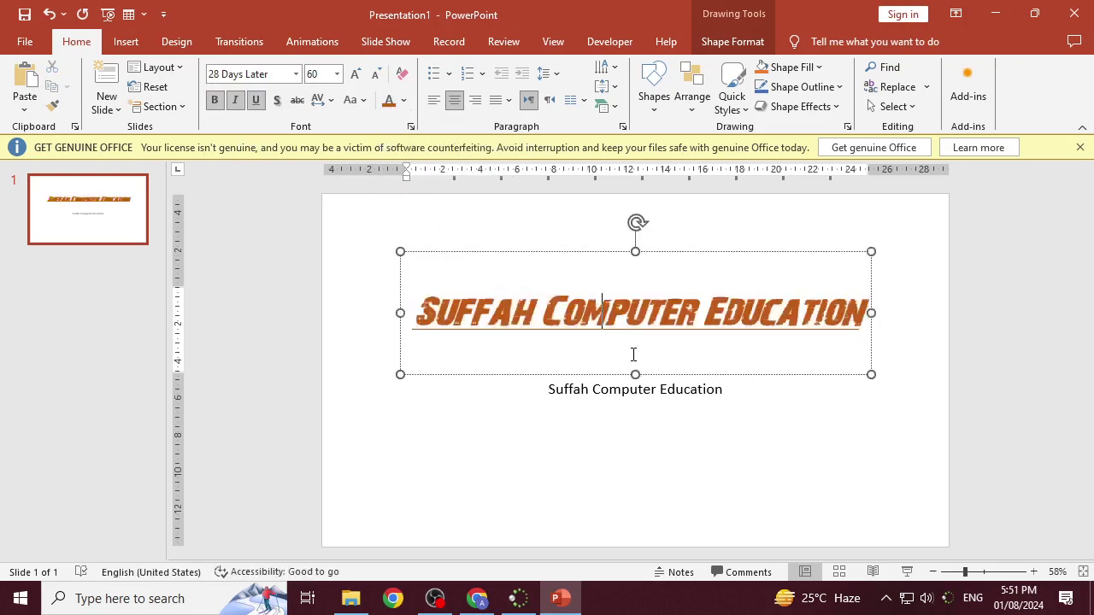
left_click(674, 308)
Step: Copy SUFFAH's orange 28 Days Later styling onto Suffah in the subtitle with Format Painter
left_click_drag(416, 312, 540, 320)
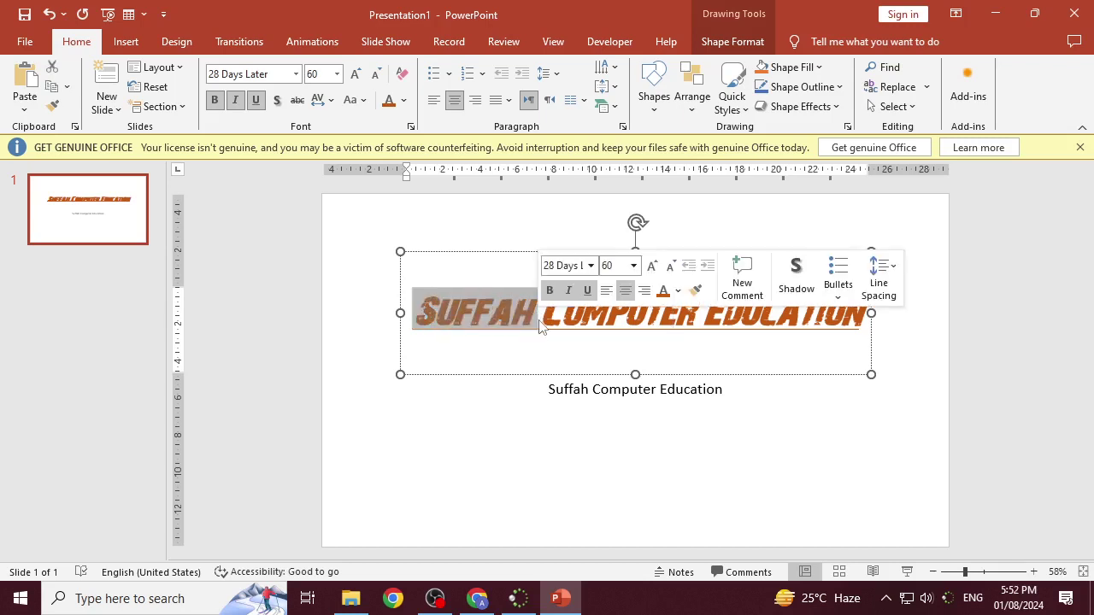
left_click(52, 105)
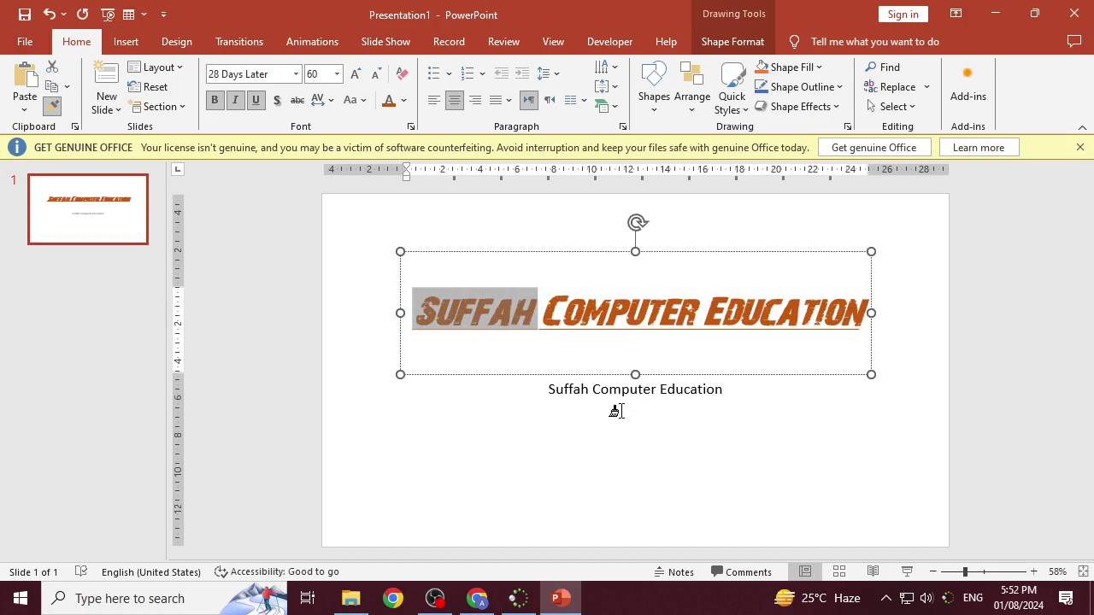
left_click_drag(542, 392, 581, 390)
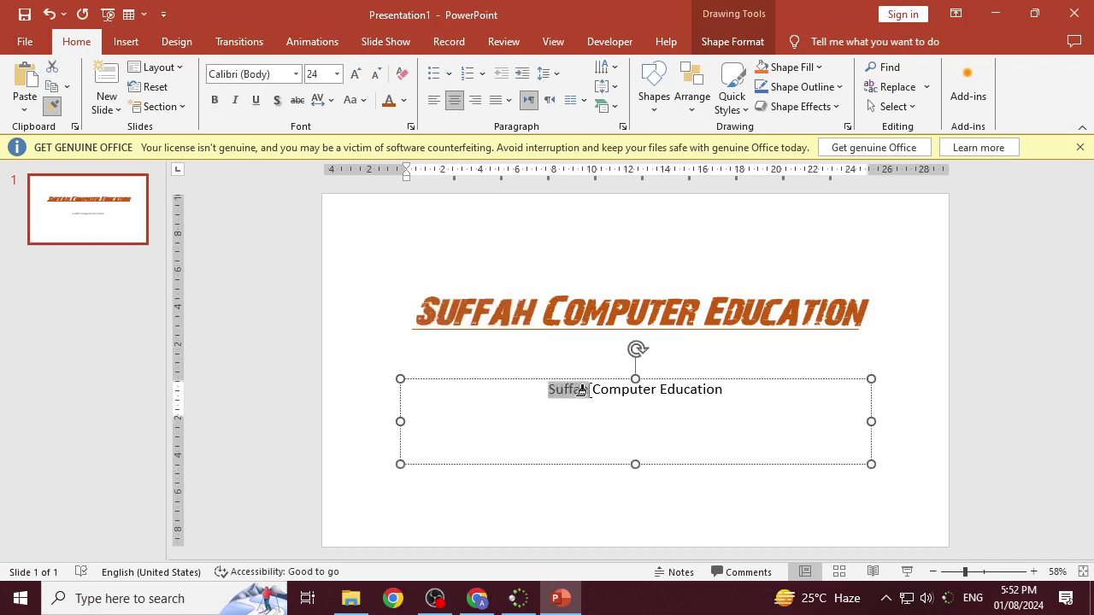
left_click_drag(581, 389, 592, 389)
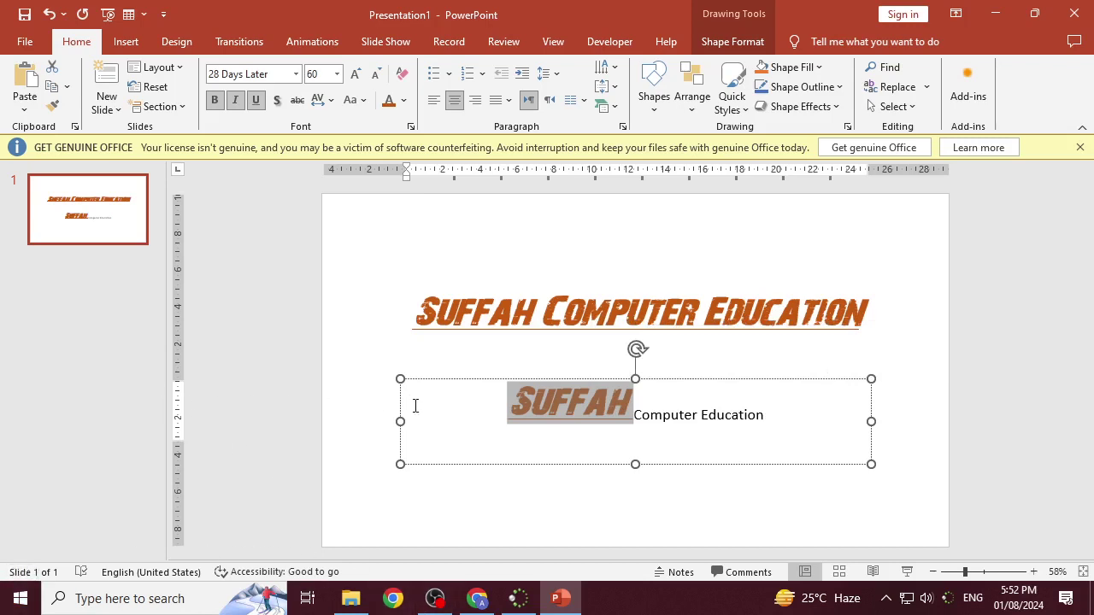
left_click(620, 434)
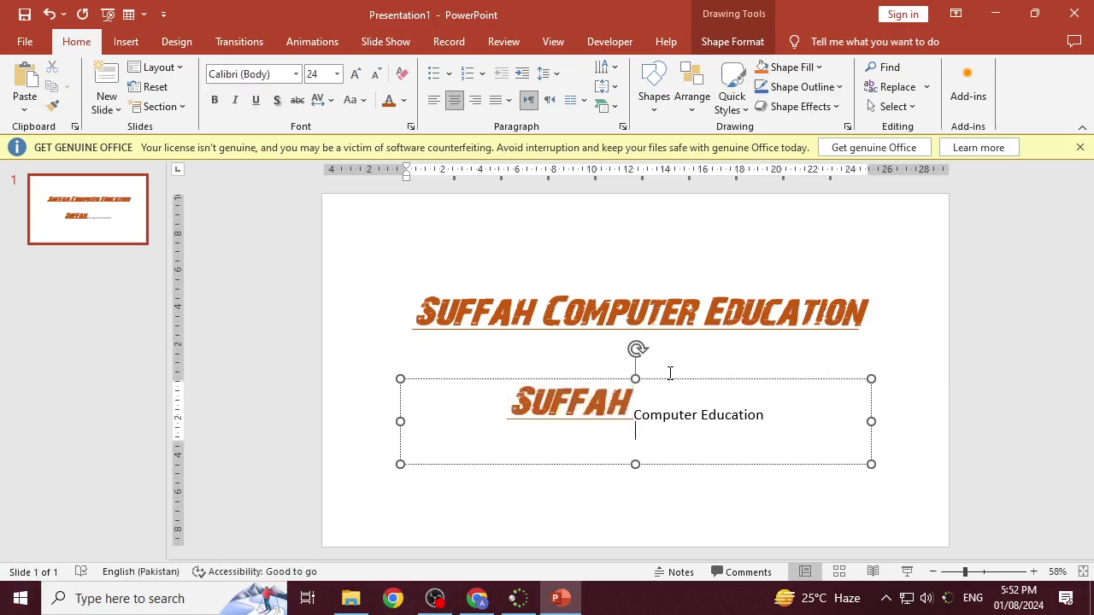
left_click(681, 380)
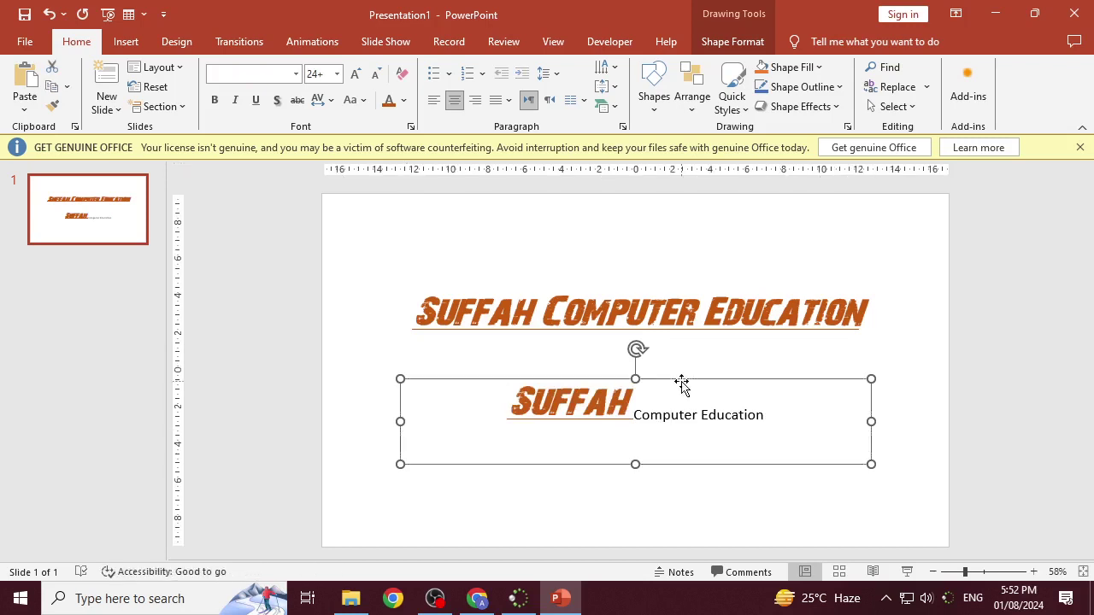
left_click(642, 399)
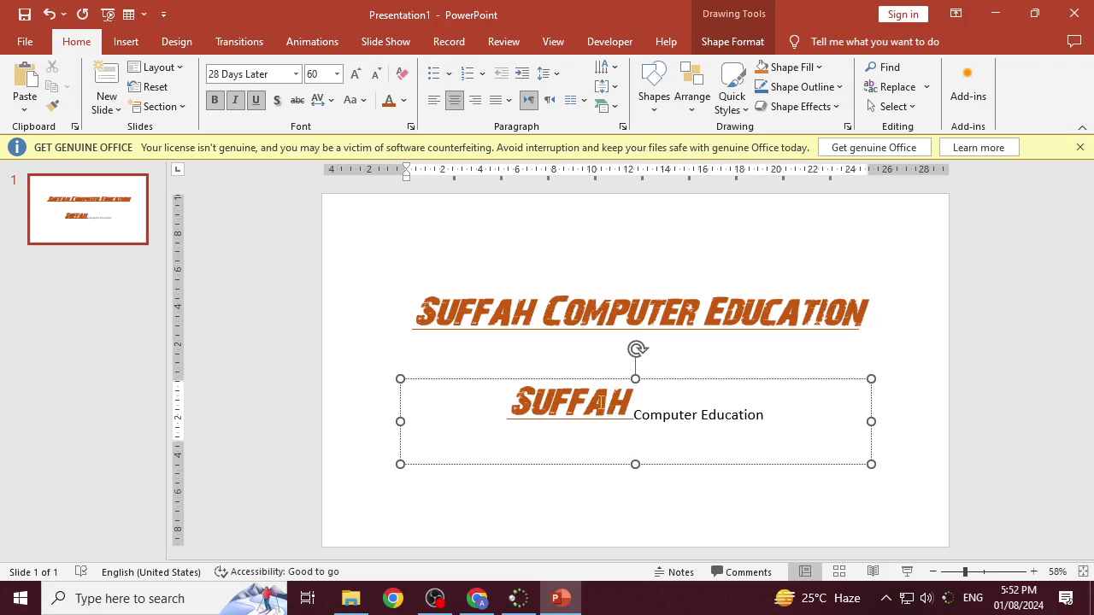
Step: Move Computer Education onto its own line and give its C and Ed the orange styling
left_click_drag(417, 311, 538, 309)
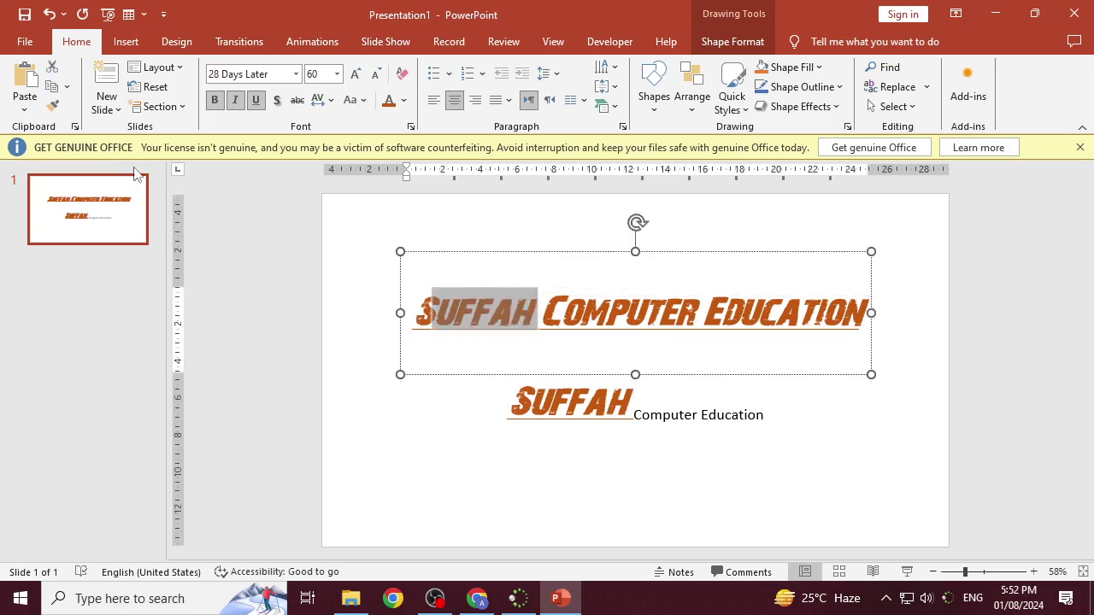
left_click(715, 419)
left_click(636, 422)
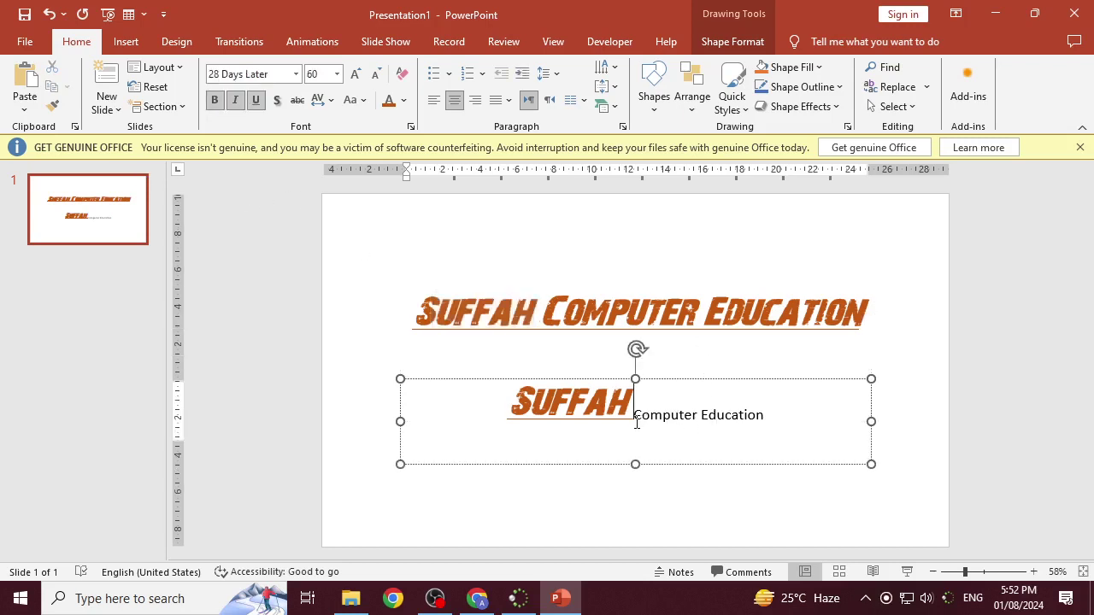
key("Return")
left_click_drag(570, 432, 579, 437)
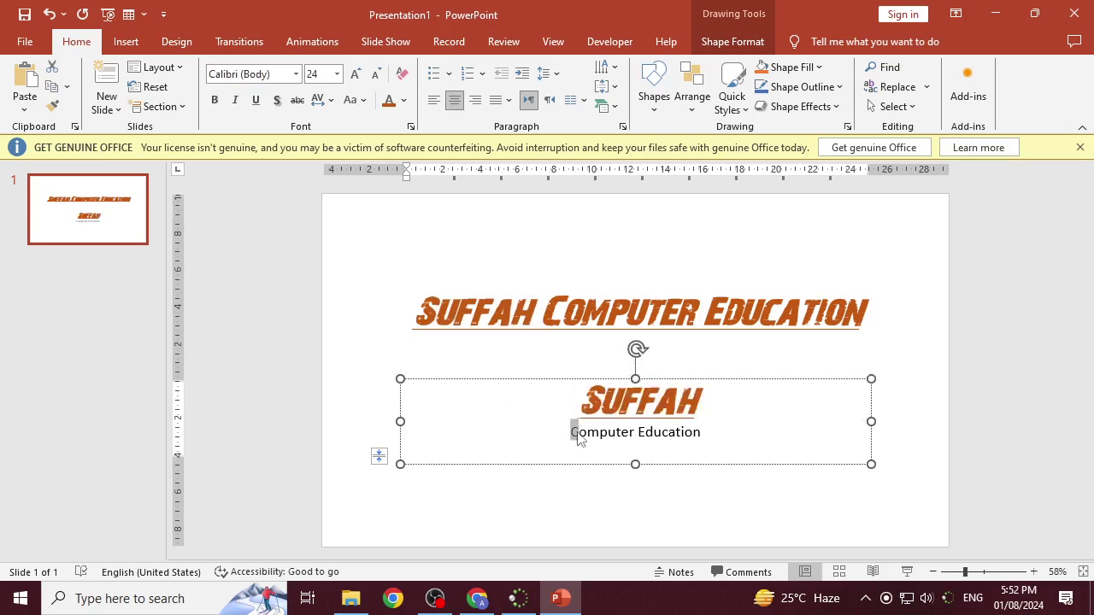
left_click(644, 440)
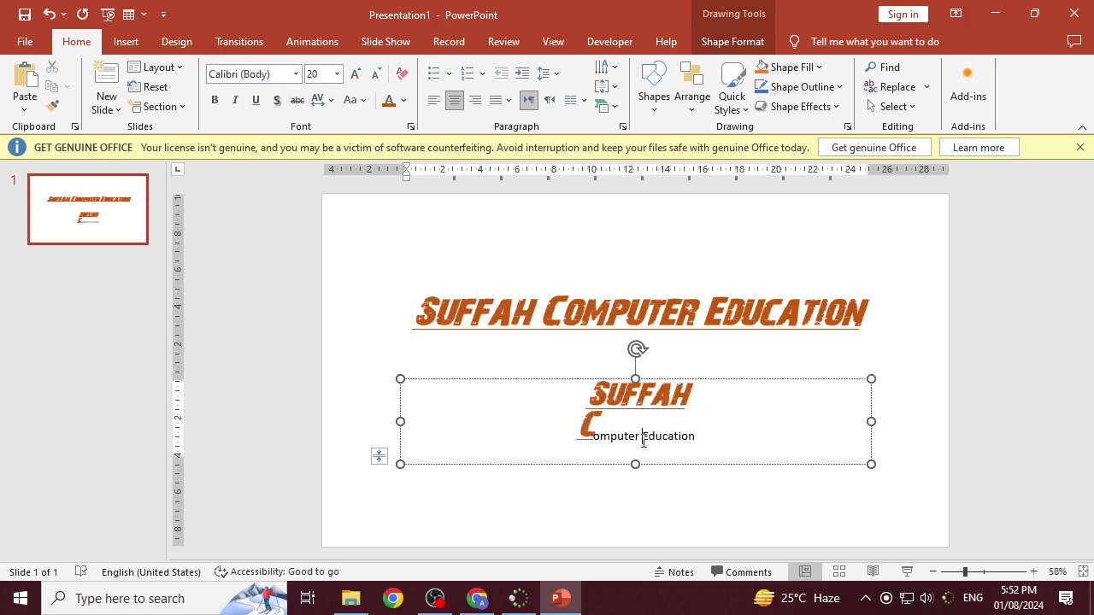
left_click_drag(643, 440, 658, 440)
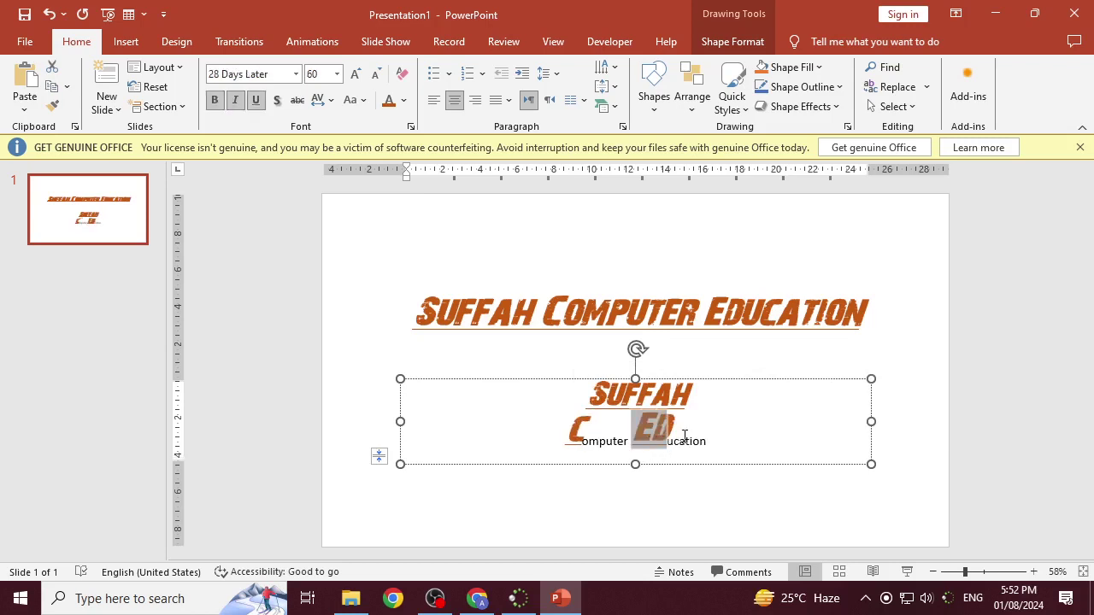
left_click(685, 441)
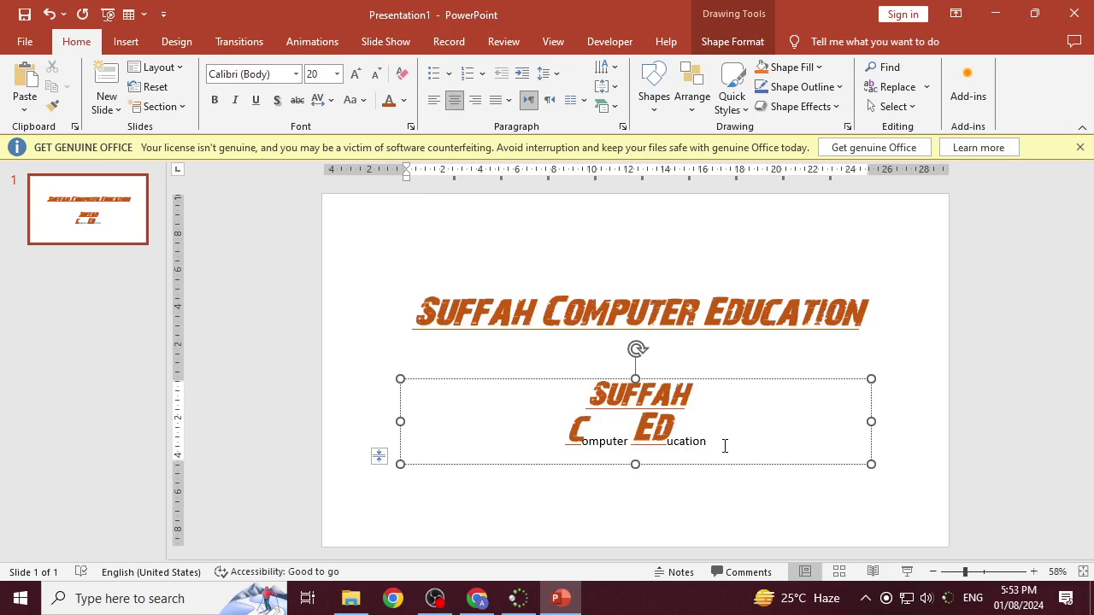
left_click(580, 377)
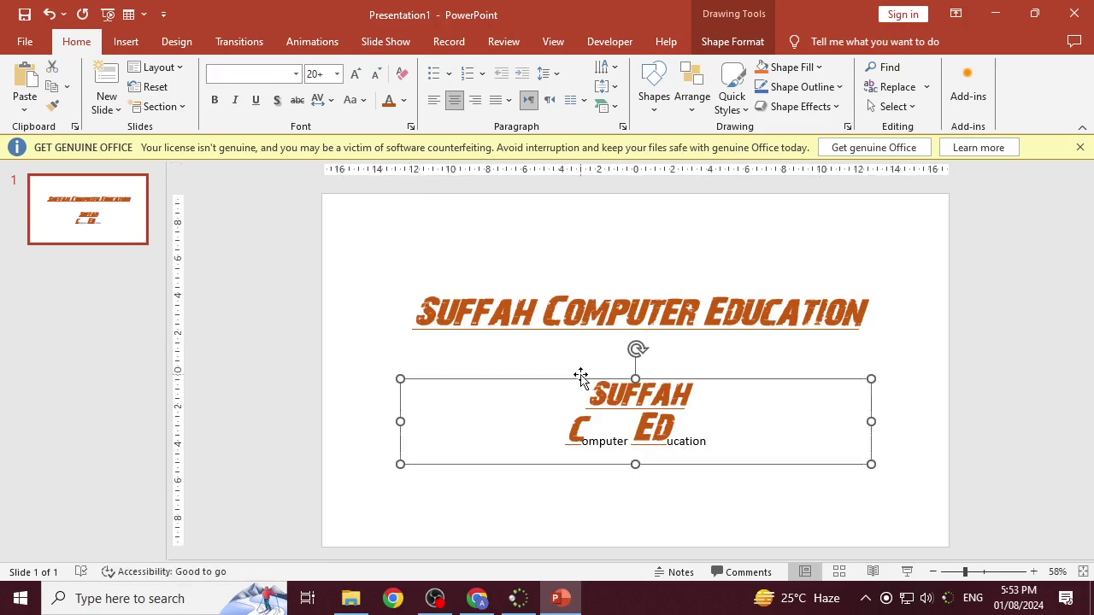
Step: Clear slide 1's subtitle text and add a new Title Slide layout slide as slide 2
key("Delete")
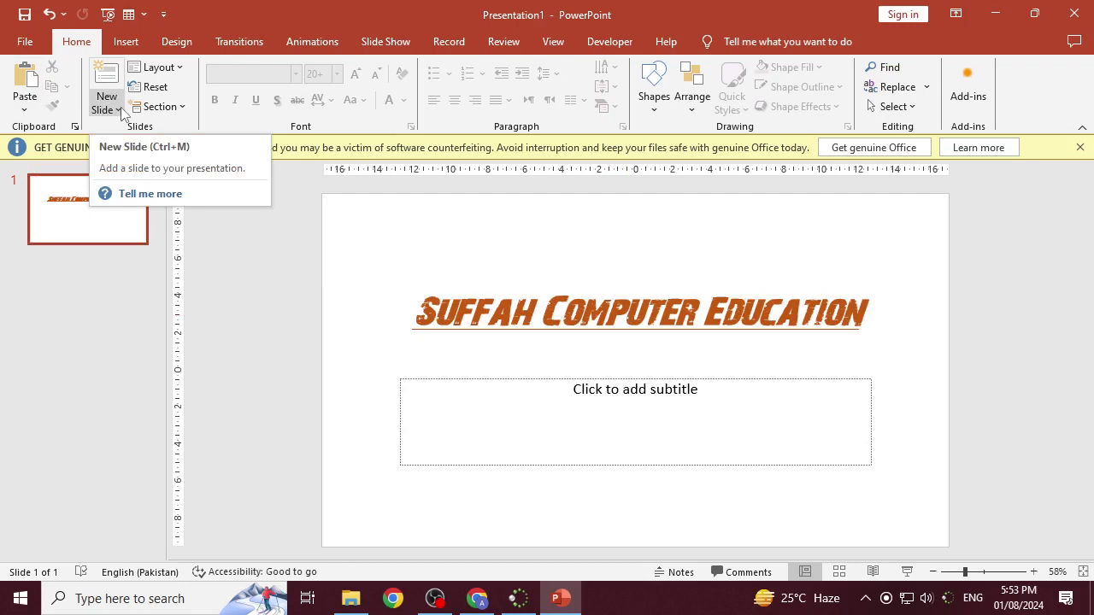
left_click(118, 110)
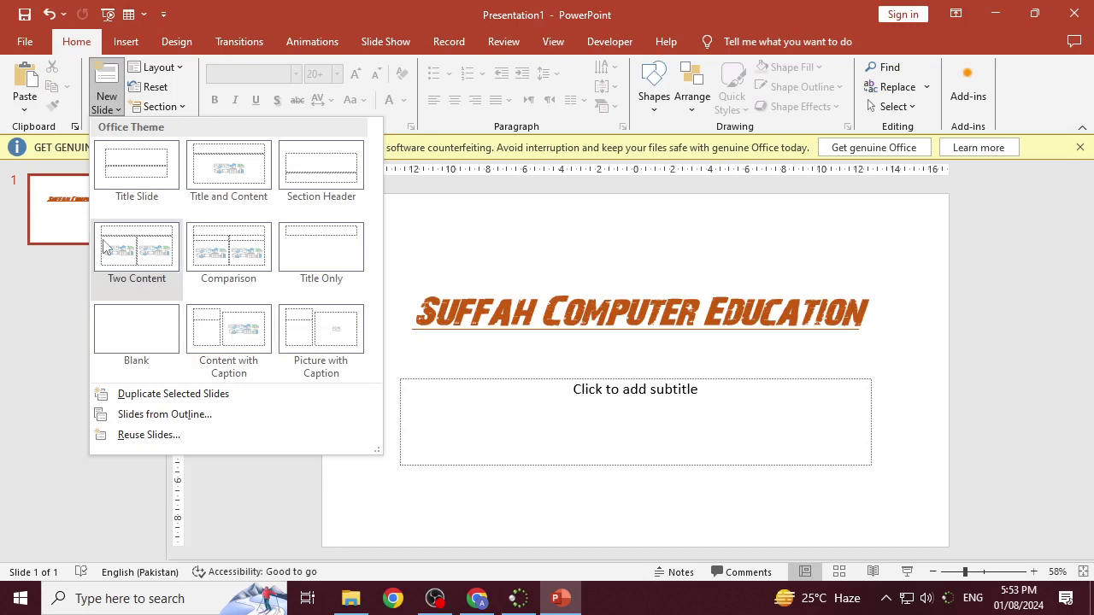
left_click(163, 192)
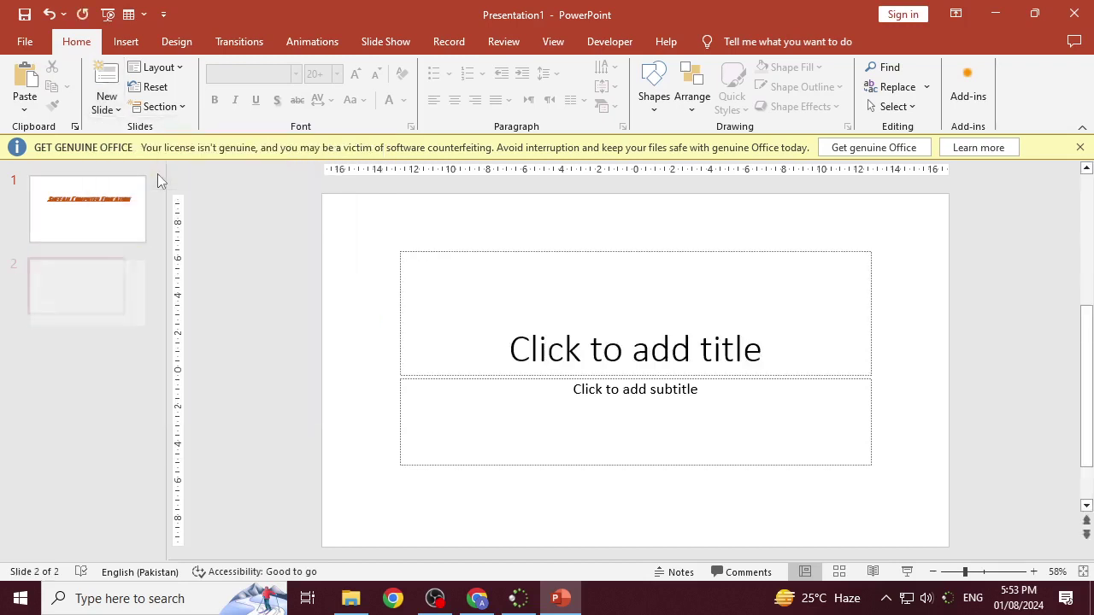
Step: Fill slide 2 with title 'dfkjgkldfjsklg' and subtitle 'dsfgsdfgs' as placeholder filler
left_click(668, 349)
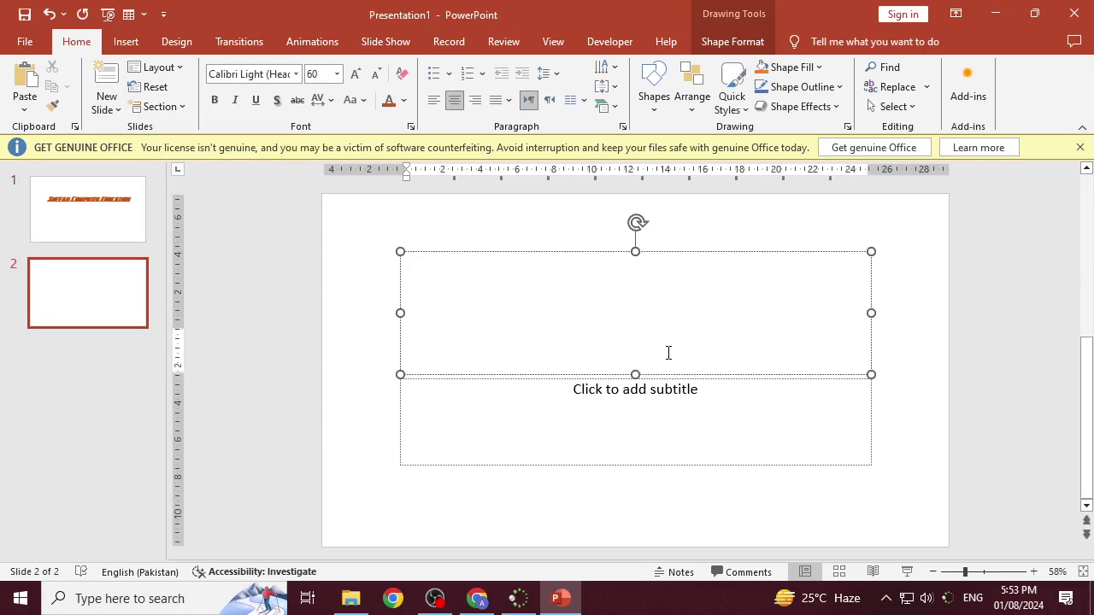
type("dfkjgkldfjsklg")
left_click(678, 391)
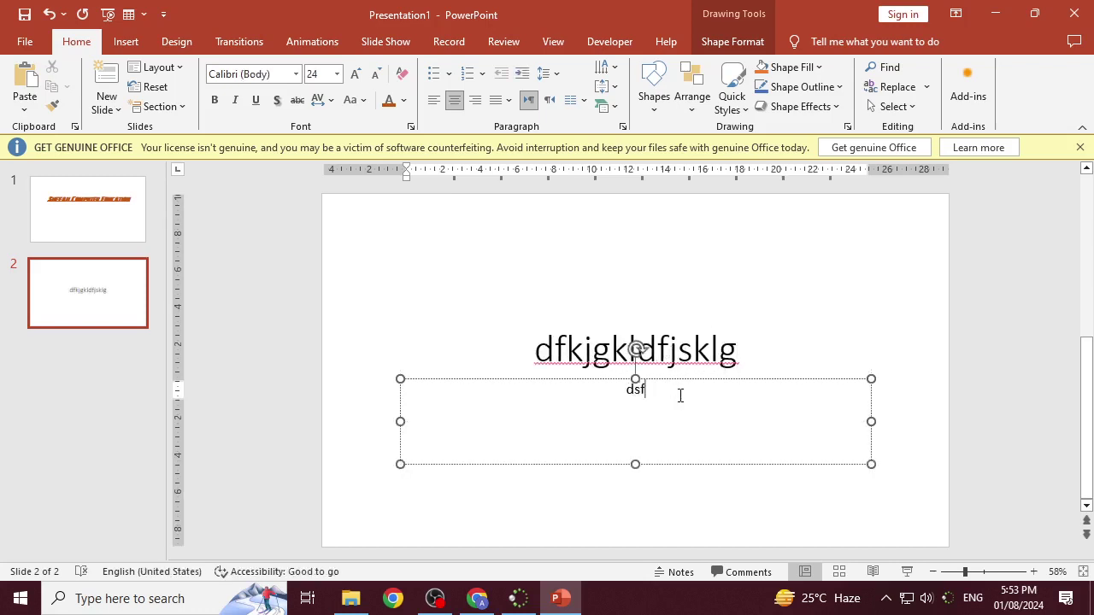
type("dsfgsdfgs")
left_click(744, 300)
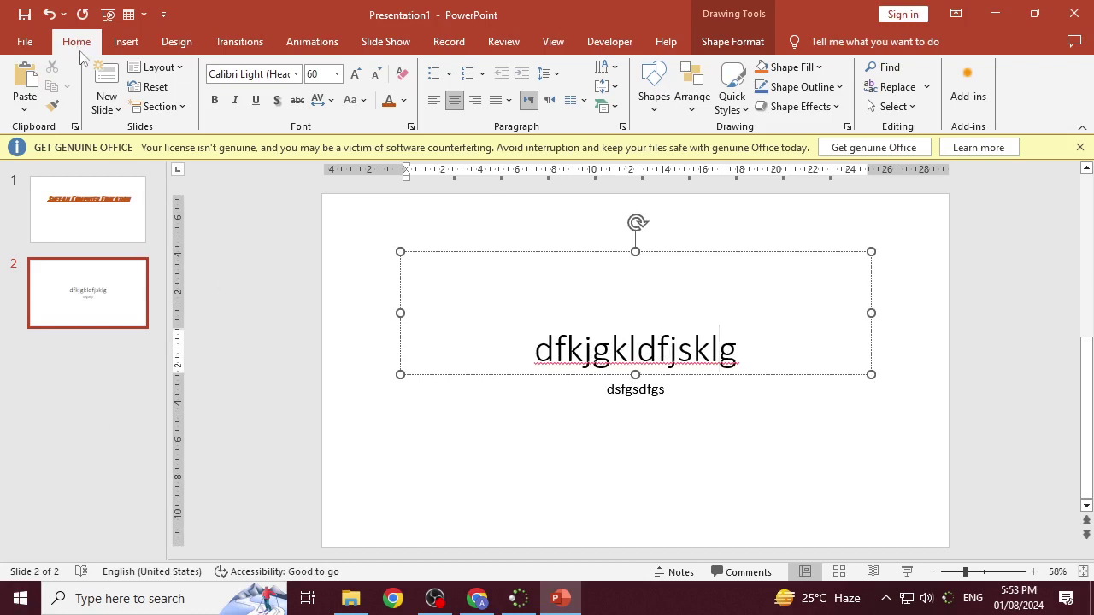
left_click(120, 118)
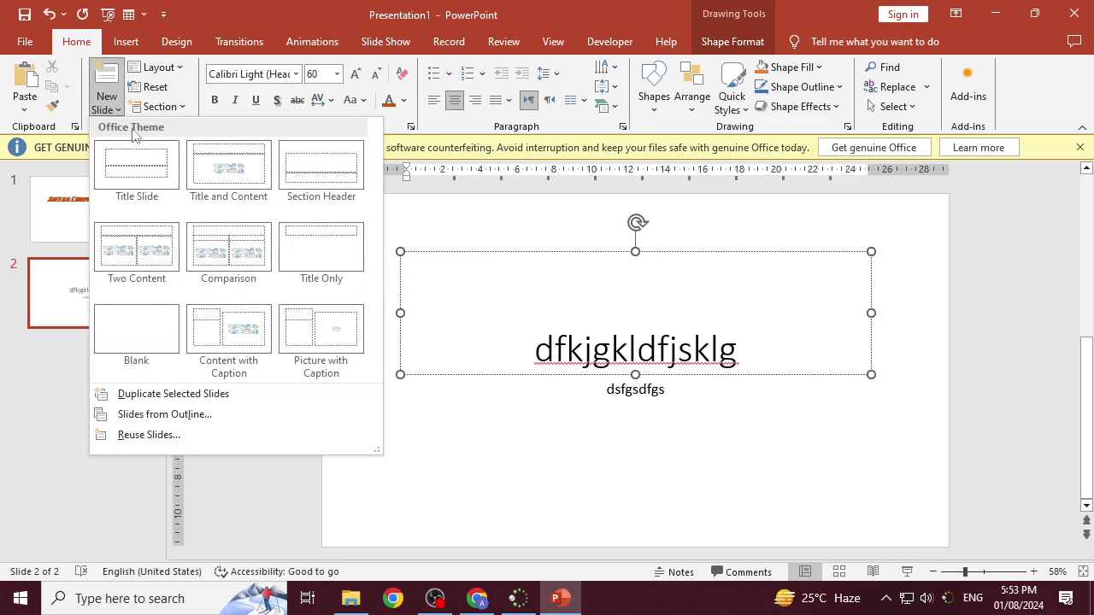
Step: Add a Title and Content slide as slide 3 and click into its title and body placeholders
left_click(254, 184)
left_click(573, 240)
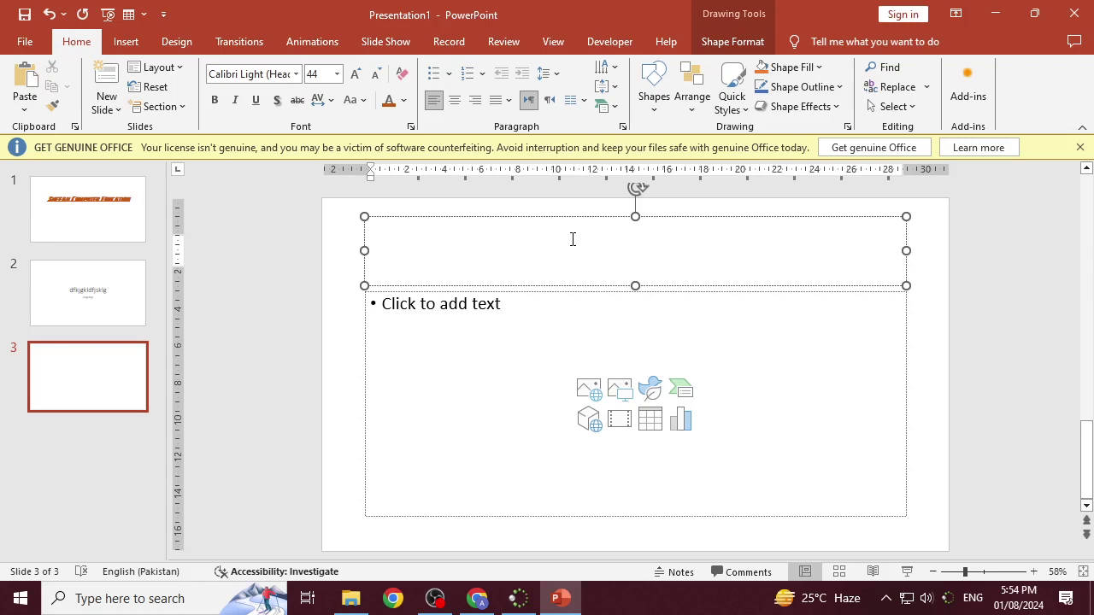
left_click(521, 352)
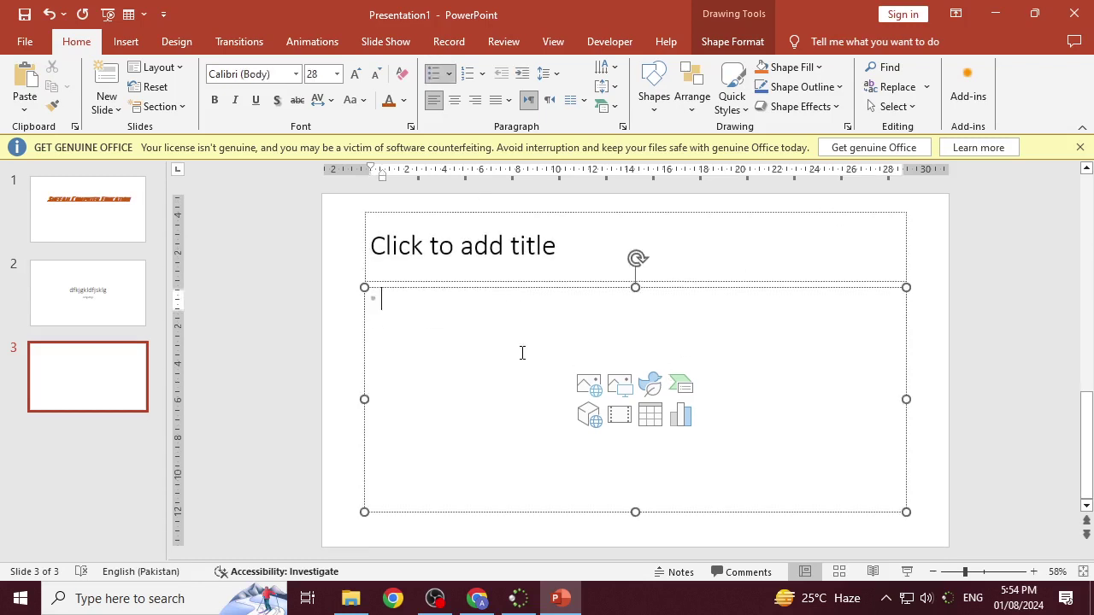
left_click(183, 68)
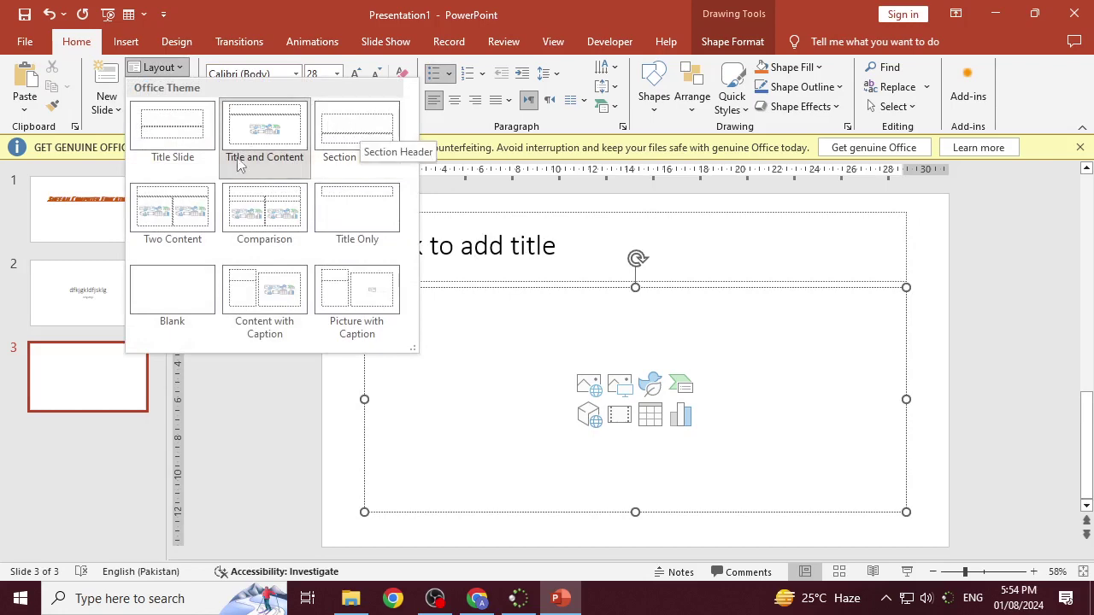
Step: Apply the Comparison layout to slide 3, then add a Blank slide 4 and reset it
left_click(282, 220)
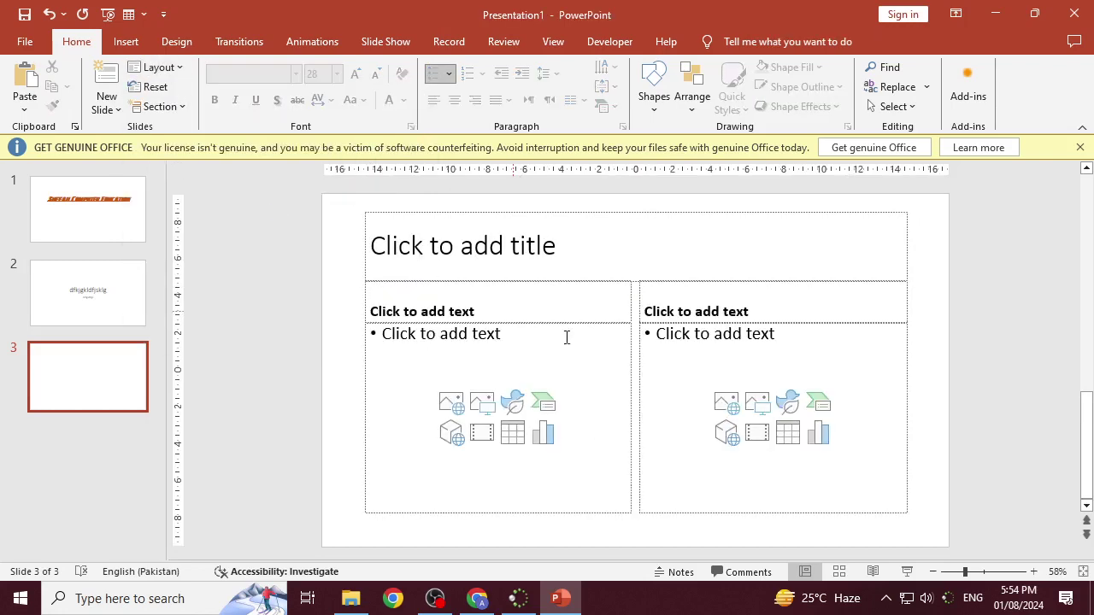
left_click(111, 106)
left_click(141, 339)
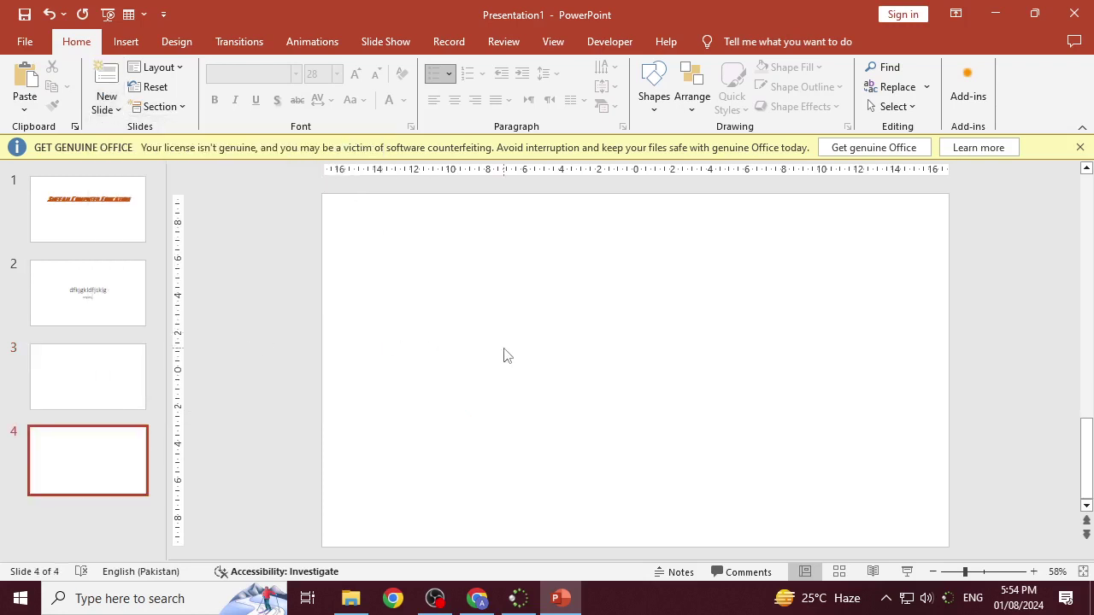
left_click(117, 436)
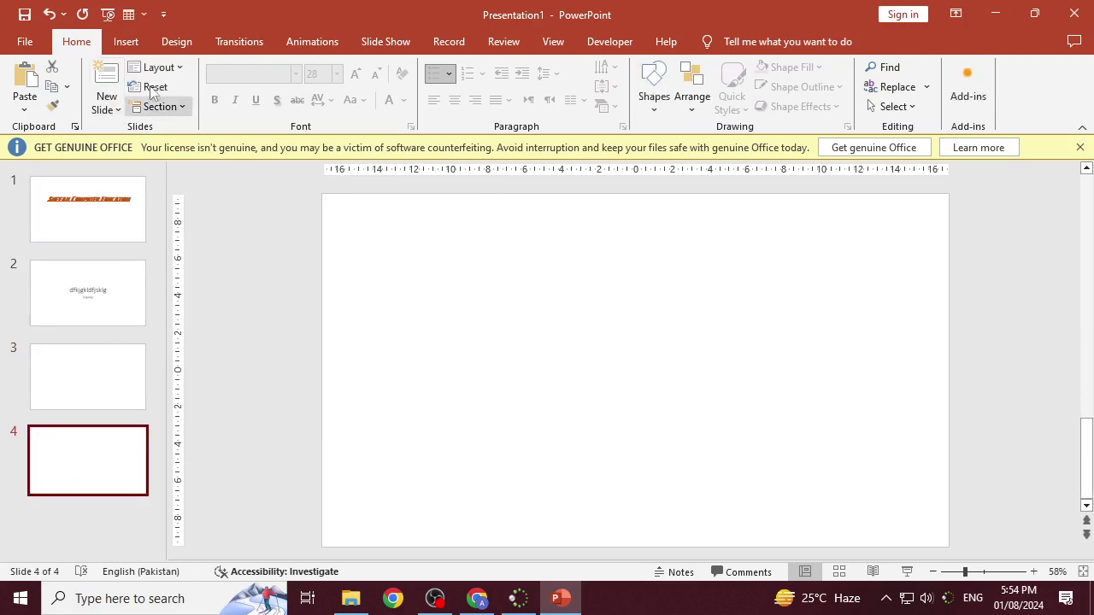
left_click(107, 107)
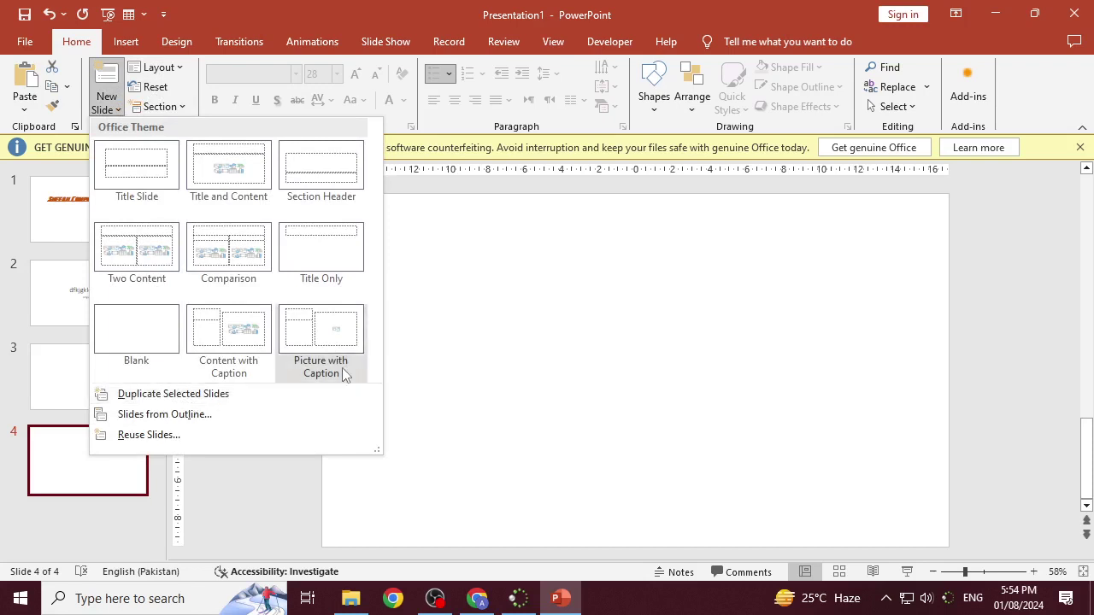
key("Escape")
Step: Duplicate the 'Suffah Computer Education' title slide so its copy becomes slide 2
left_click(108, 240)
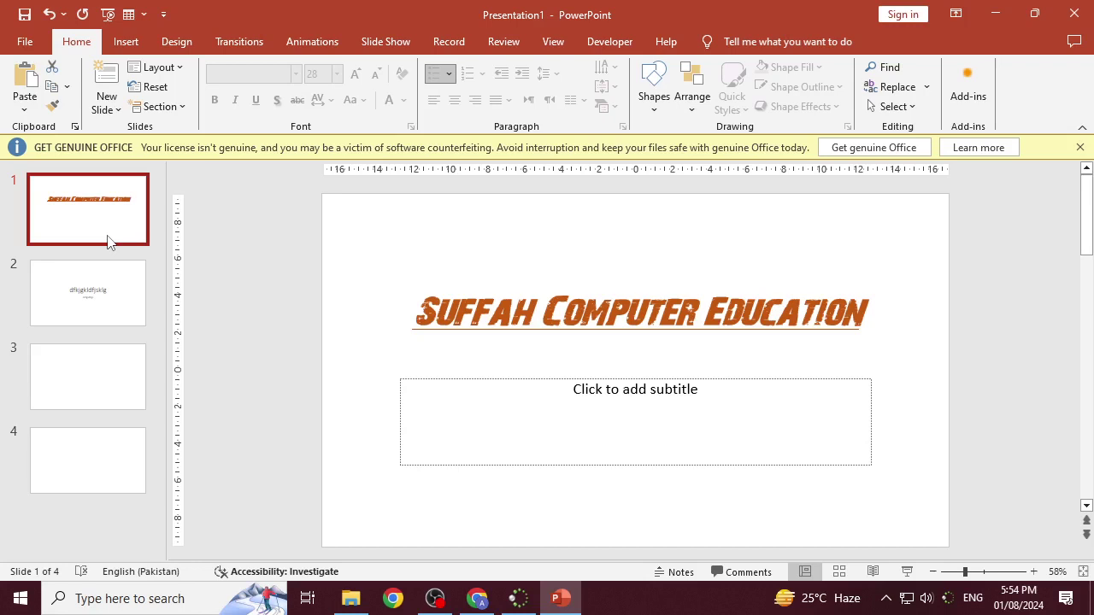
left_click(110, 106)
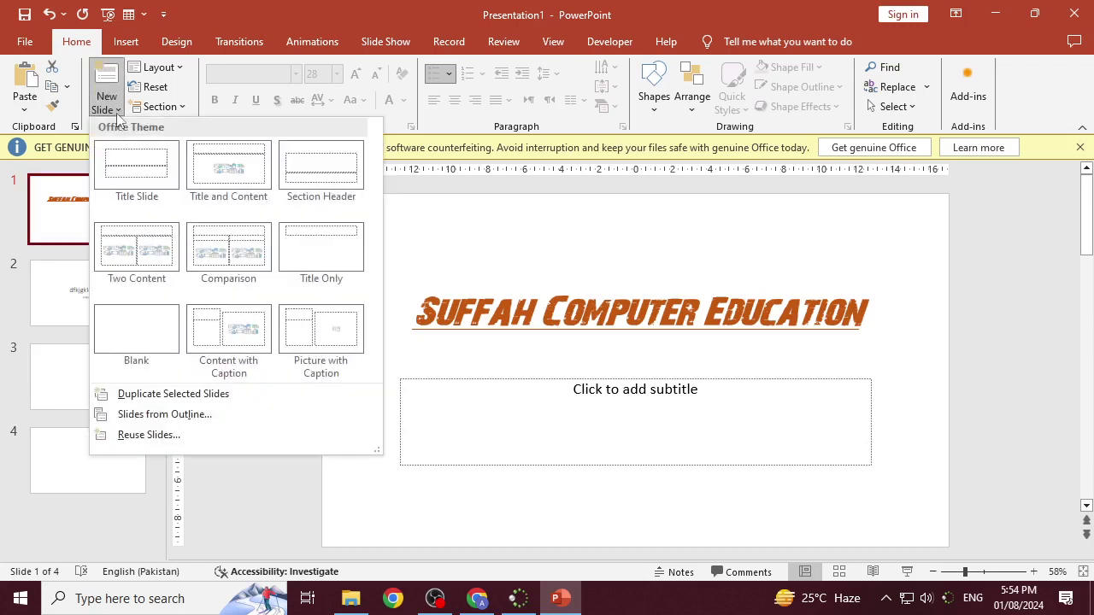
left_click(156, 394)
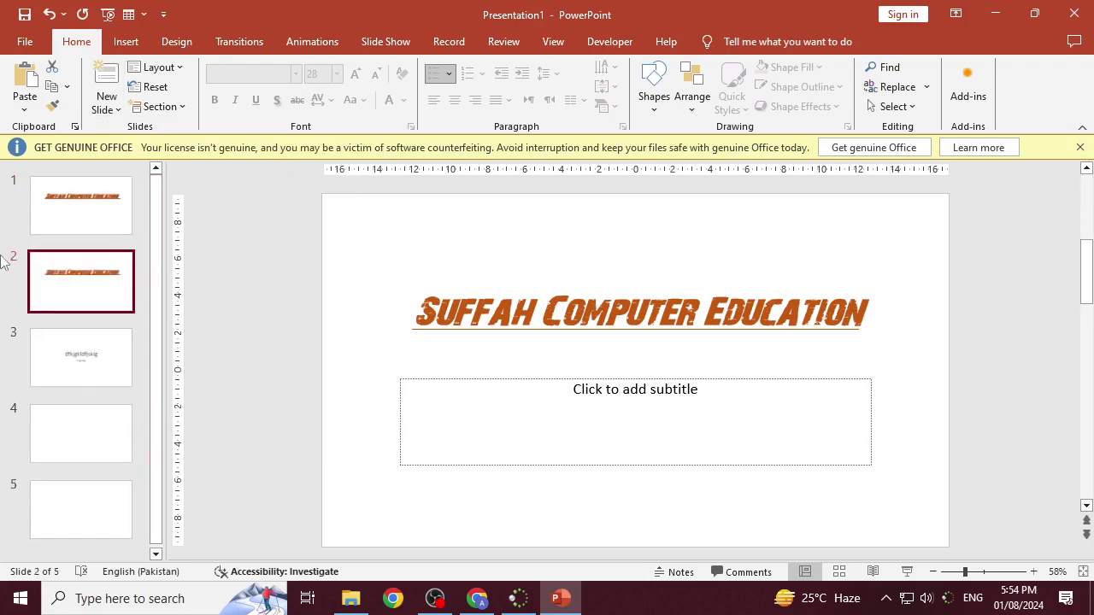
left_click(106, 229)
left_click(111, 274)
left_click(119, 110)
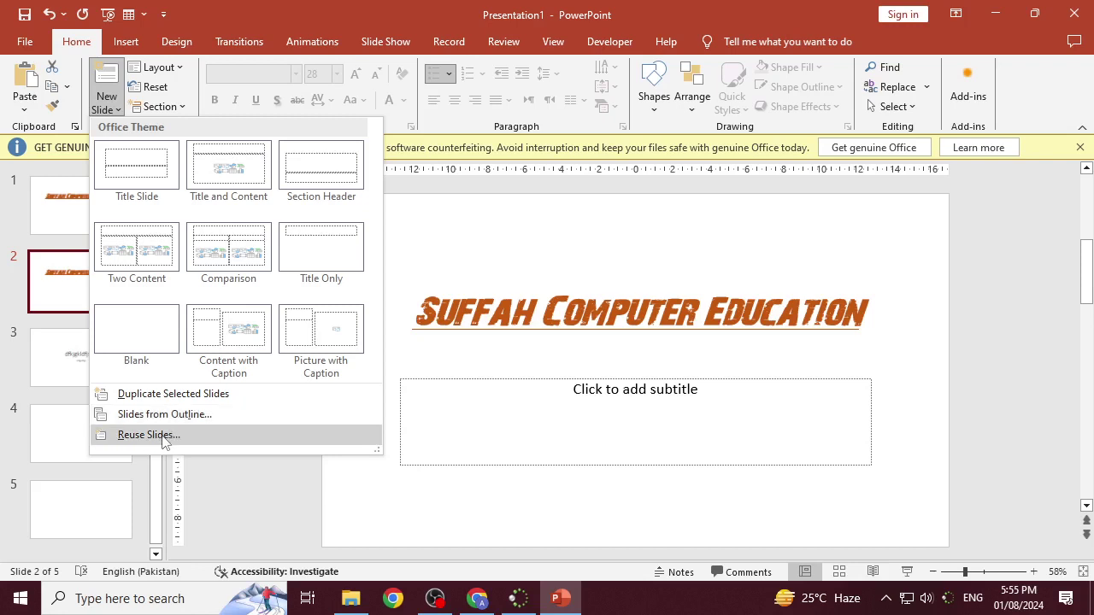
Step: Reuse slide 1 of Presentation1, inserting its DASG/SDG table slide as slide 3
left_click(148, 435)
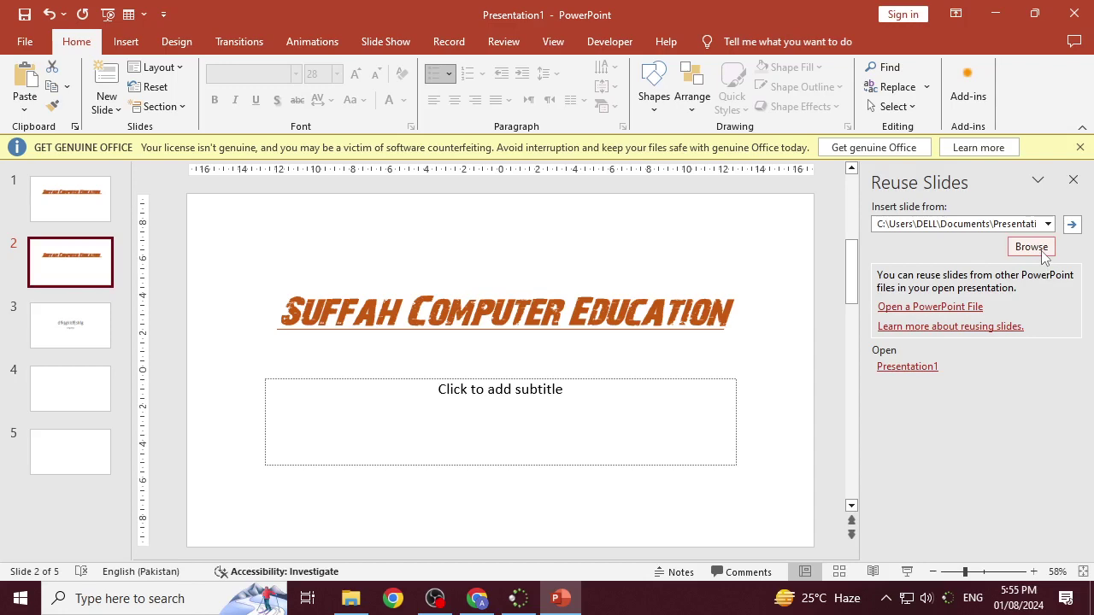
left_click(1031, 247)
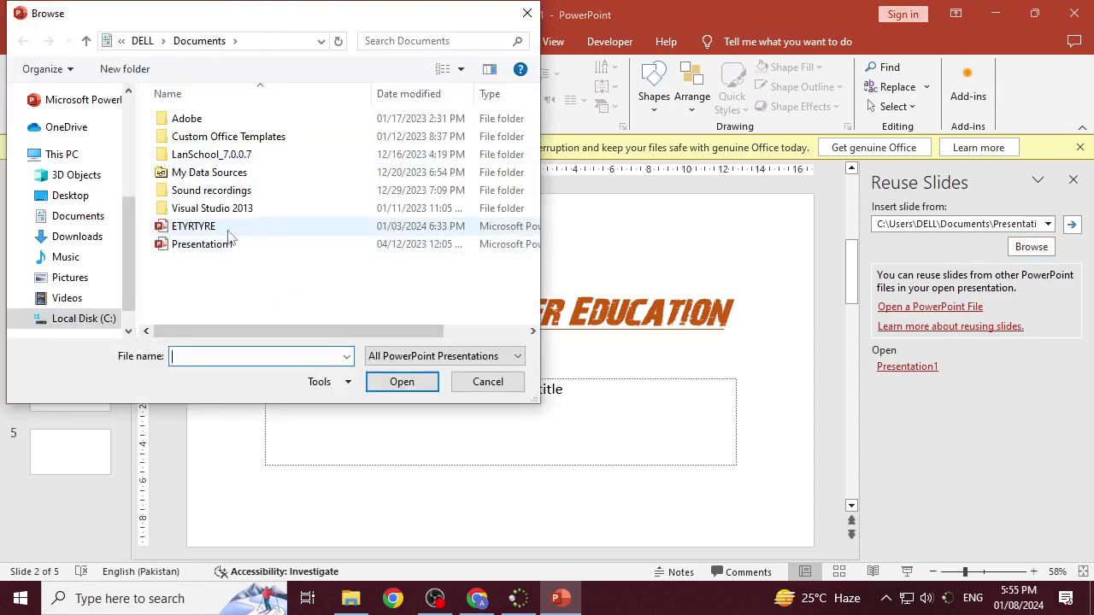
left_click(201, 245)
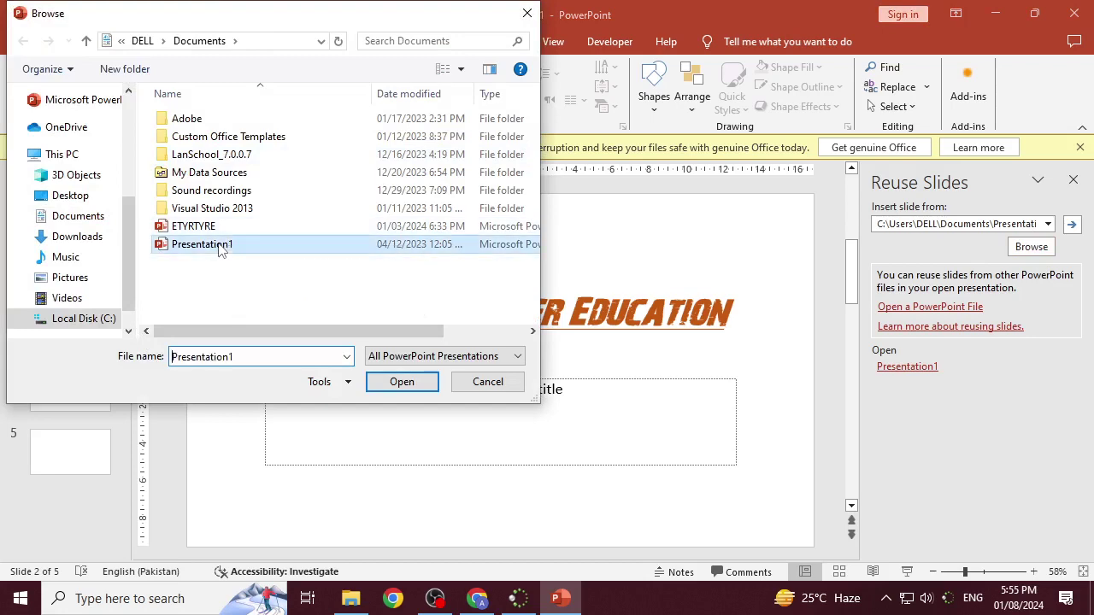
left_click(393, 383)
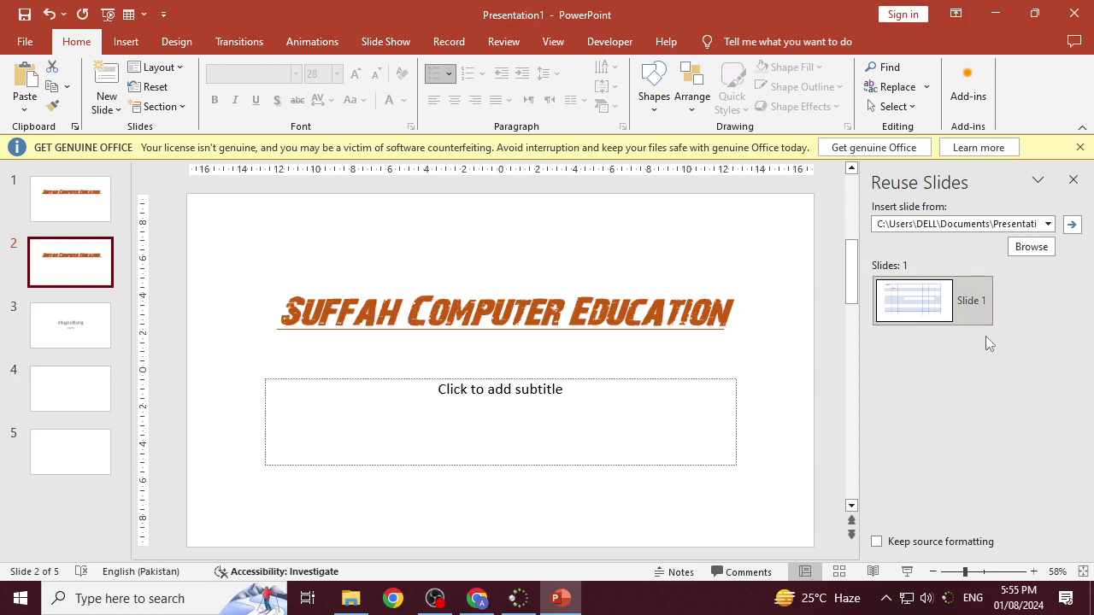
left_click(938, 295)
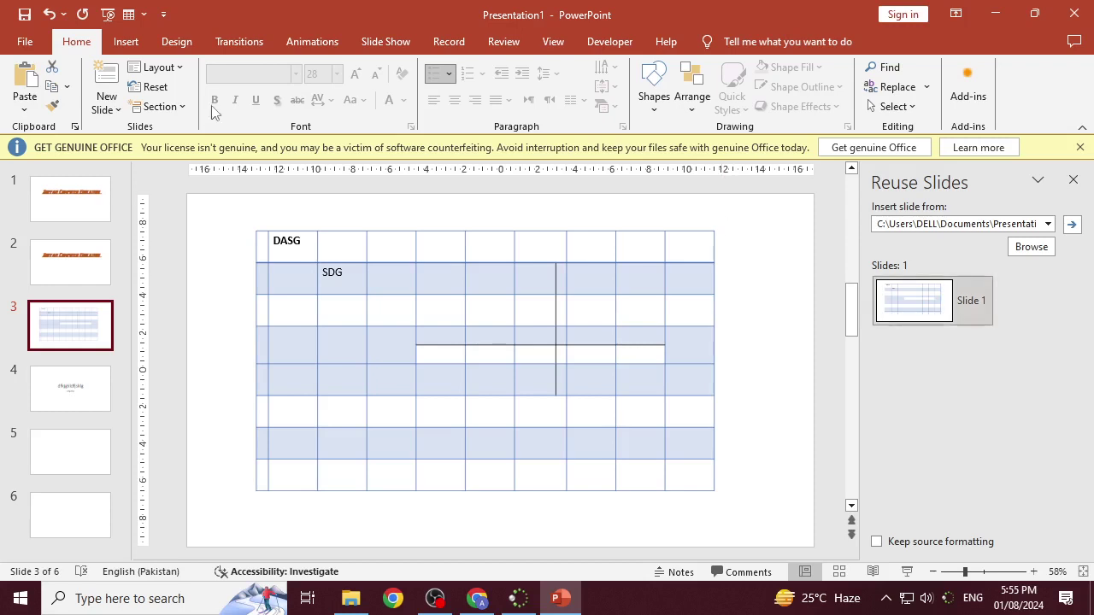
Step: Insert slides built from the Resignation Letter document's outline
left_click(119, 111)
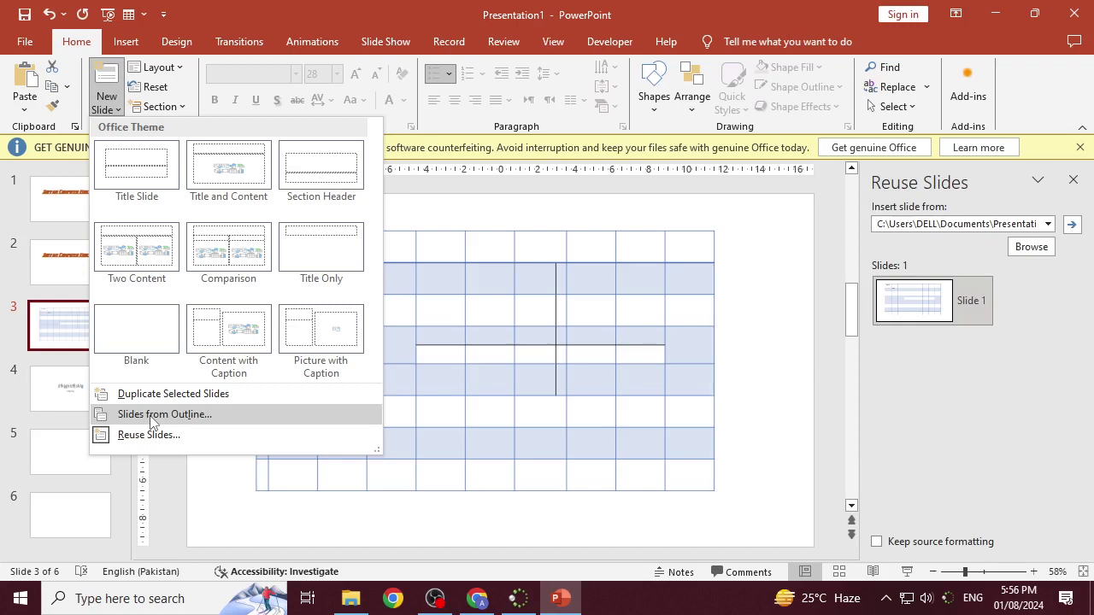
left_click(153, 418)
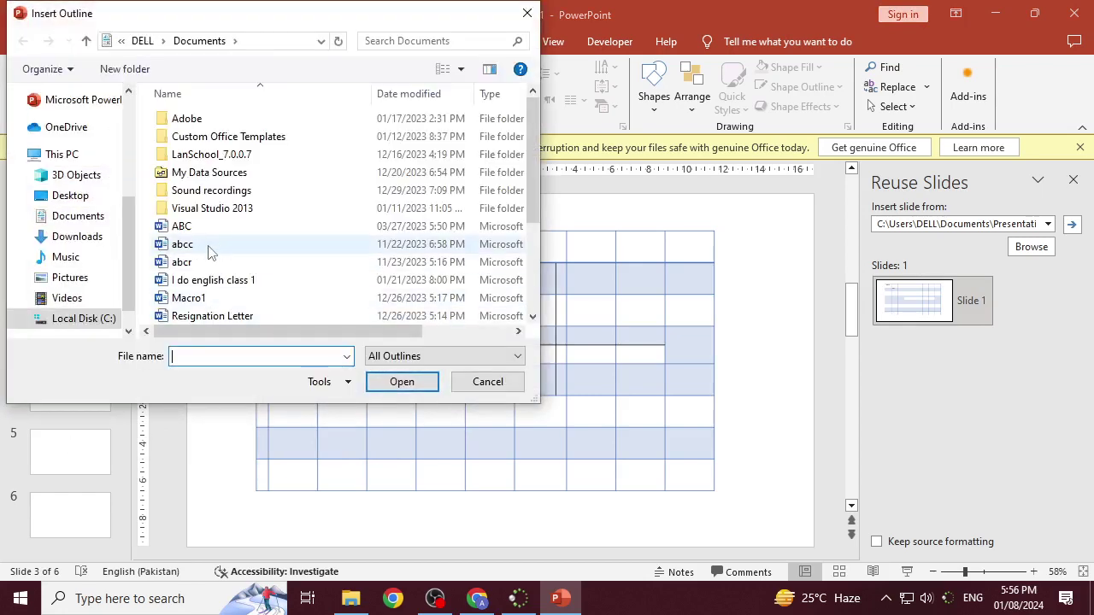
scroll(221, 291, "down", 1)
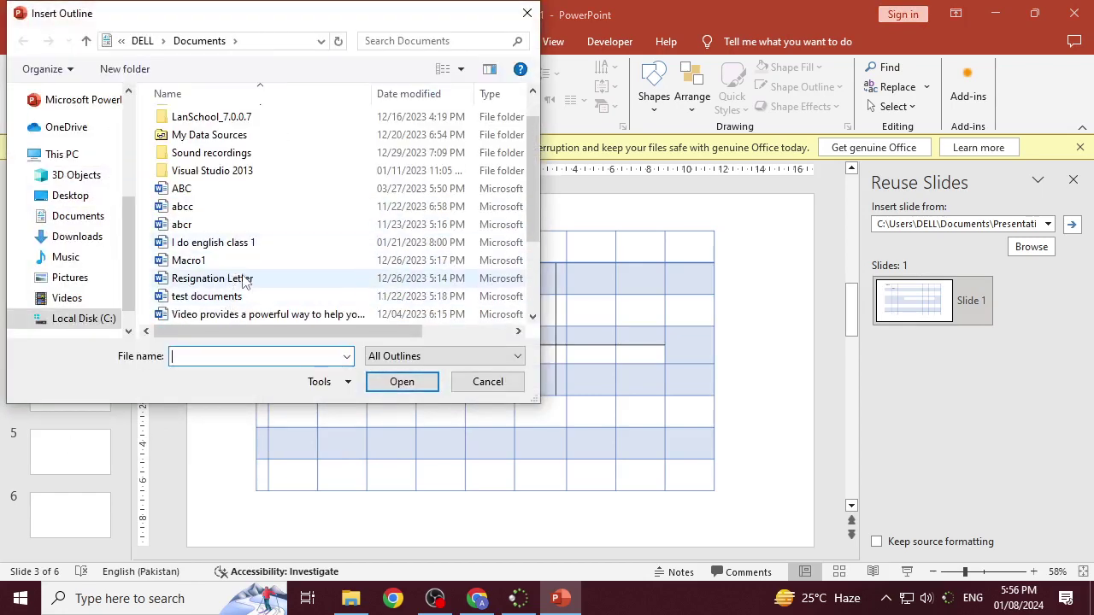
left_click(243, 280)
left_click(398, 384)
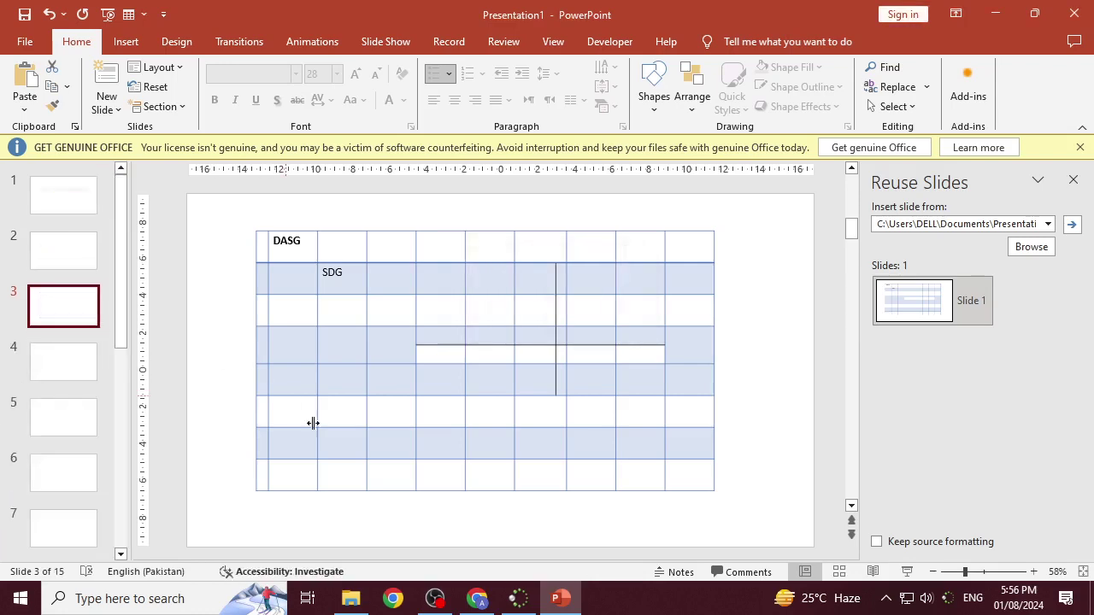
Step: Review the imported slides and delete the unwanted lorem ipsum ones, leaving 12 slides
scroll(60, 428, "down", 2)
left_click(78, 389)
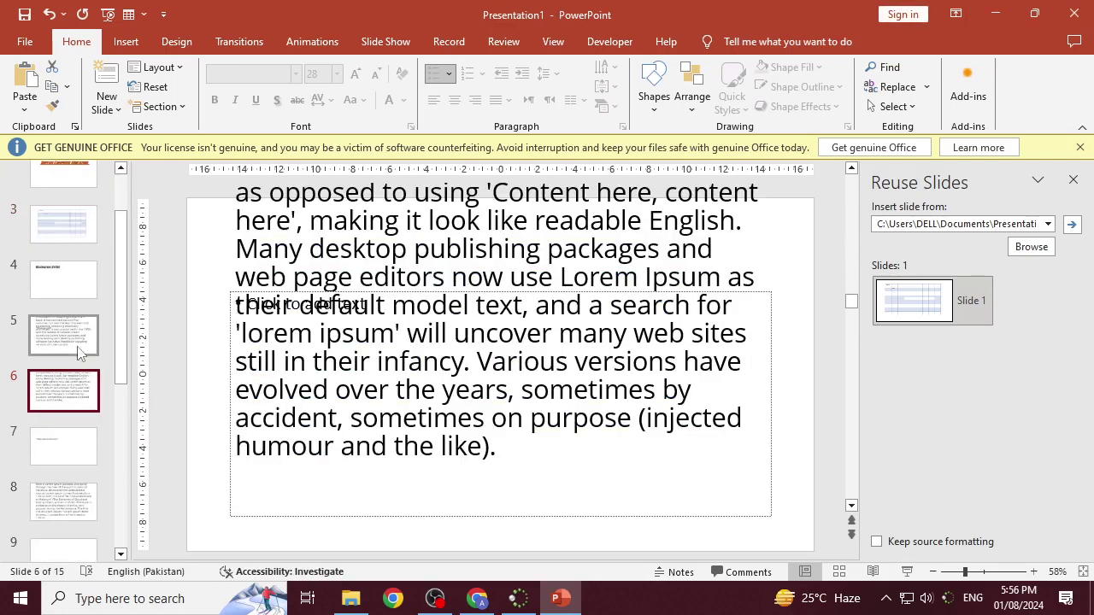
left_click(82, 342)
left_click(84, 295)
left_click(77, 402)
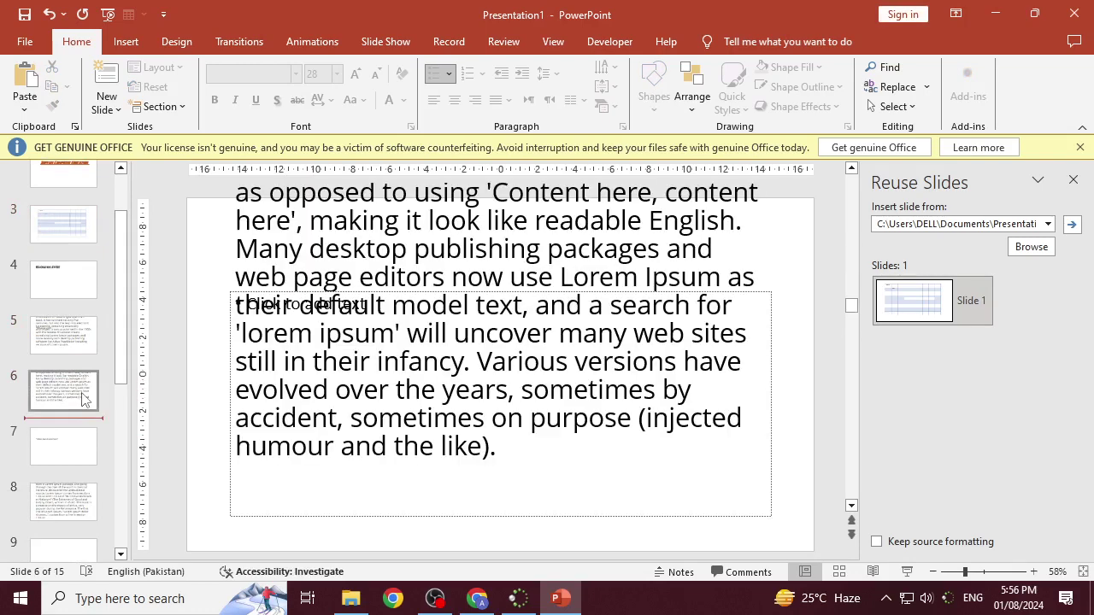
left_click(76, 500)
scroll(248, 440, "down", 3)
scroll(259, 437, "down", 4)
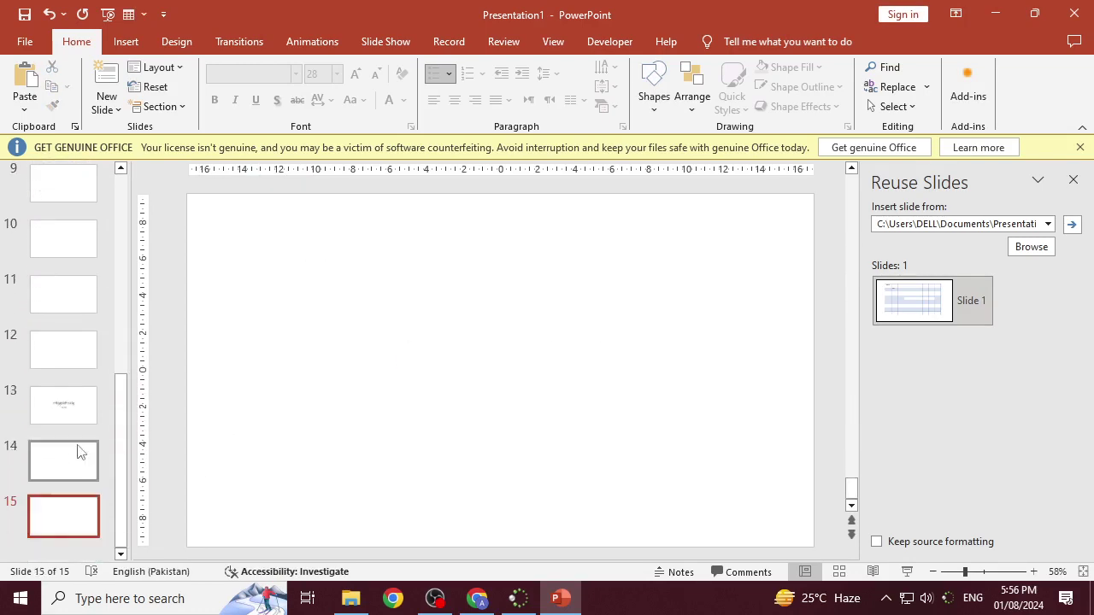
scroll(76, 450, "up", 2)
scroll(73, 427, "up", 3)
left_click(67, 402)
key("Delete")
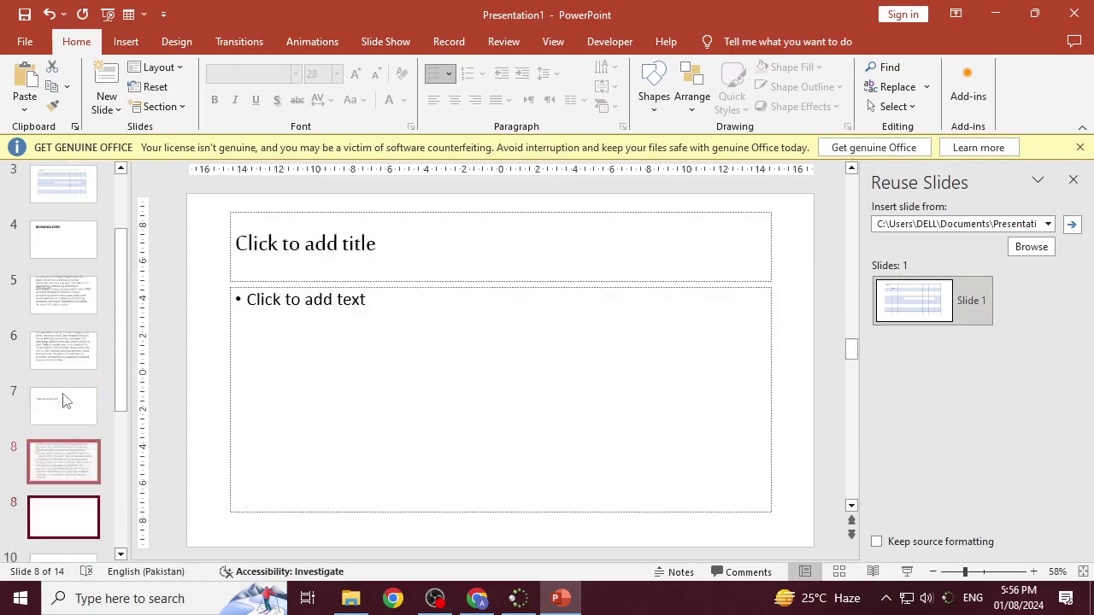
scroll(55, 339, "up", 3)
left_click(59, 390)
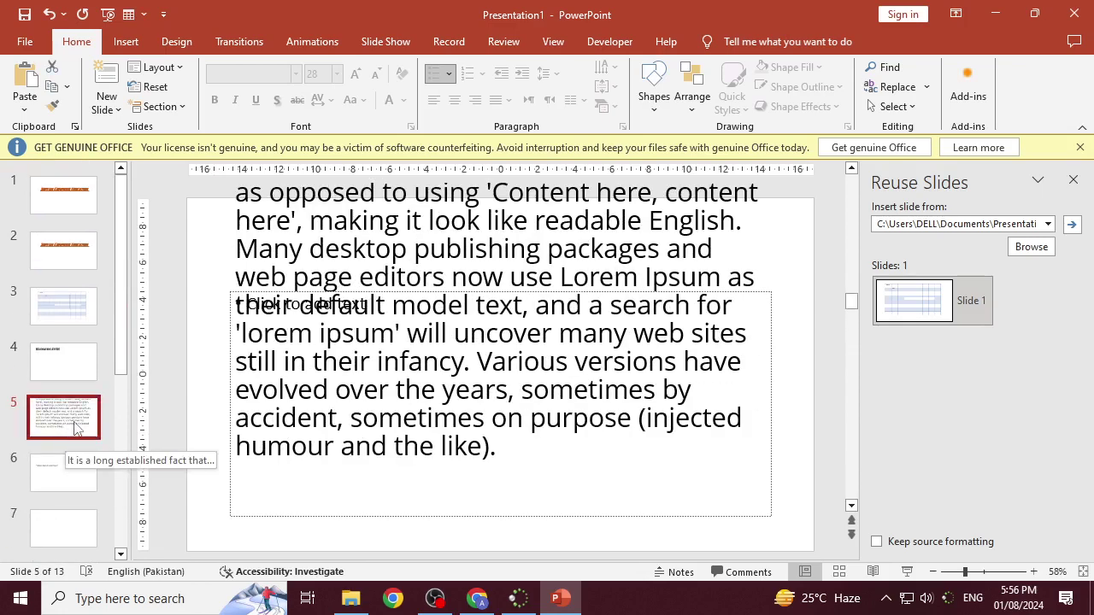
key("Delete")
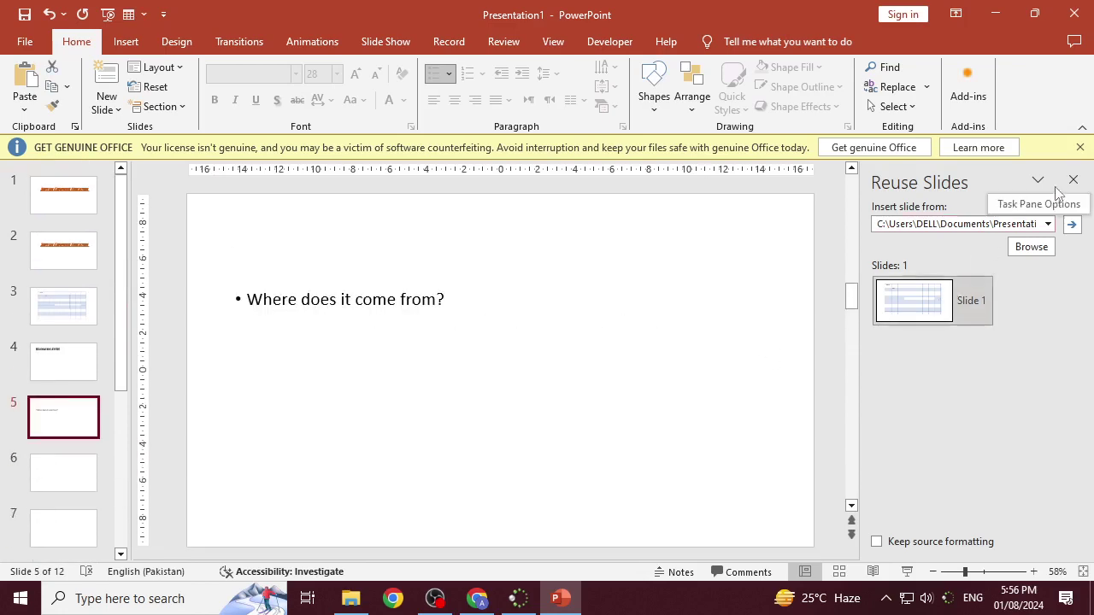
Step: Close the Reuse Slides pane and give table slide 3 the Title and Content layout
left_click(1074, 180)
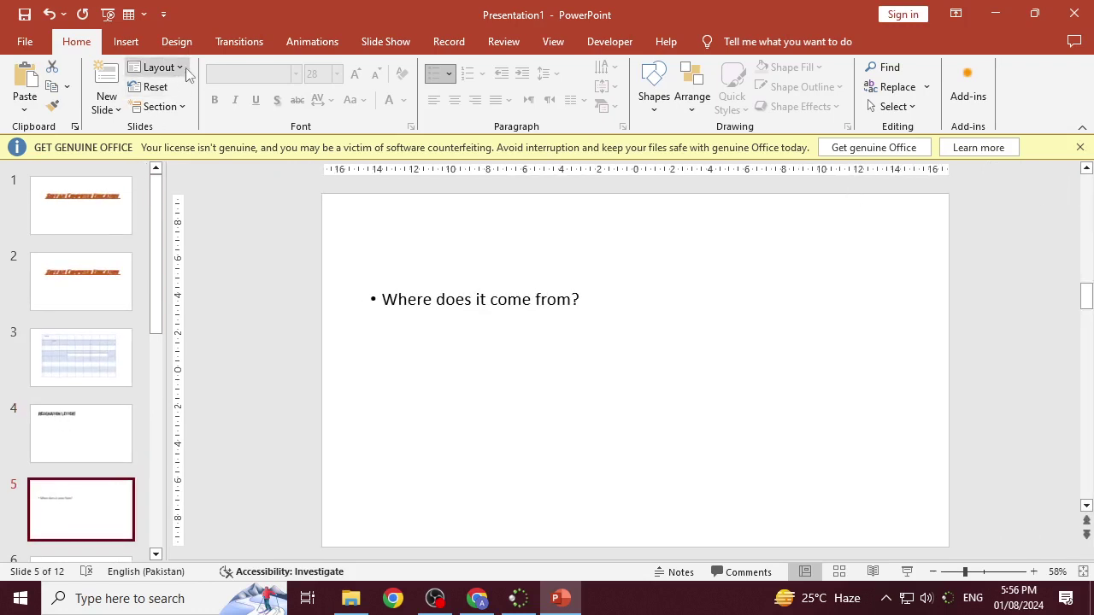
left_click(82, 348)
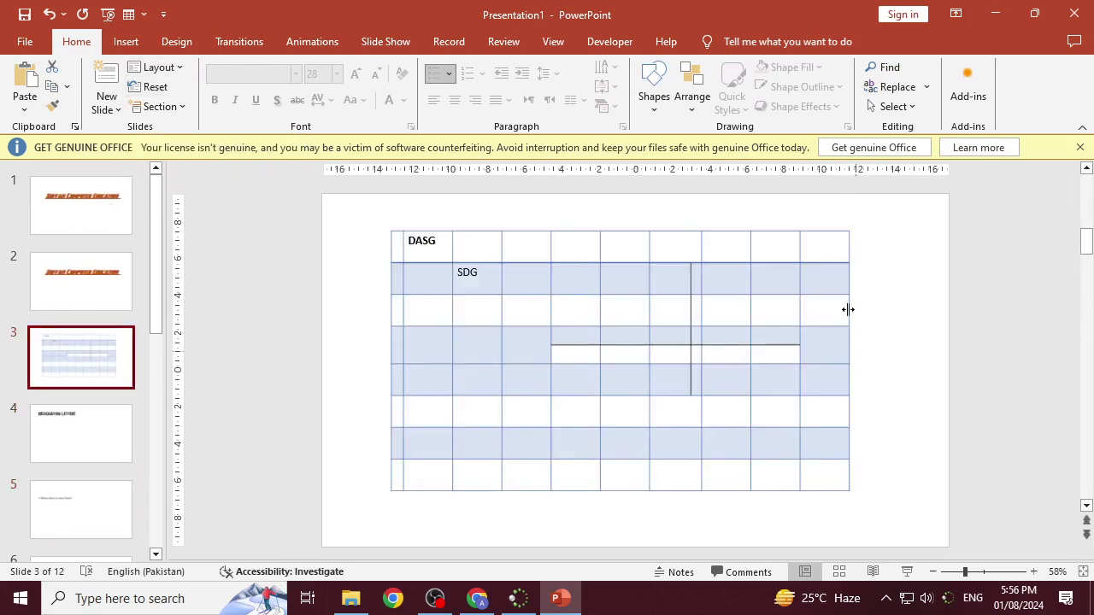
left_click(182, 67)
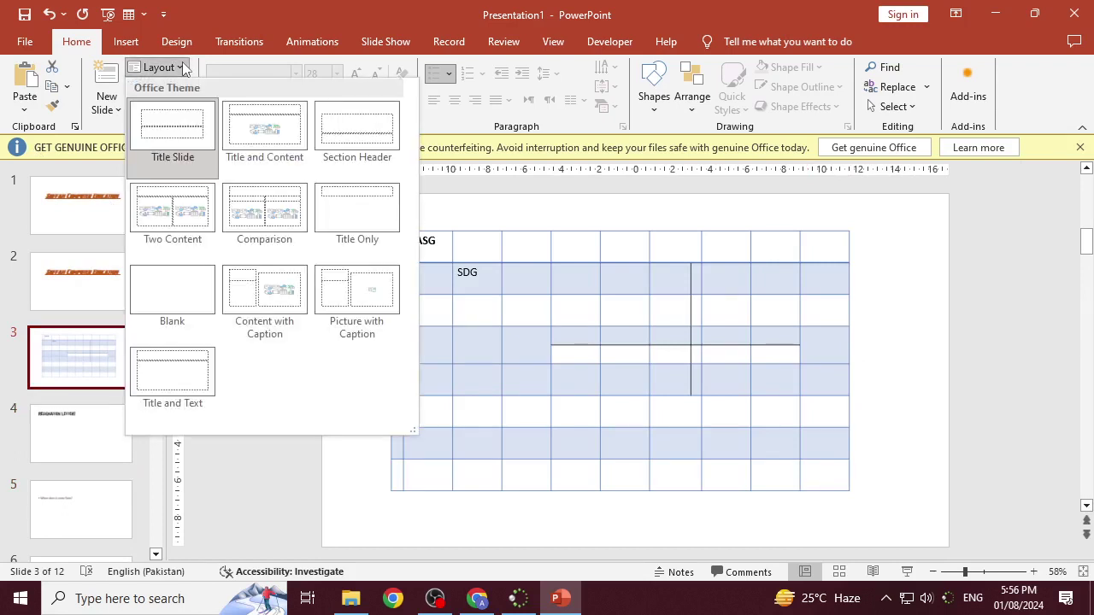
left_click(245, 136)
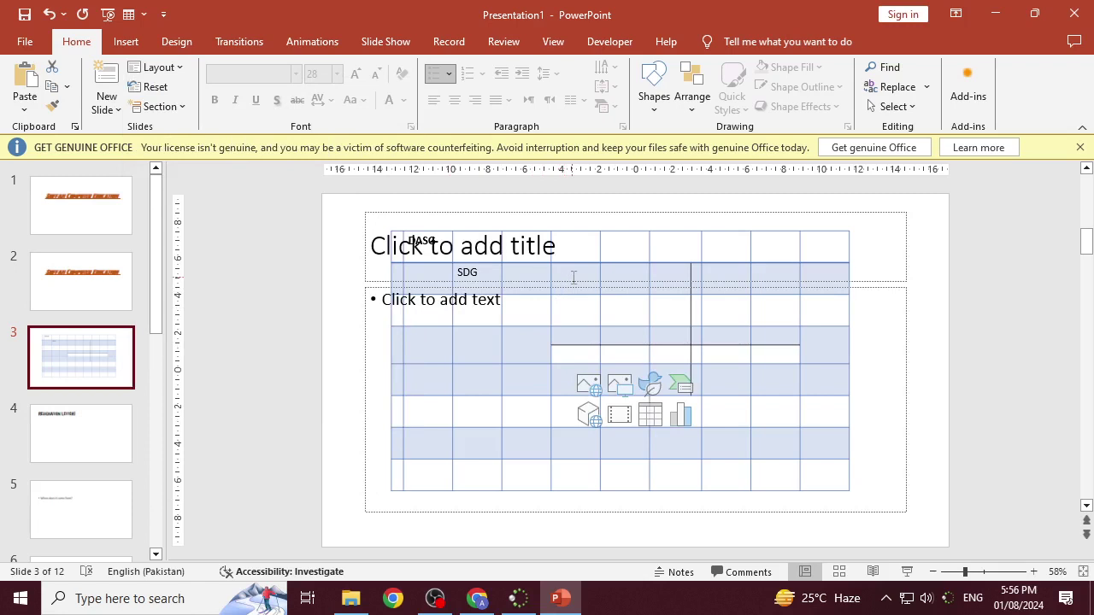
Step: Try Blank on slide 6, then settle on the Content with Caption layout
left_click(82, 511)
scroll(123, 498, "down", 2)
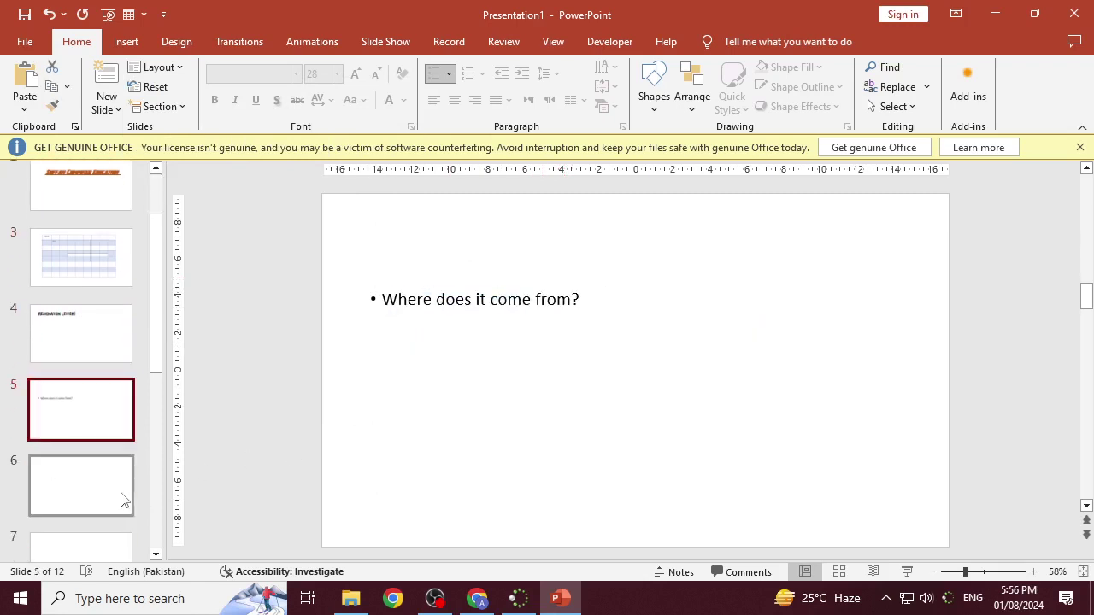
scroll(118, 429, "down", 1)
left_click(118, 429)
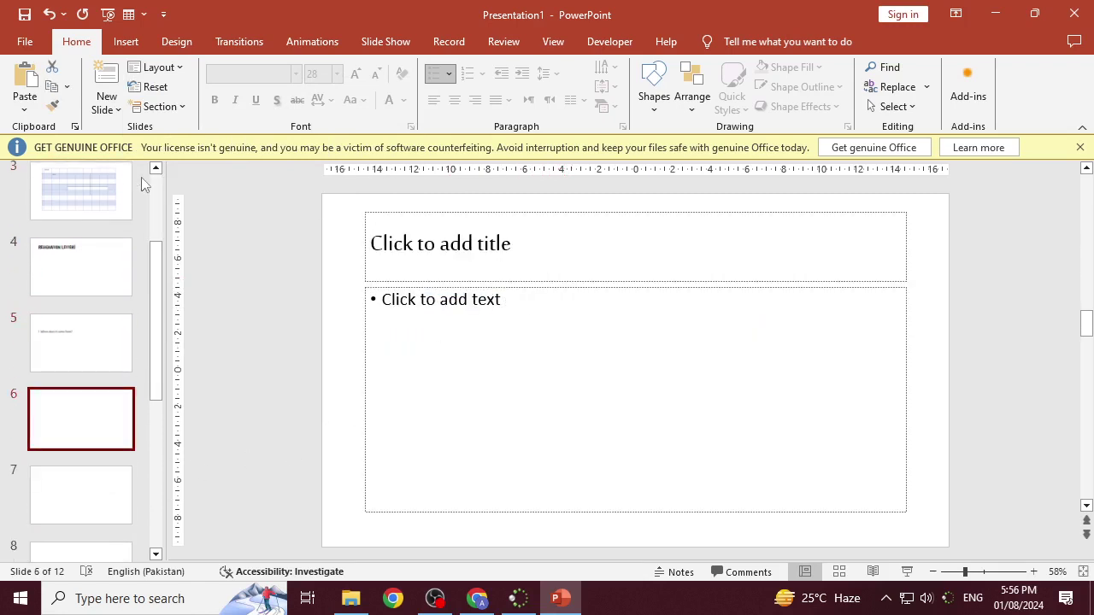
left_click(177, 68)
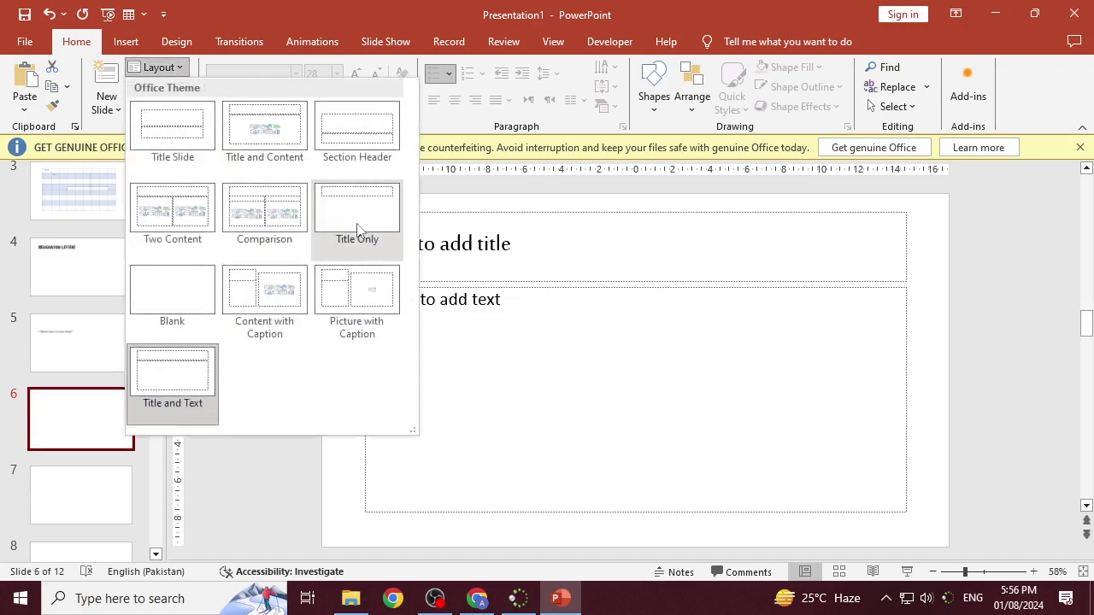
key("Escape")
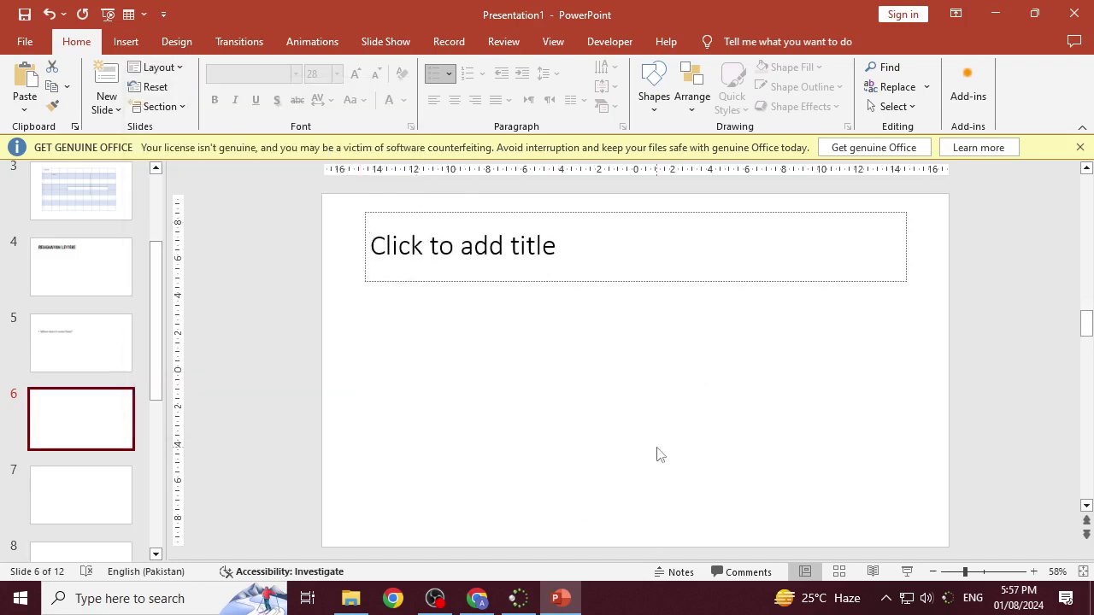
left_click(162, 67)
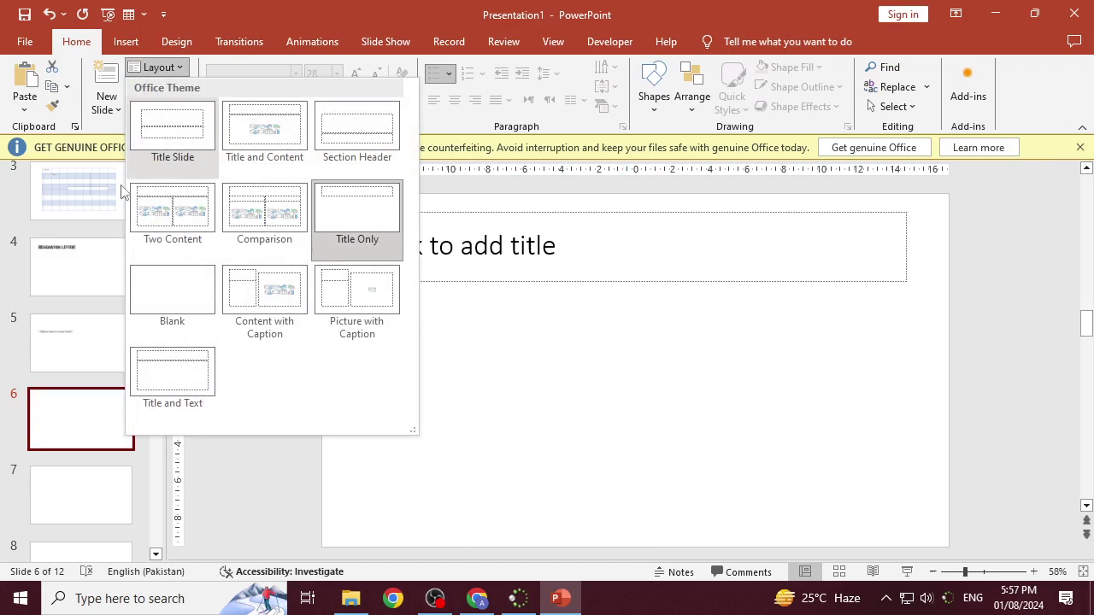
left_click(200, 303)
left_click(158, 68)
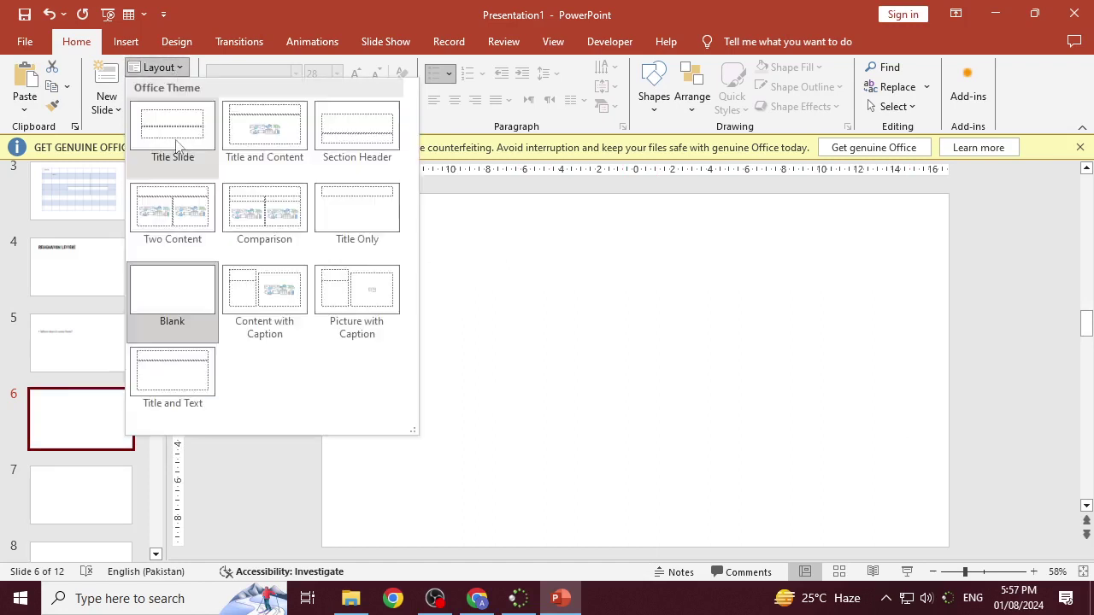
left_click(252, 295)
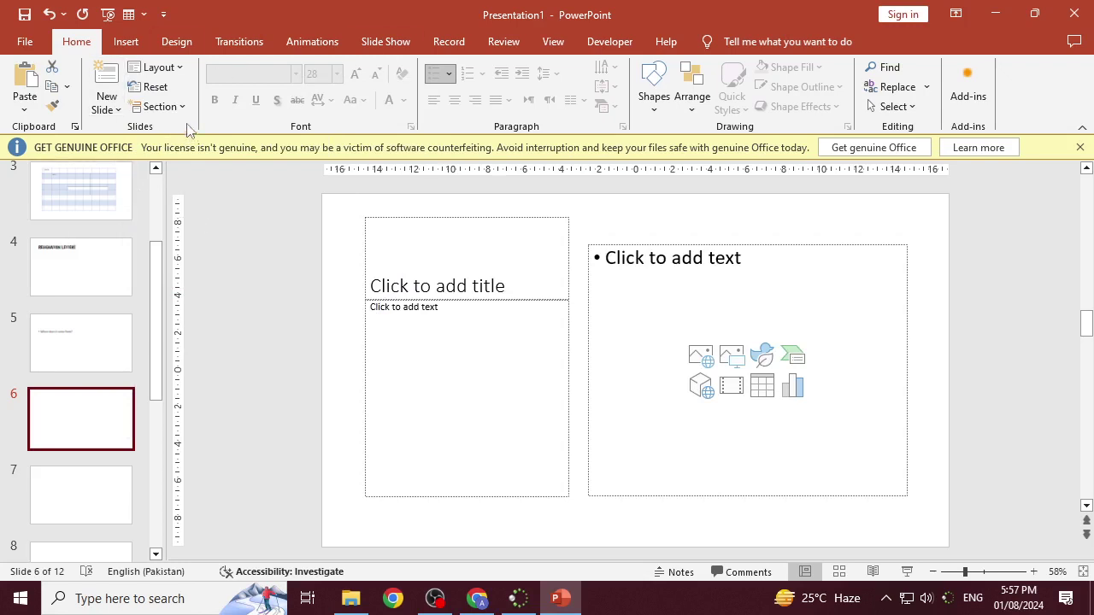
Step: Delete slide 6's content and title placeholders, then undo to restore them
left_click(483, 305)
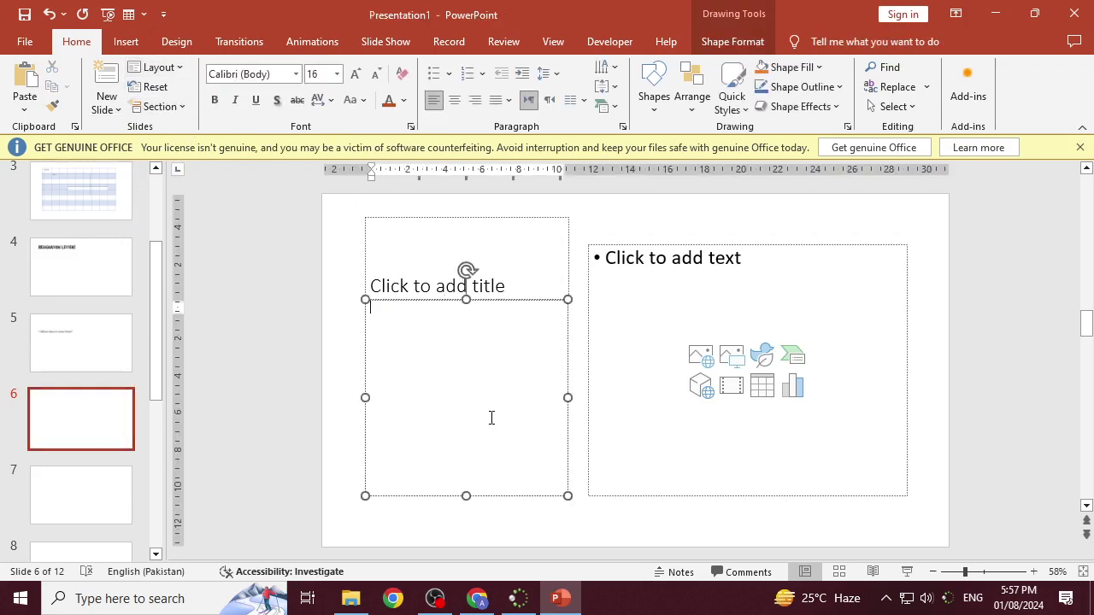
left_click(651, 248)
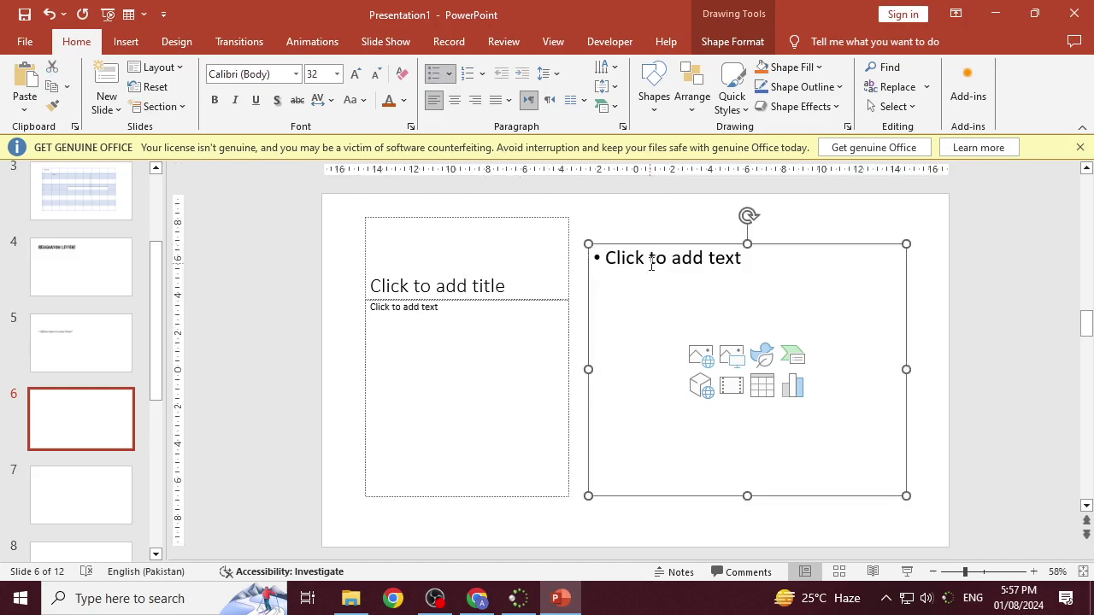
key("Delete")
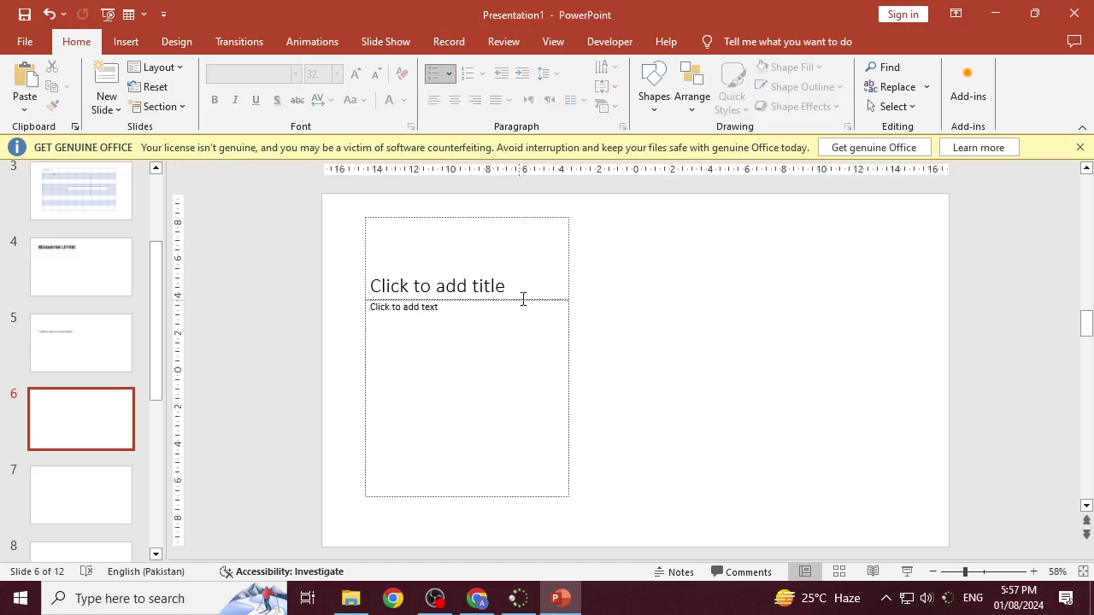
left_click(553, 213)
key("Delete")
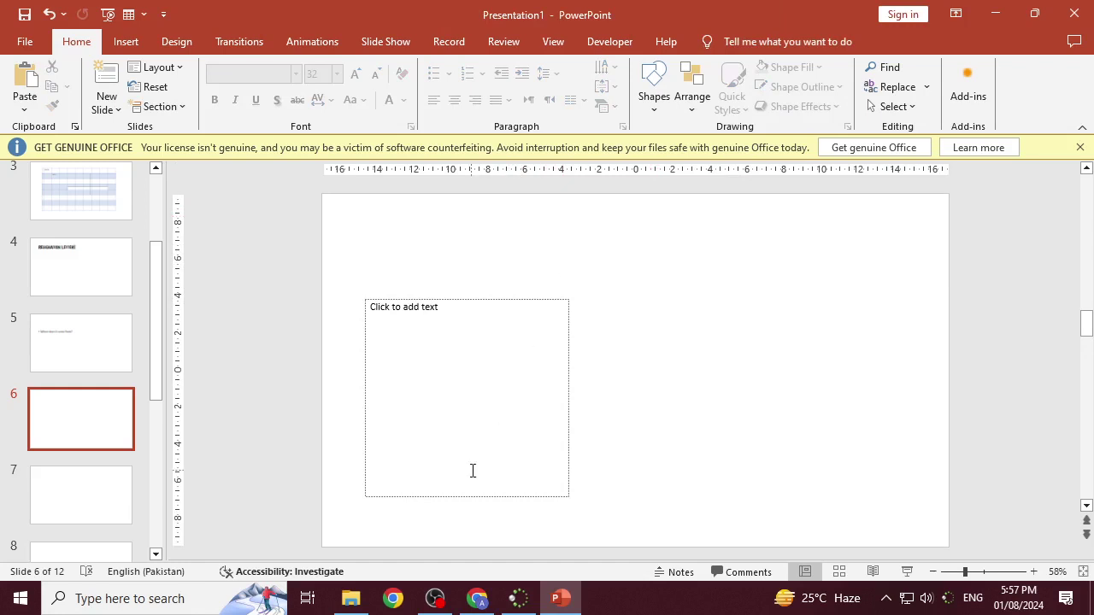
left_click(149, 86)
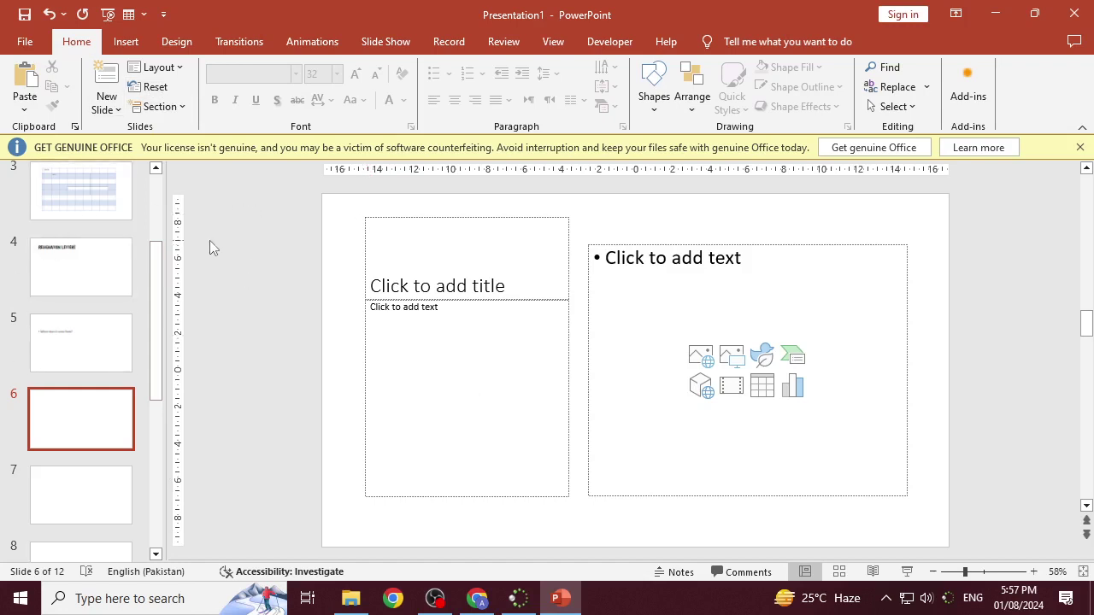
left_click(97, 275)
scroll(109, 285, "up", 2)
Step: Select the 'Suffah Computer Education' title on slide 1 and remove its italic formatting
left_click(113, 207)
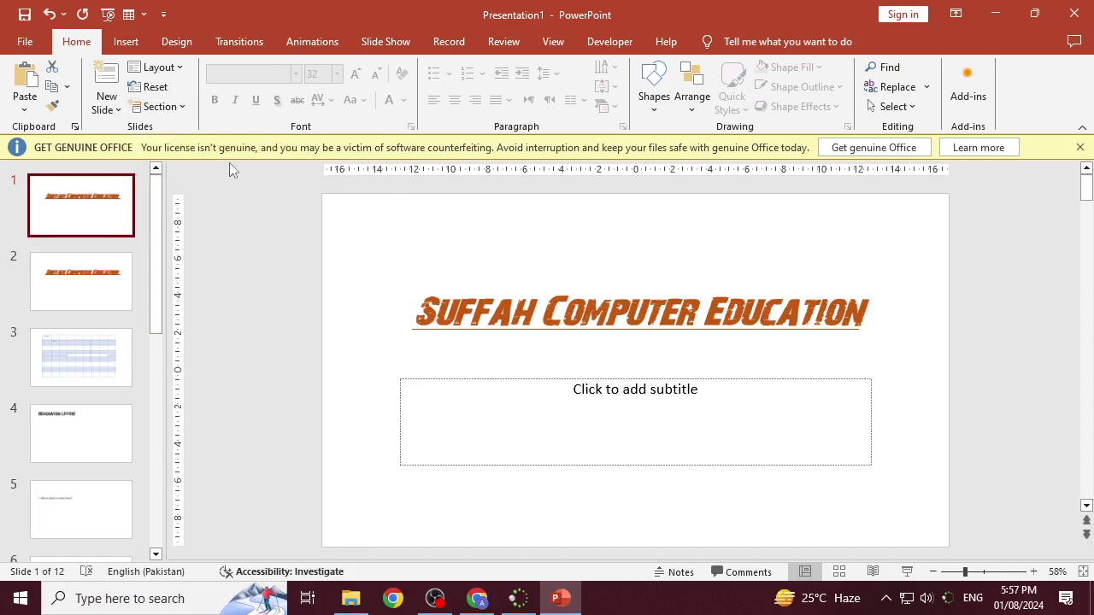
double_click(518, 317)
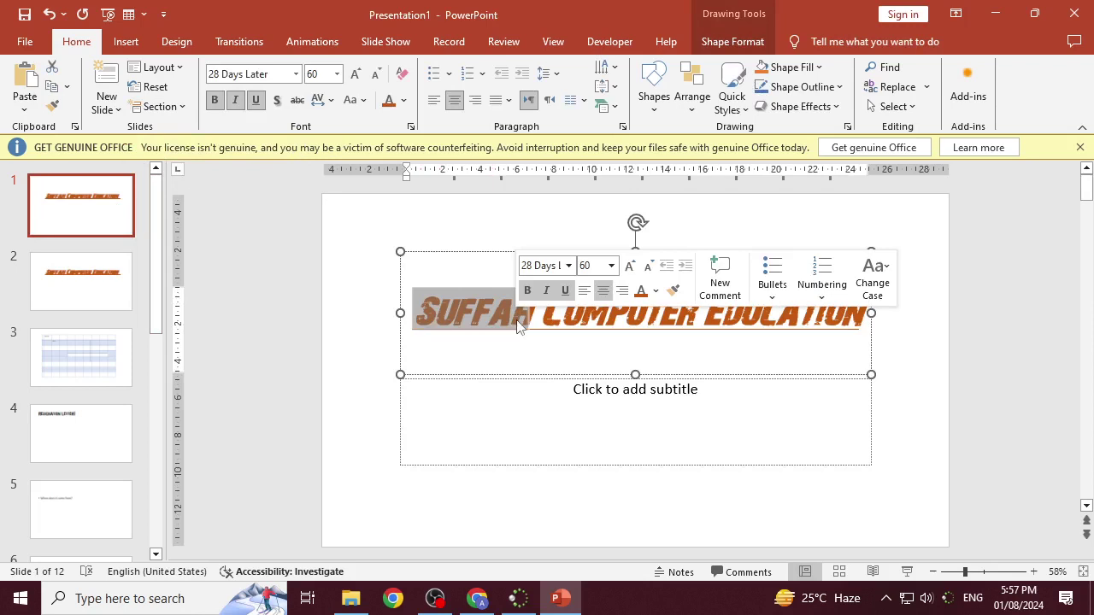
triple_click(518, 318)
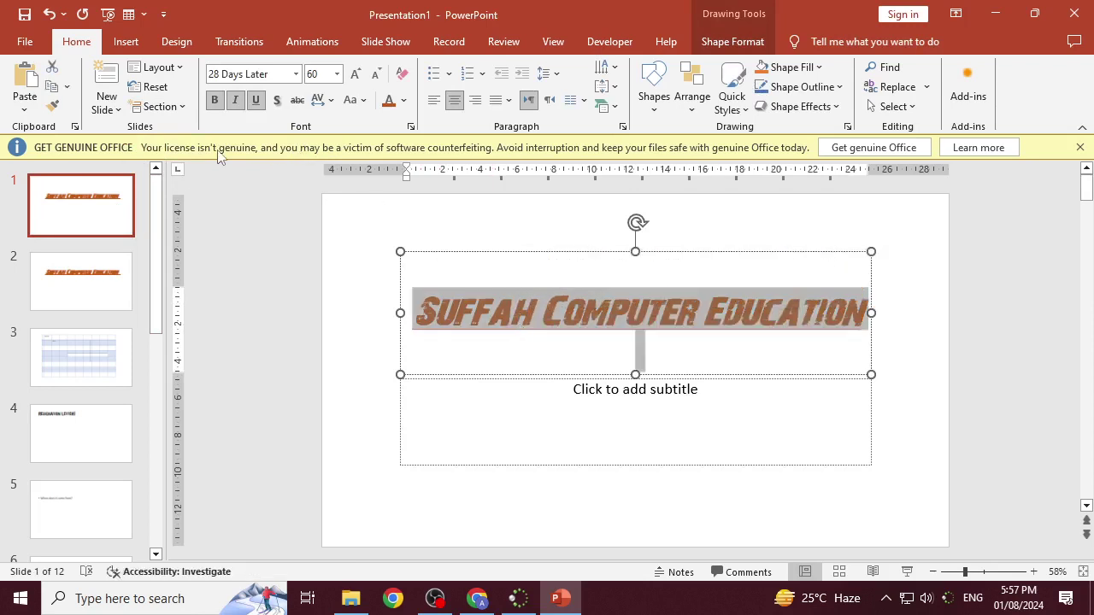
left_click(218, 102)
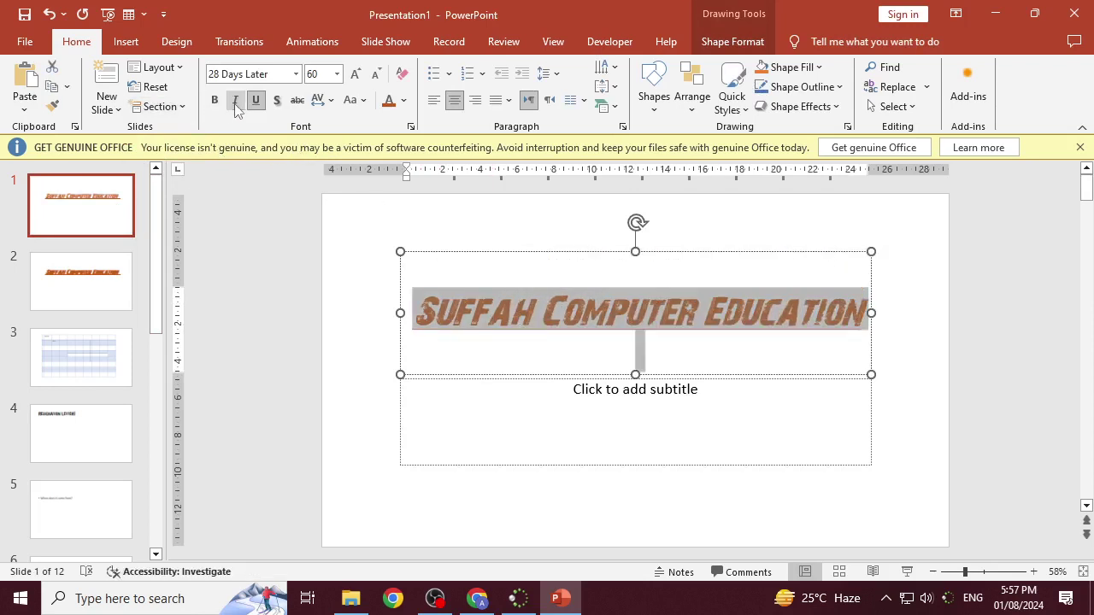
left_click(235, 100)
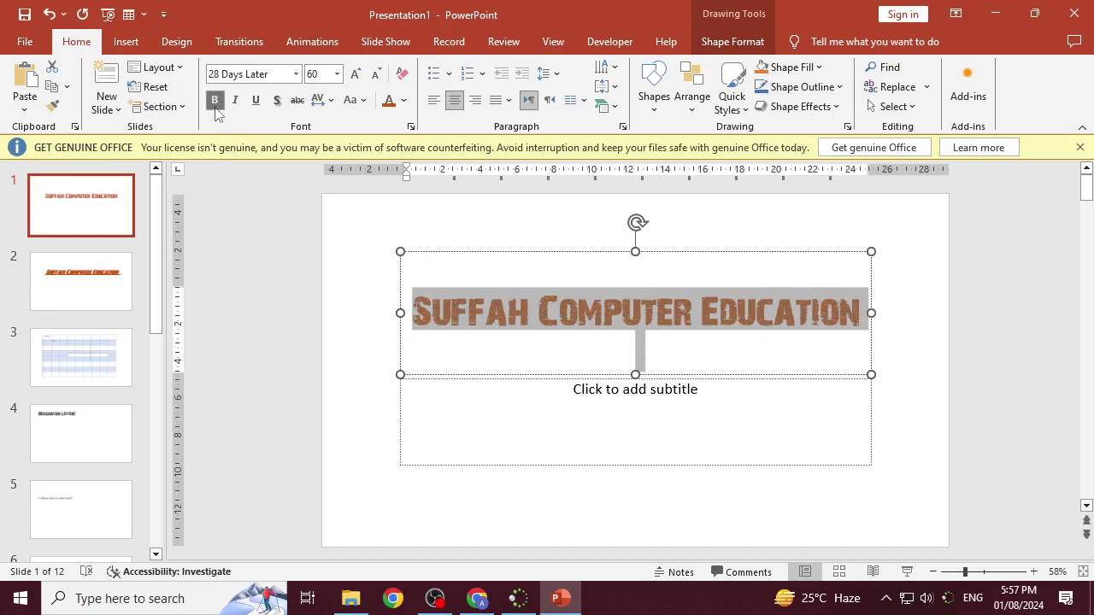
Step: Reselect the title and make it italic and underlined again
left_click(698, 389)
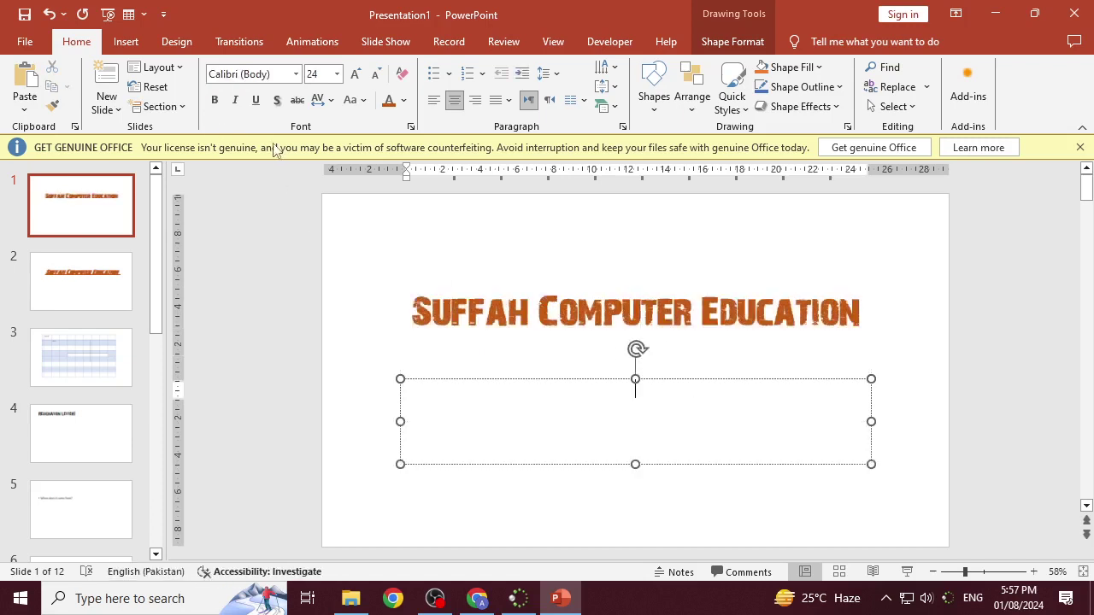
double_click(485, 317)
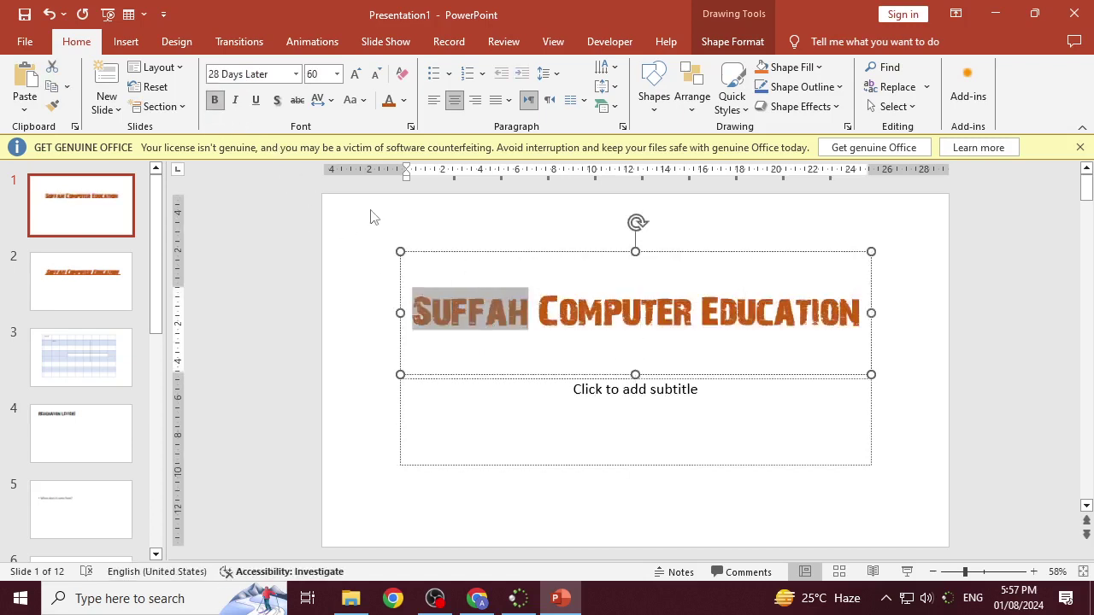
triple_click(533, 313)
left_click(235, 101)
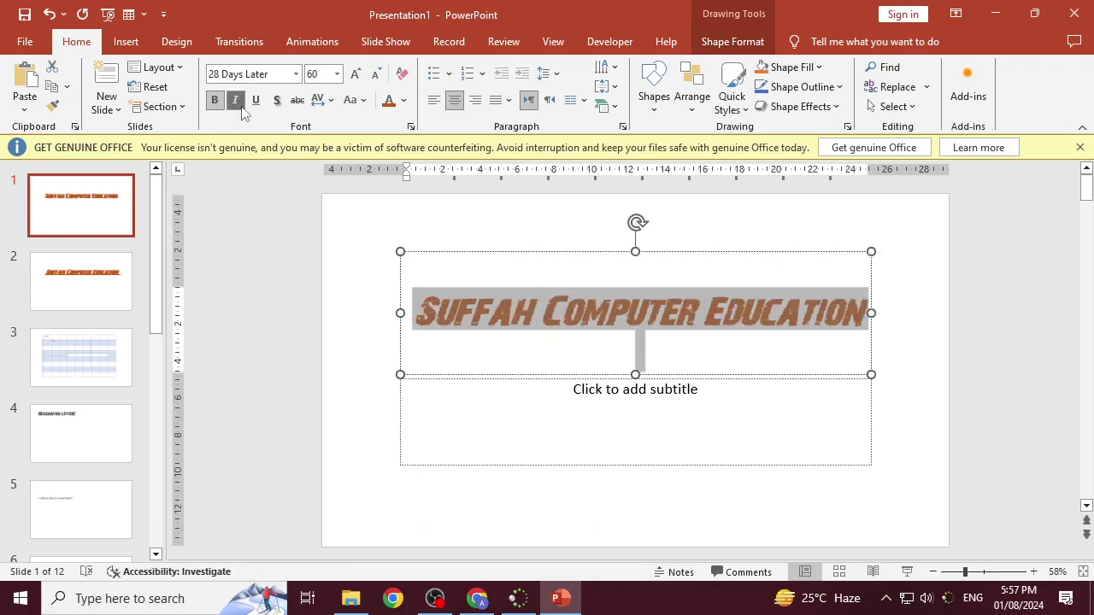
left_click(257, 101)
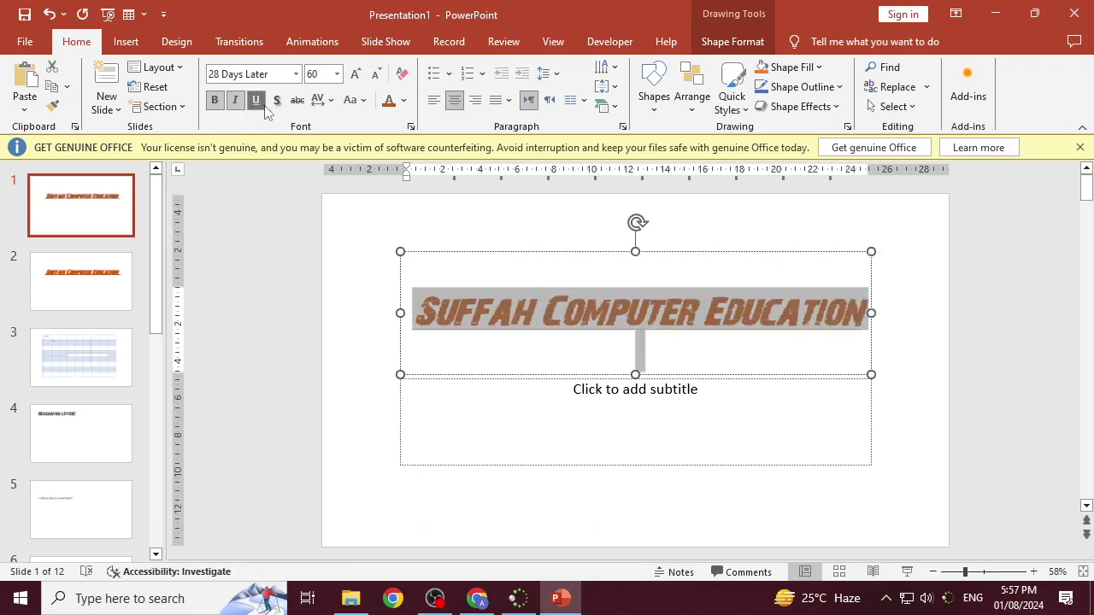
left_click(493, 337)
double_click(437, 309)
left_click(547, 340)
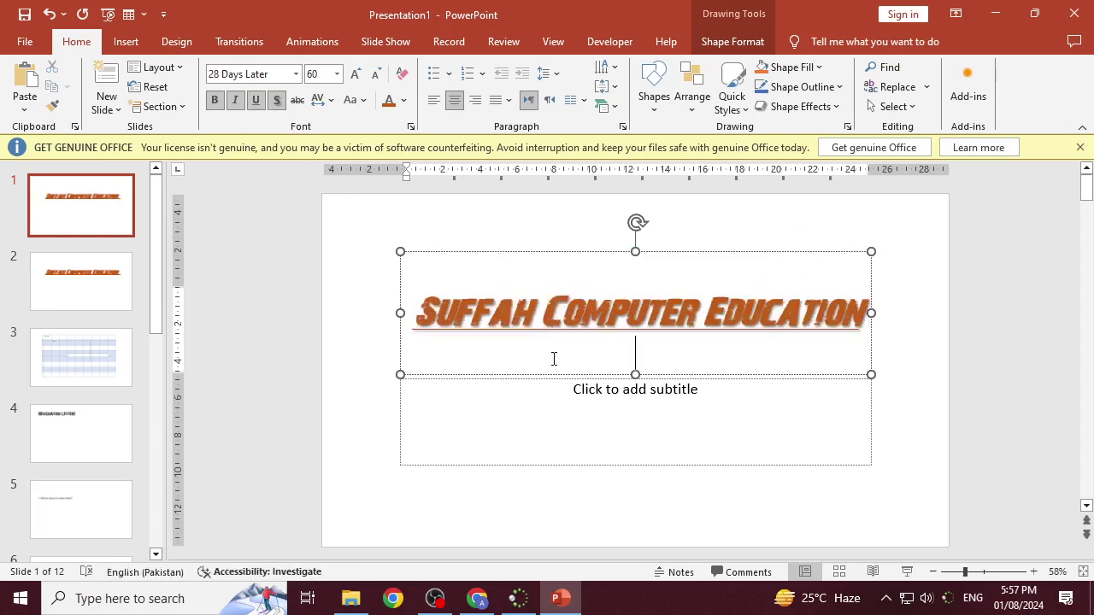
Step: Type 'Suffah Computer Education' into slide 1's subtitle placeholder
left_click(508, 312)
left_click(598, 406)
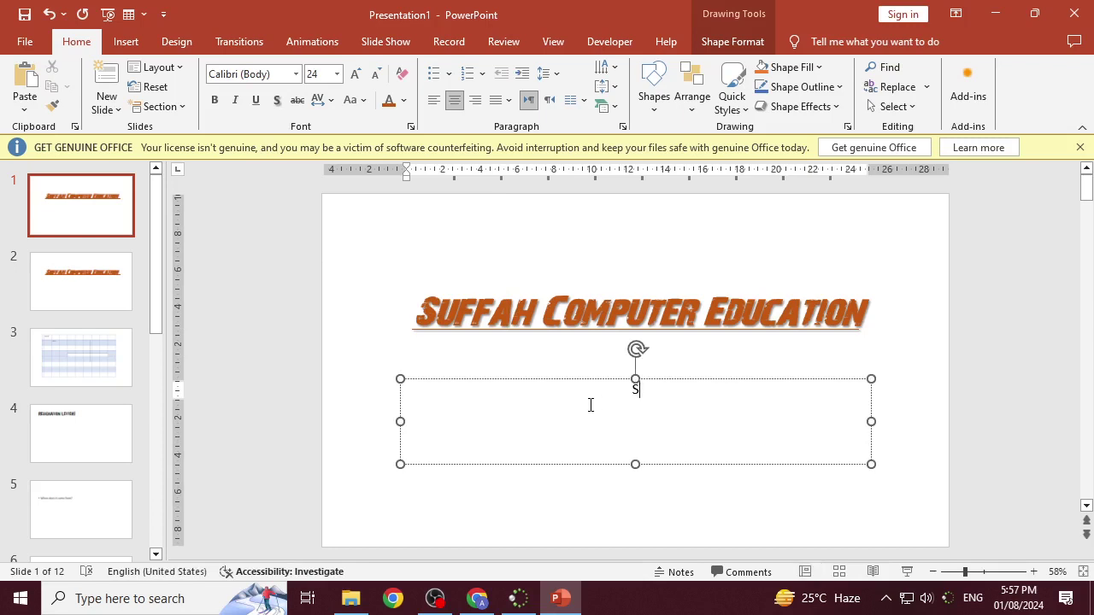
type("Suffah ")
type("Computer")
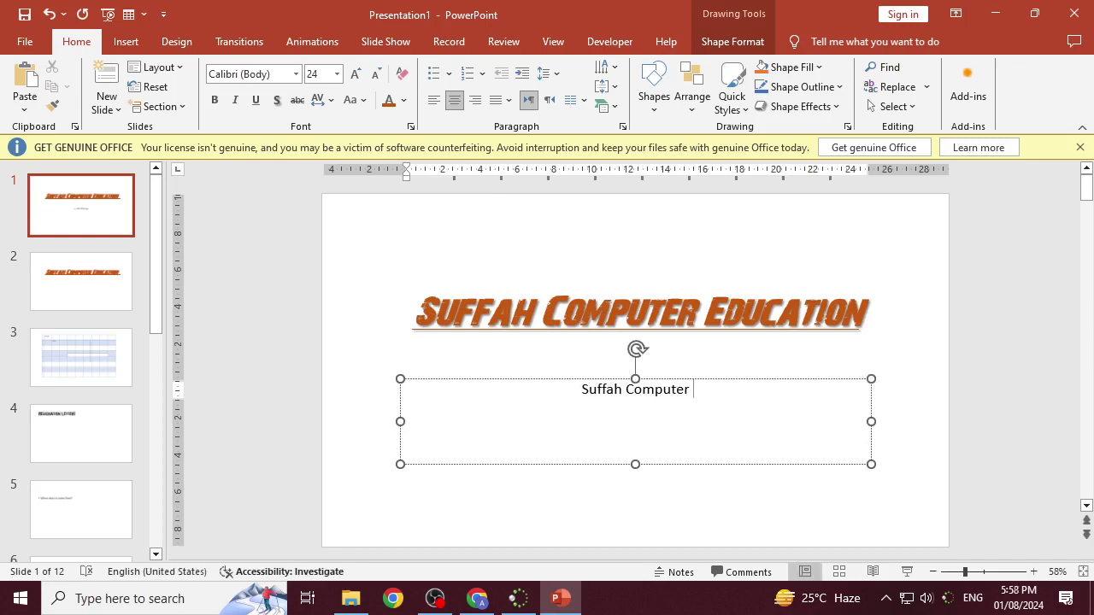
type(" e")
key("BackSpace")
type("Ed")
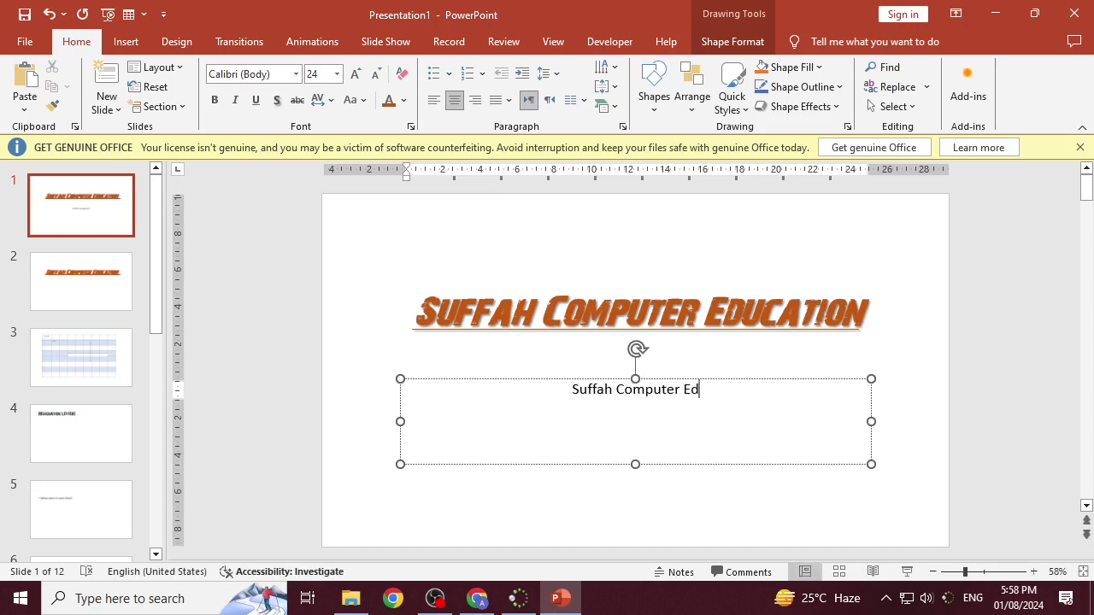
type("ucation")
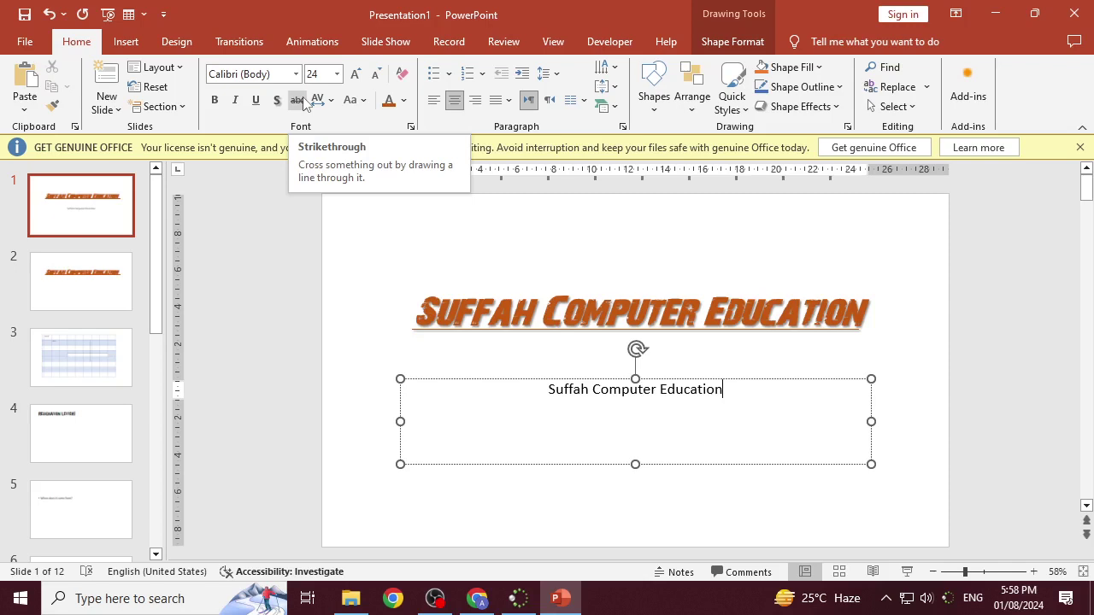
left_click(609, 389)
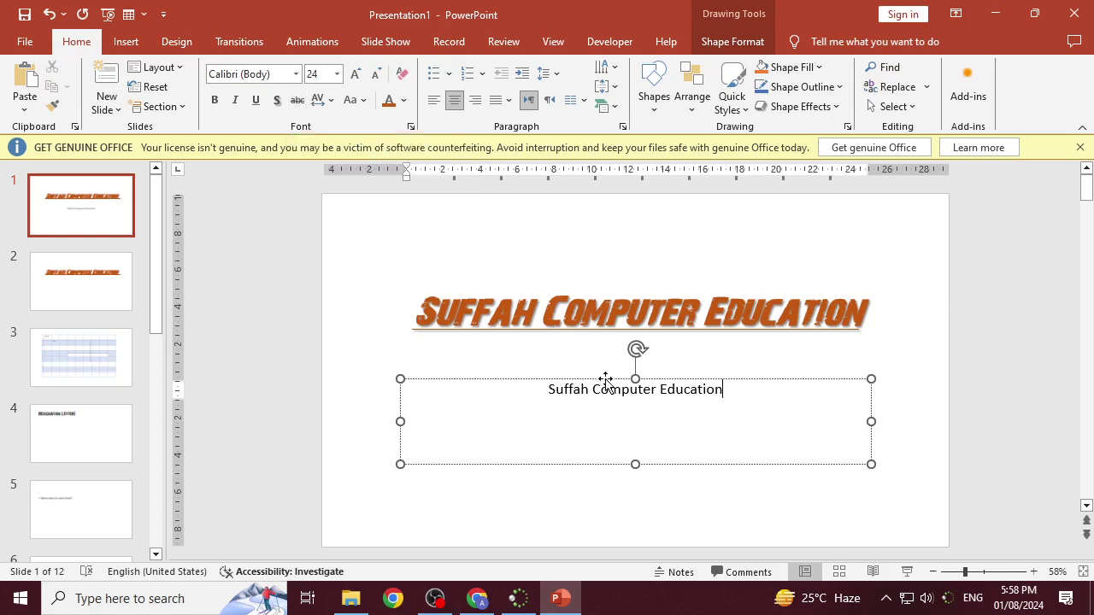
type("f")
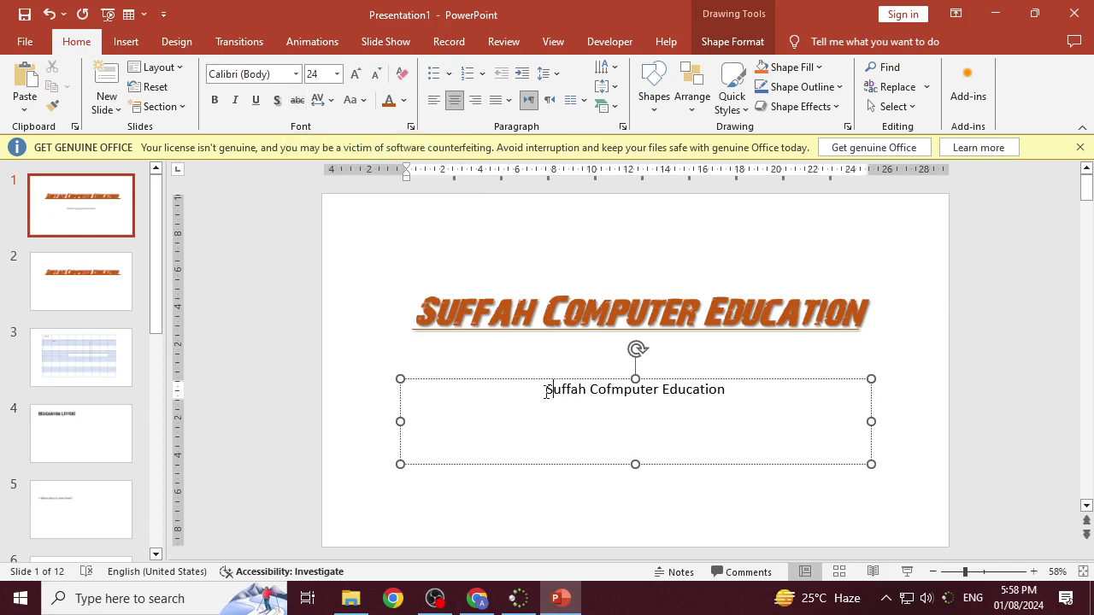
left_click_drag(545, 388, 678, 404)
left_click(296, 100)
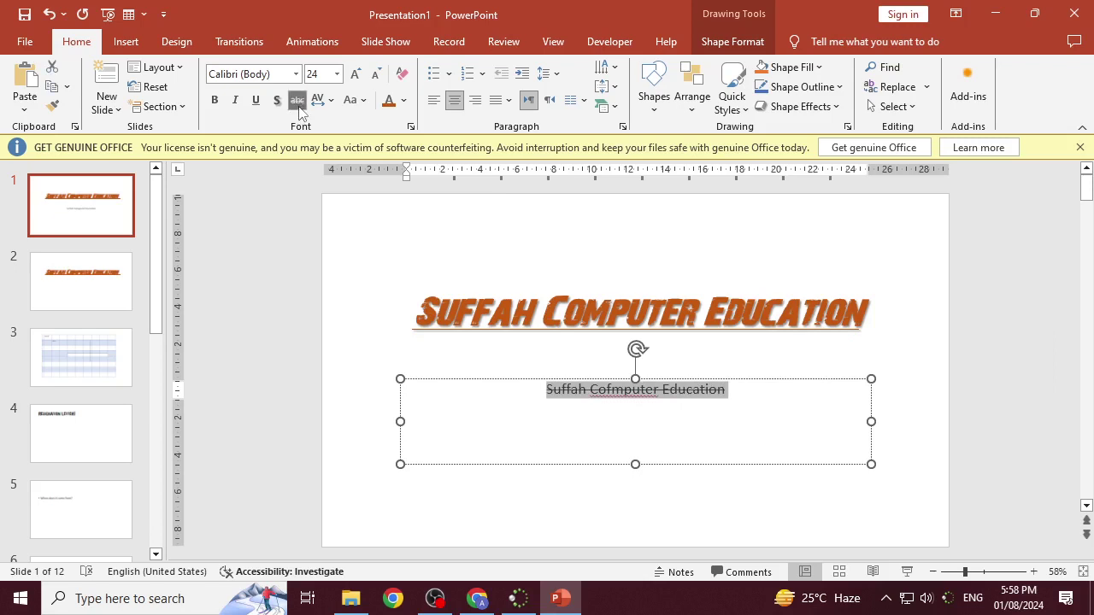
left_click(663, 395)
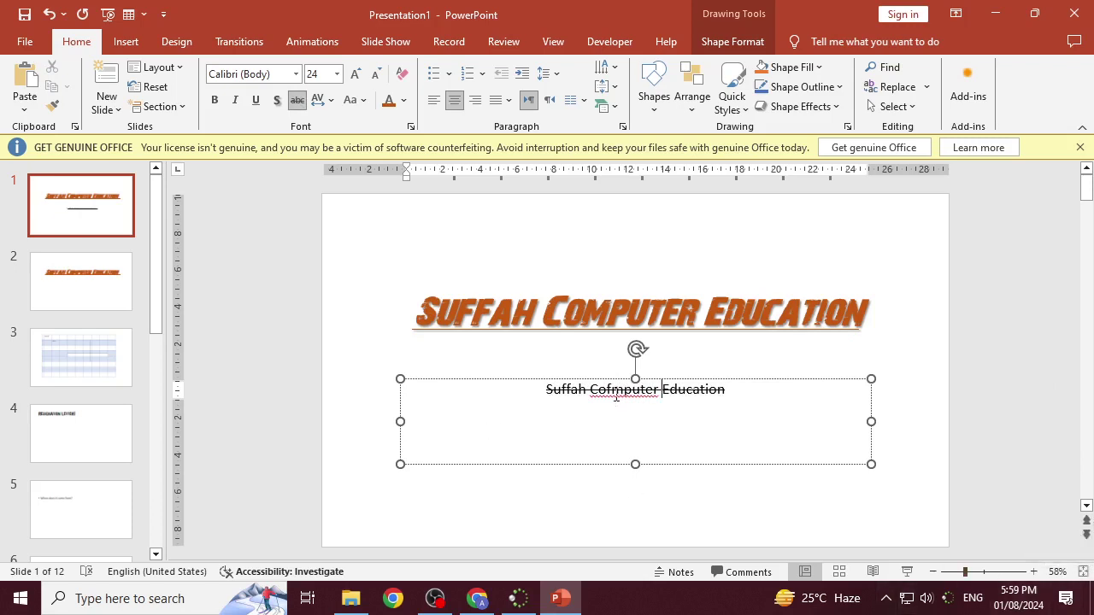
key("ctrl+z")
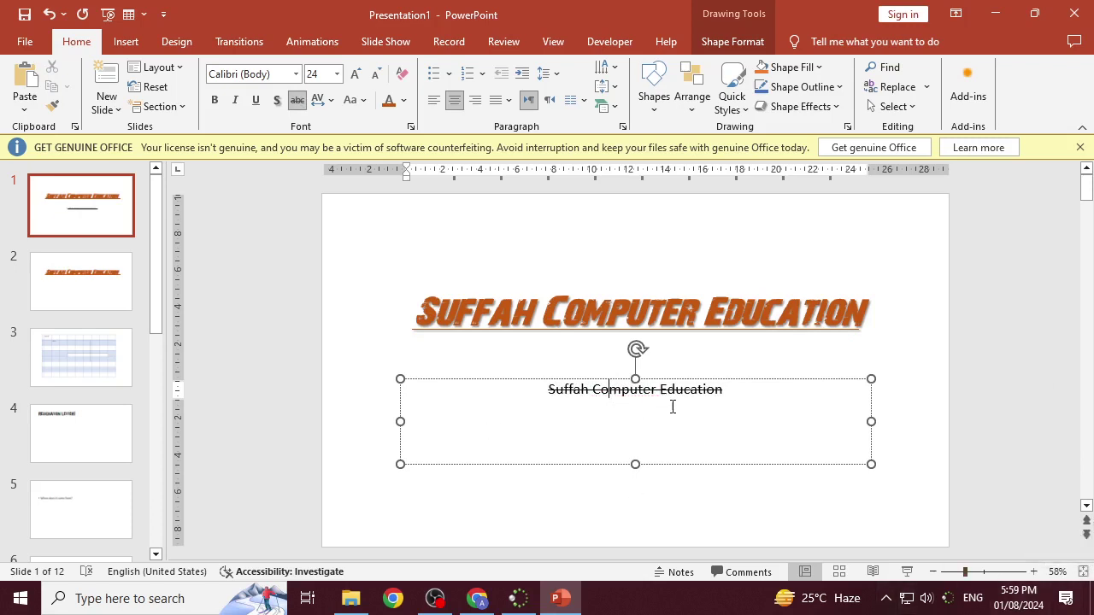
left_click_drag(745, 389, 508, 396)
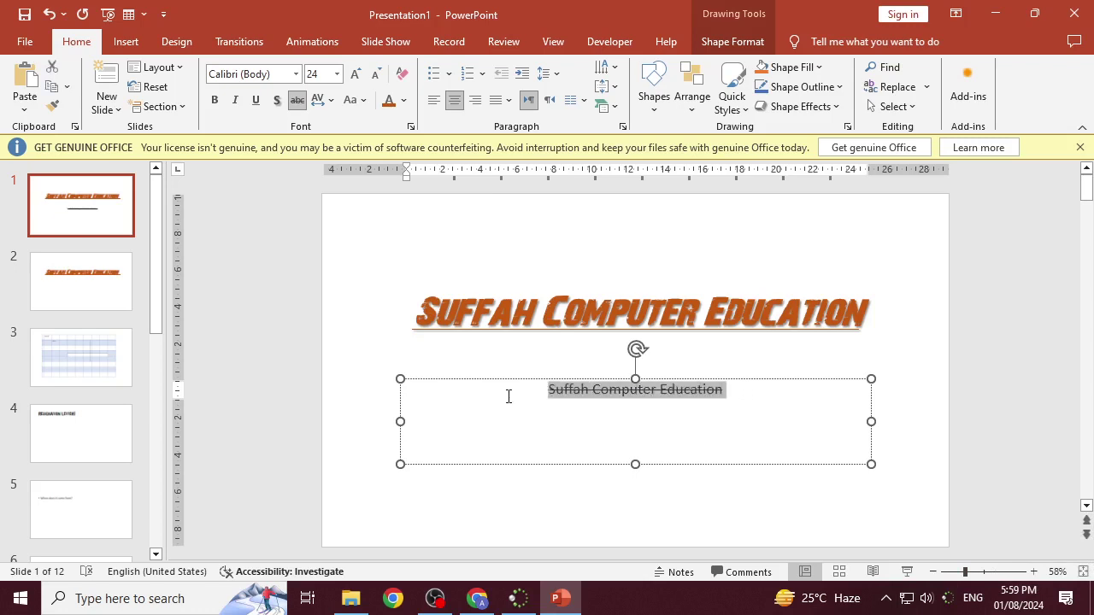
left_click(298, 100)
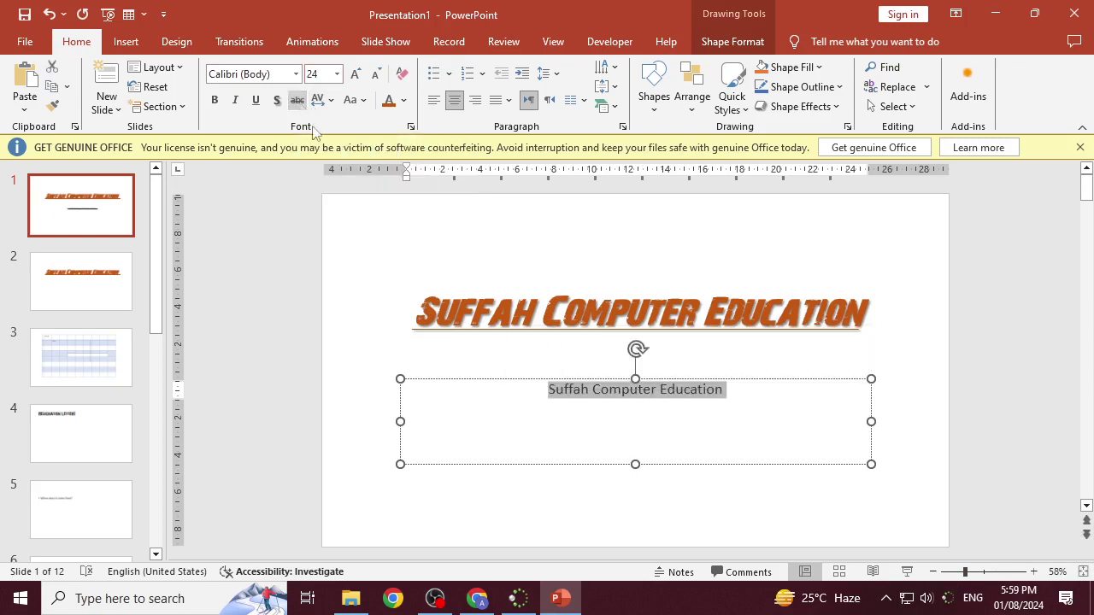
left_click(621, 391)
triple_click(625, 392)
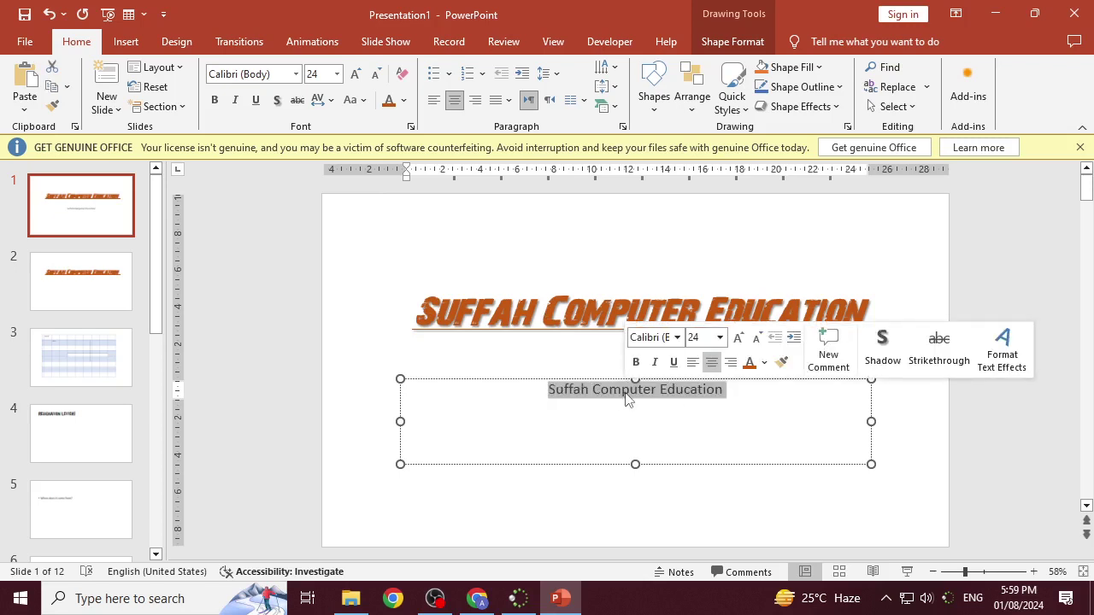
Step: Change the subtitle font to Lucida Fax
left_click(296, 74)
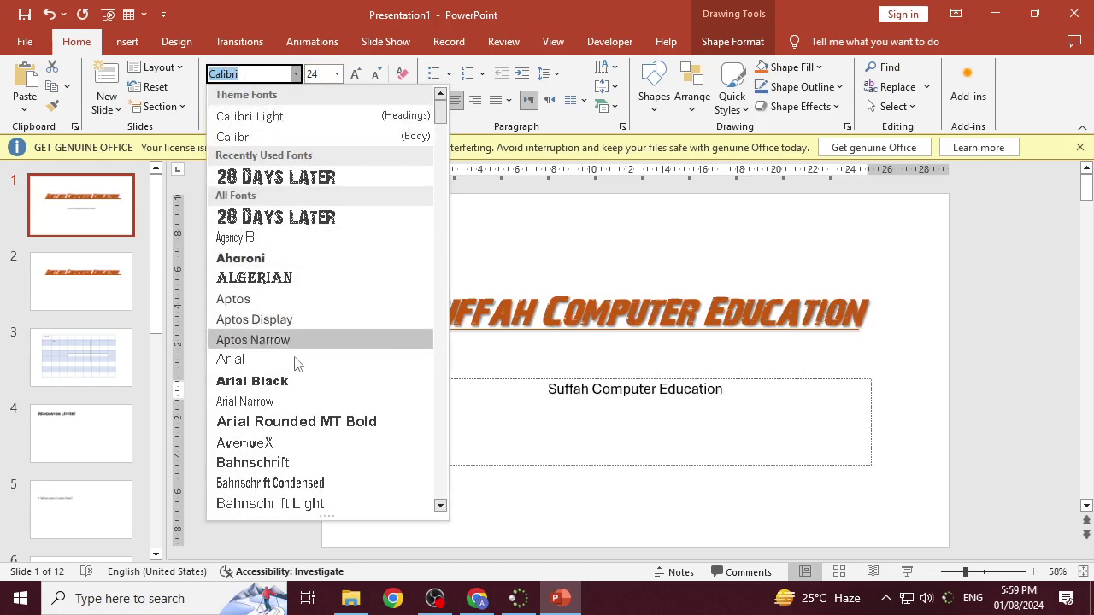
scroll(299, 347, "down", 7)
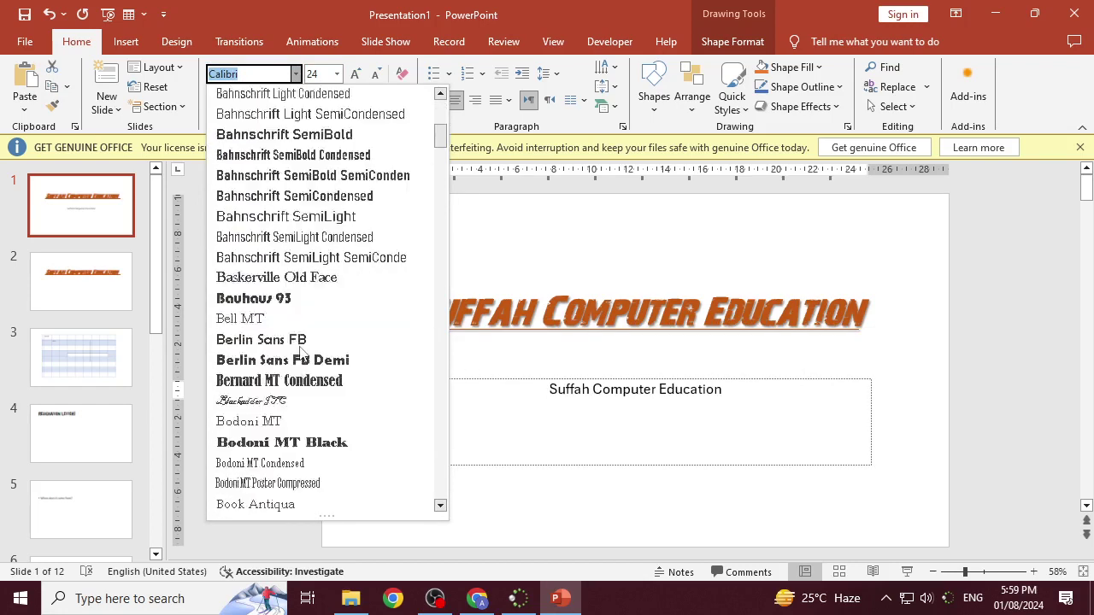
scroll(301, 351, "down", 7)
scroll(295, 333, "down", 4)
scroll(282, 384, "down", 2)
scroll(270, 445, "down", 5)
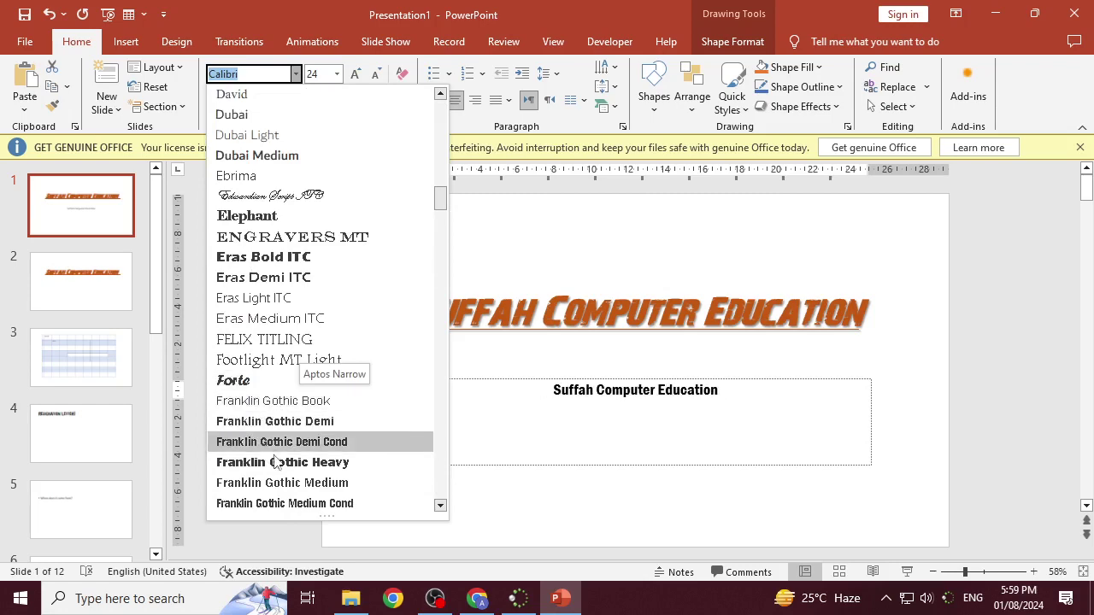
scroll(282, 468, "down", 4)
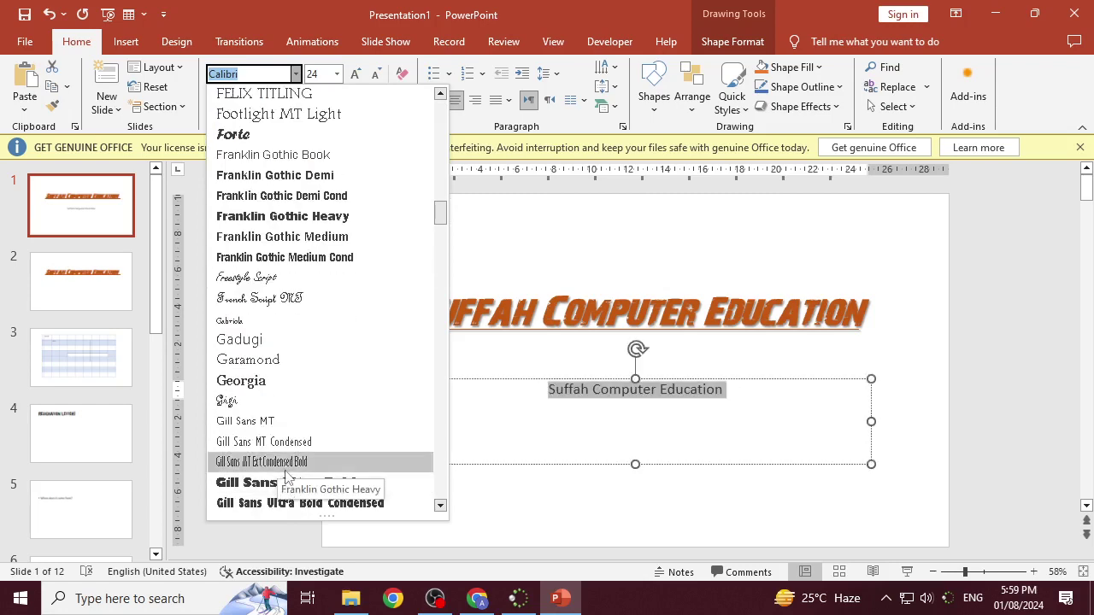
scroll(285, 468, "down", 5)
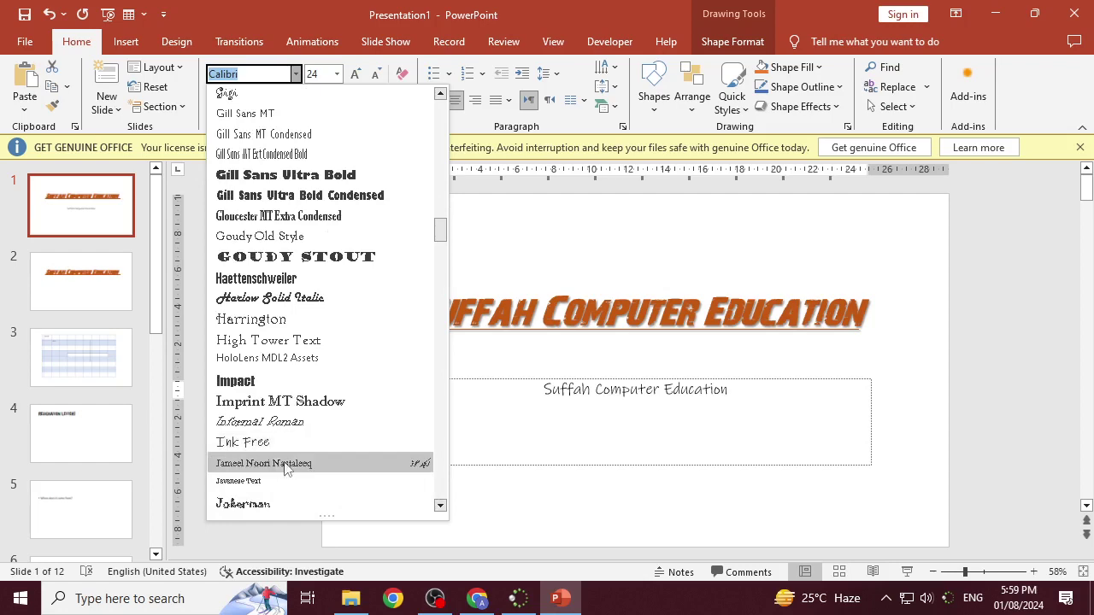
scroll(285, 462, "down", 4)
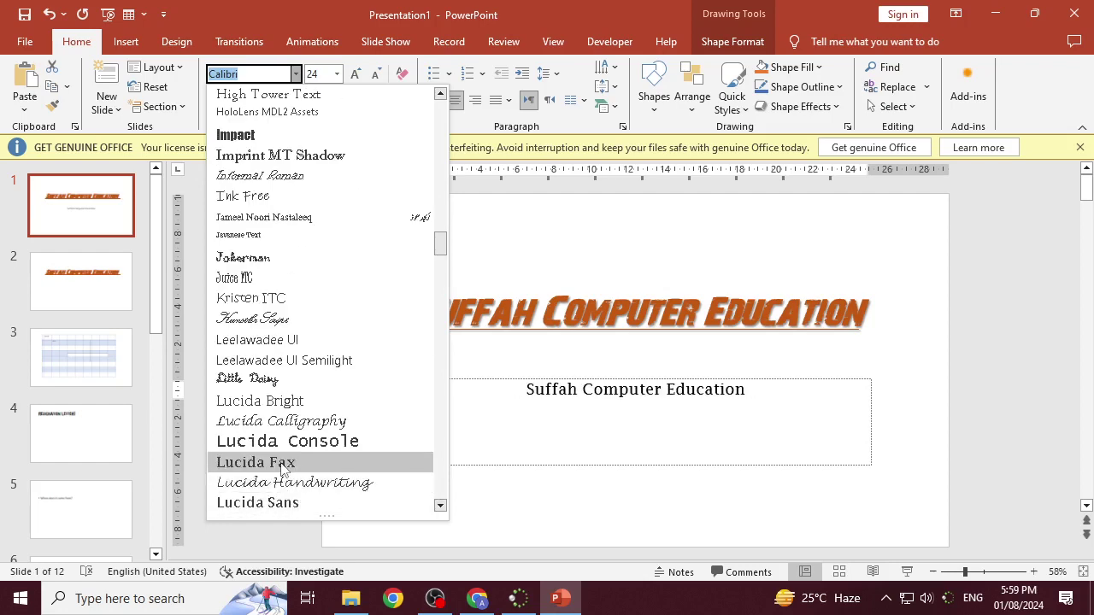
left_click(282, 463)
Step: Set the subtitle size to 44 pt, briefly enlarging to 60 before returning
left_click(337, 73)
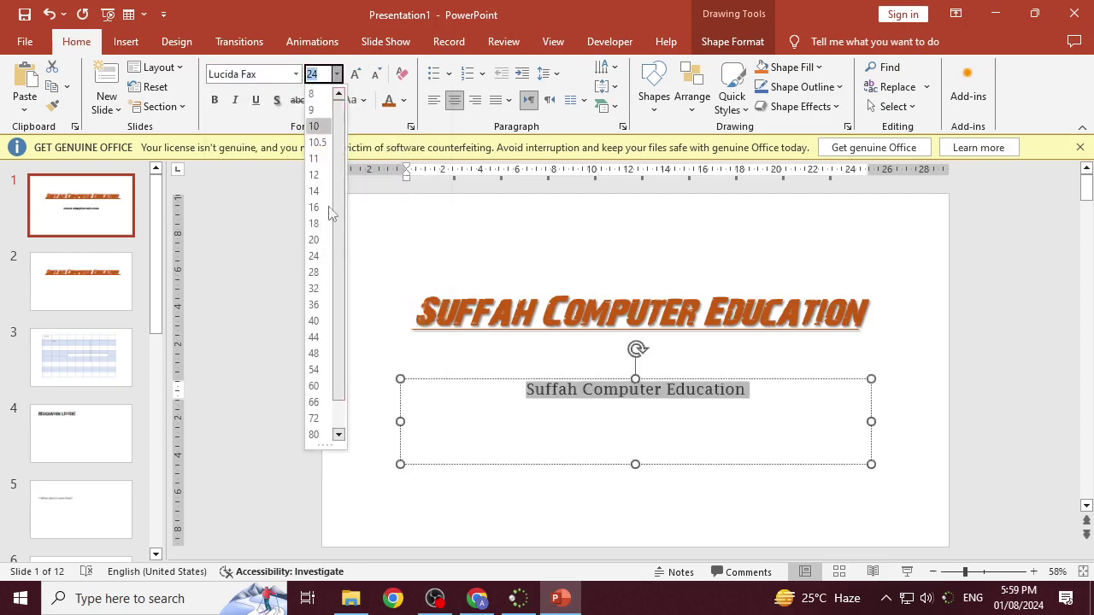
scroll(313, 432, "down", 1)
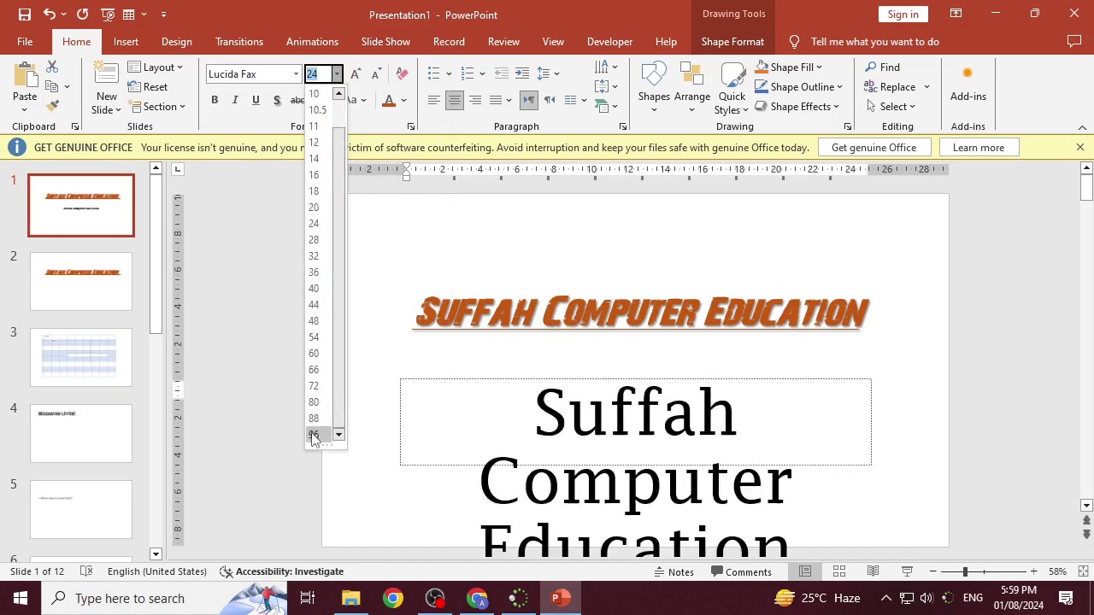
left_click(326, 305)
left_click(359, 74)
left_click(359, 75)
left_click(359, 75)
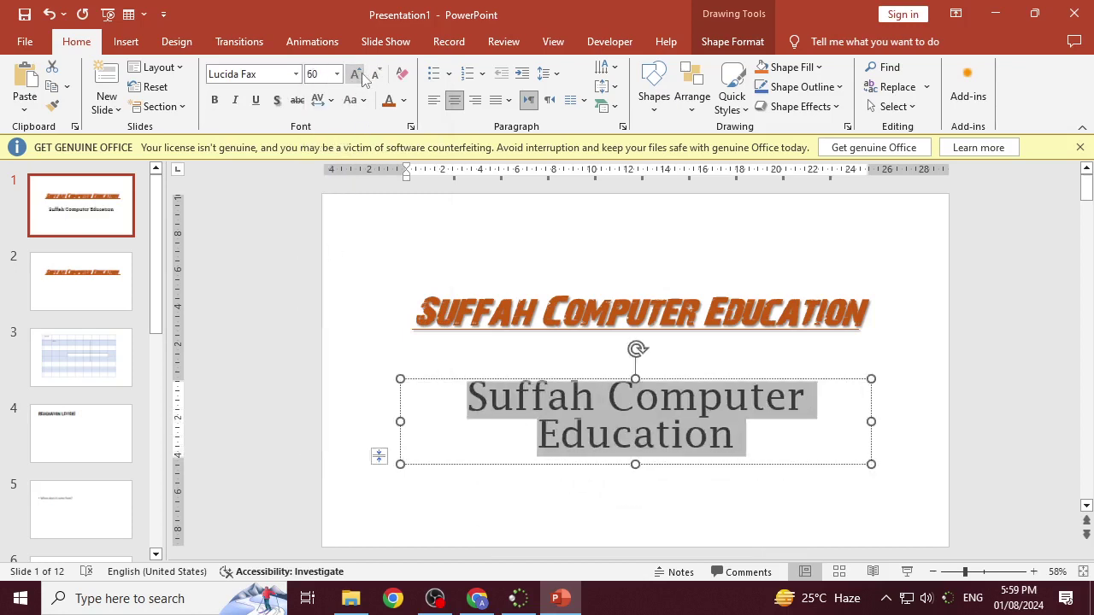
left_click(374, 75)
left_click(374, 75)
left_click(374, 74)
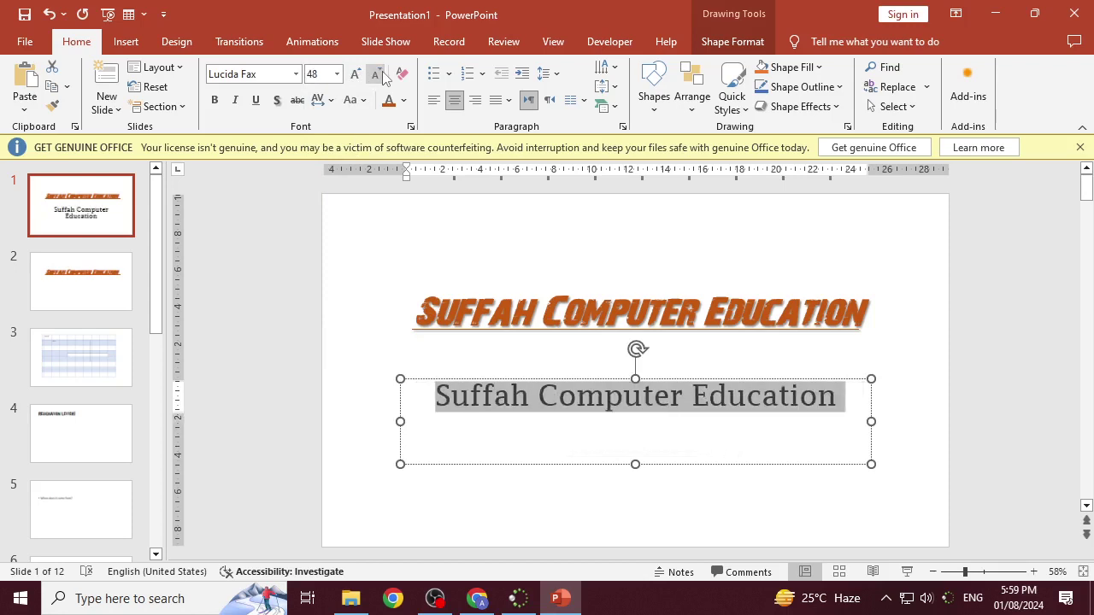
Step: Make the subtitle bold, italic, underlined and shadowed
left_click(215, 100)
left_click(235, 100)
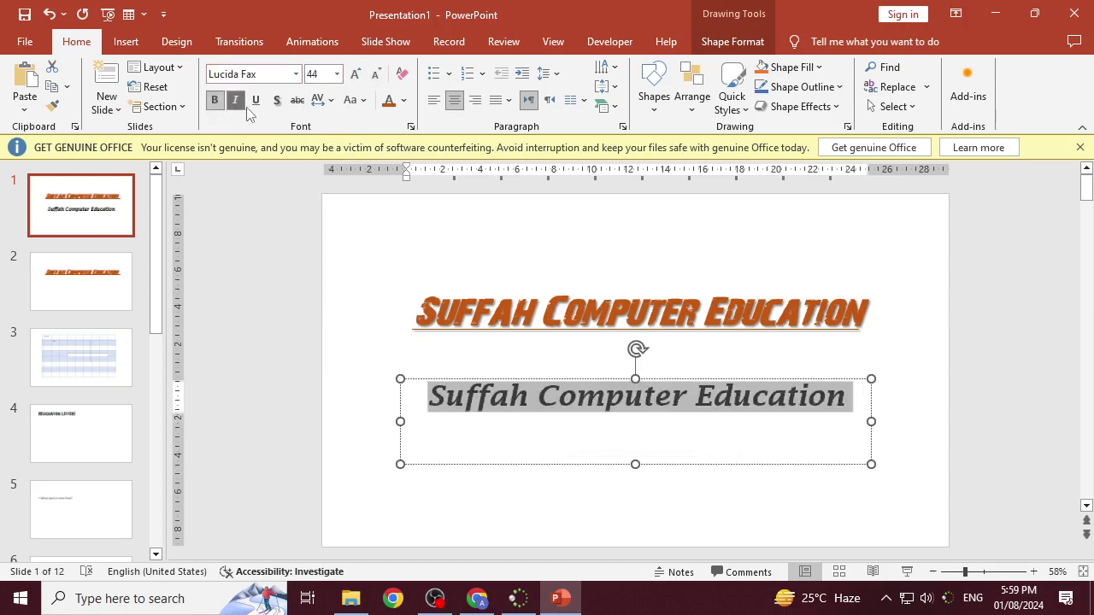
left_click(256, 100)
left_click(276, 100)
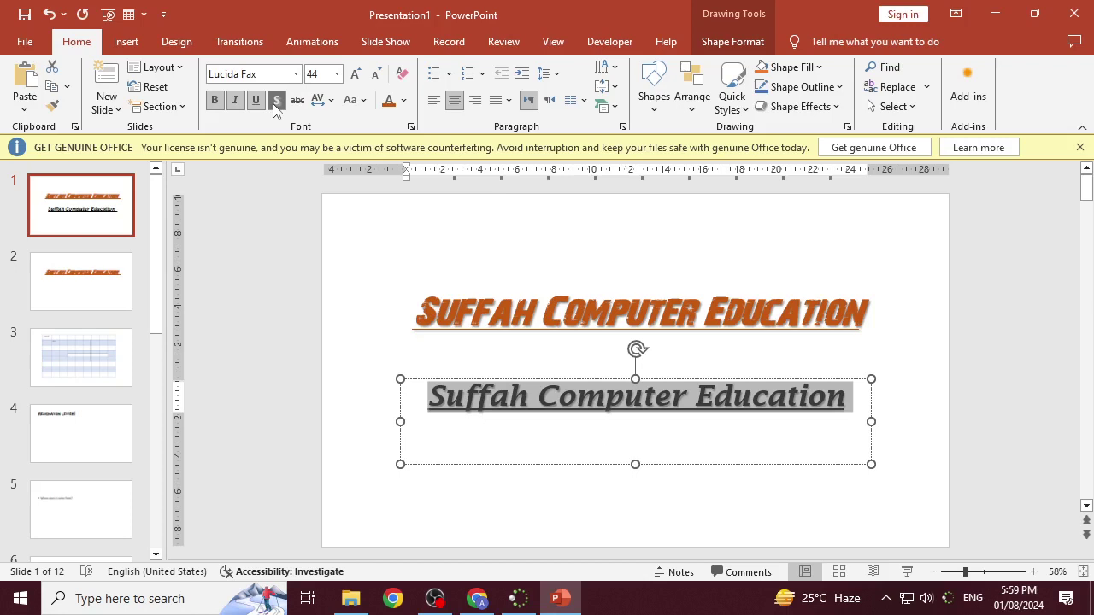
Step: Apply tOGGLE cASE so the subtitle reads 'sUFFAH cOMPUTER eDUCATION', then reselect it
left_click(363, 100)
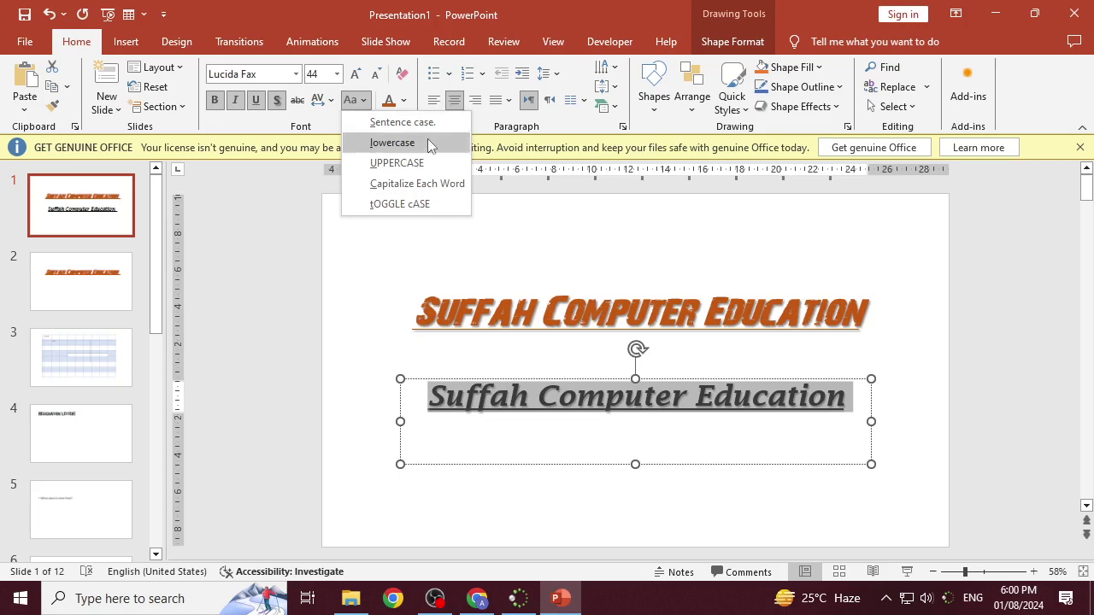
left_click(419, 205)
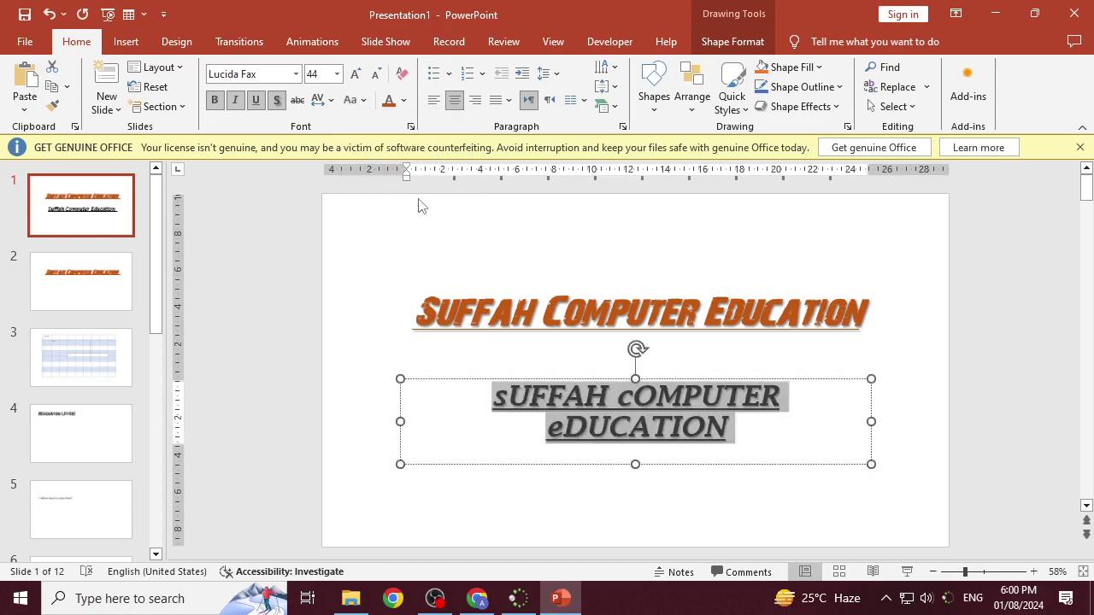
left_click(592, 407)
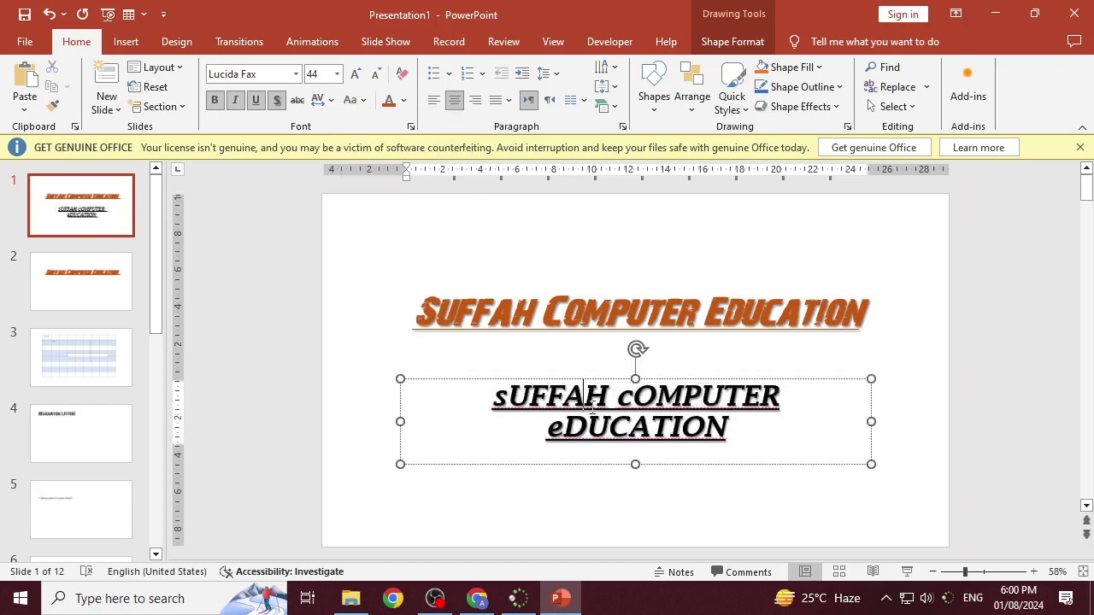
triple_click(591, 407)
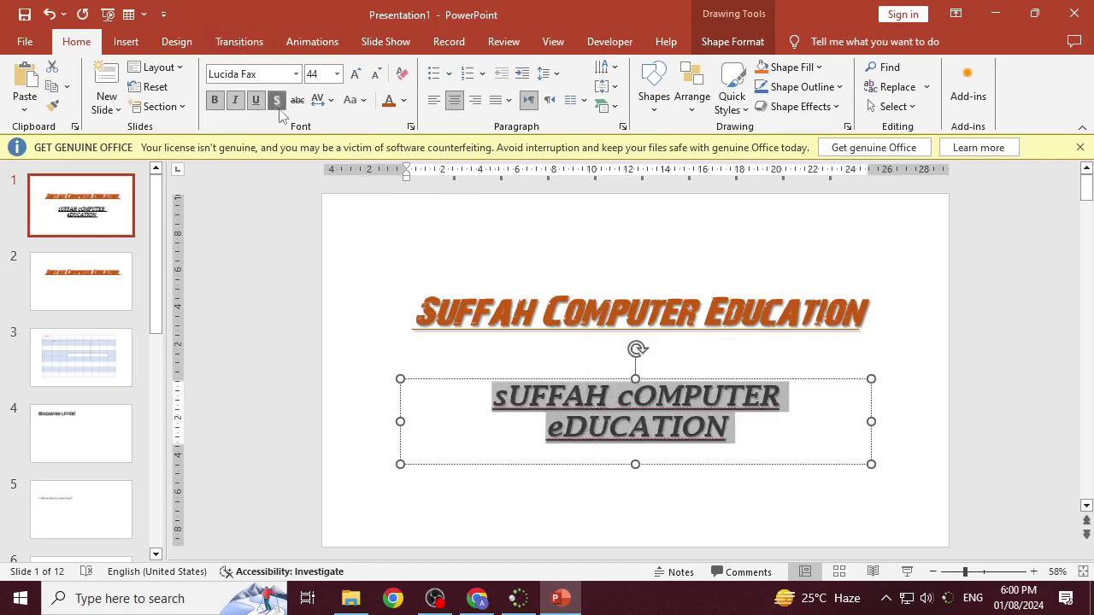
Step: Set the subtitle's character spacing to Expanded by 2.1 pt in More Spacing
left_click(331, 101)
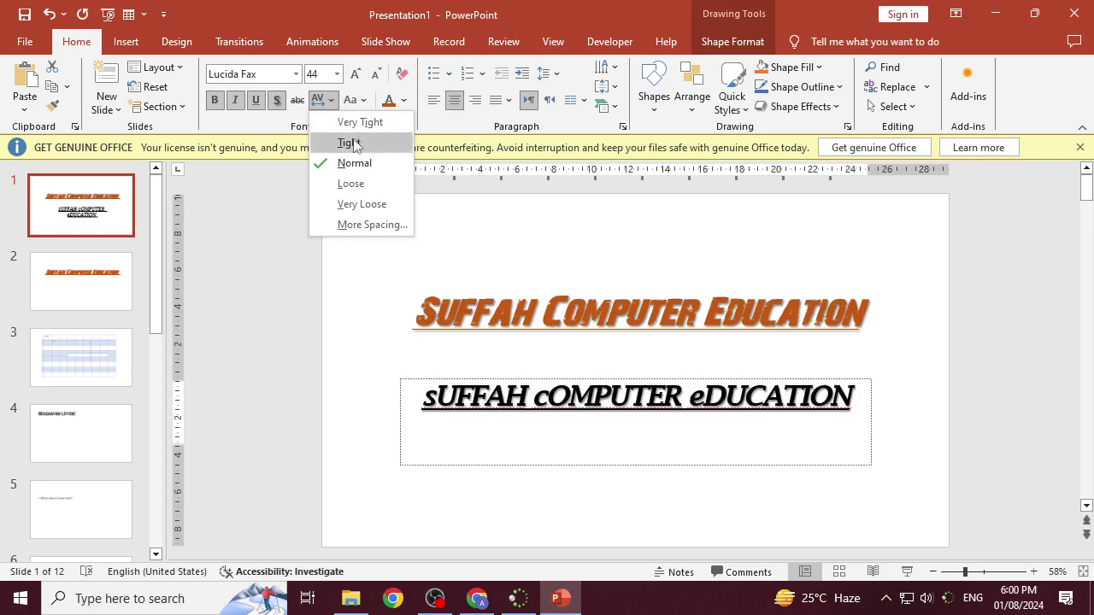
left_click(373, 226)
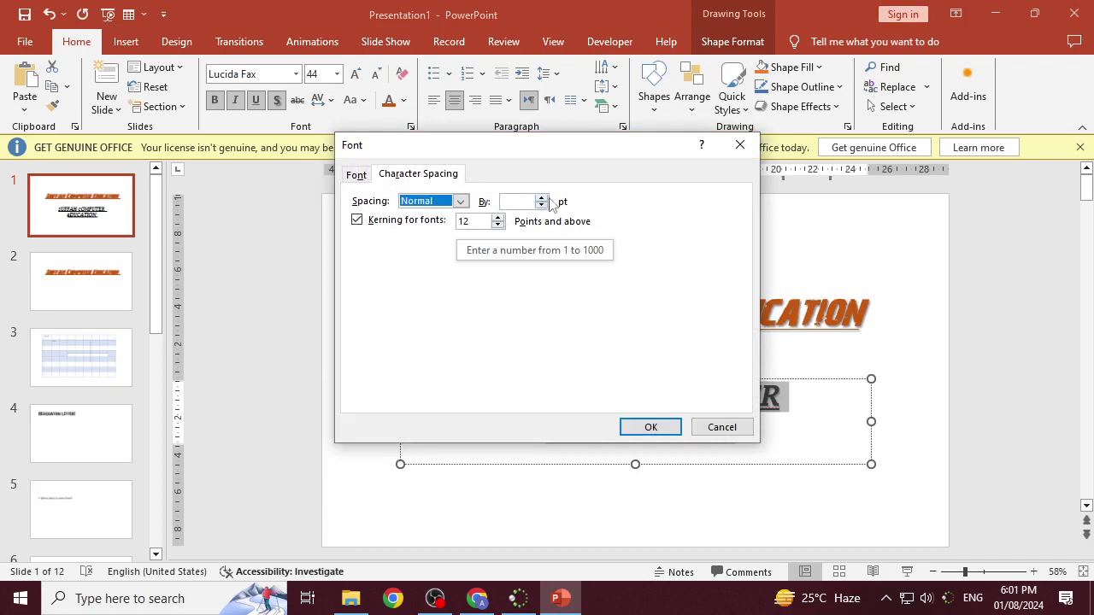
left_click(541, 199)
left_click(542, 198)
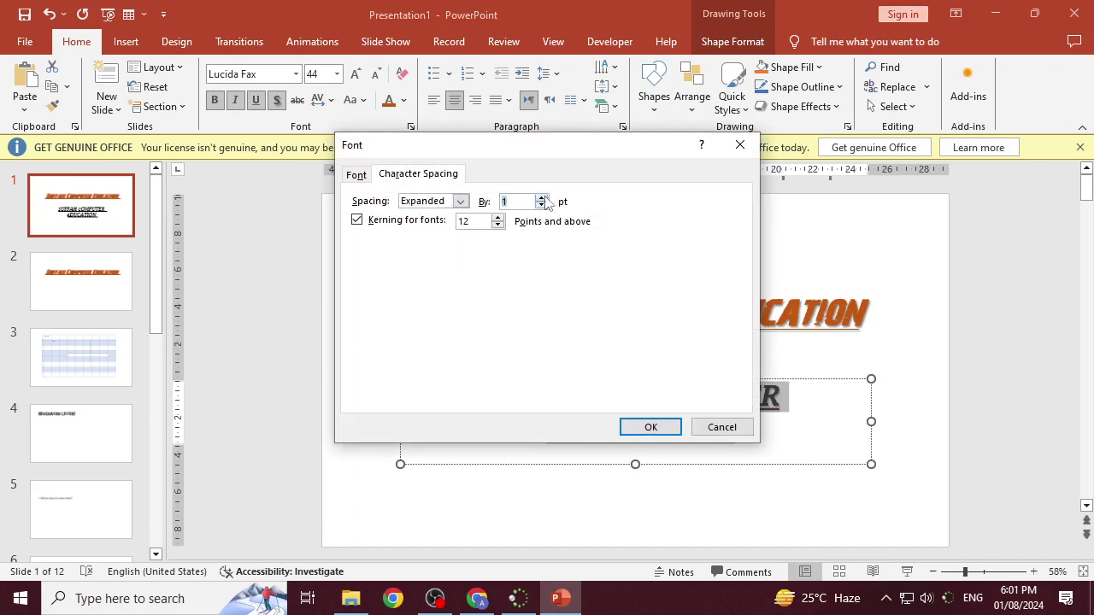
left_click(542, 197)
left_click(542, 198)
left_click(541, 197)
left_click(542, 197)
left_click(542, 197)
left_click(542, 197)
left_click(542, 198)
left_click(542, 197)
left_click(643, 428)
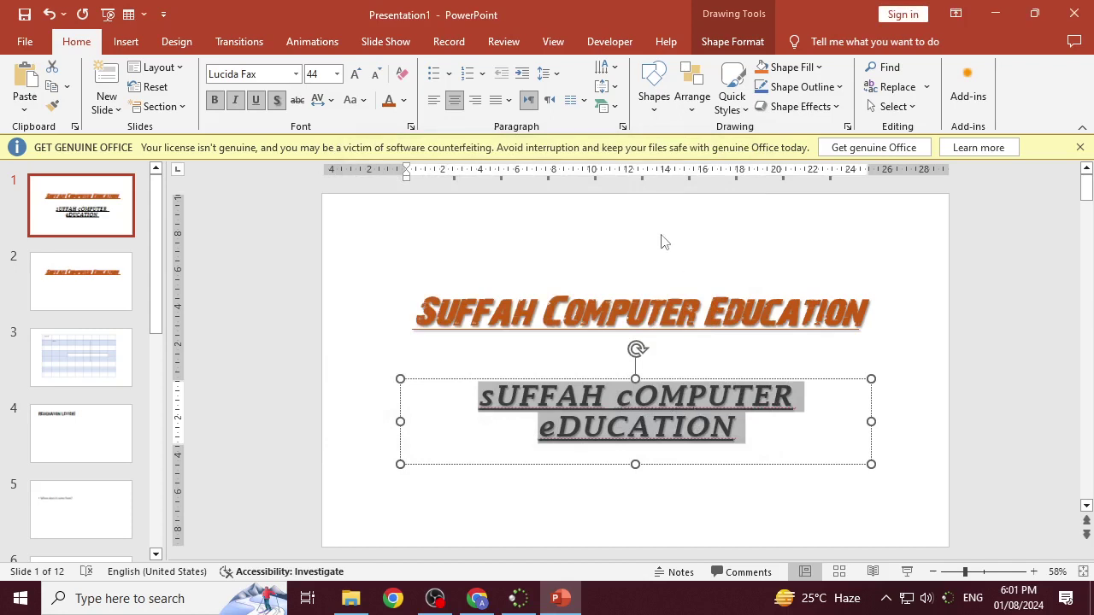
Step: Colour the subtitle text orange and reselect the whole subtitle
left_click(405, 101)
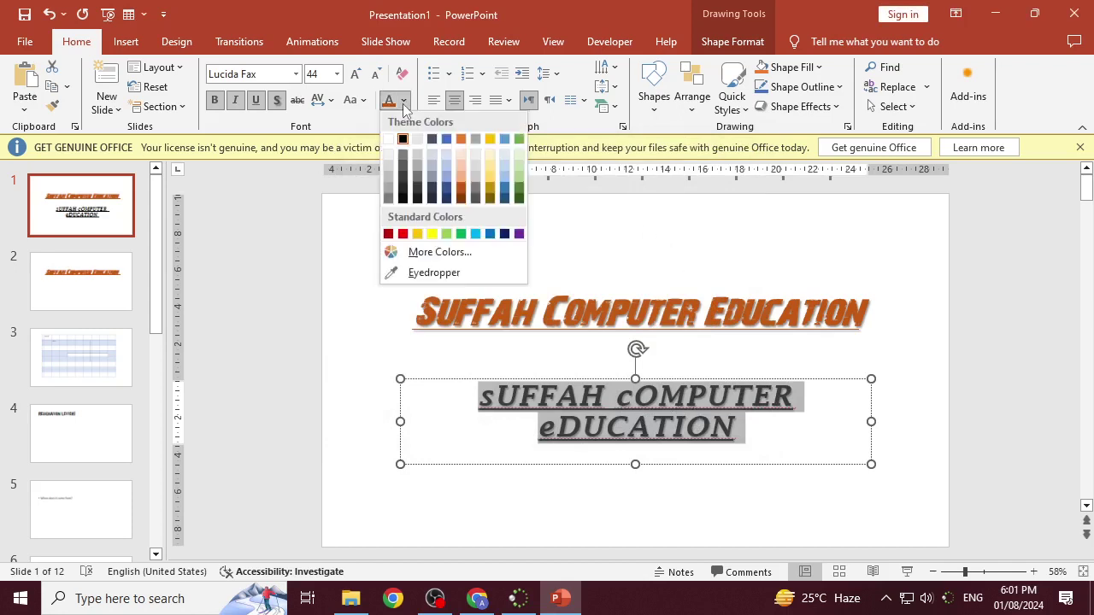
left_click(465, 195)
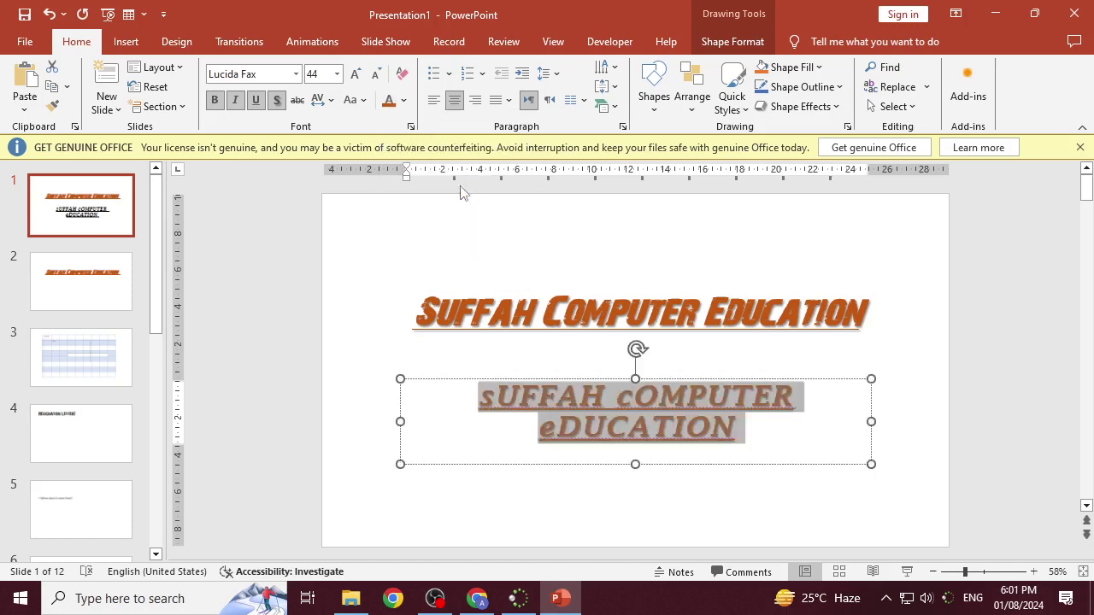
left_click(588, 400)
triple_click(590, 401)
Step: Clear all formatting from the subtitle, returning it to plain Calibri 24
left_click(401, 74)
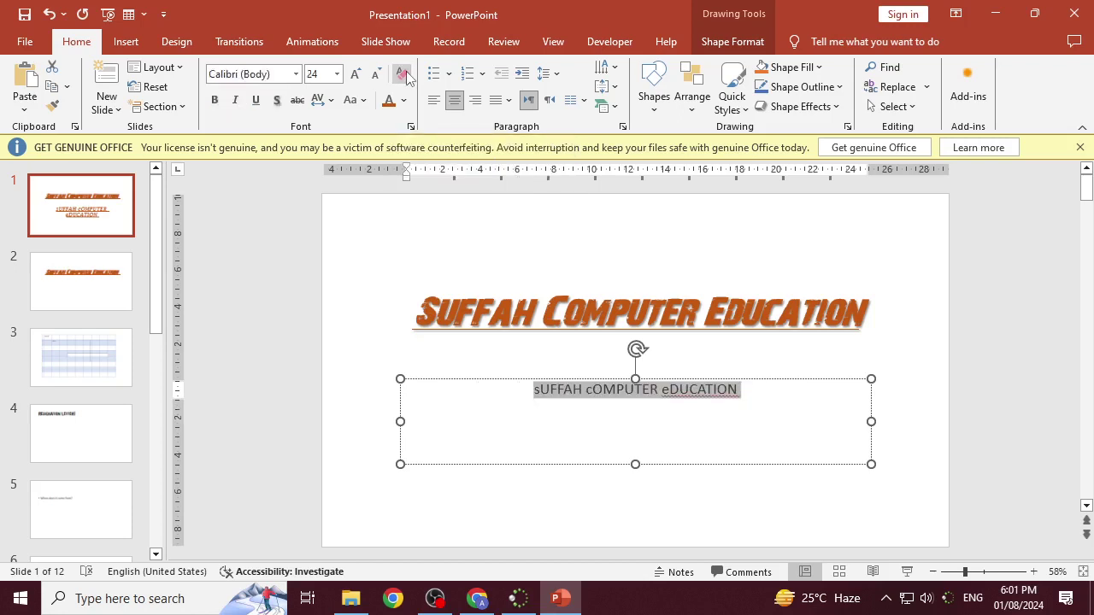
left_click(617, 399)
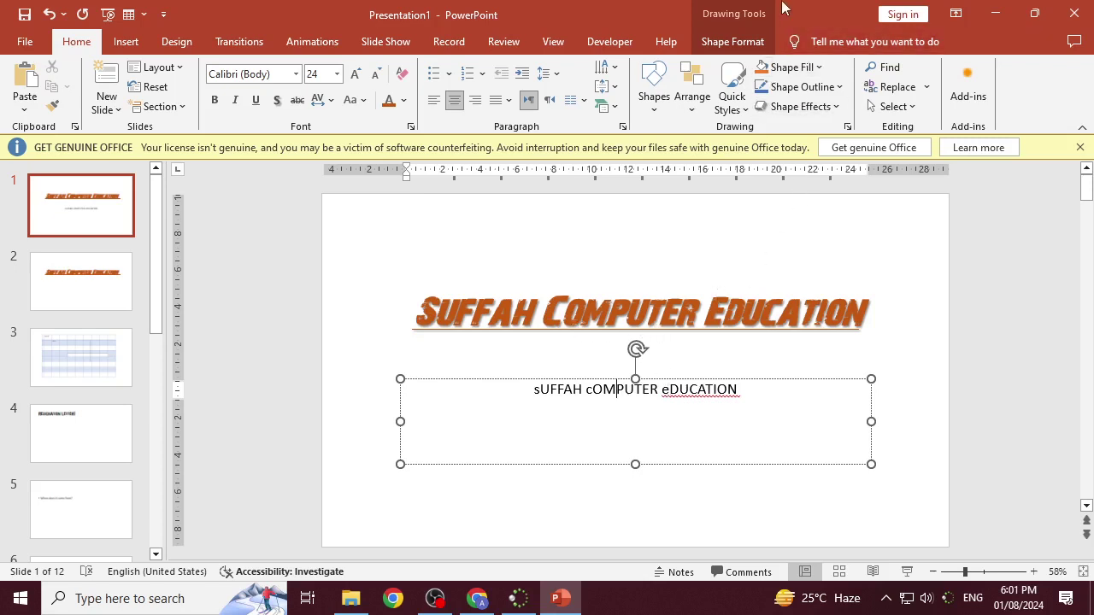
left_click(525, 379)
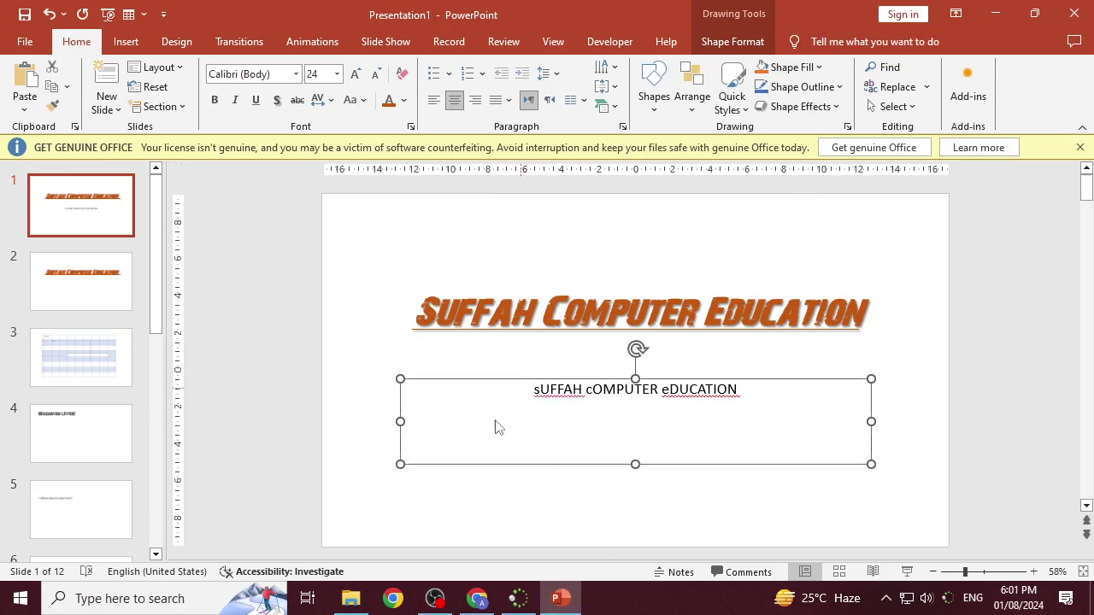
Step: Replace the leading lowercase s with a capital S so the subtitle begins SUFFAH
left_click(539, 391)
key("BackSpace")
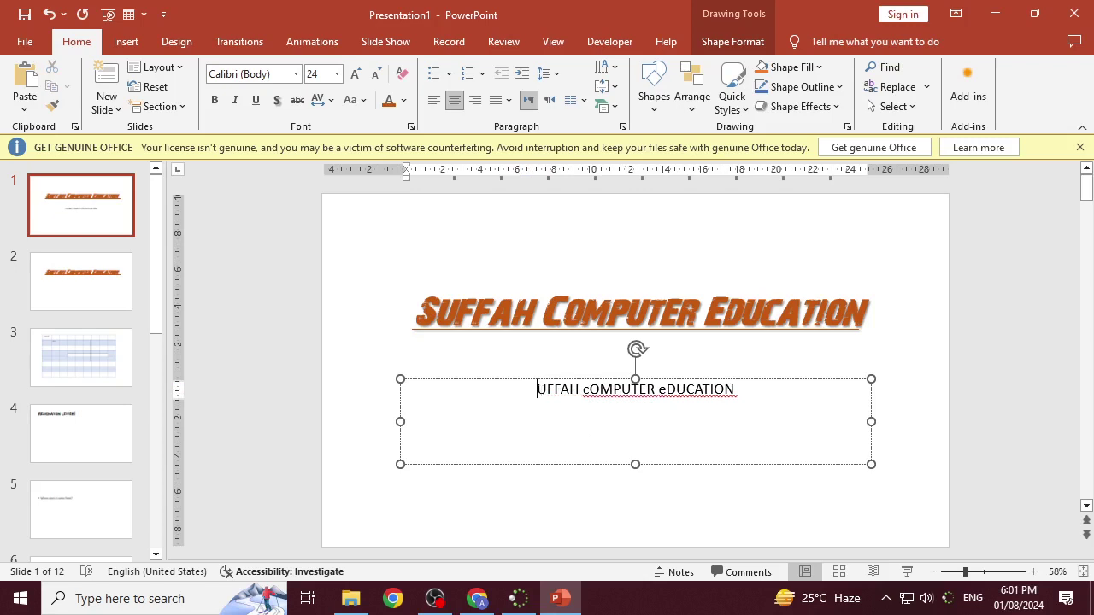
type("S")
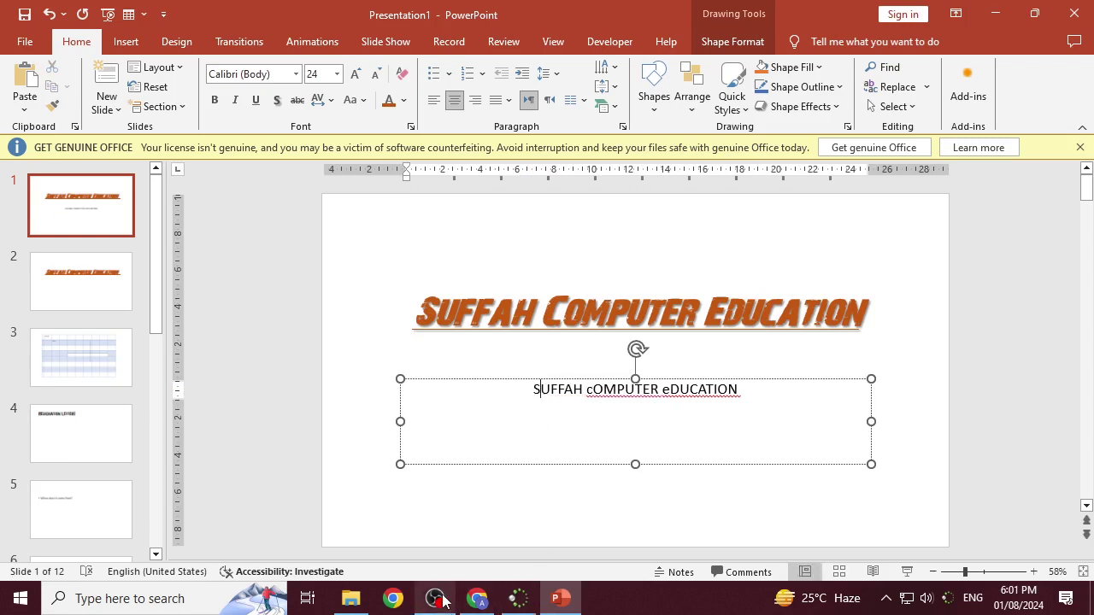
left_click(718, 488)
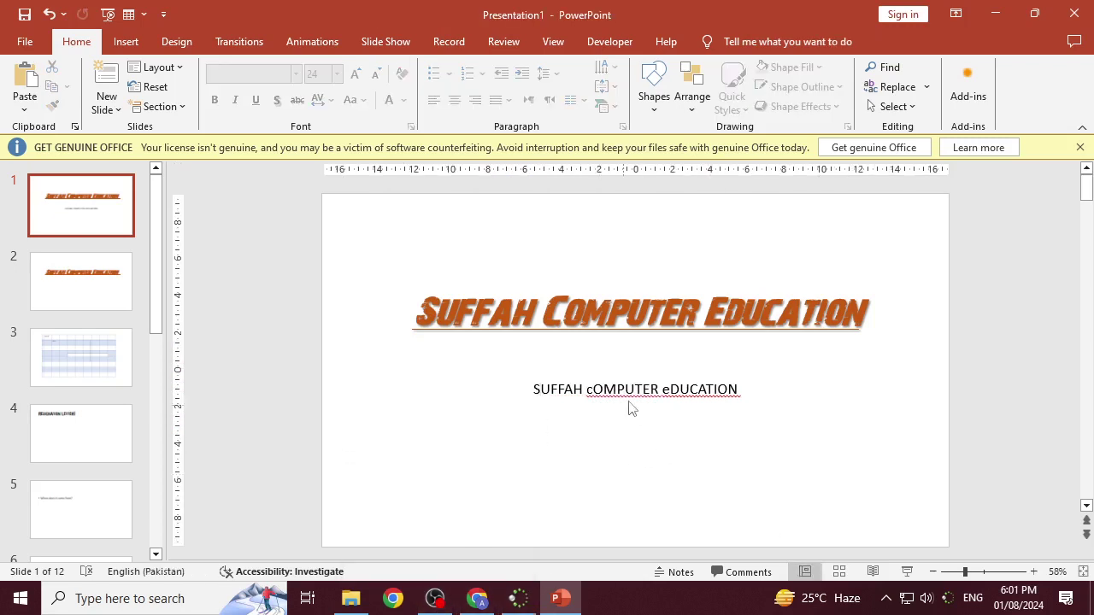
left_click(681, 389)
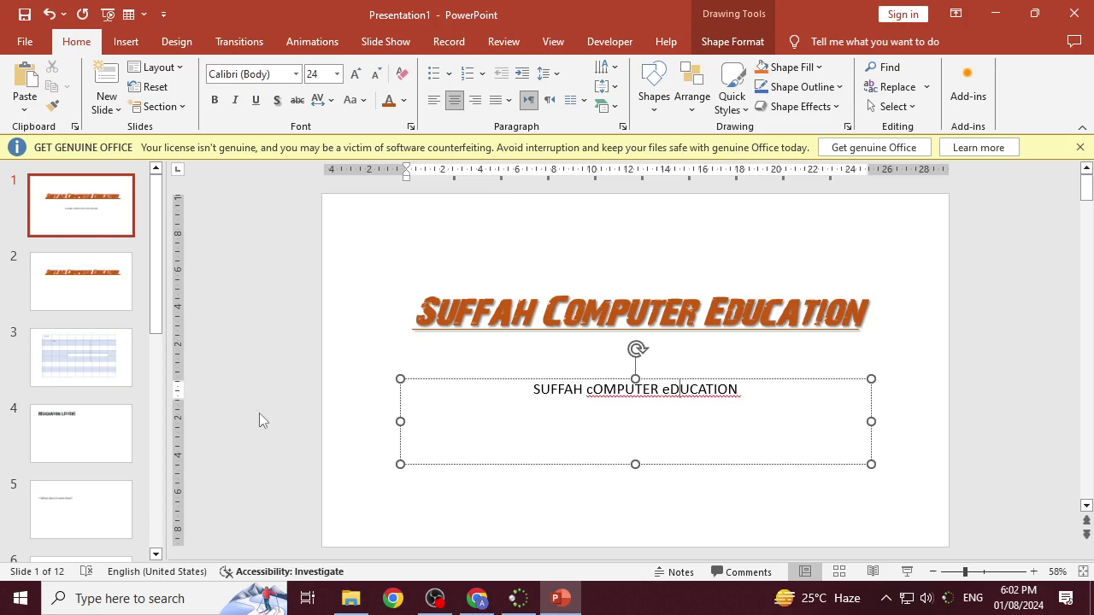
left_click(611, 377)
left_click(611, 376)
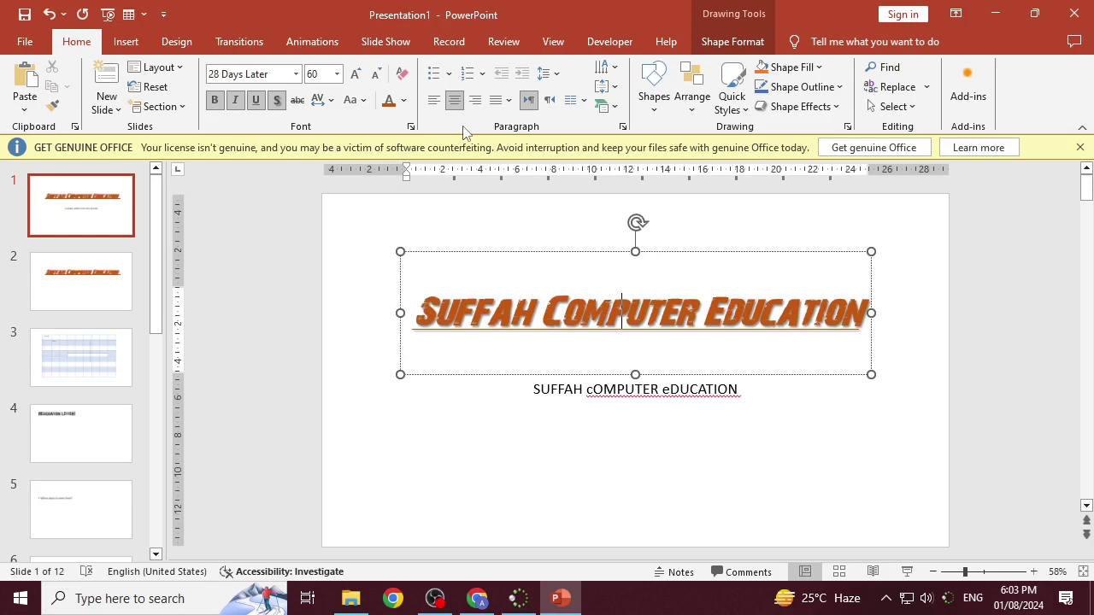
Step: Minimize OBS Studio to bring the PowerPoint slide back into view
left_click(434, 598)
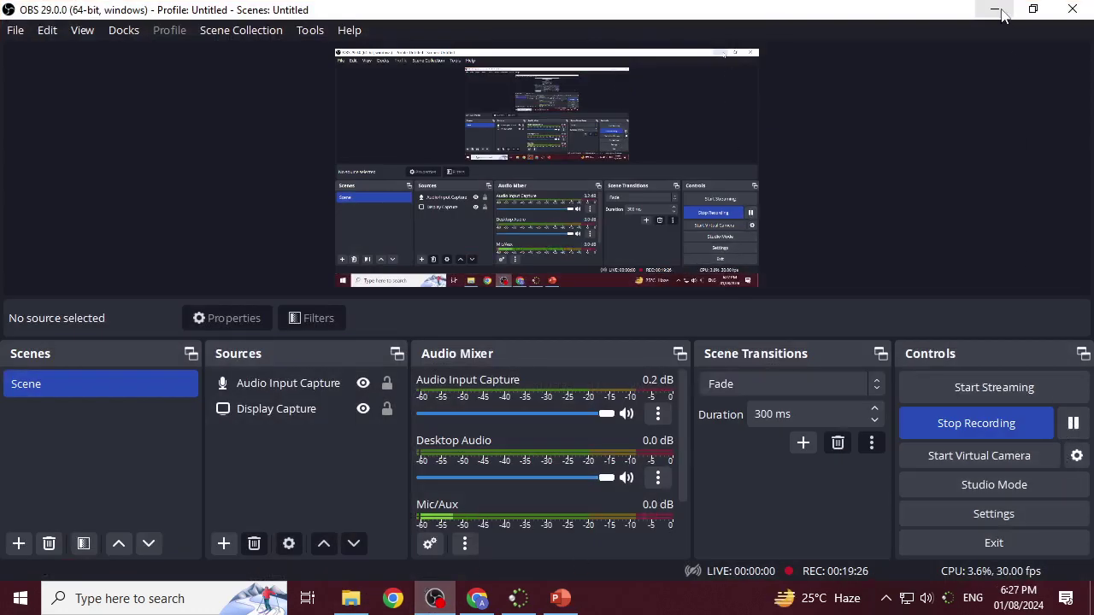
left_click(995, 10)
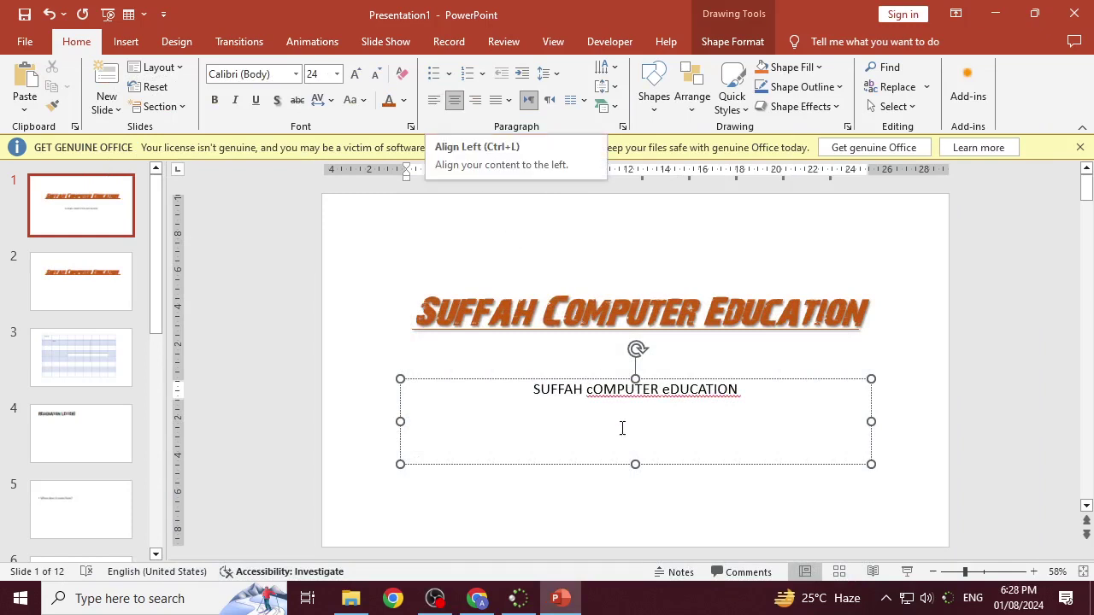
Step: Select the subtitle line and try Align Left, then Align Right
left_click(595, 394)
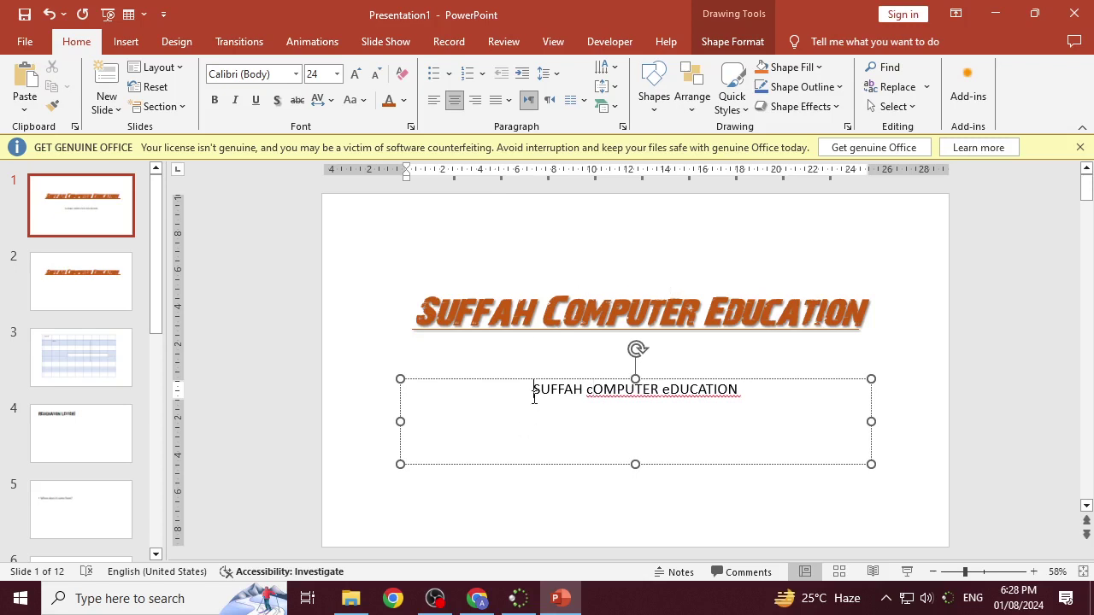
left_click(621, 398)
left_click_drag(743, 399, 556, 393)
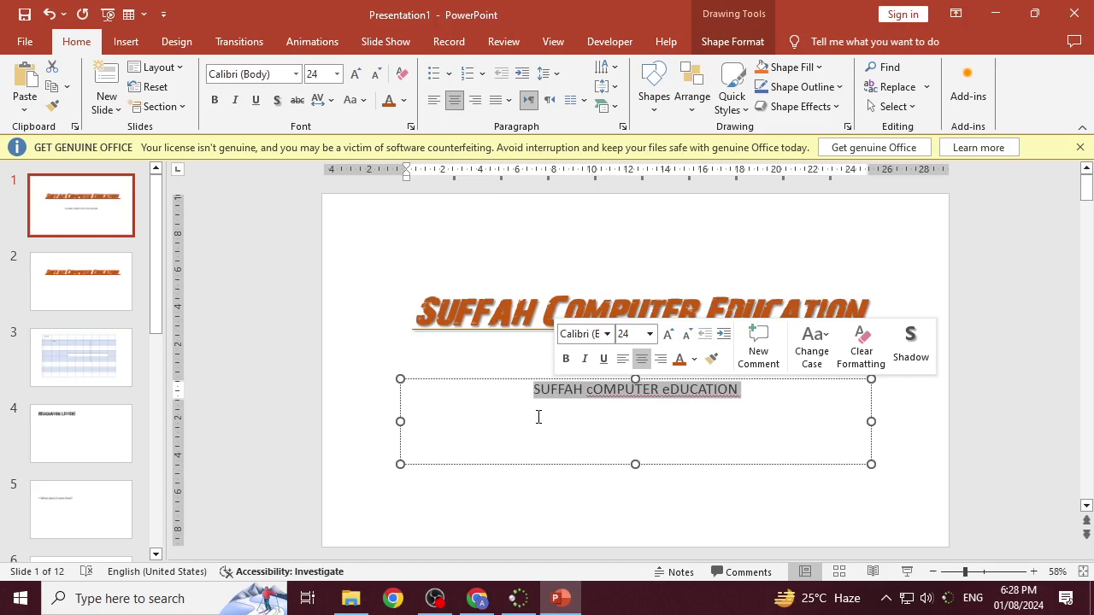
left_click(435, 101)
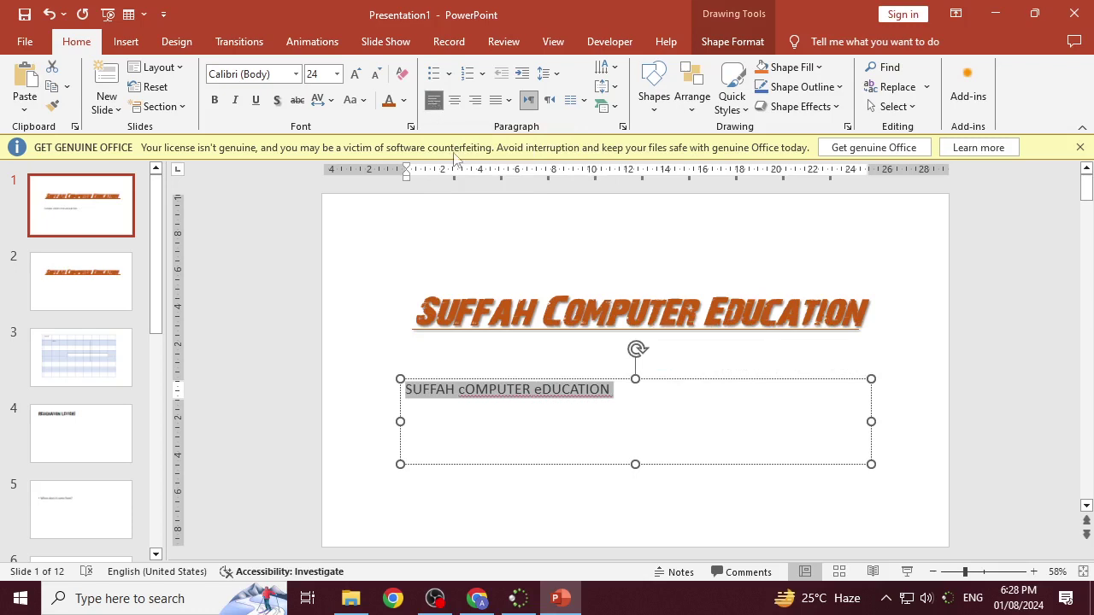
left_click(475, 100)
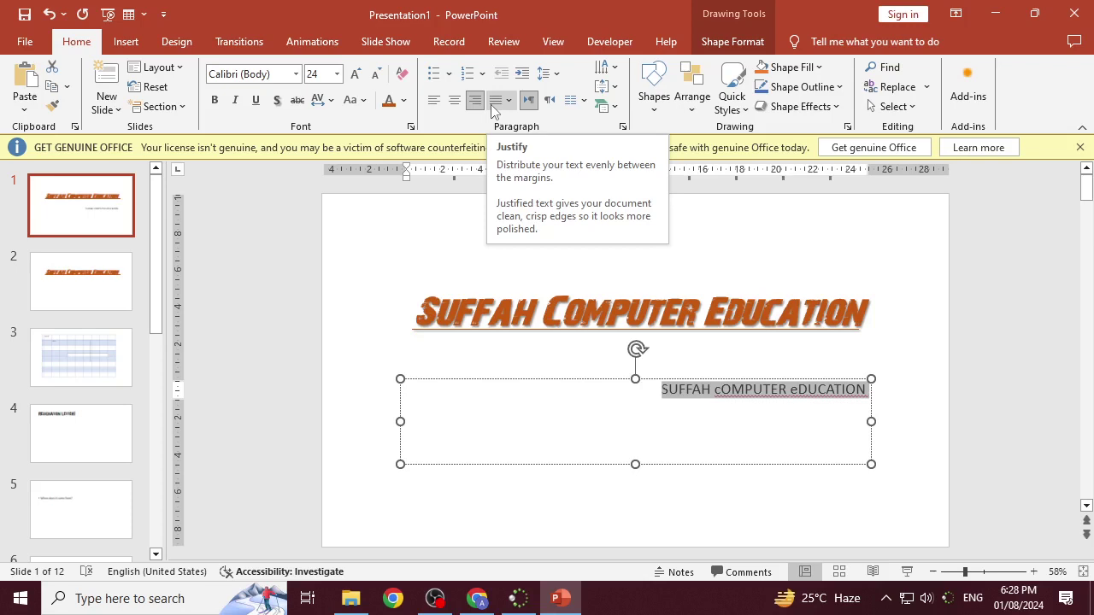
Step: Apply Justify, then Justify Low, to the subtitle
left_click(494, 102)
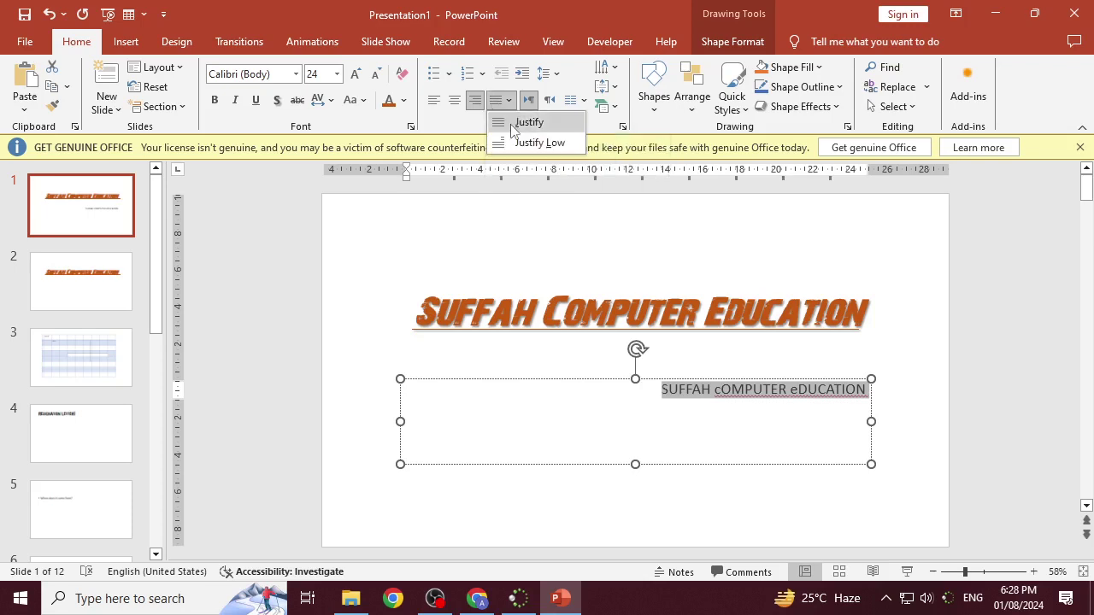
left_click(511, 124)
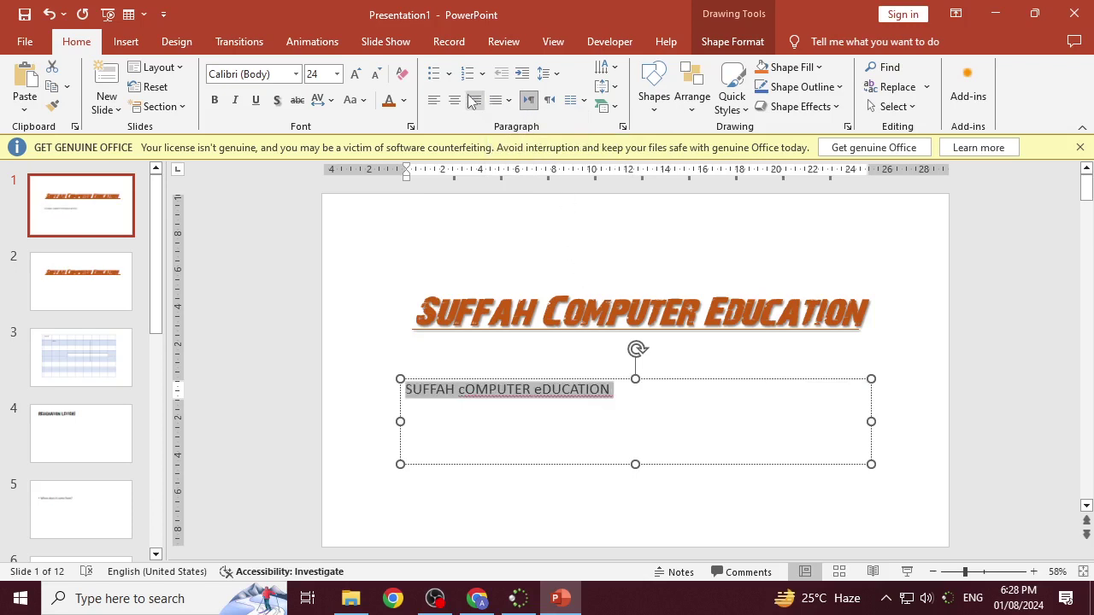
left_click(501, 102)
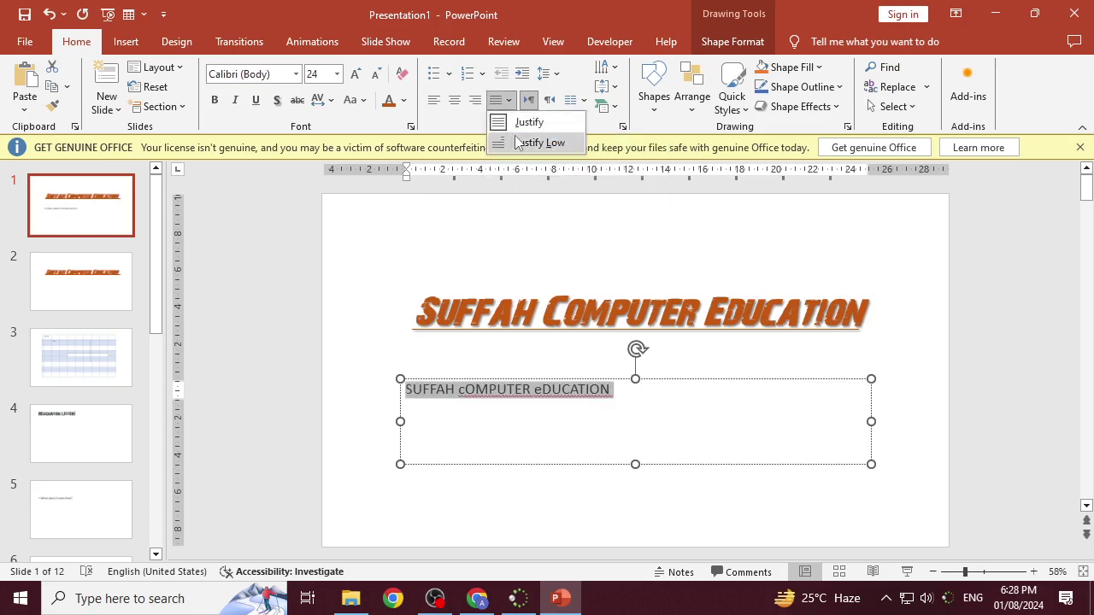
left_click(521, 126)
left_click(607, 390)
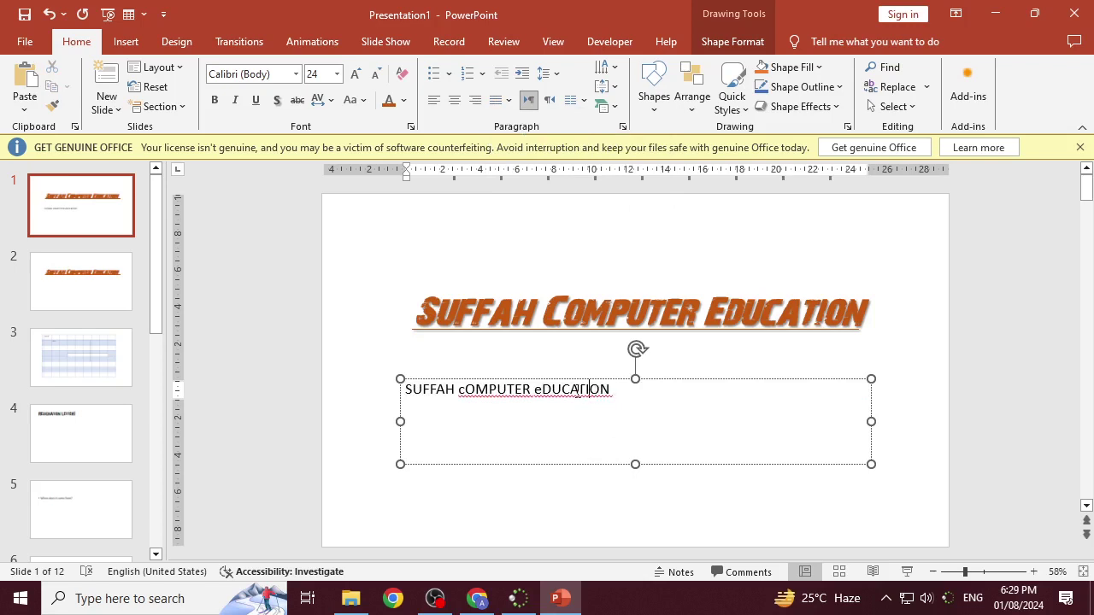
Step: Capitalize the c and e so the subtitle reads SUFFAH COMPUTER EDUCATION
double_click(579, 390)
left_click(465, 390)
key("BackSpace")
type("C")
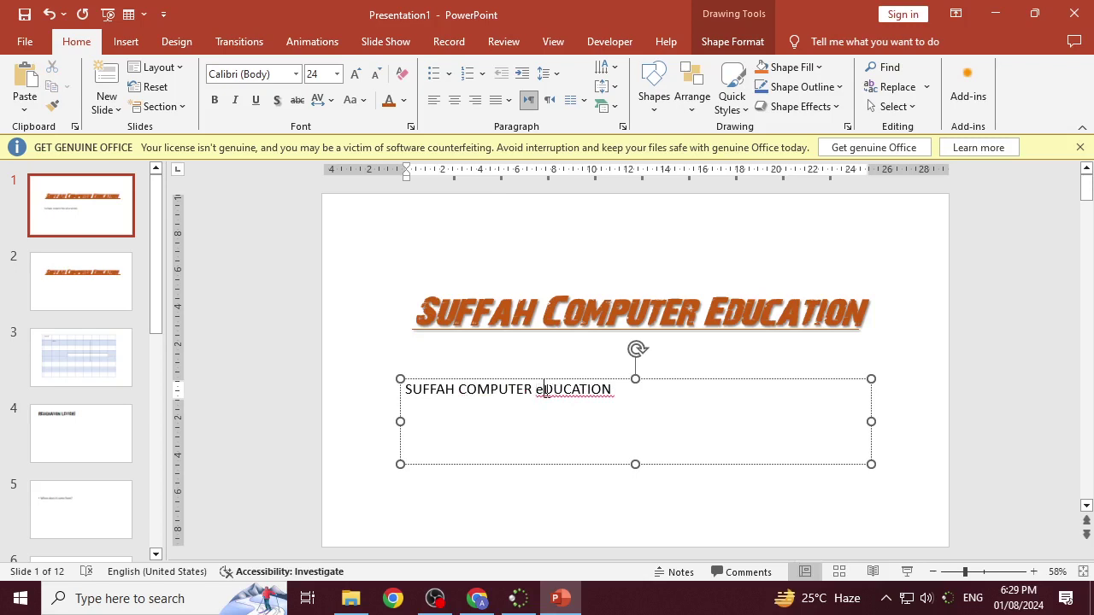
left_click(544, 390)
key("BackSpace")
type("E")
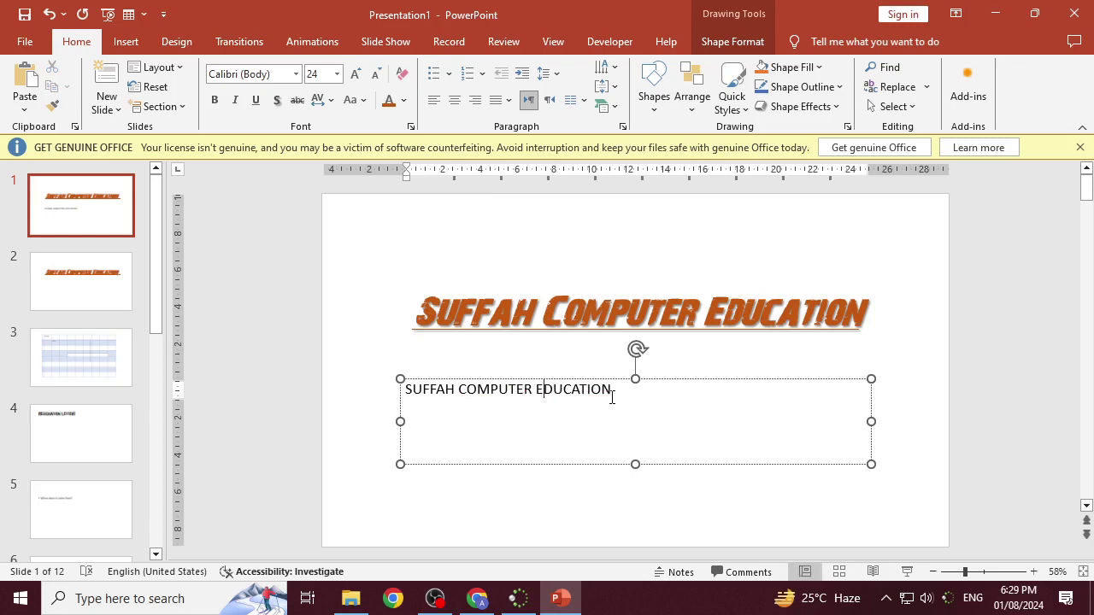
Step: Paste the phrase repeatedly into three lines, each holding it twice
left_click(617, 395)
left_click_drag(621, 395, 405, 389)
key("ctrl+c")
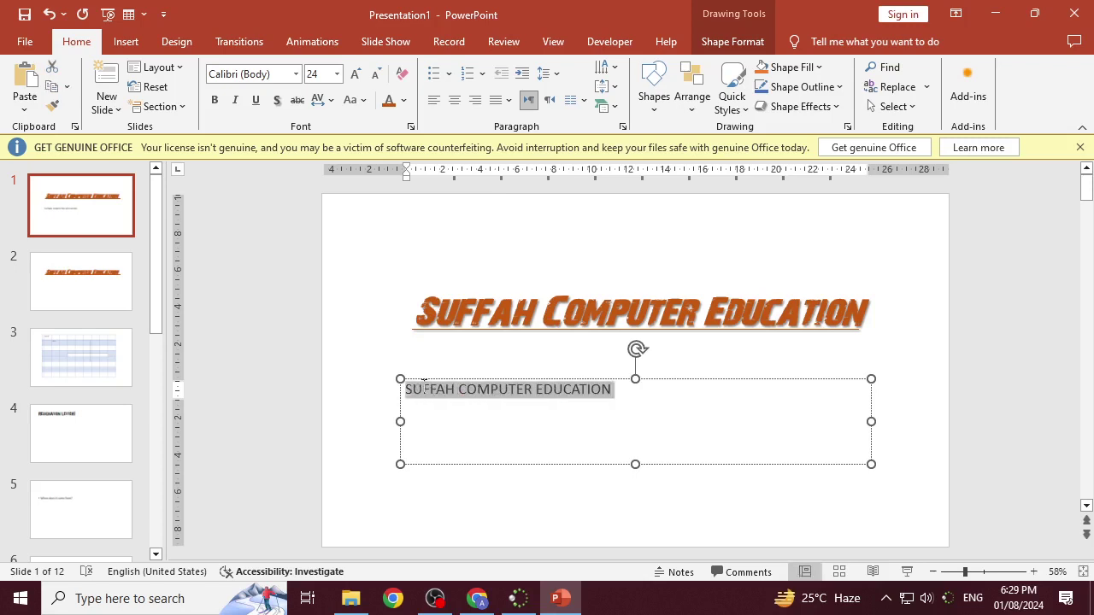
left_click(618, 391)
key("ctrl+v")
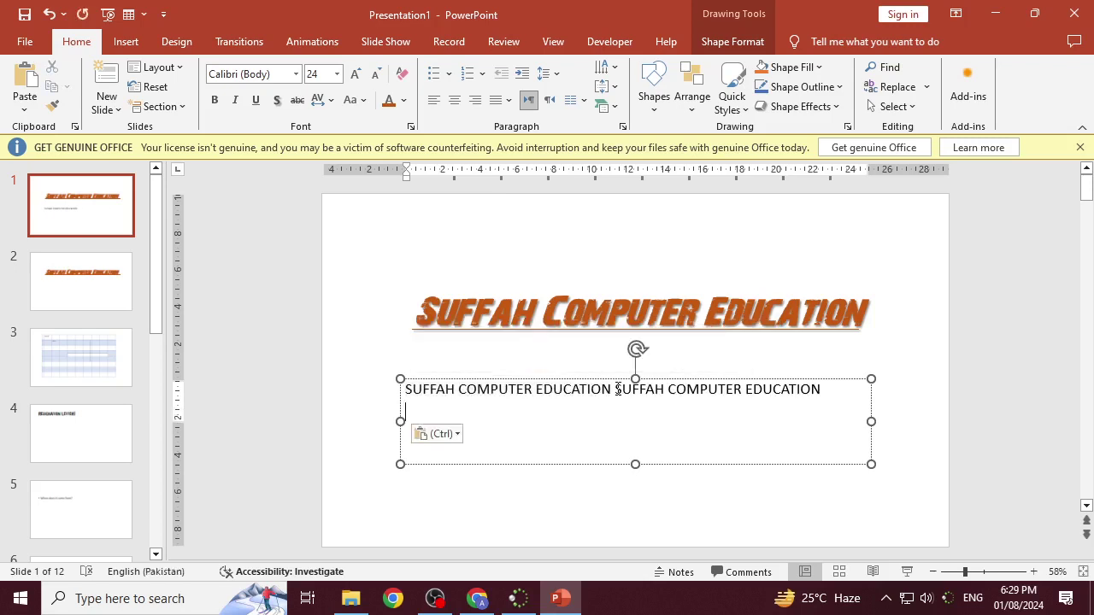
key("ctrl+v")
key("ctrl+v")
key("ctrl+v")
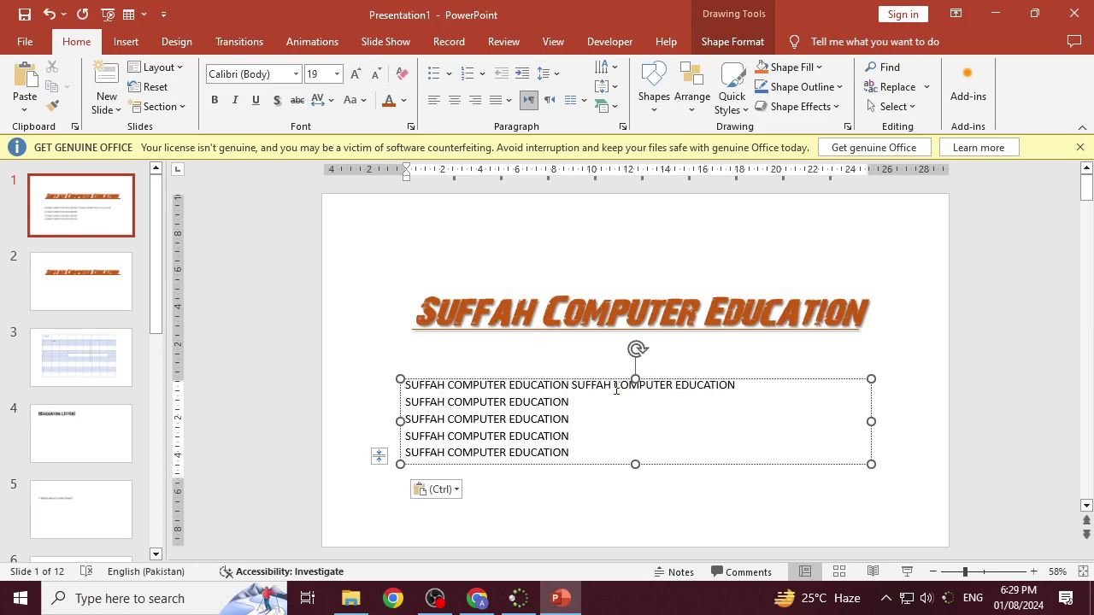
key("ctrl+z")
key("ctrl+z")
key("ctrl+z")
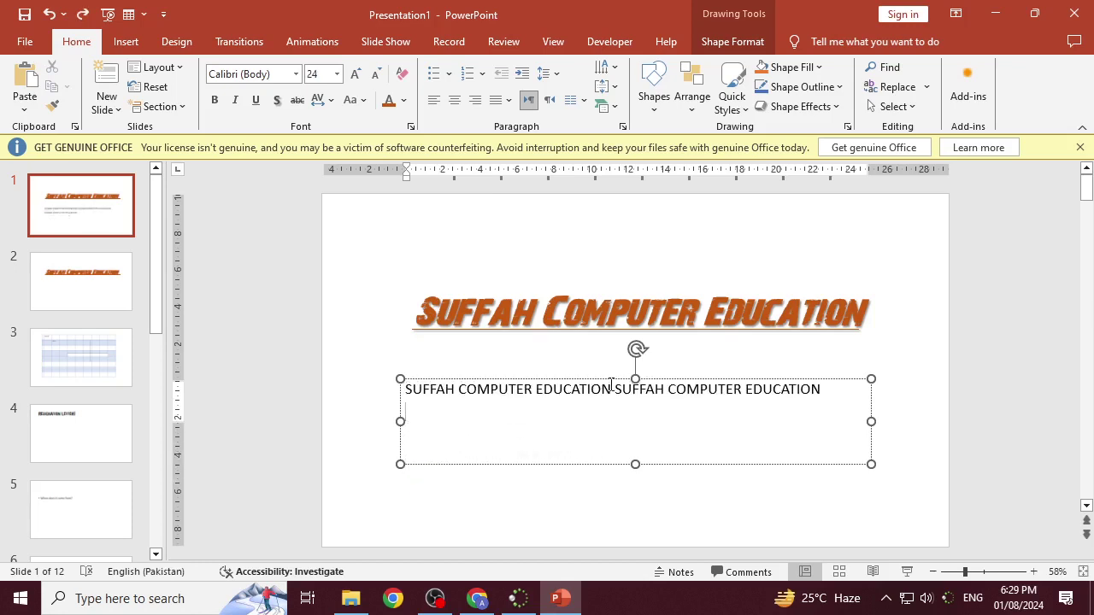
key("ctrl+v")
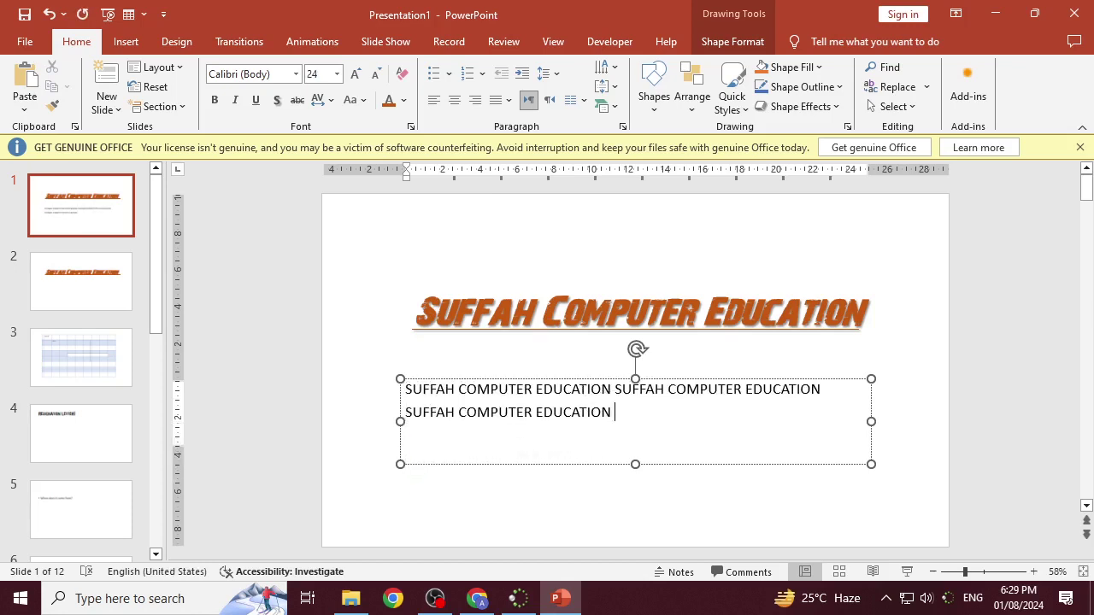
key("ctrl+v")
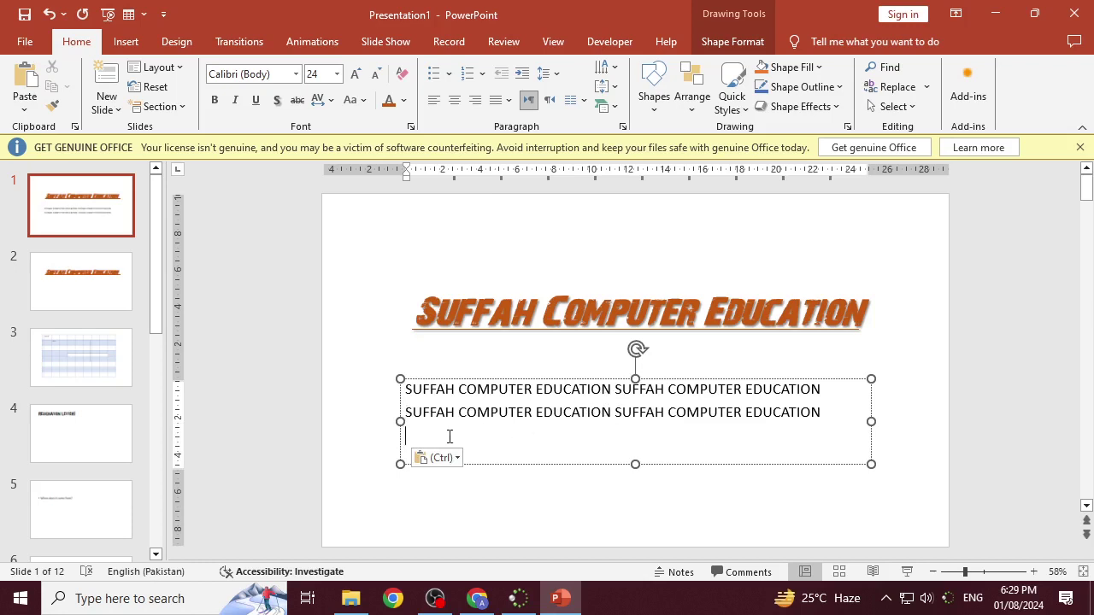
key("ctrl+v")
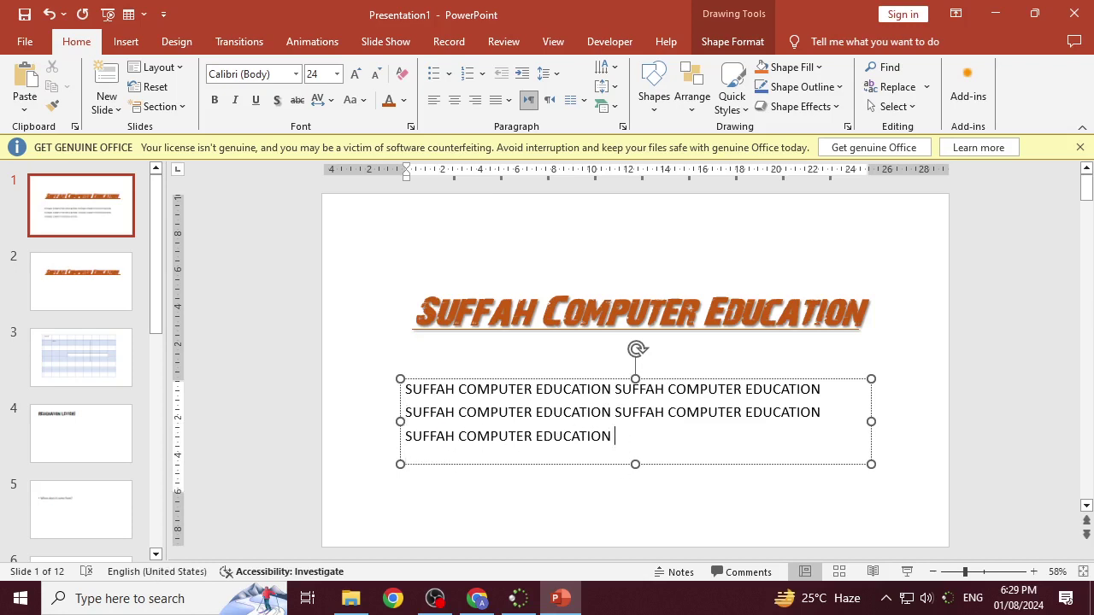
key("ctrl+v")
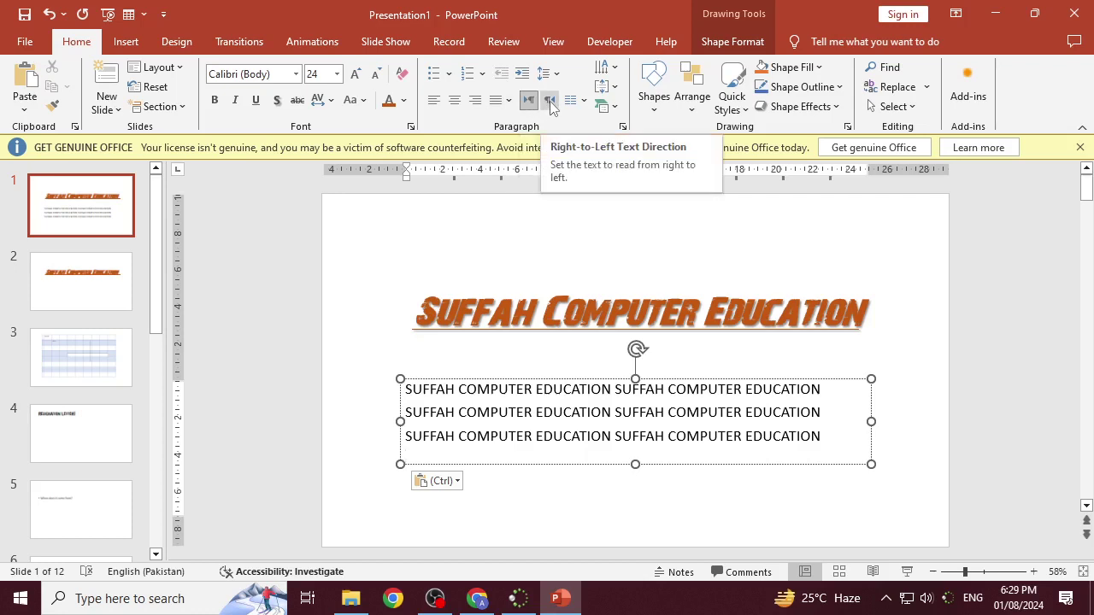
Step: Switch the subtitle to right-to-left text direction and type a filler line
left_click(552, 101)
key("Return")
type("dfgdfg")
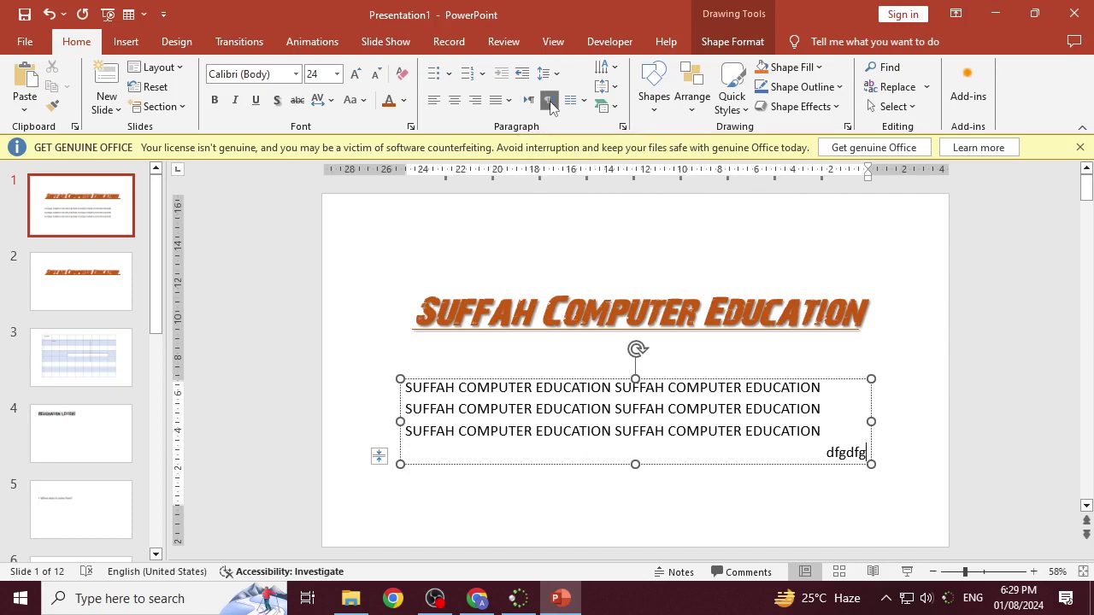
type("sdfgfsdfsdfsdfsdf")
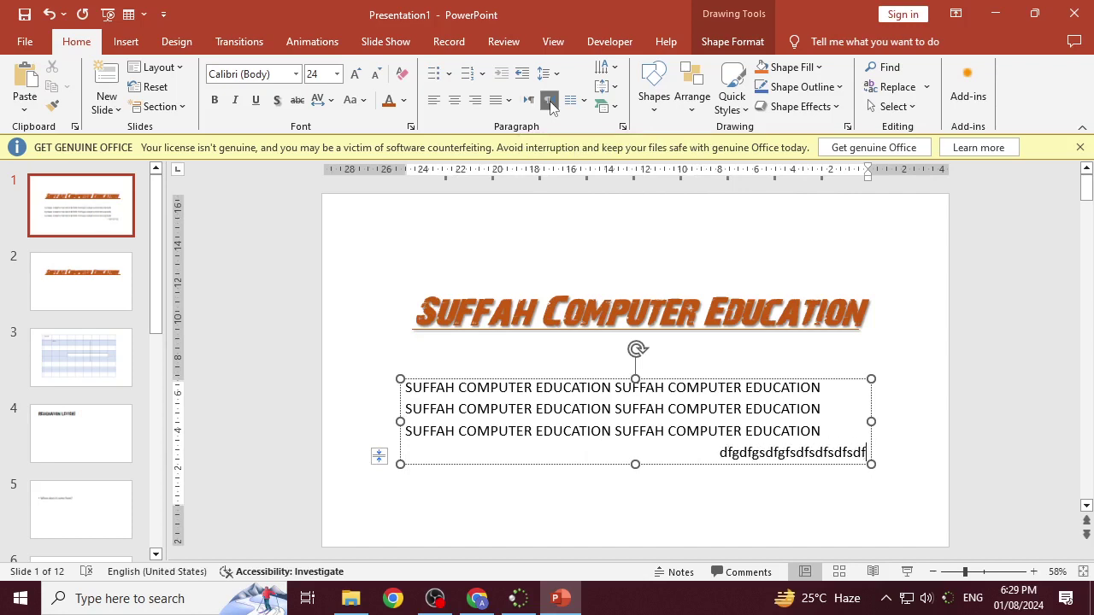
type("sdfsdfsd")
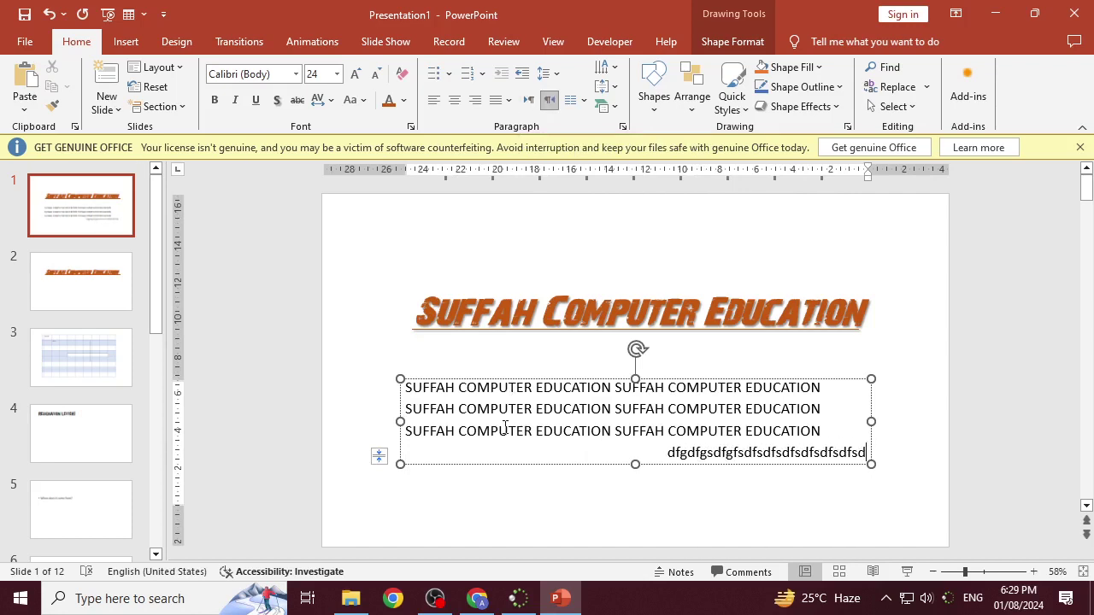
Step: Delete all the subtitle text and apply diamond-shaped bullets to the box
triple_click(505, 428)
double_click(506, 431)
key("ctrl+a")
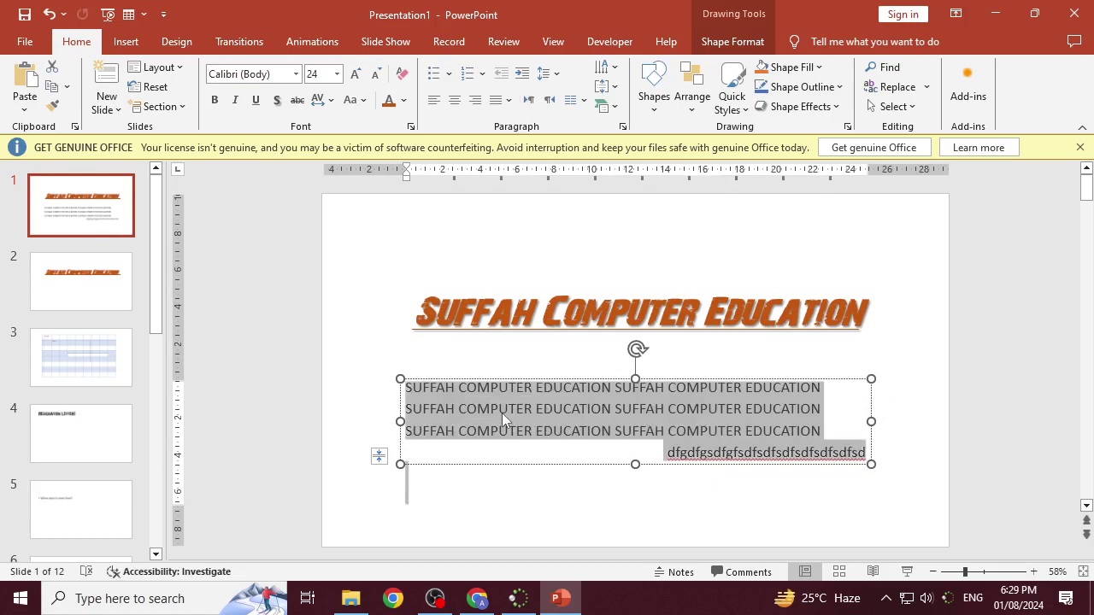
key("BackSpace")
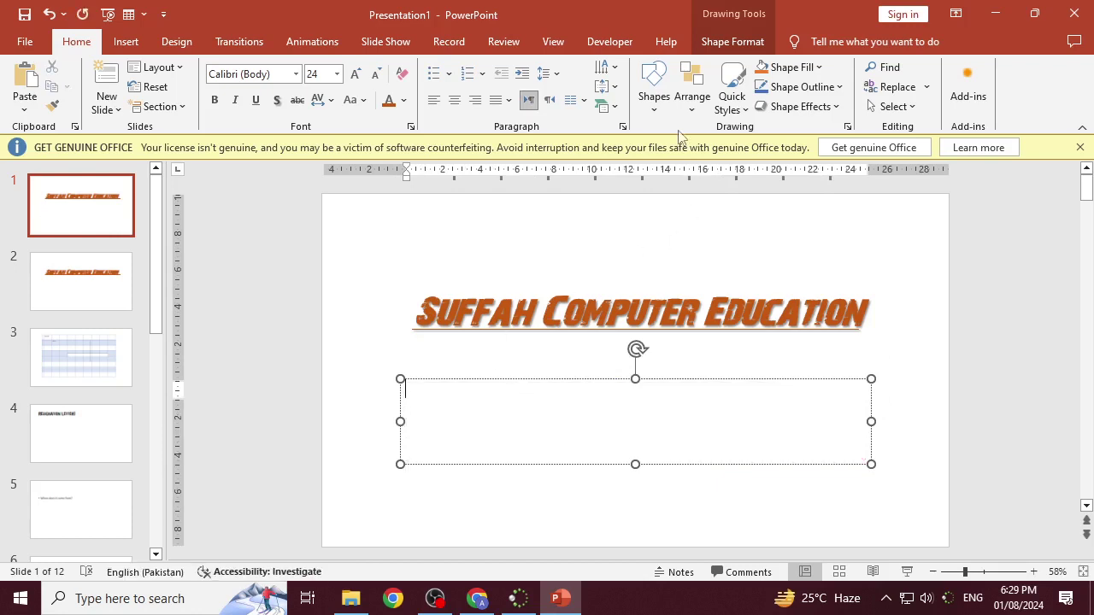
left_click(449, 75)
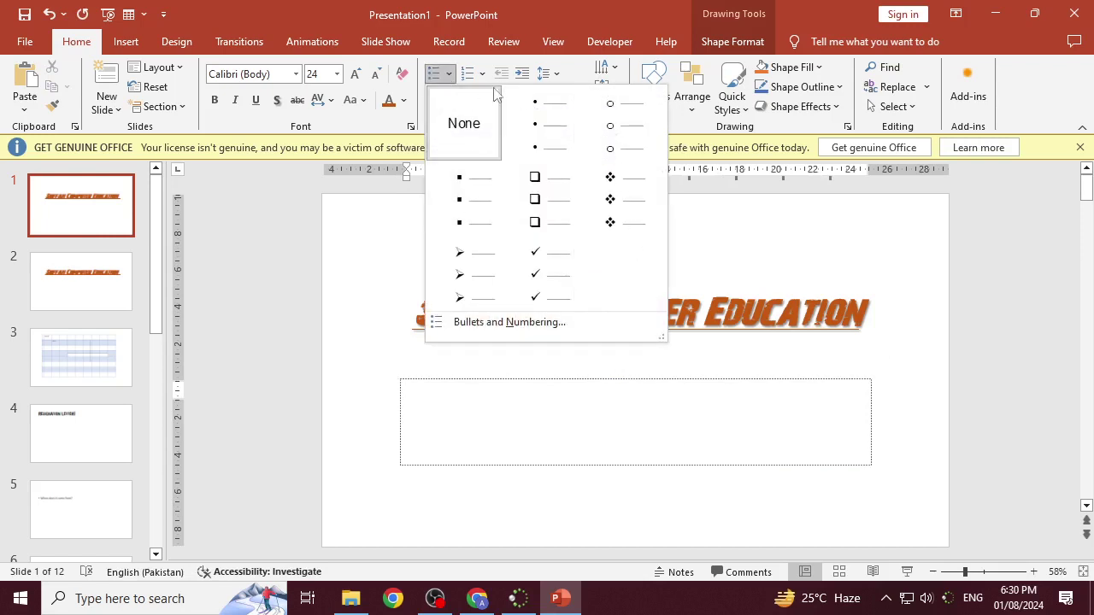
left_click(600, 212)
Step: Type five filler items into the diamond-bulleted list
type("sdfsd")
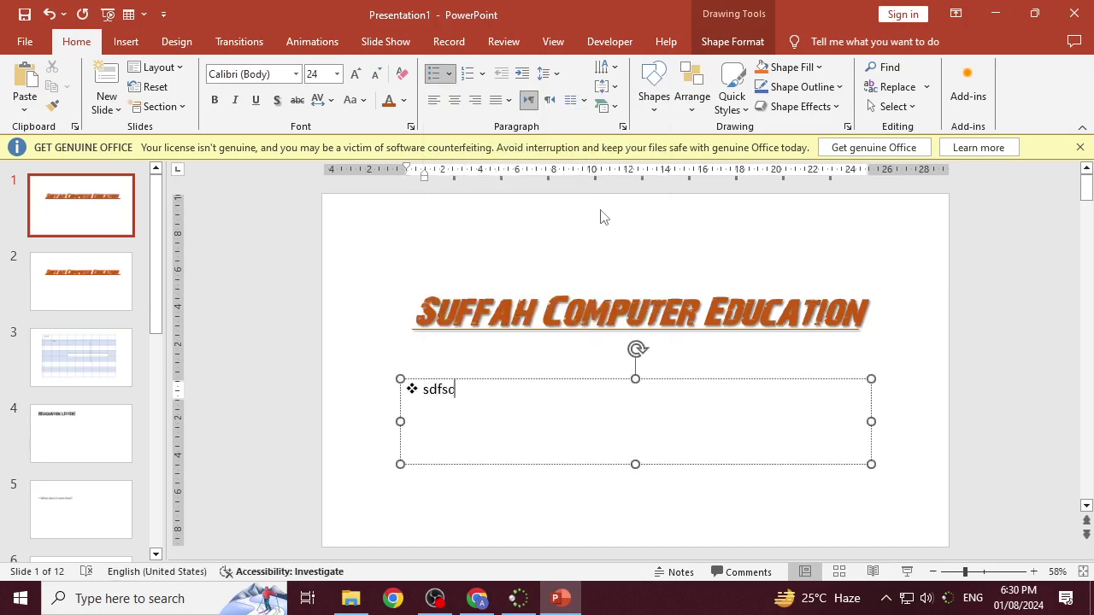
type("fsdfsdfsdfskldjf")
key("Return")
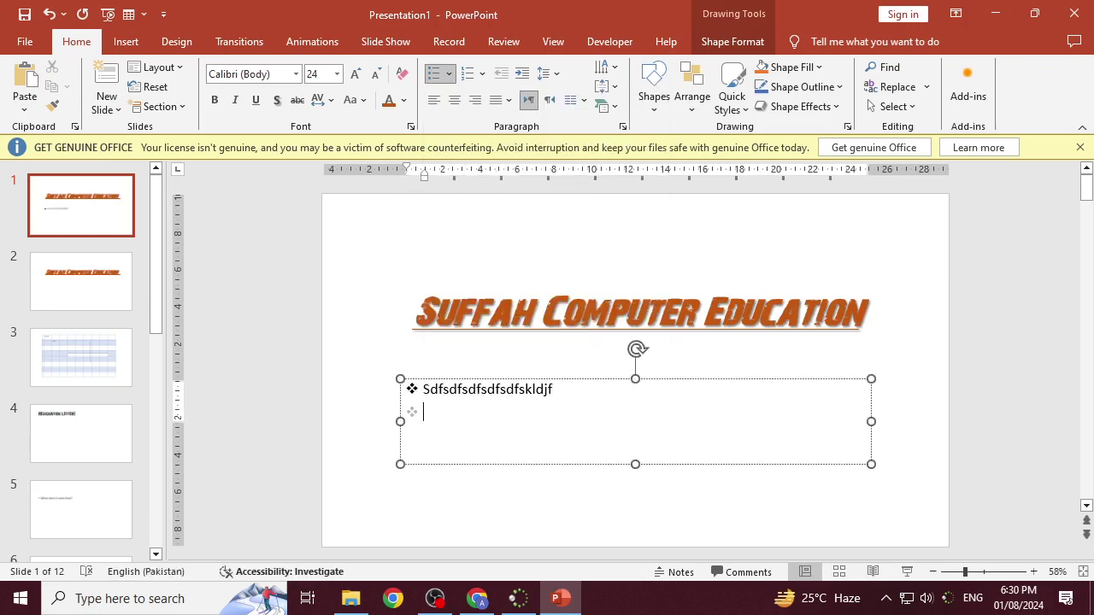
type("klsdjfkljsdklfjksdjfkl")
key("Return")
type("klsjfk")
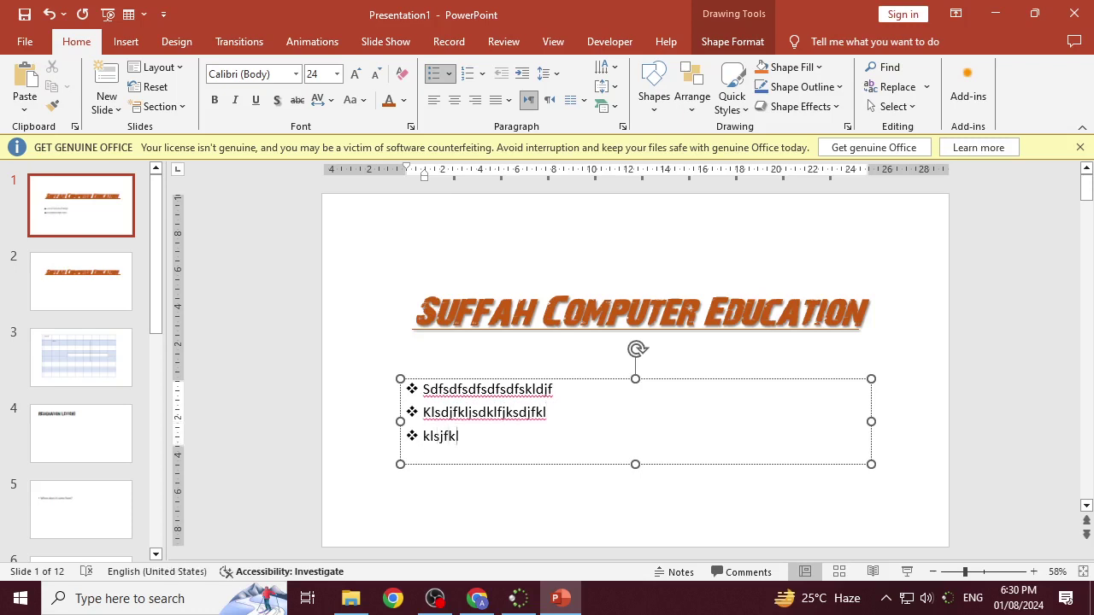
type("lsdjklfjsdklfj")
key("Return")
type("klsdjfklsdjklfjklsd")
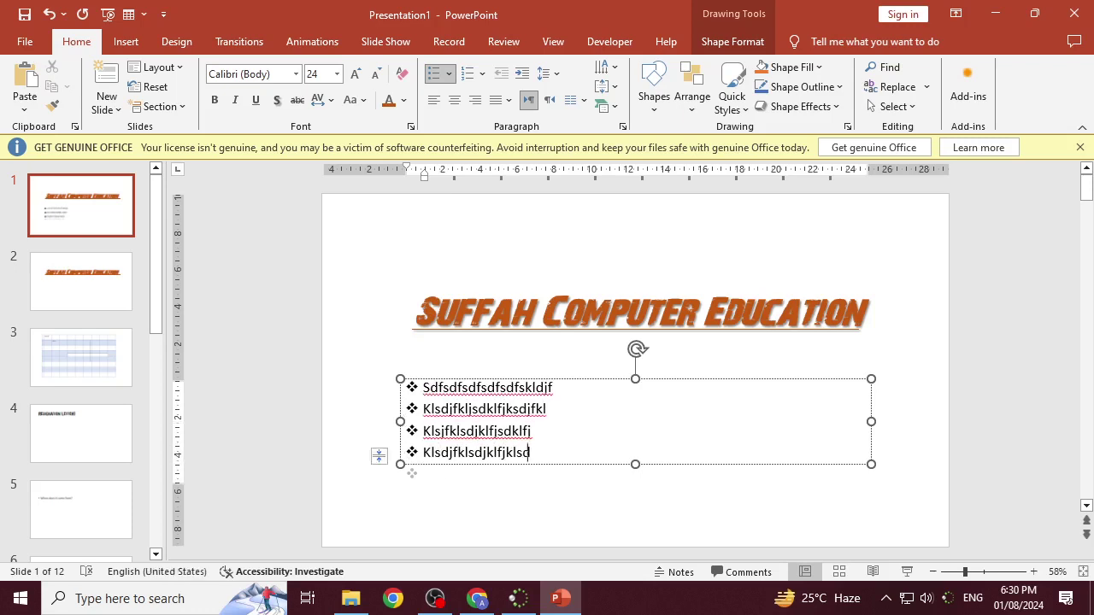
key("Return")
type("kljsdfkljsdlkf")
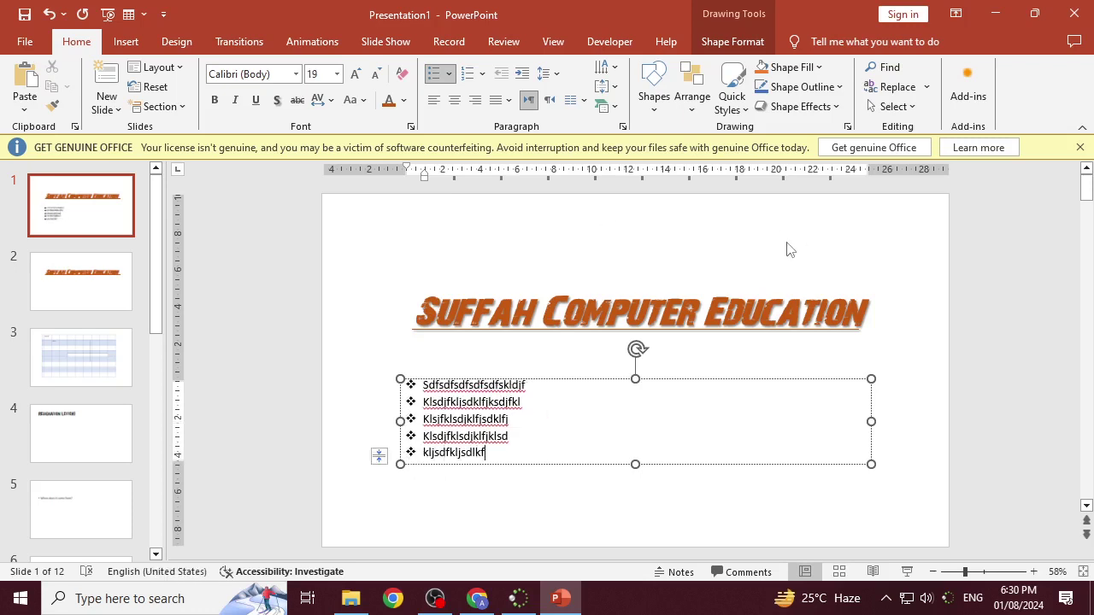
Step: Enlarge the bulleted text box, then select the slide's title box
left_click_drag(871, 464, 902, 523)
scroll(874, 454, "down", 3)
scroll(866, 453, "up", 1)
scroll(866, 453, "up", 2)
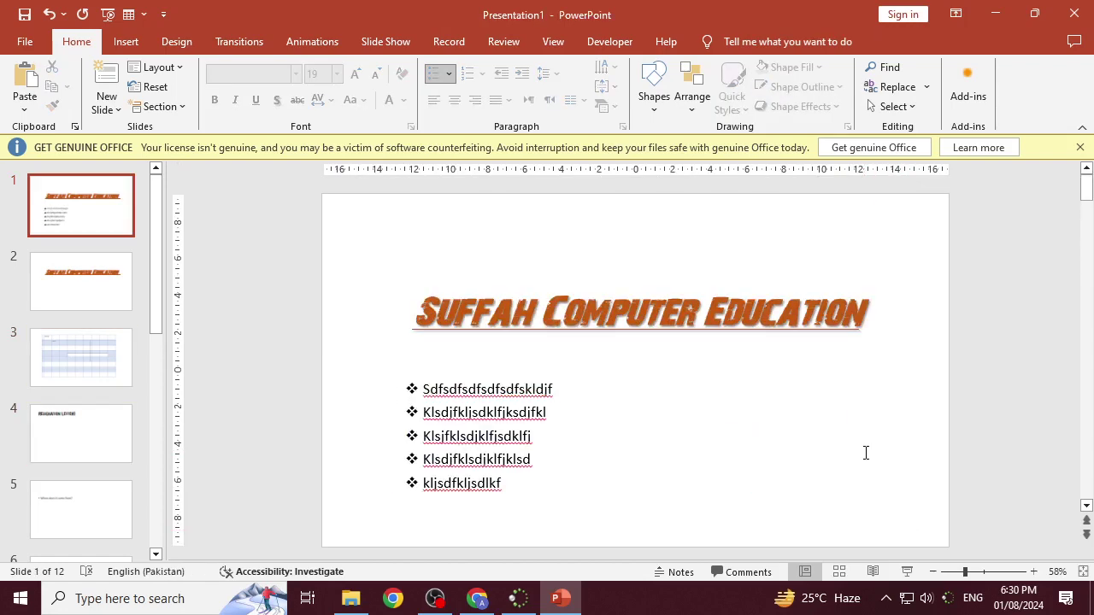
left_click(547, 431)
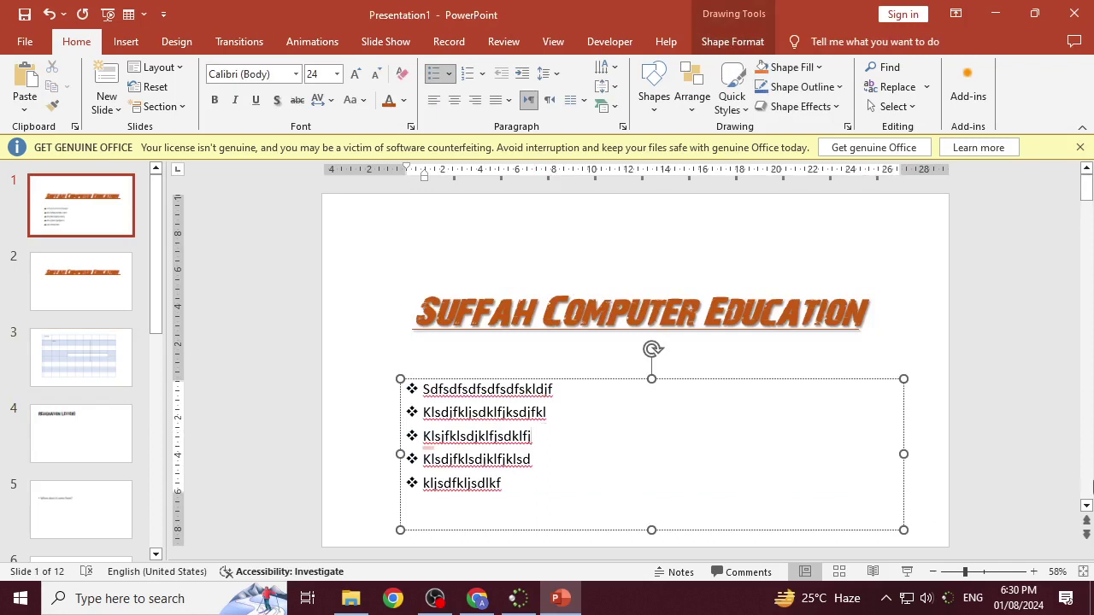
left_click(734, 374)
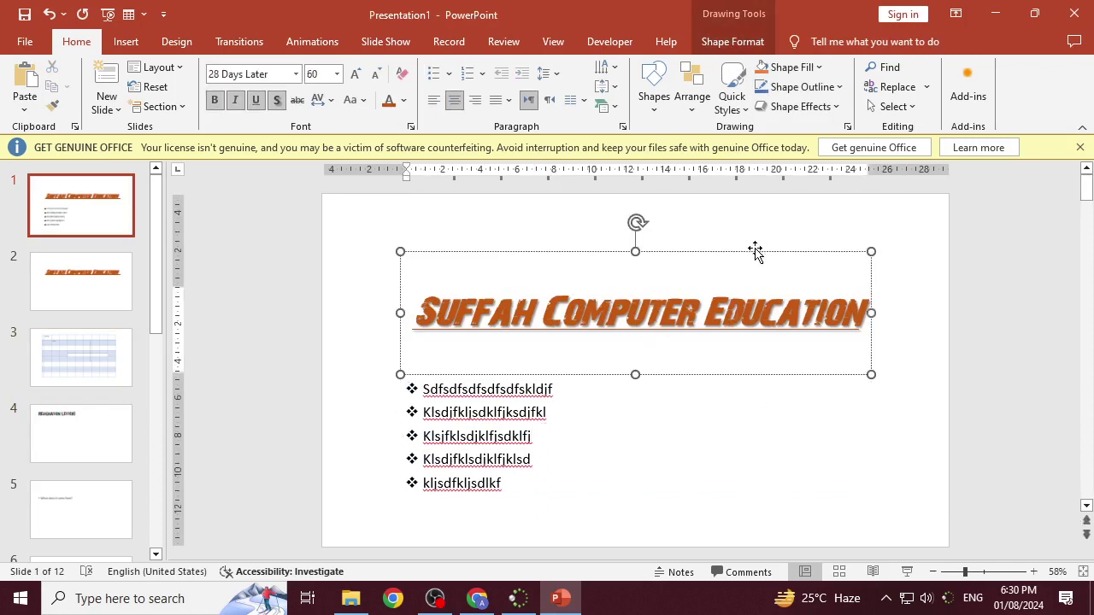
Step: Delete the title placeholder, then move the list box to the top-left and enlarge it
key("Delete")
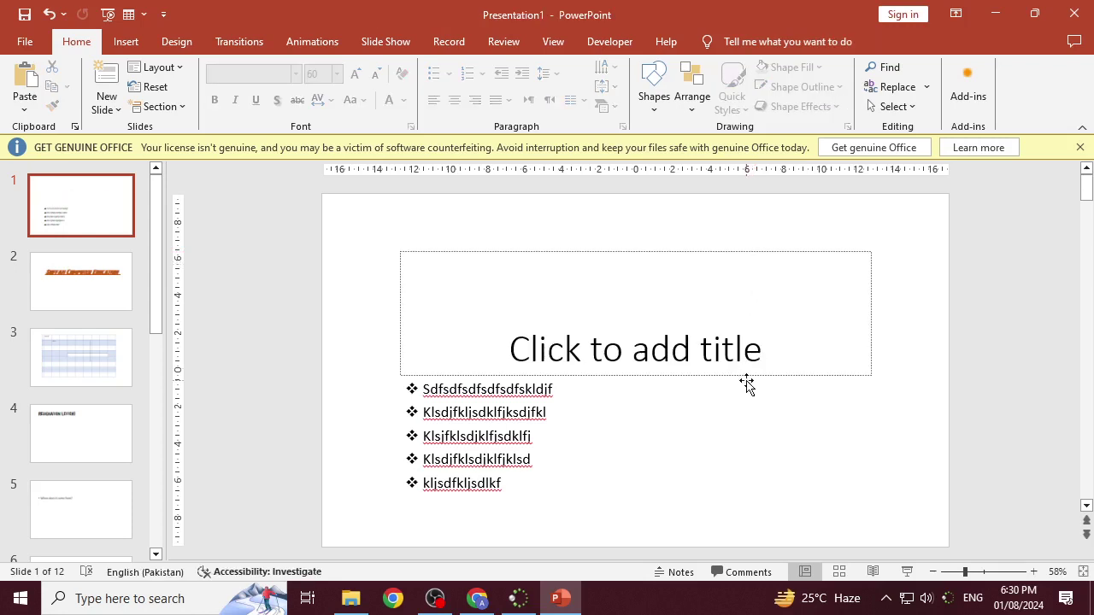
key("Delete")
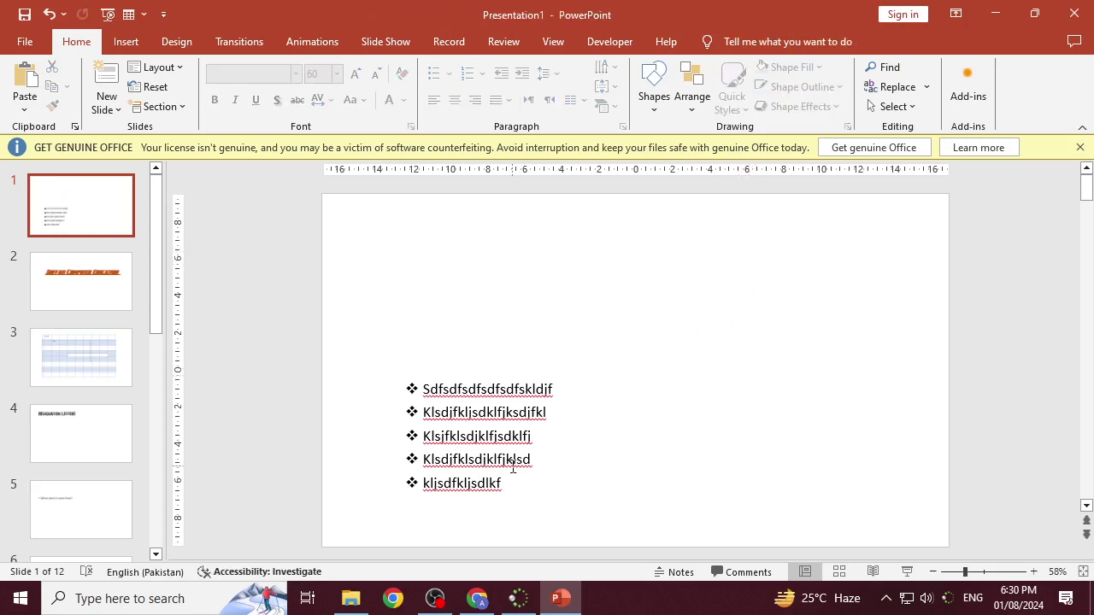
left_click(510, 460)
left_click_drag(571, 384, 537, 242)
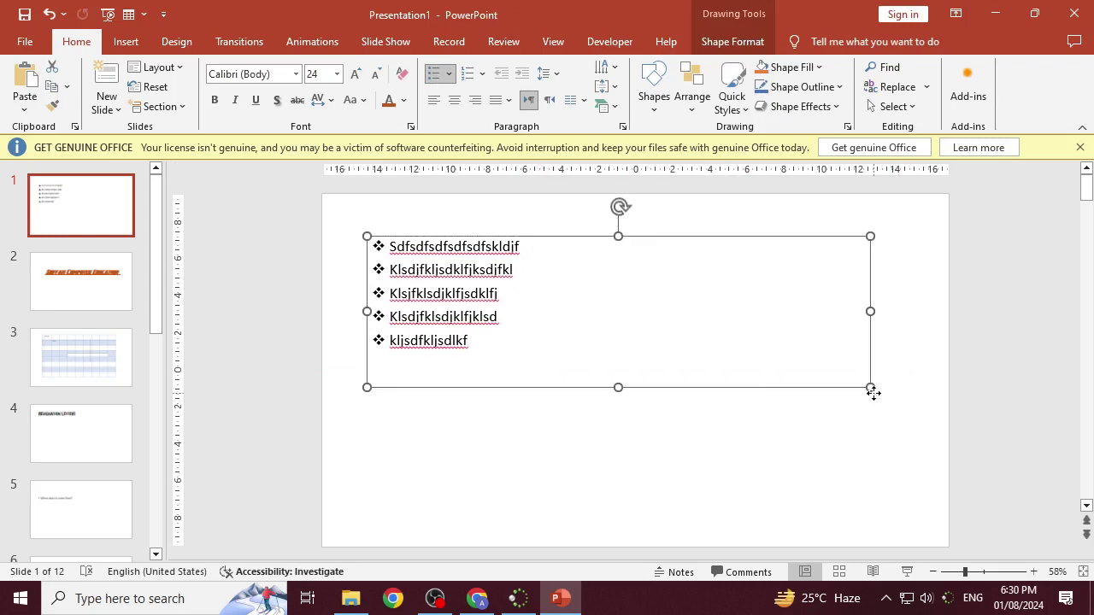
left_click_drag(870, 391, 907, 507)
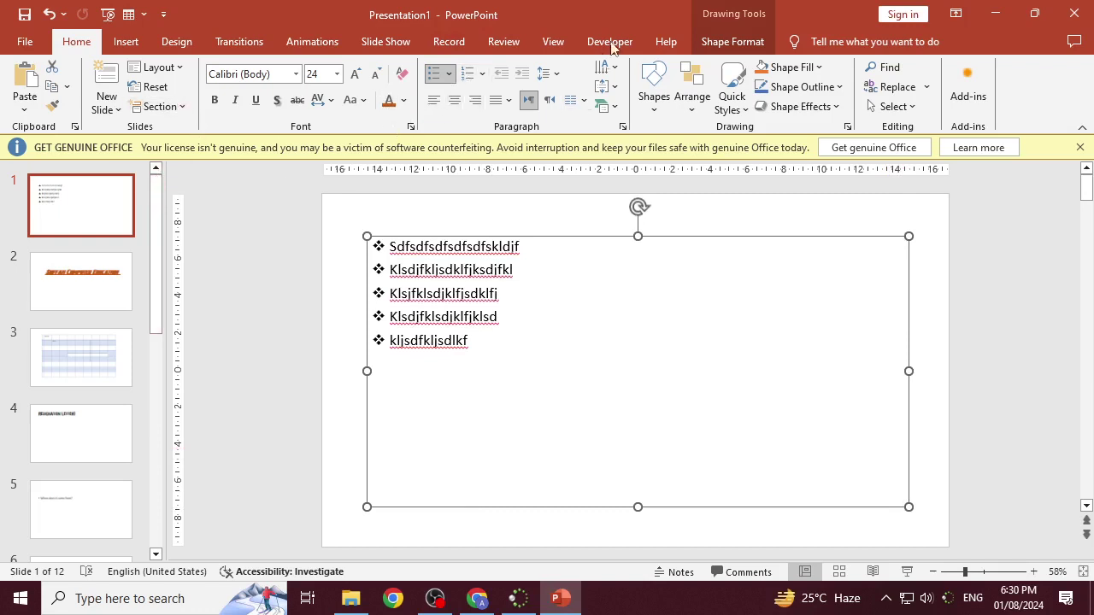
Step: Switch the five diamond-bulleted lines to 1. 2. 3. numbering and place the cursor after item 1
left_click(482, 75)
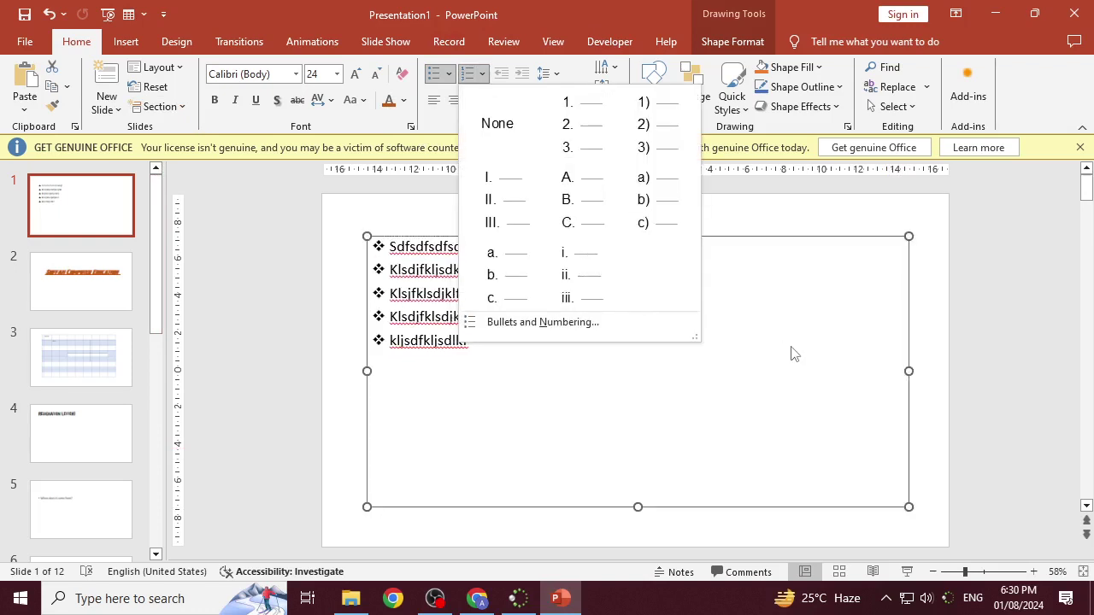
left_click(753, 359)
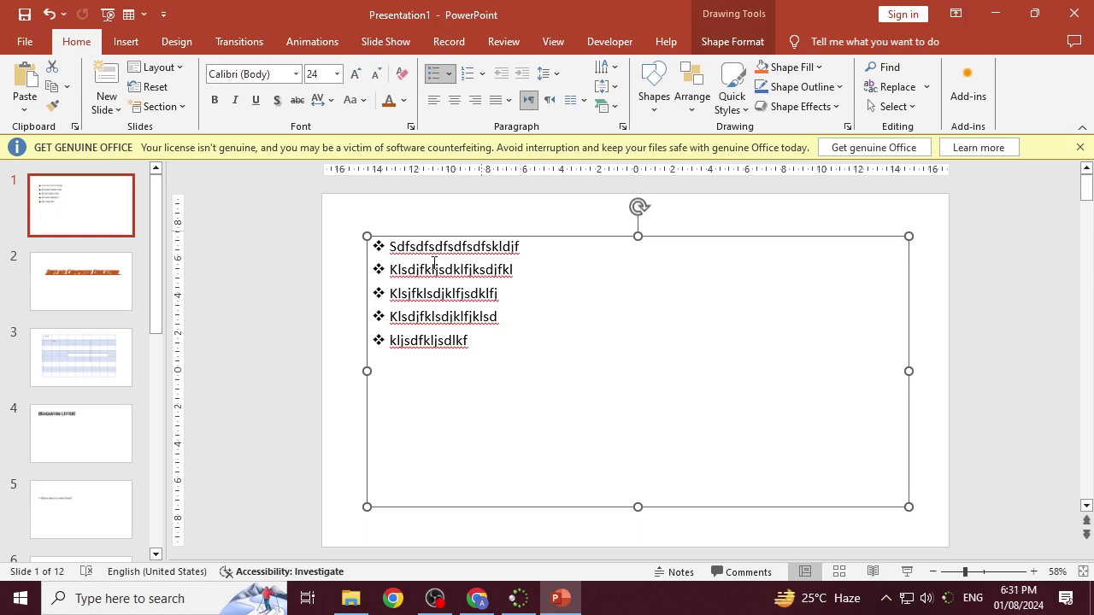
left_click(392, 250)
left_click_drag(481, 337, 390, 246)
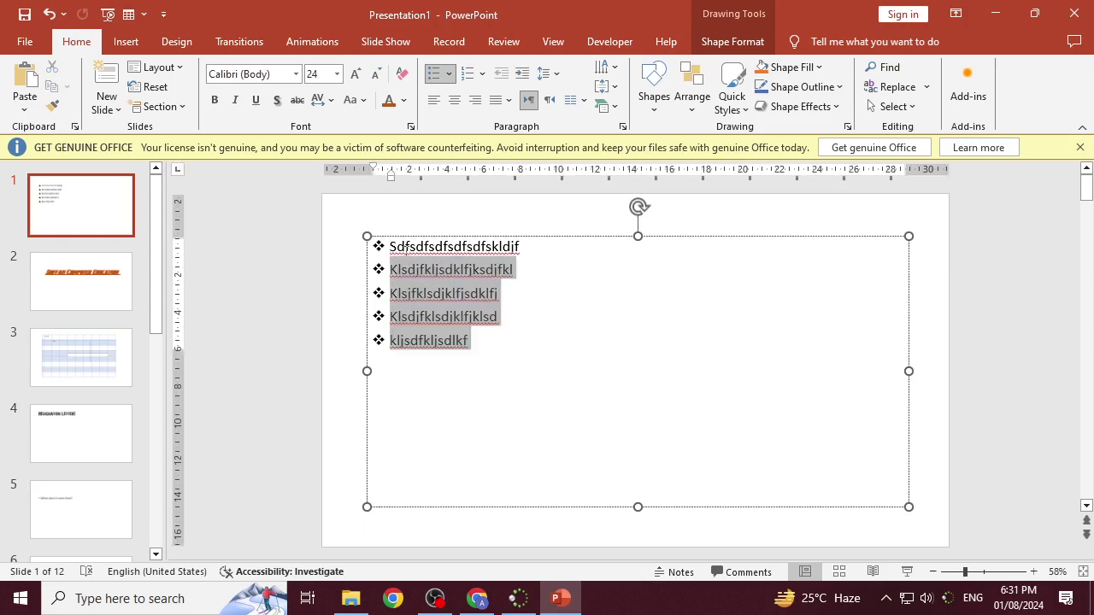
left_click(482, 73)
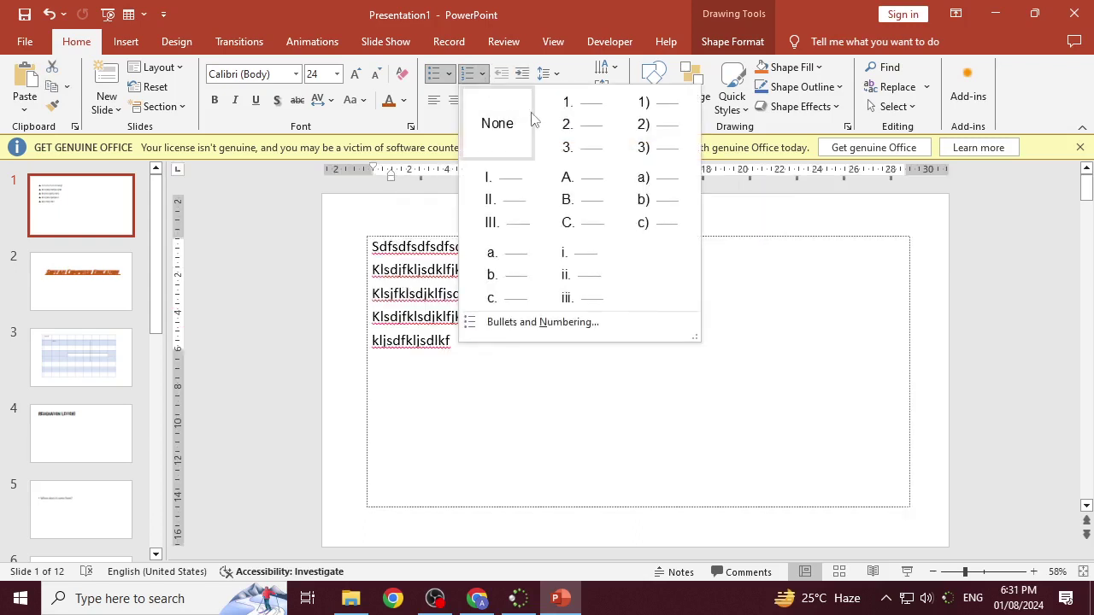
left_click(591, 138)
left_click(520, 296)
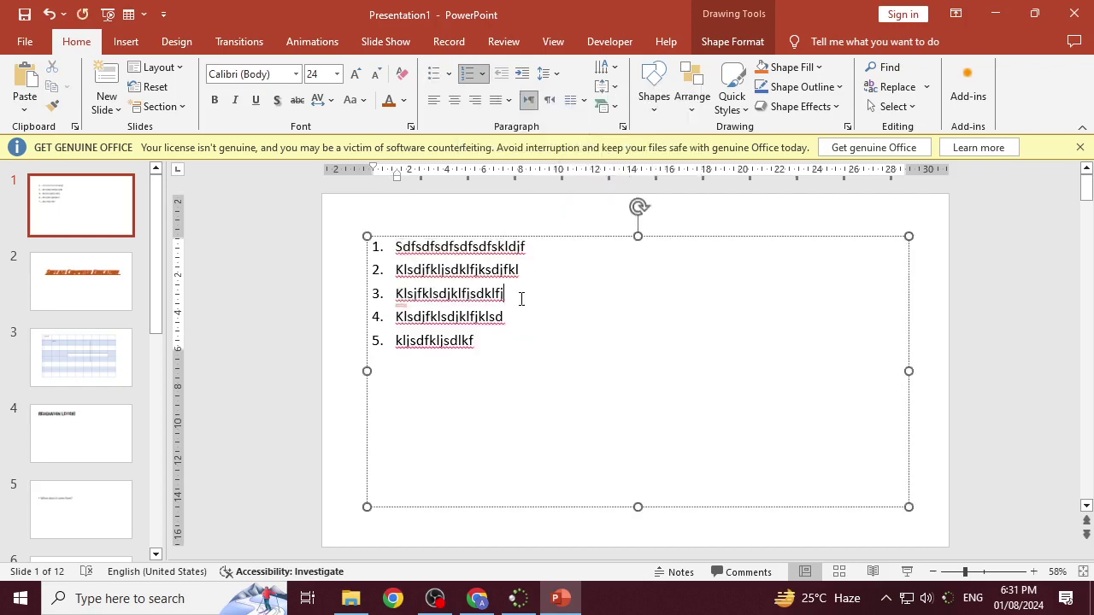
left_click(528, 247)
Step: Add a new line after item 1, indent it one level and letter it a) b) c)
key("Return")
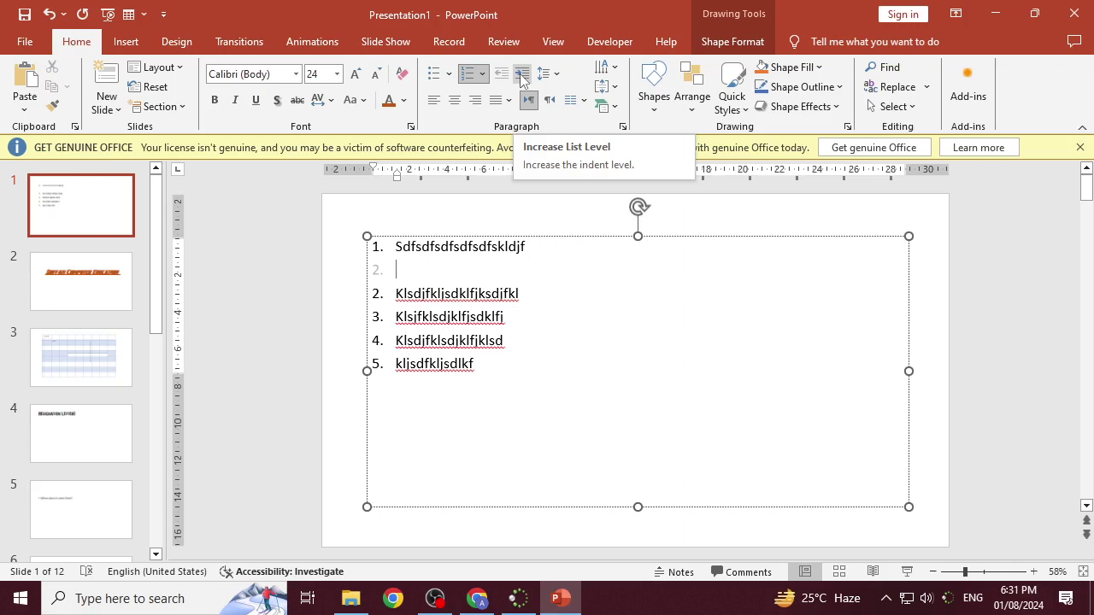
left_click(522, 77)
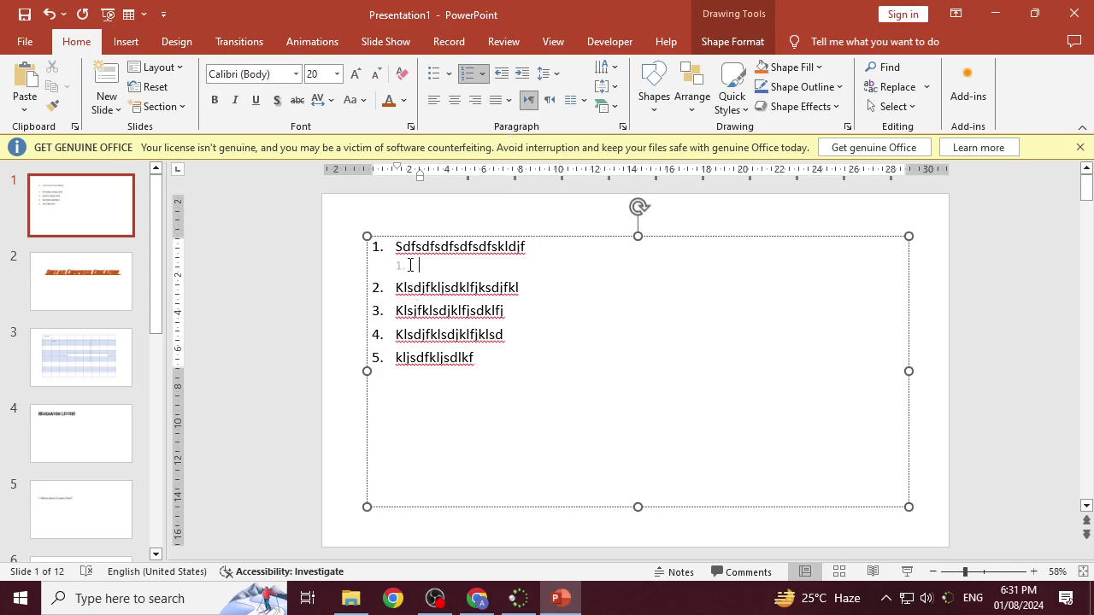
left_click(483, 74)
left_click(641, 204)
Step: Type four filler sub-items a) through d), leaving an empty e) line below
type("Sfgjlksfjgklsdf")
key("Return")
type("klsajd")
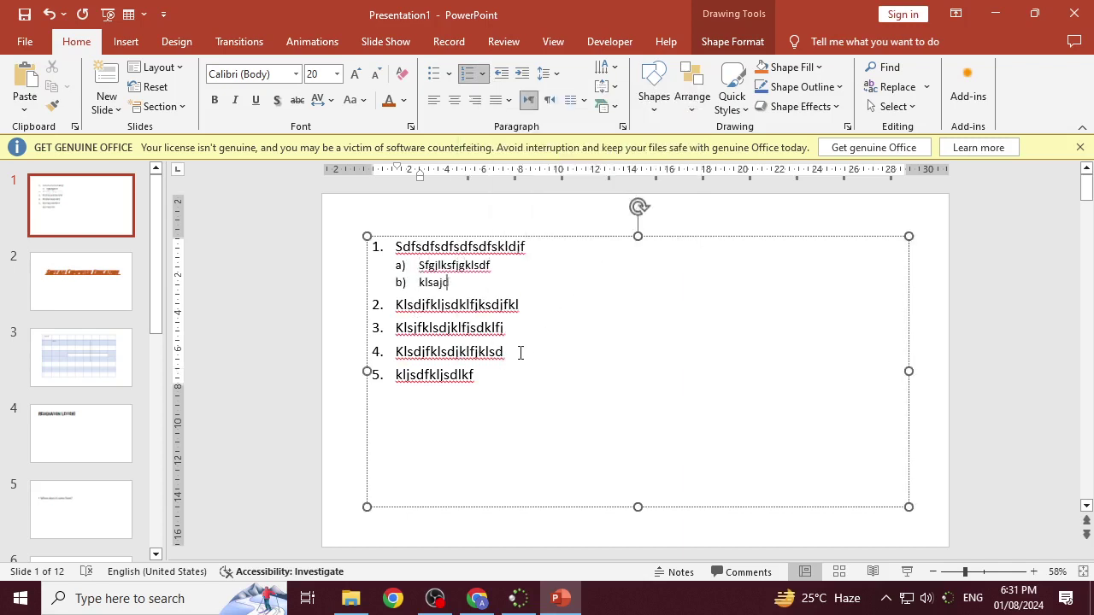
type("fljaskl")
key("Return")
type("klsjdfkljsa")
key("Return")
type("klsjakl")
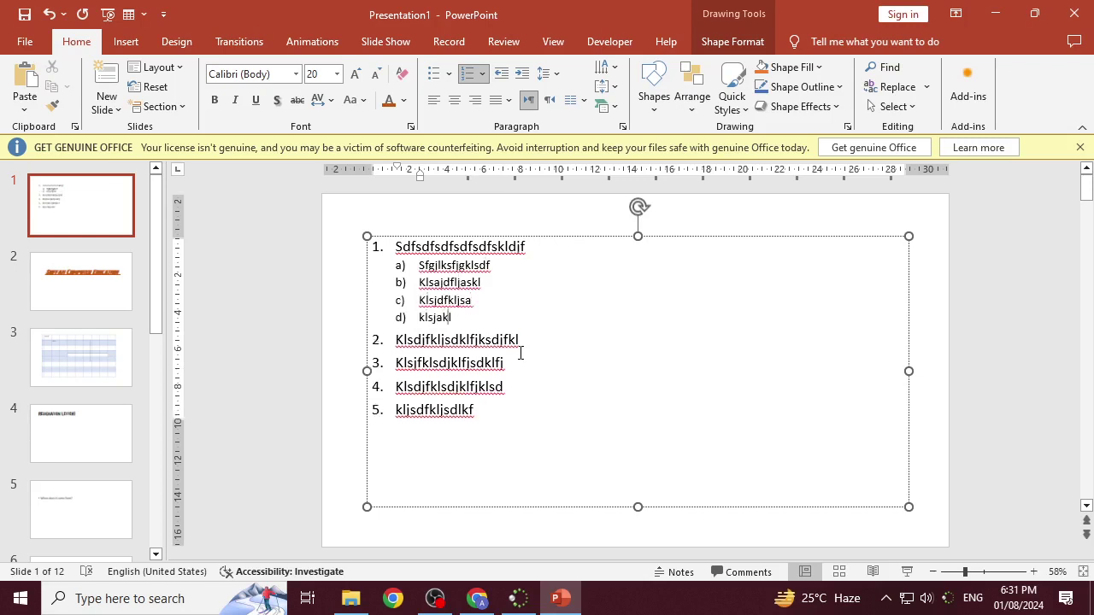
type("fjs")
key("Return")
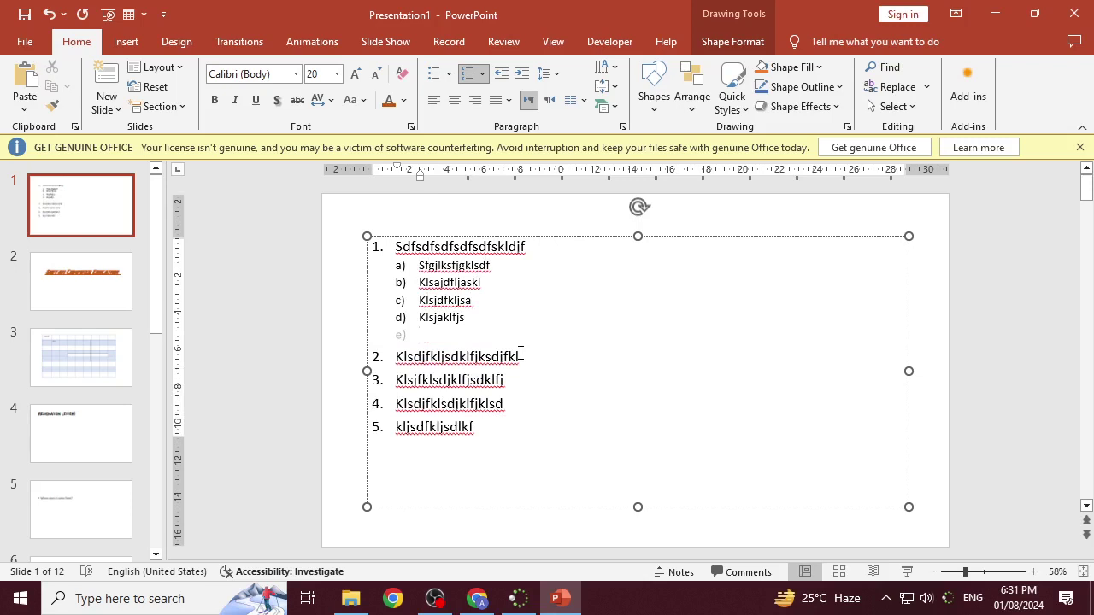
Step: Promote the empty sub-item to item 2 reading 'G;hklg;lfghl;f;g', then start item 3
left_click(499, 78)
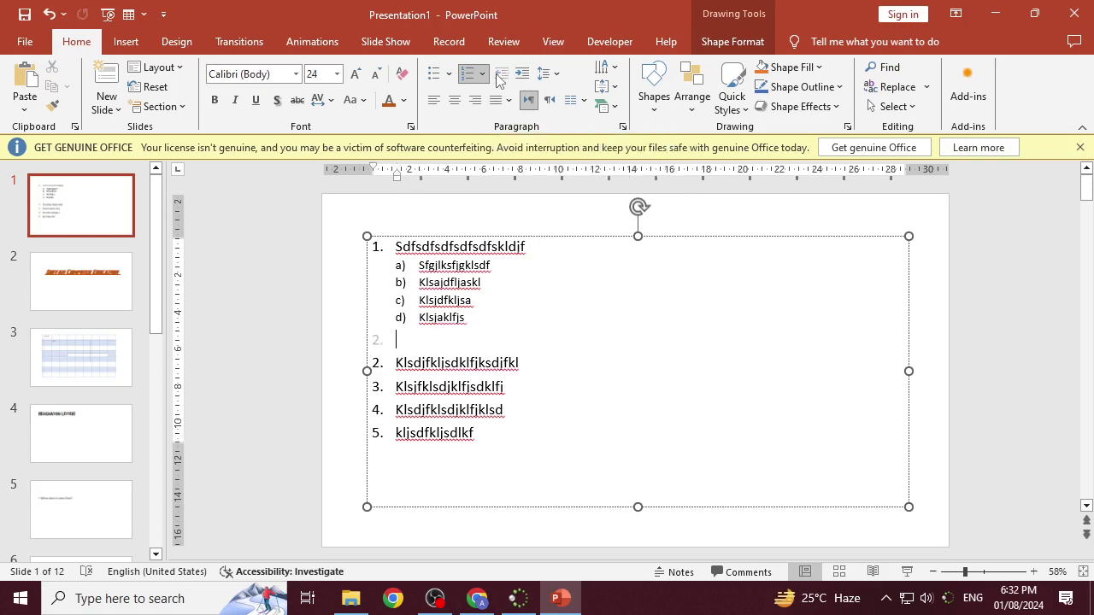
type("sjkdafhjkashfjkhasjk")
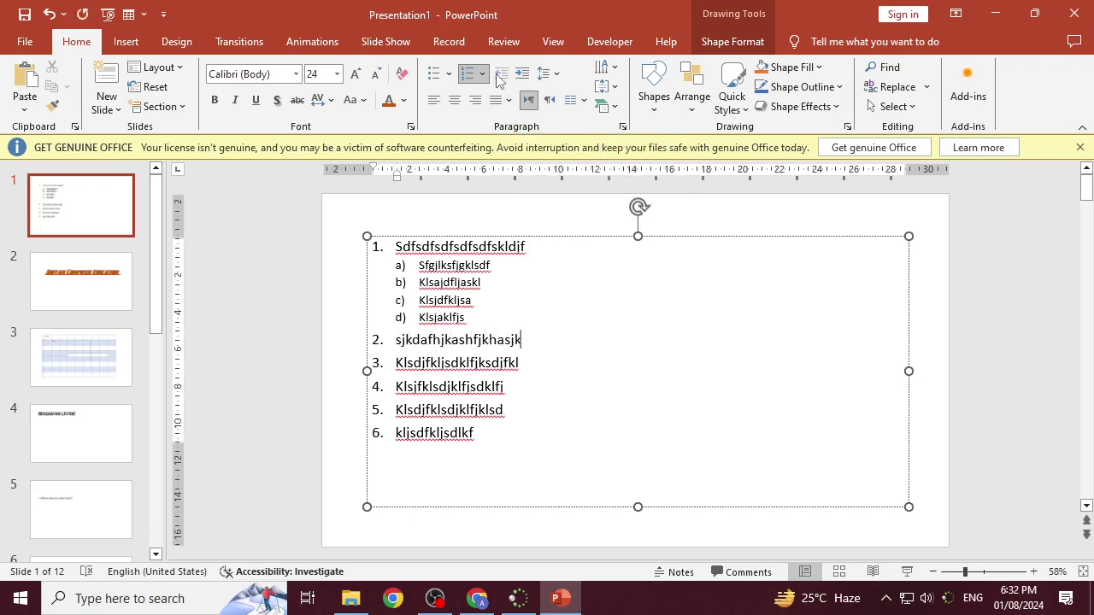
type("dfh")
key("ctrl+z")
key("ctrl+z")
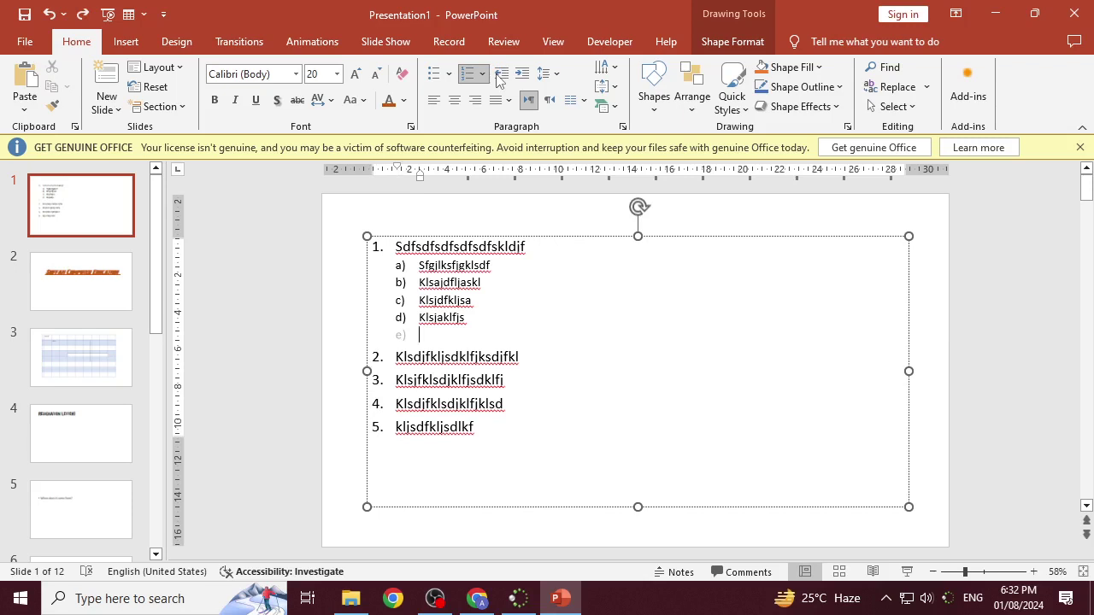
left_click(500, 76)
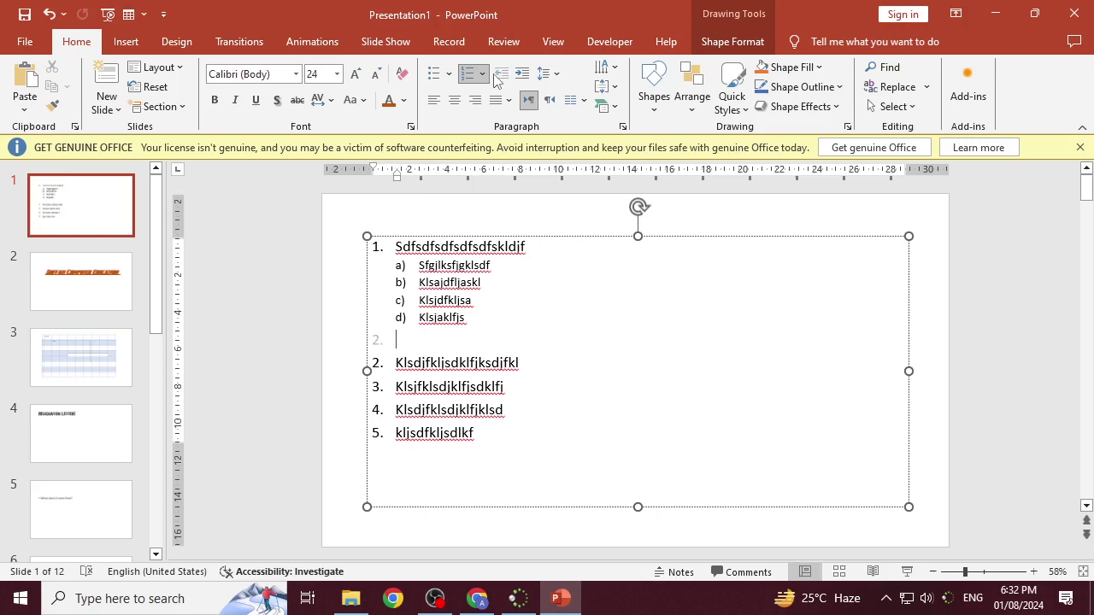
type("G;hklg;lfghl;f")
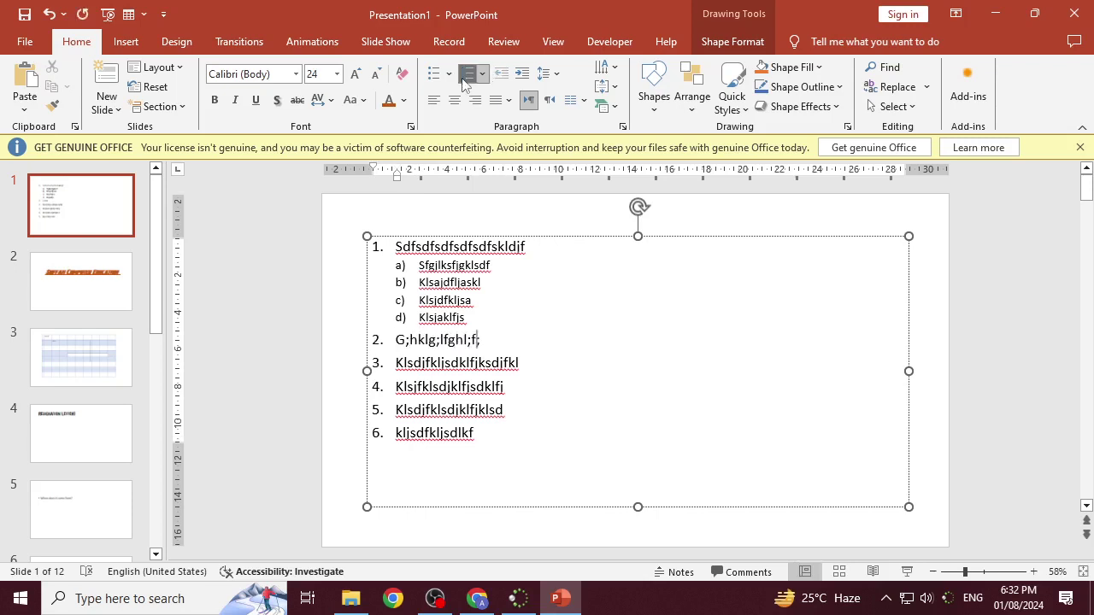
type(";g")
key("Return")
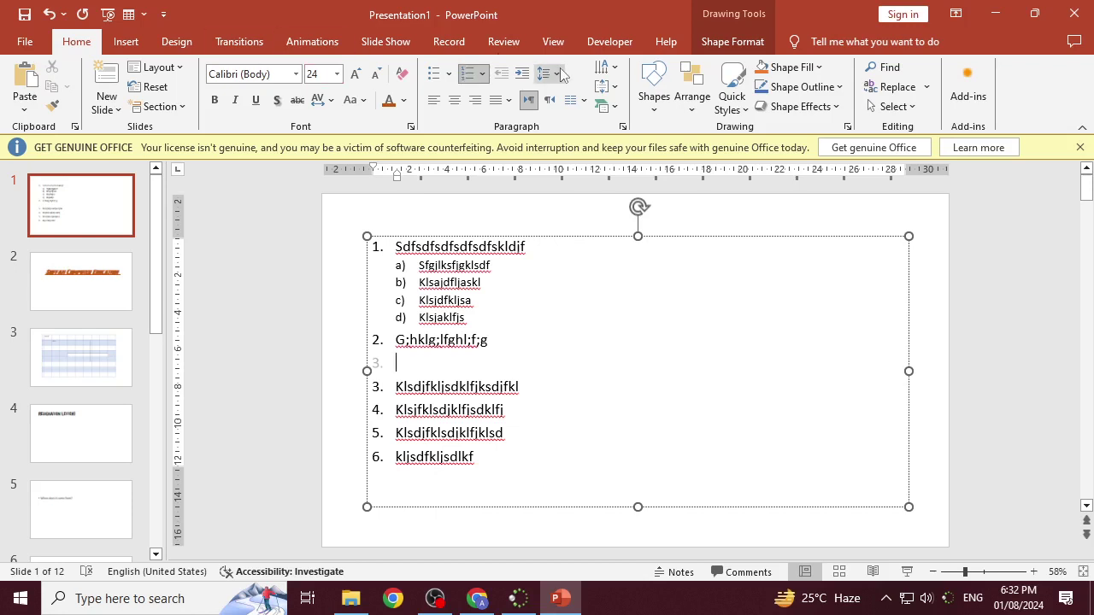
Step: Indent the new line under item 2 and give it a) b) c) lettering
left_click(520, 75)
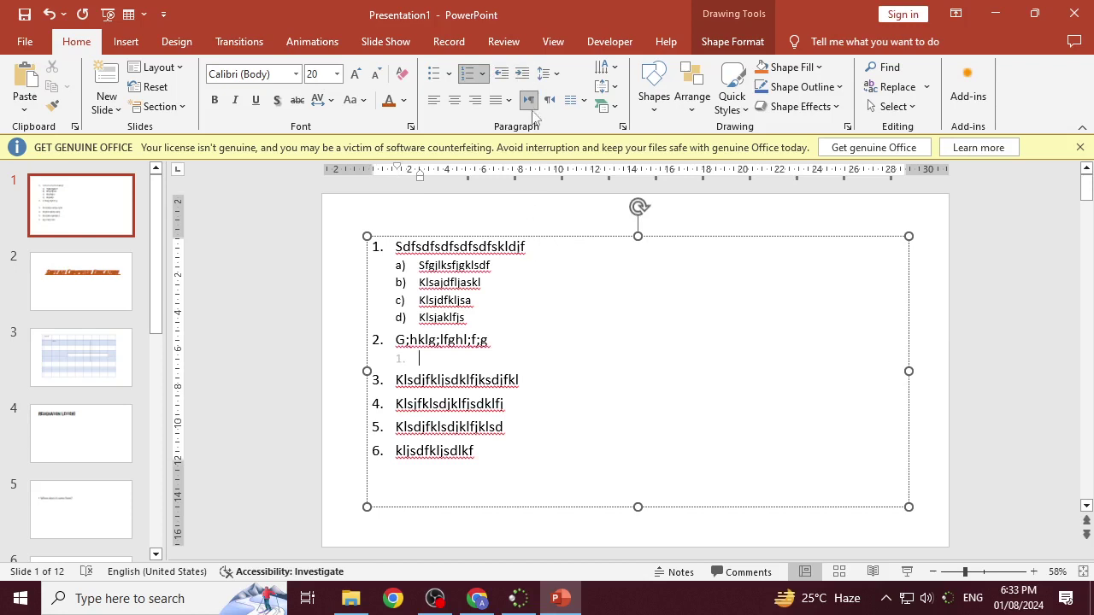
left_click(556, 76)
left_click(557, 76)
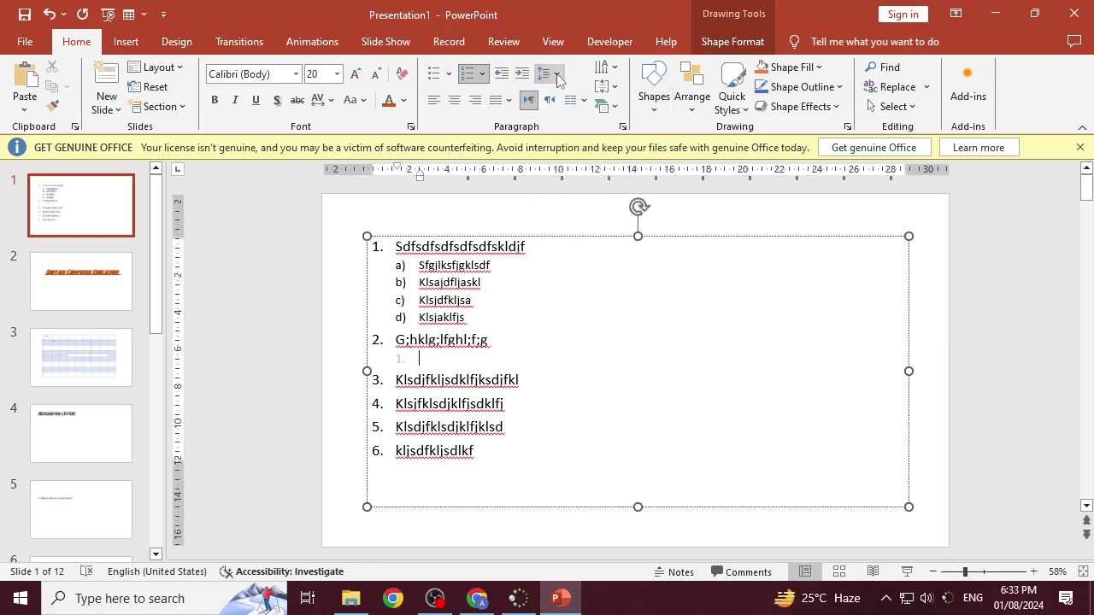
left_click(482, 74)
left_click(642, 190)
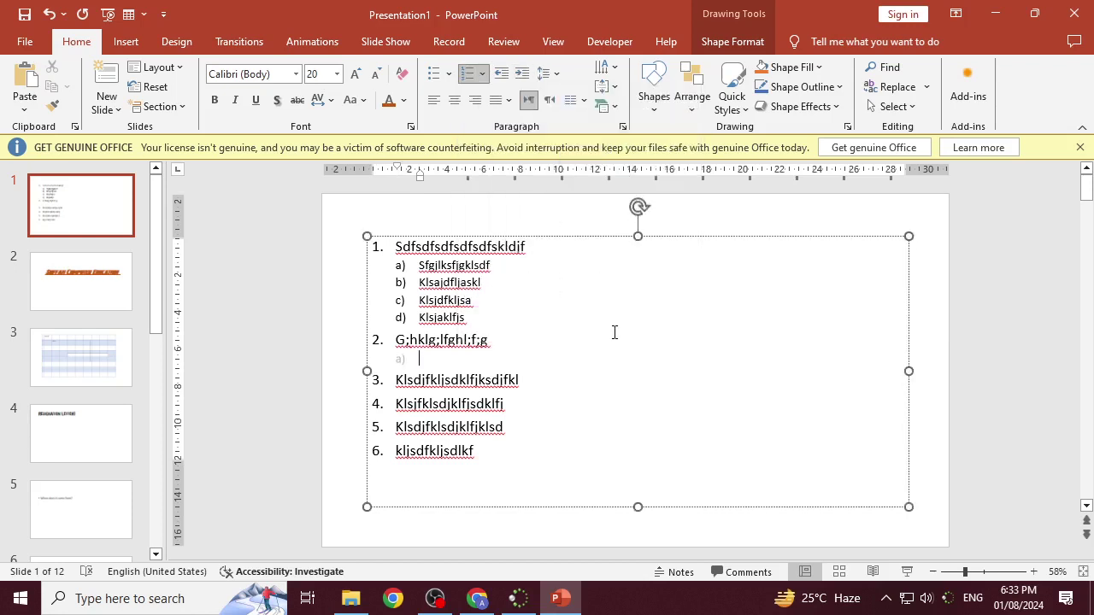
Step: Type filler entries a), b), c) and d) side by side on one line, separated by tabs
type("sdfgsdfgsdf")
key("Tab")
key("Tab")
type("b) ")
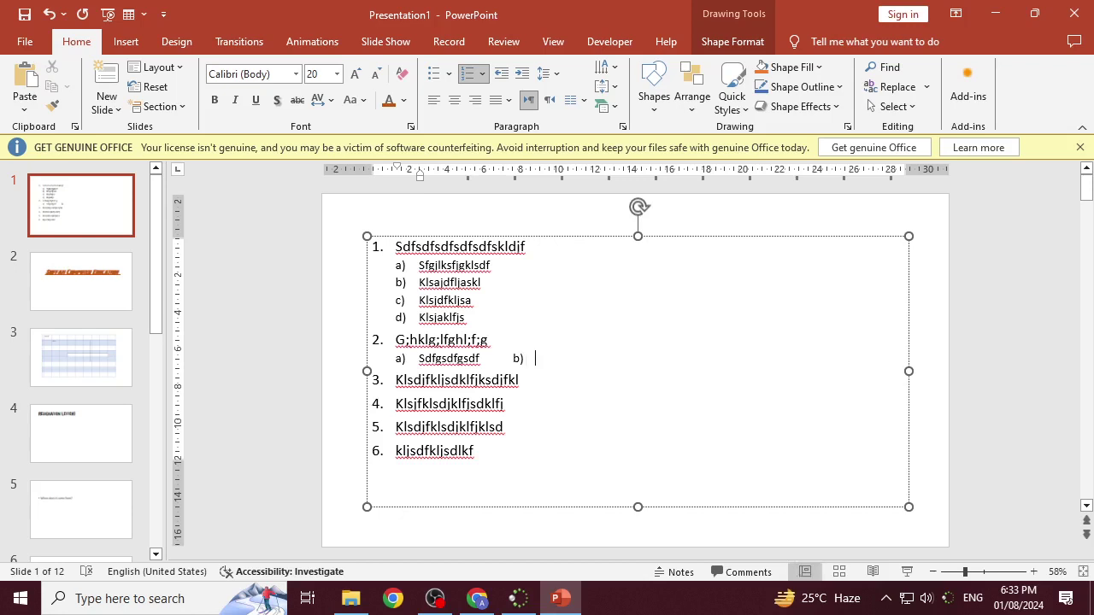
type("sjgfshgfsfa")
key("Tab")
key("Tab")
type("c")
type(")fsjk")
key("BackSpace")
key("BackSpace")
key("BackSpace")
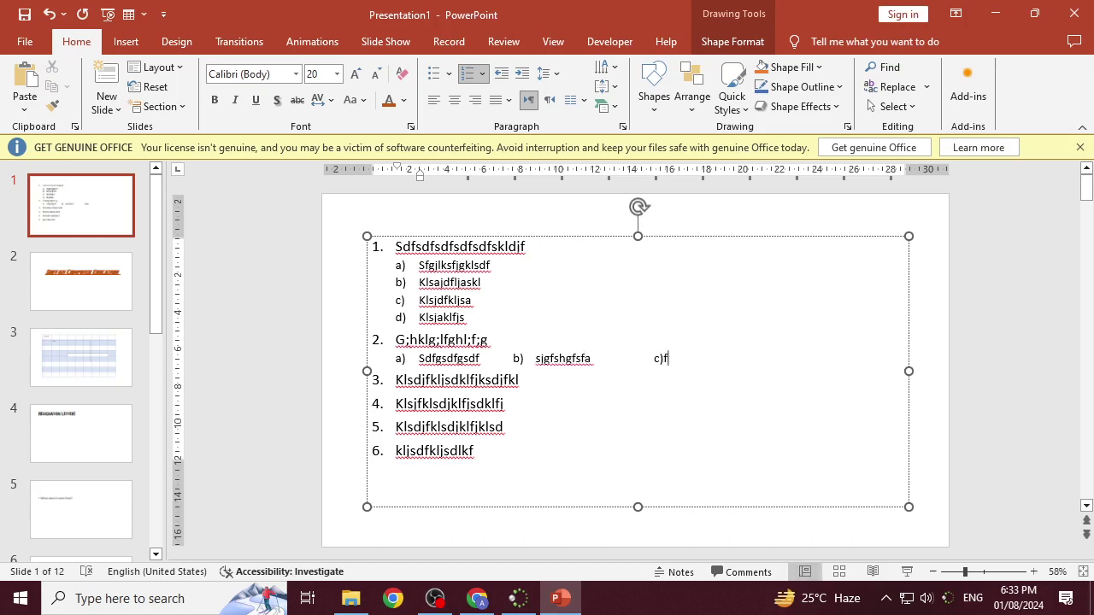
key("BackSpace")
type("sjkafhjkashfjkh ")
type("d")
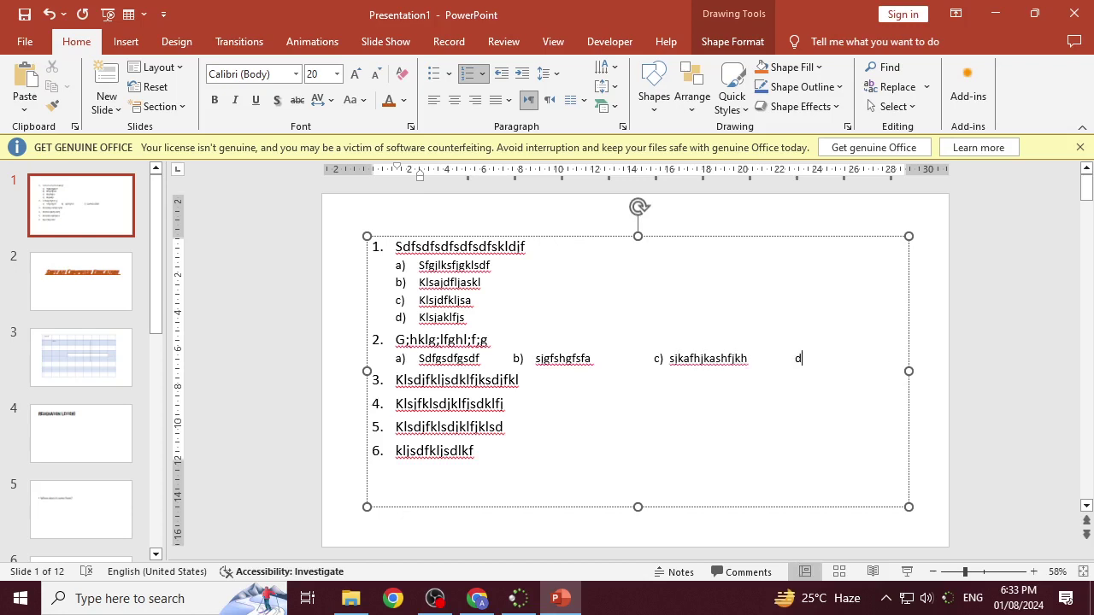
type(") jkhsgajkhasjk")
type("gha")
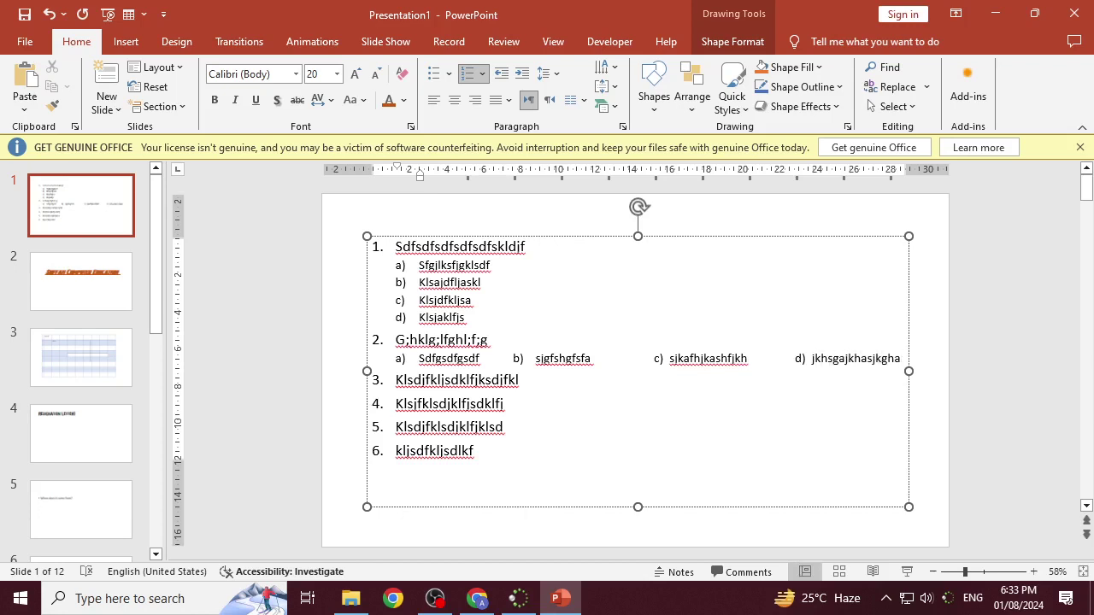
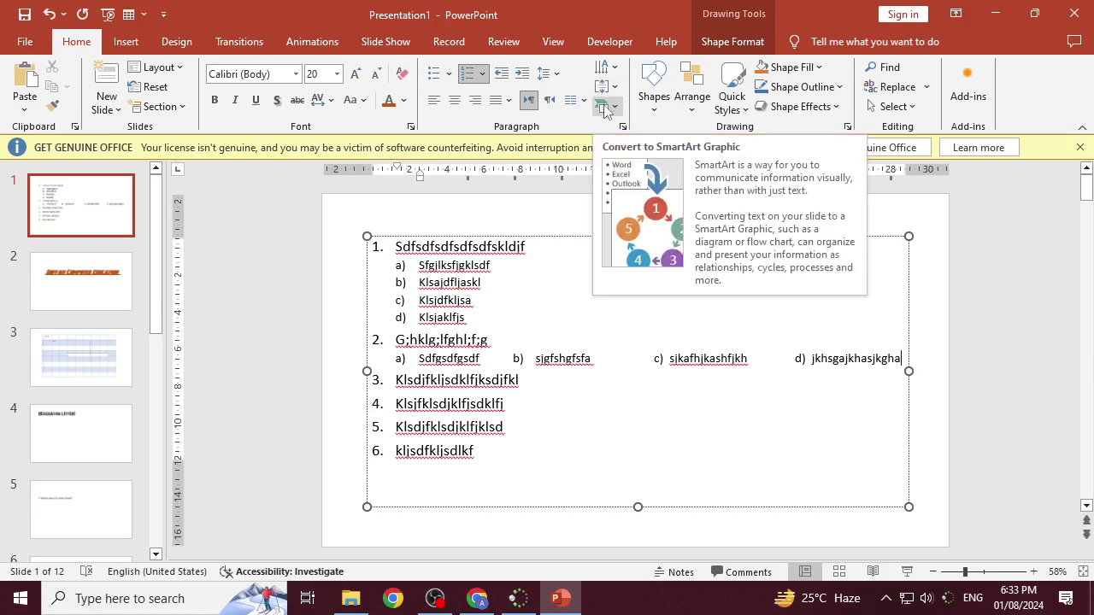
Step: Apply i. ii. iii. roman numeral numbering to the sub-item line under item 2
left_click(400, 362)
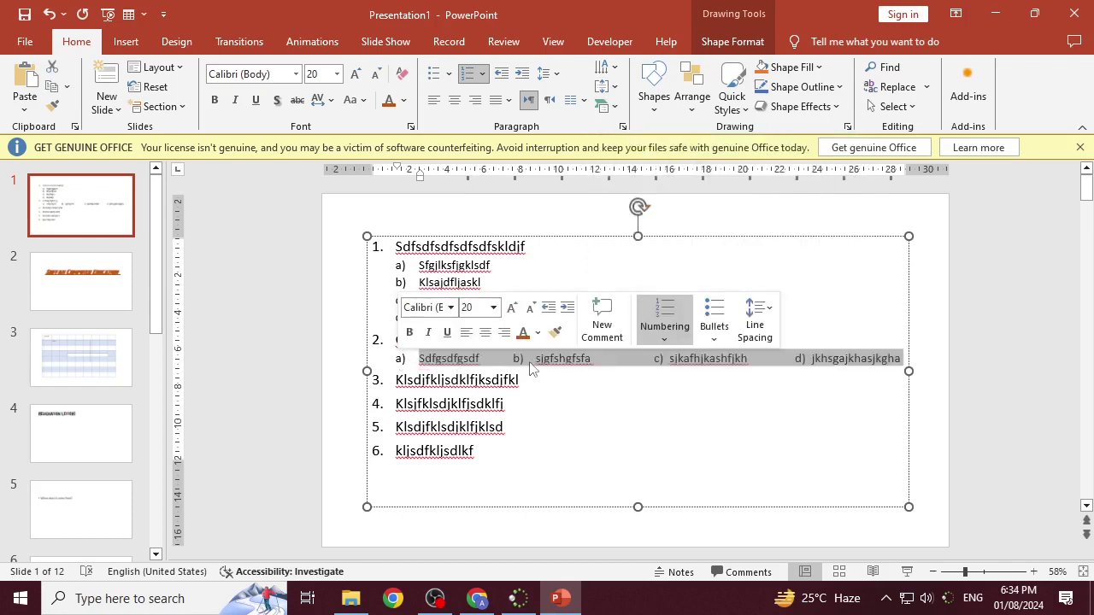
left_click_drag(526, 363, 514, 362)
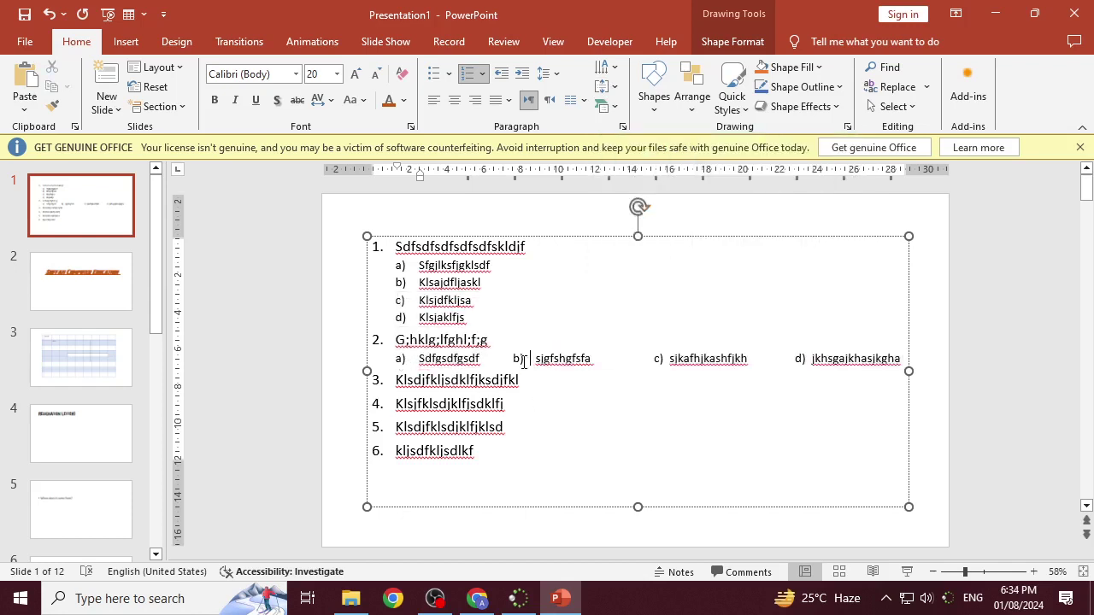
left_click(441, 283)
left_click(475, 322)
left_click(393, 362)
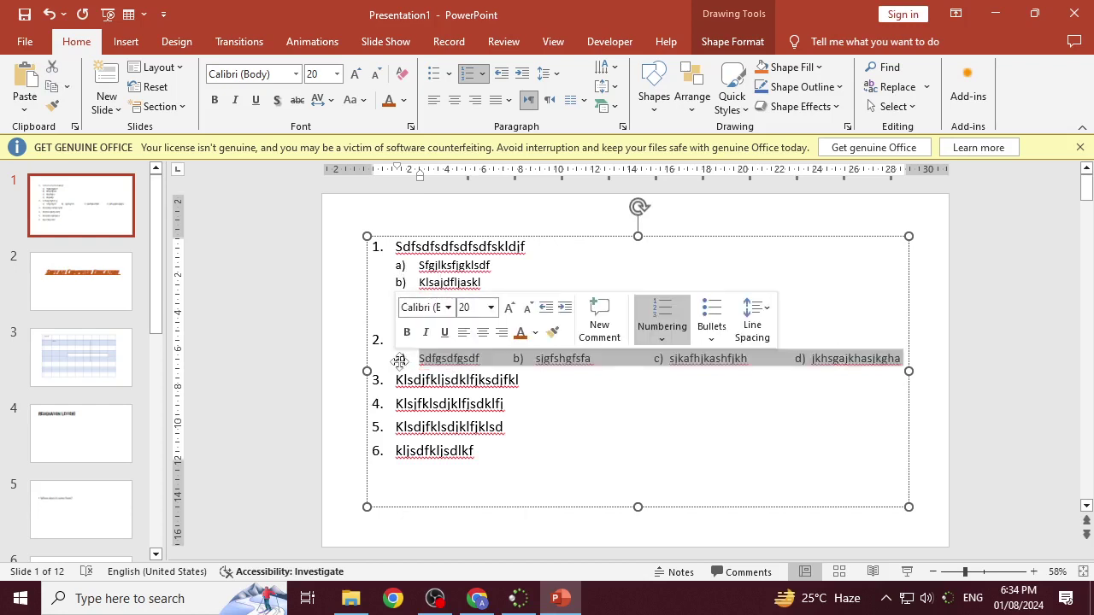
left_click(482, 74)
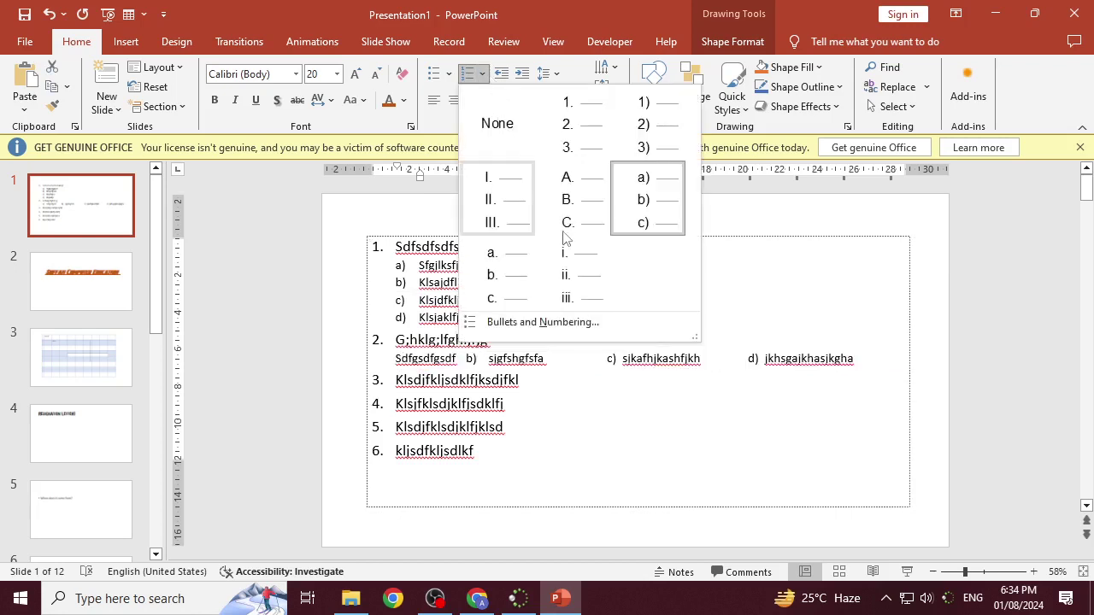
left_click(581, 276)
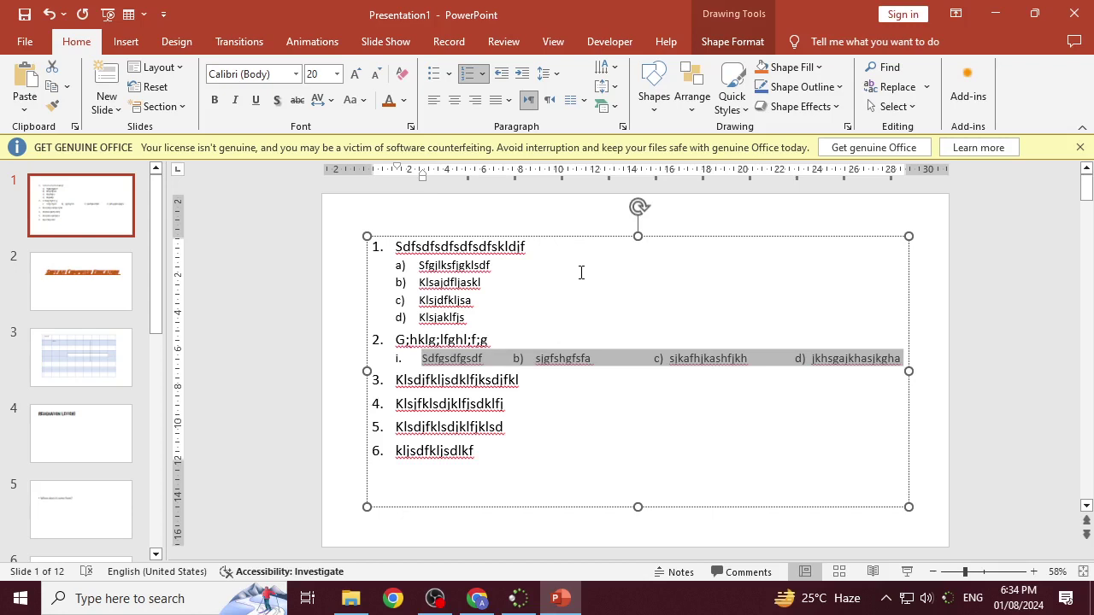
Step: Relabel the b) and c) sub-items as ii) and iii)
left_click(521, 358)
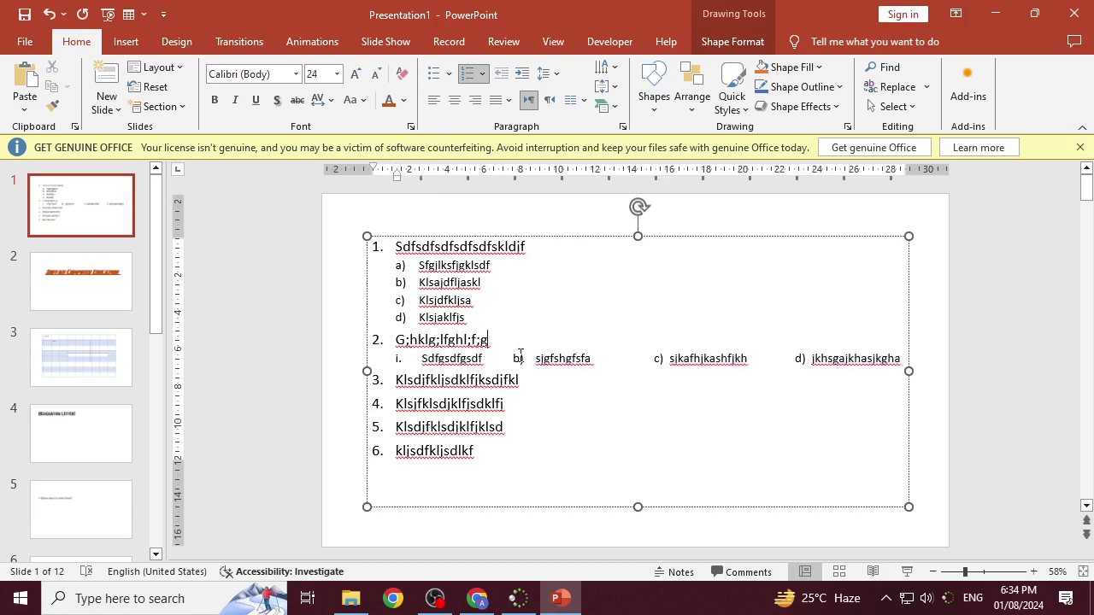
key("BackSpace")
type("ii")
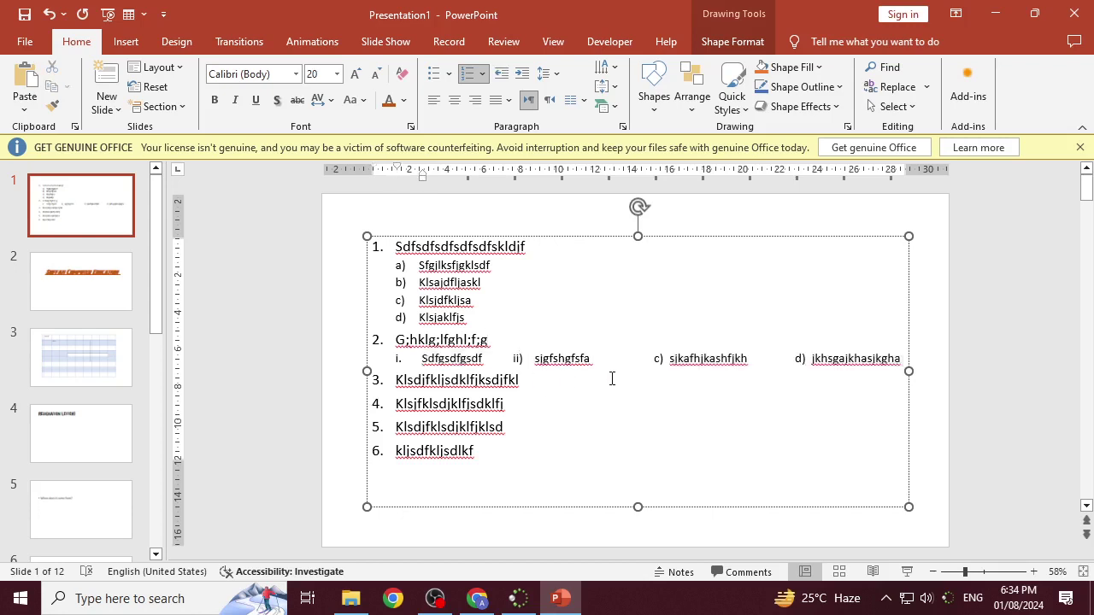
left_click(659, 359)
key("BackSpace")
type("iii")
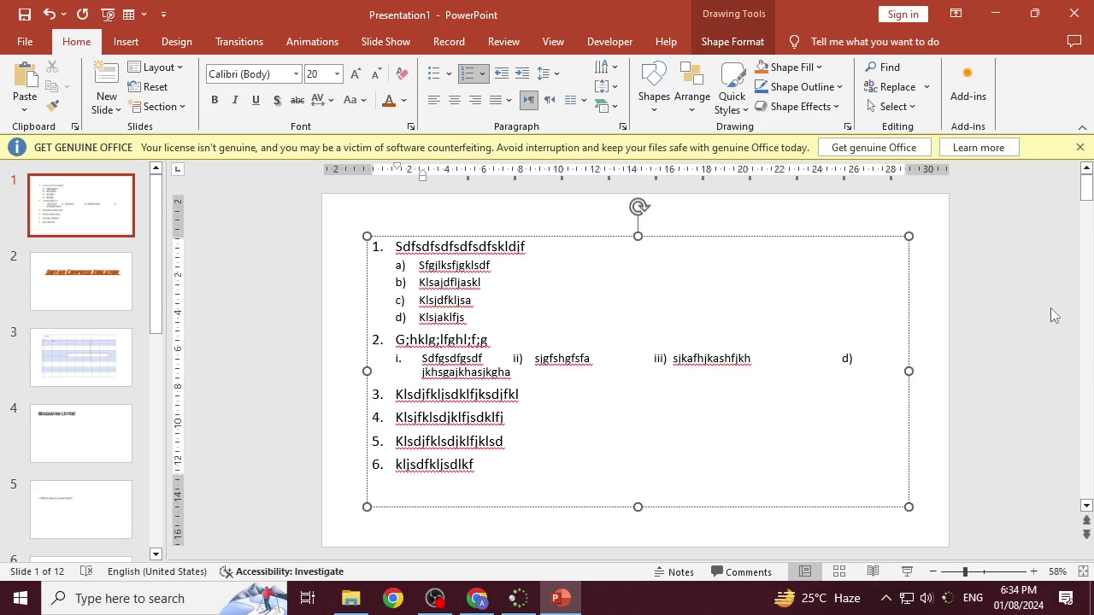
left_click(484, 78)
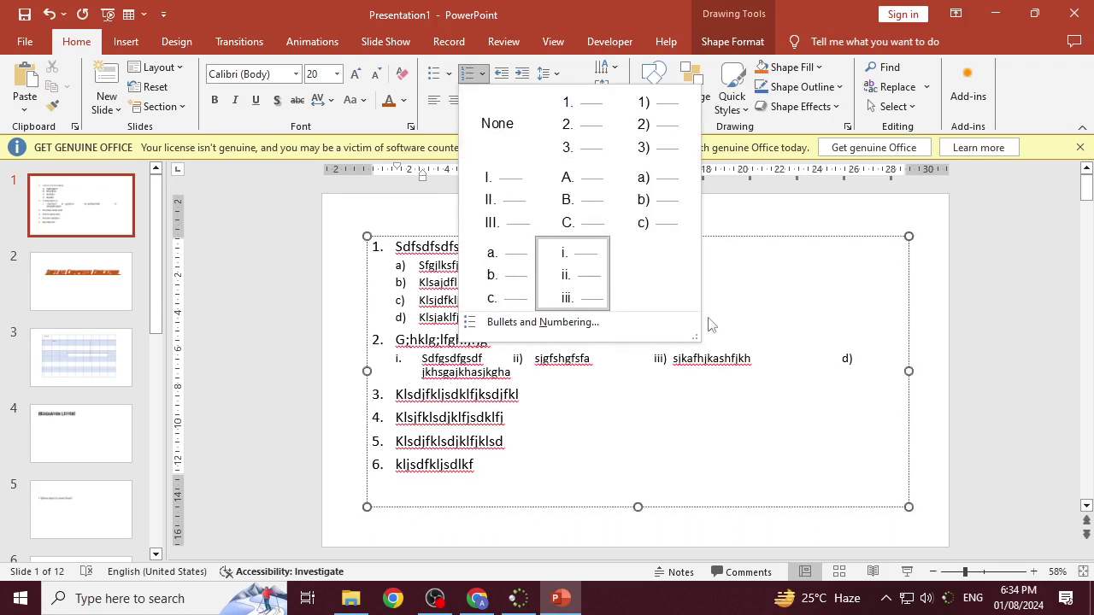
left_click(604, 324)
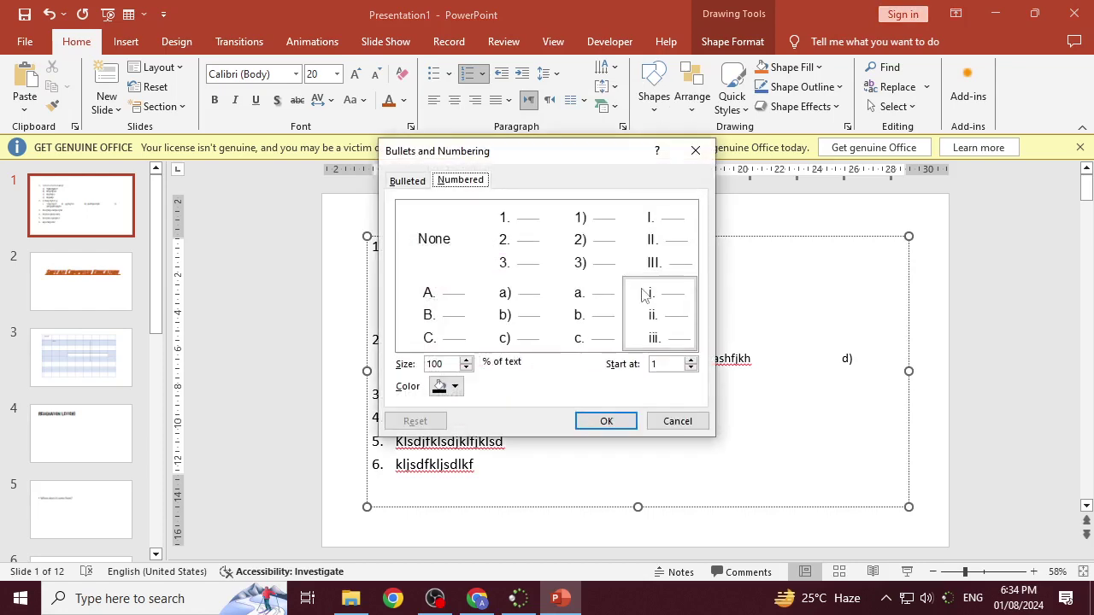
left_click(648, 294)
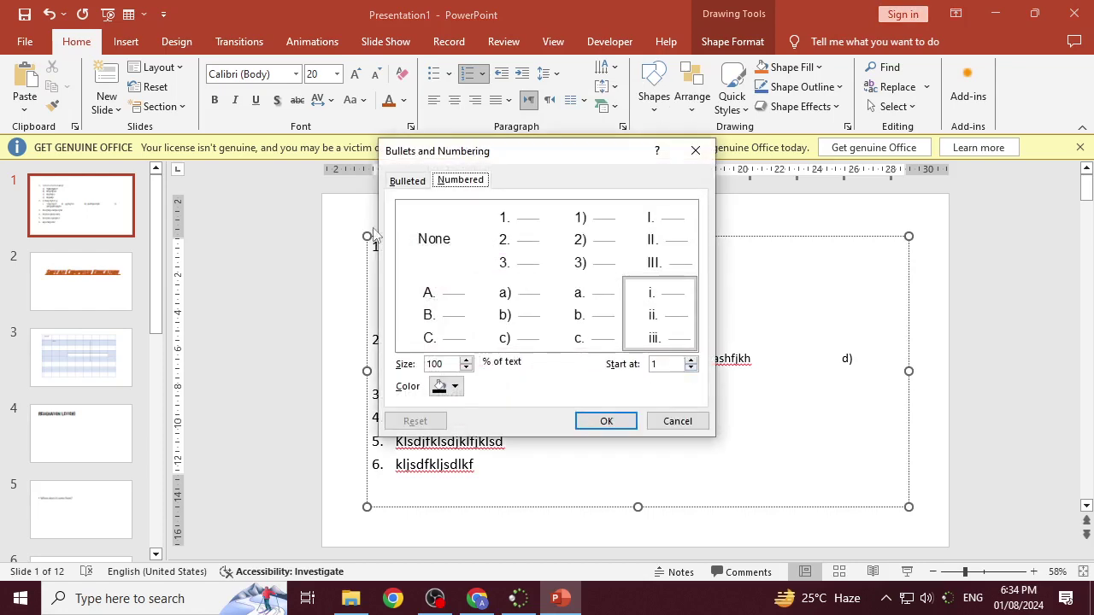
left_click(407, 181)
left_click(689, 390)
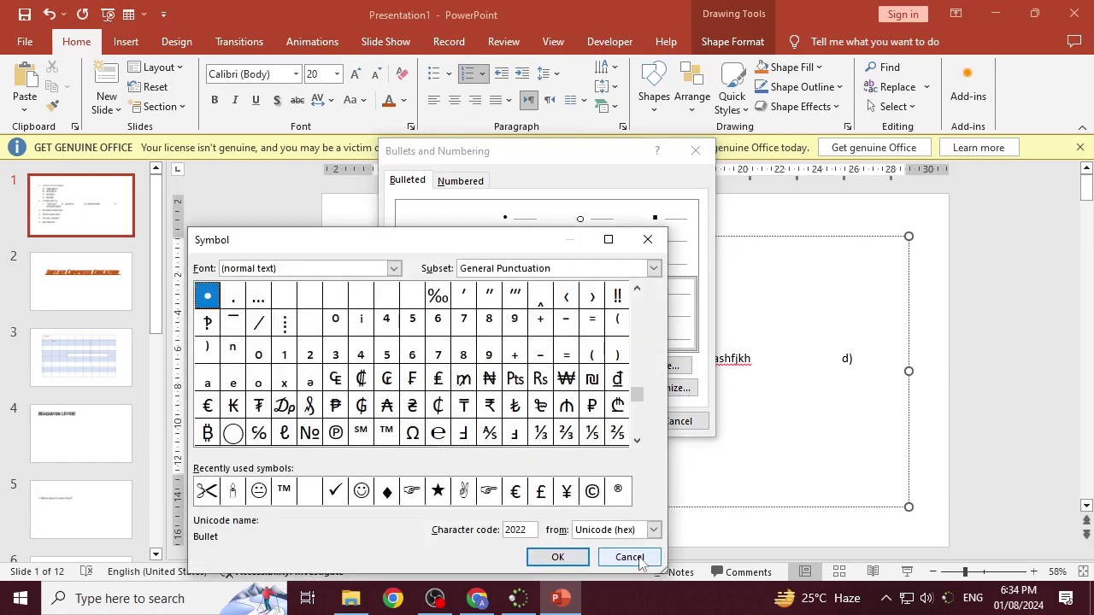
left_click(629, 556)
left_click(695, 150)
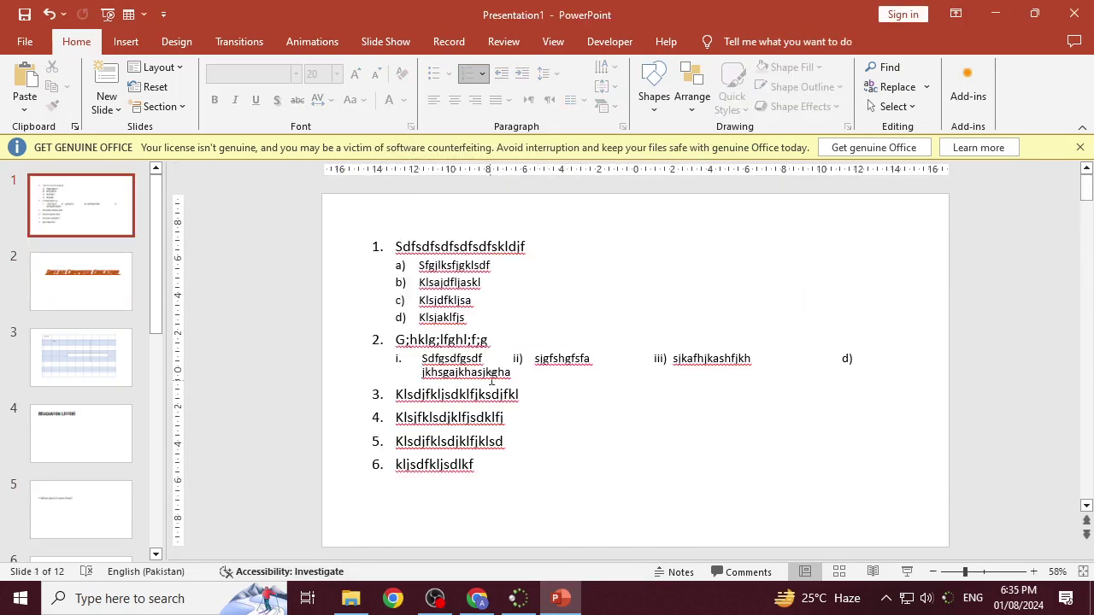
left_click(492, 381)
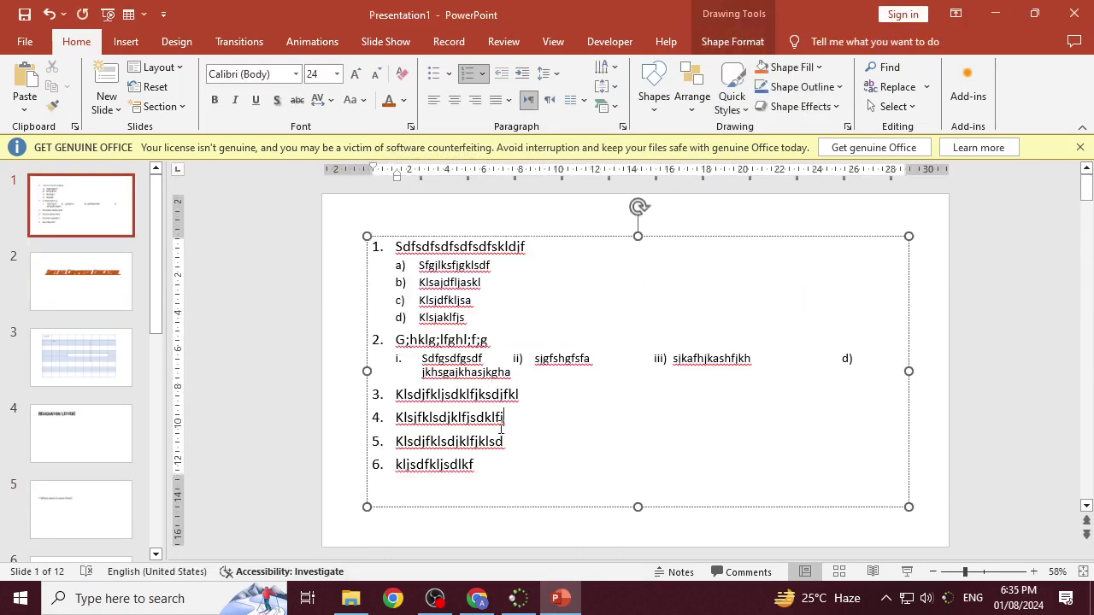
Step: Split the text box into two columns, add filler to the ii) item, then delete all the text
left_click(584, 102)
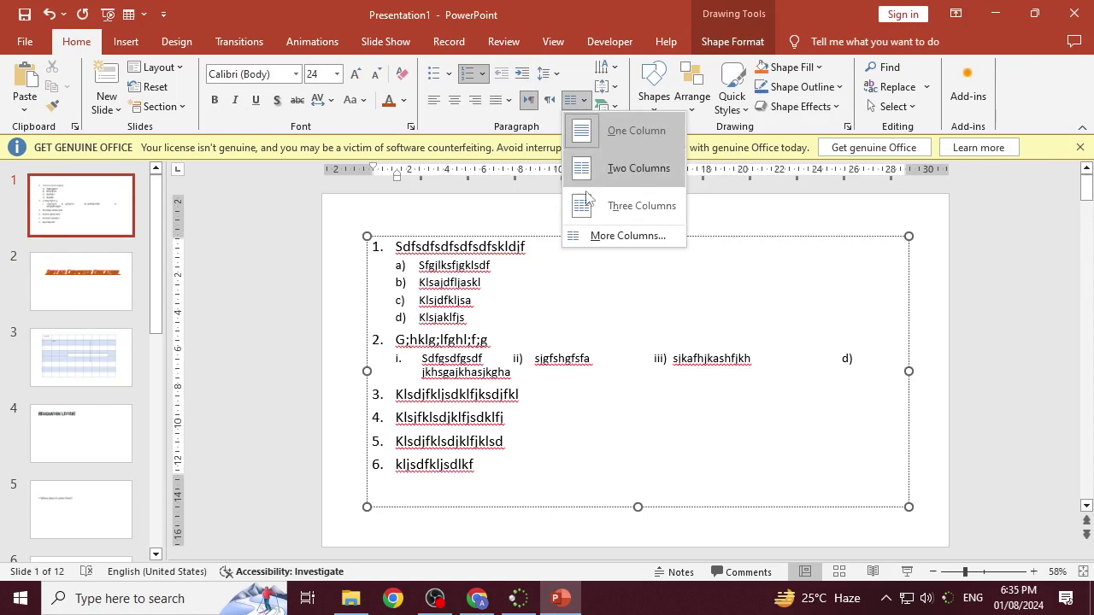
left_click(633, 169)
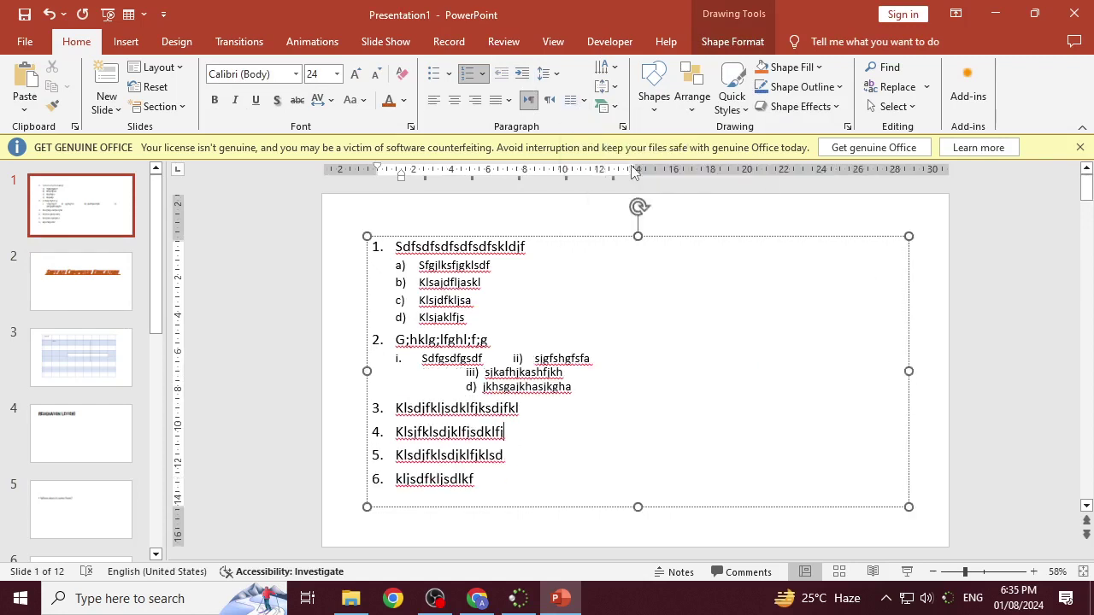
left_click(637, 354)
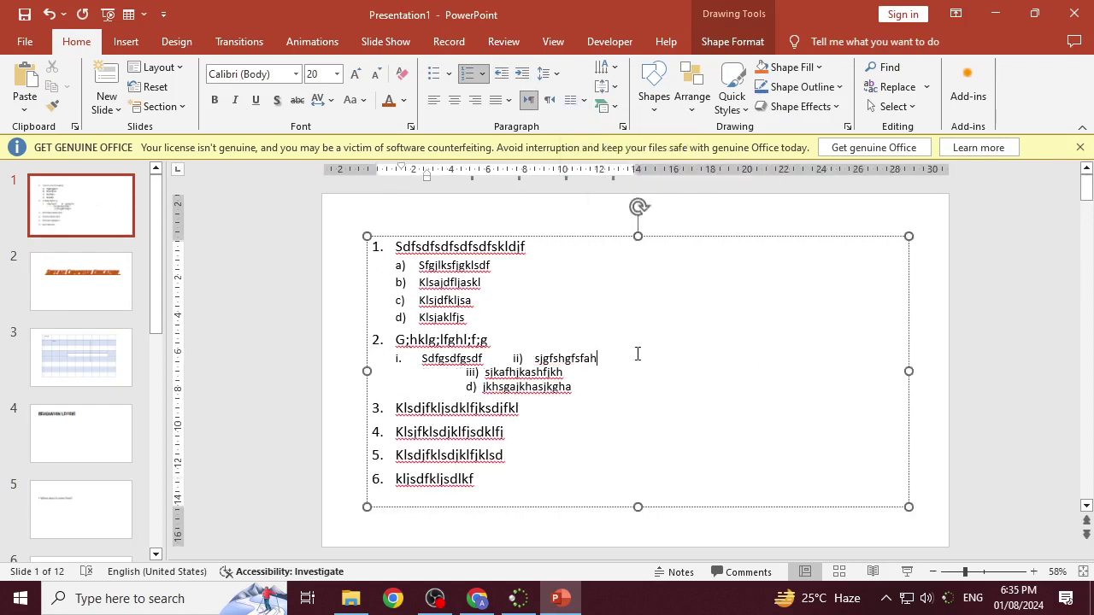
type("judjfjdfjh")
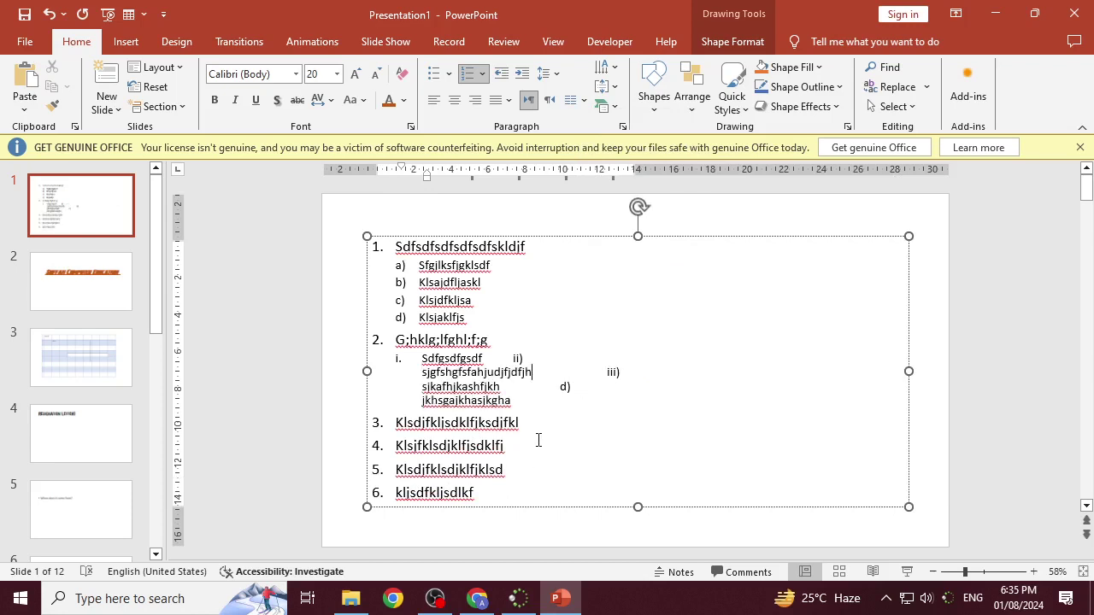
key("ctrl+a")
key("Delete")
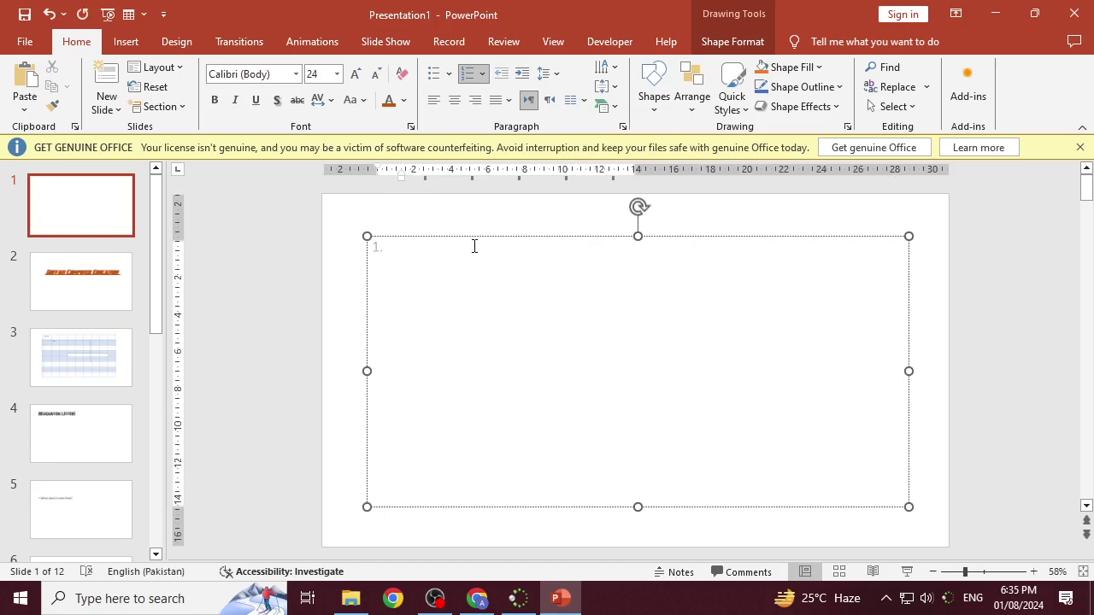
Step: Remove numbering from the empty box and type one unnumbered line of filler text
key("BackSpace")
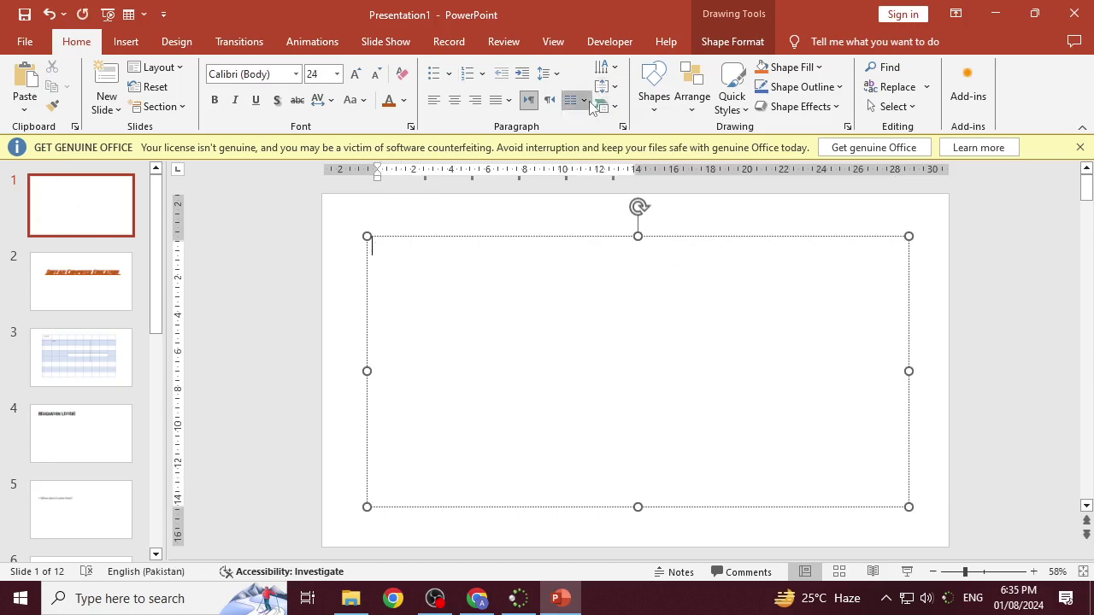
left_click(589, 105)
left_click(620, 170)
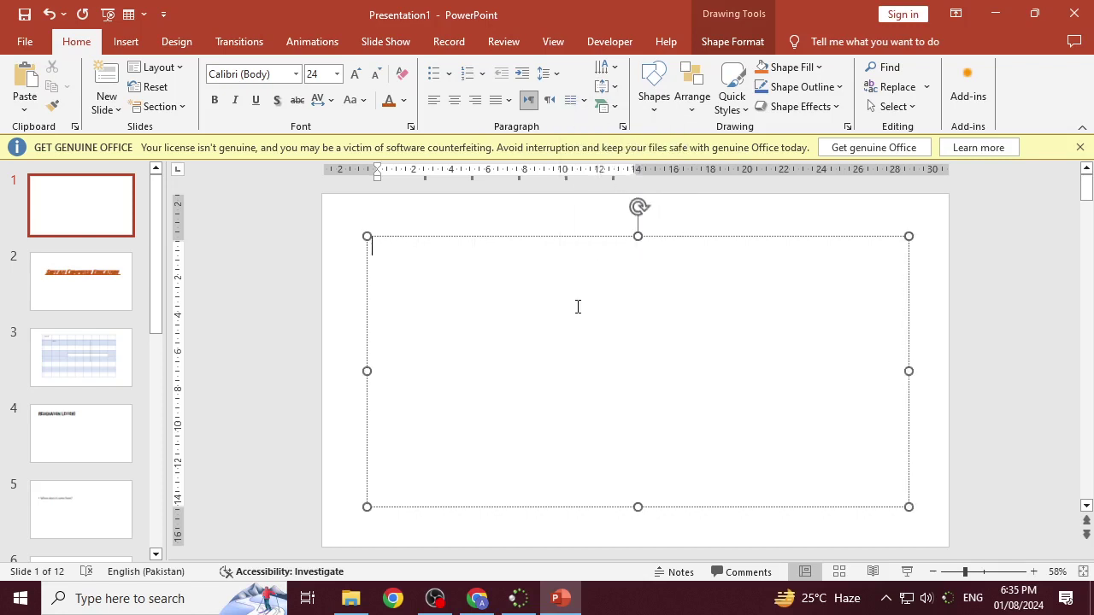
type("ghfghdfhdfhdfhdf")
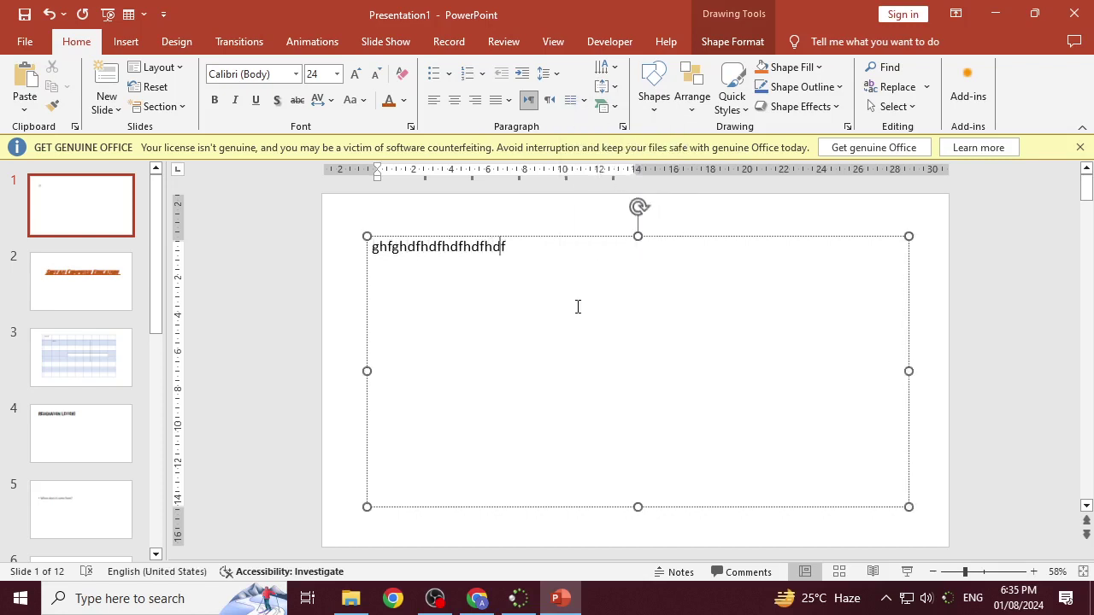
type("hdfhdfhdfhdfhdfhdfhdfh")
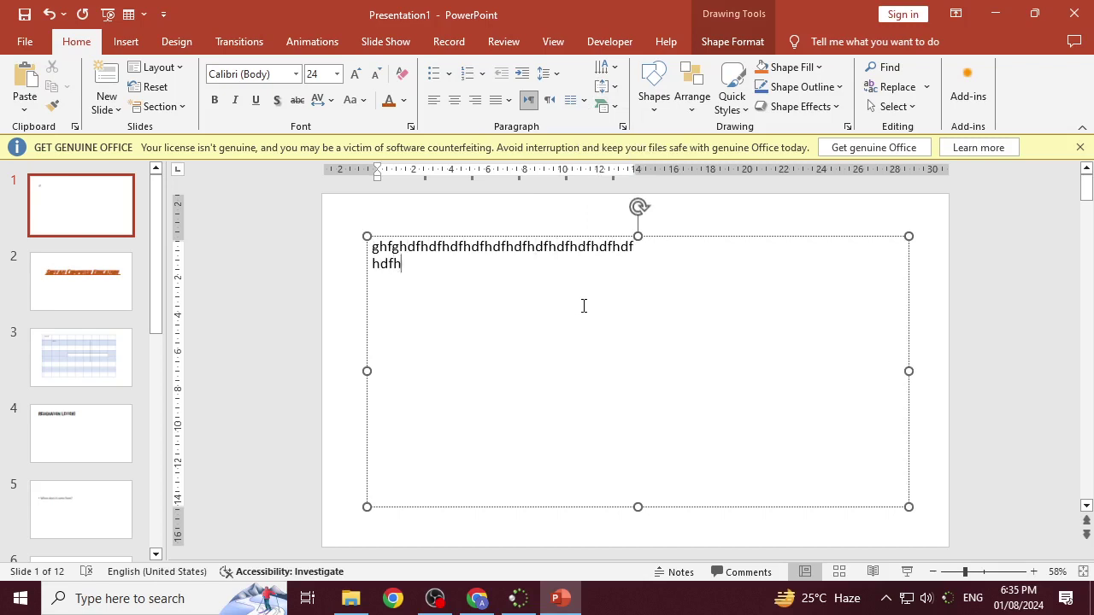
type("dfghdfhdfhdfhdfhdfh")
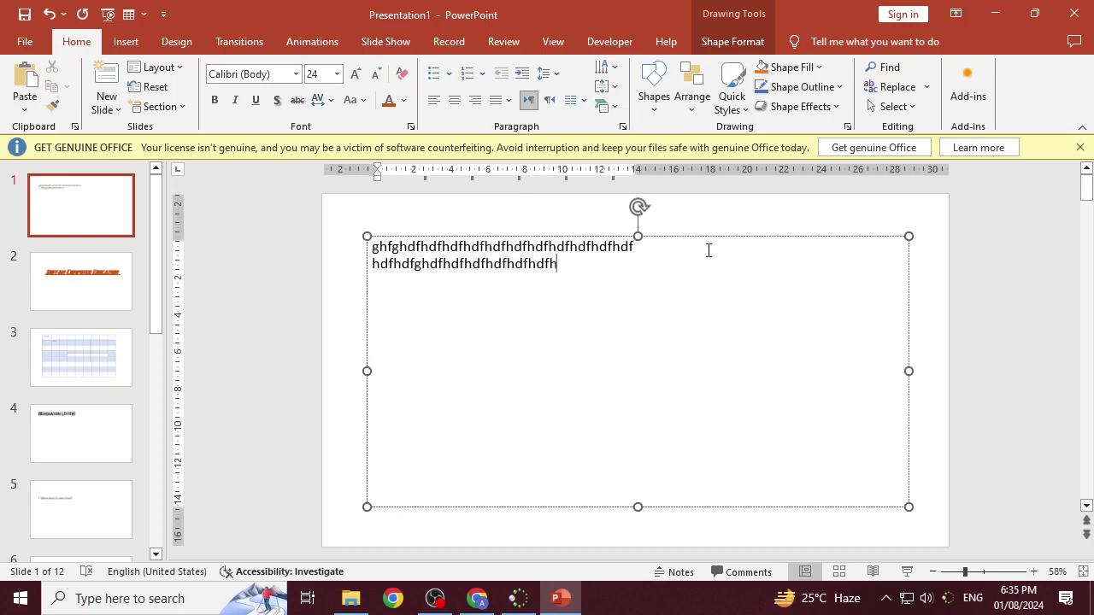
type("dfhdfhdfhdfhdfhdfhdfgfhdf")
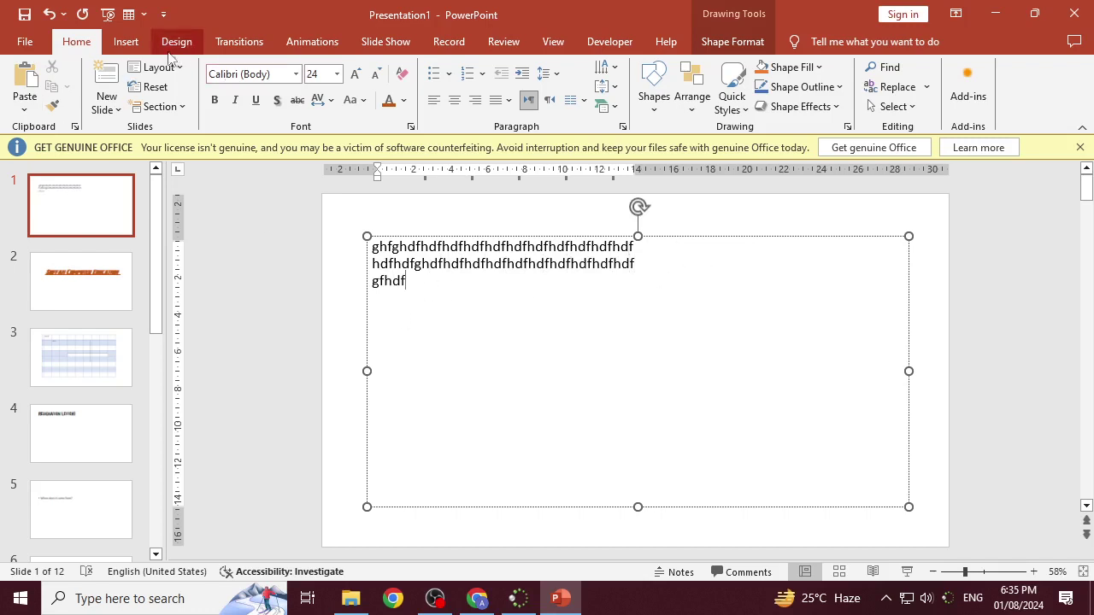
left_click(128, 43)
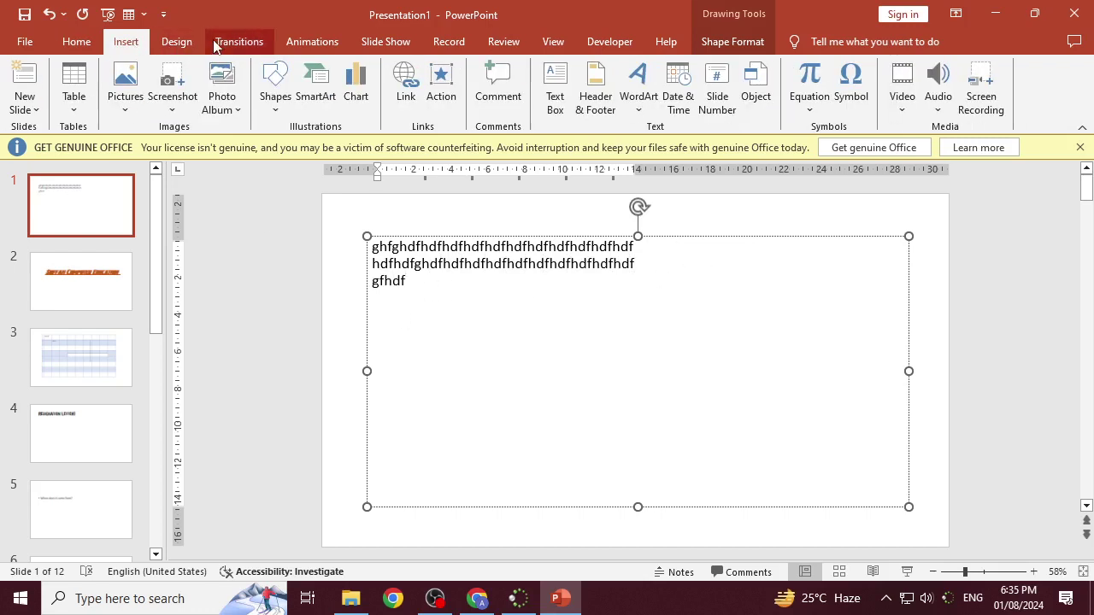
left_click(183, 51)
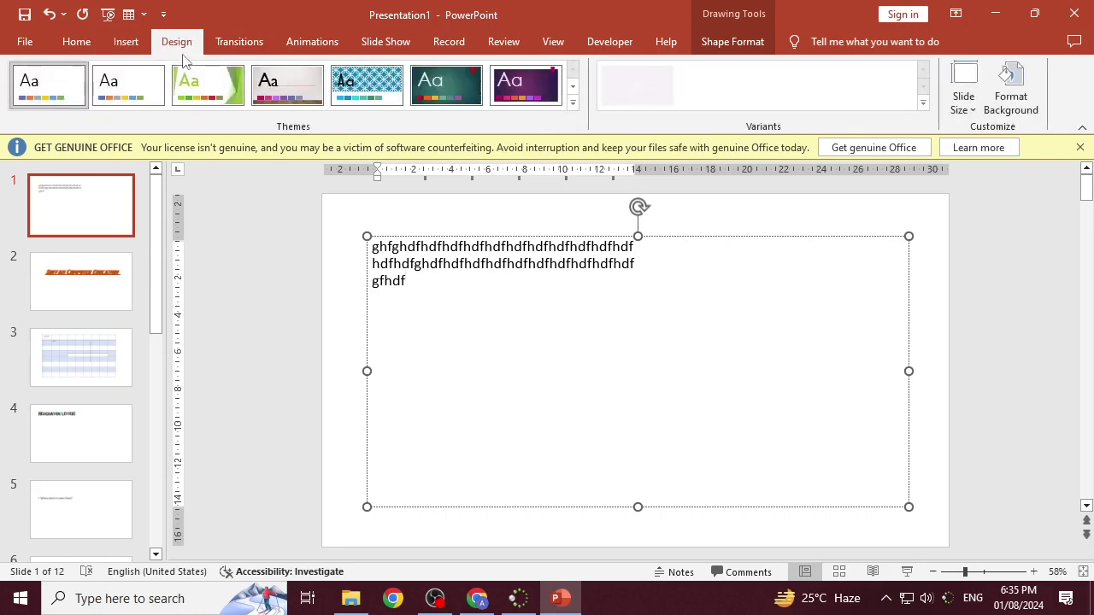
left_click(236, 43)
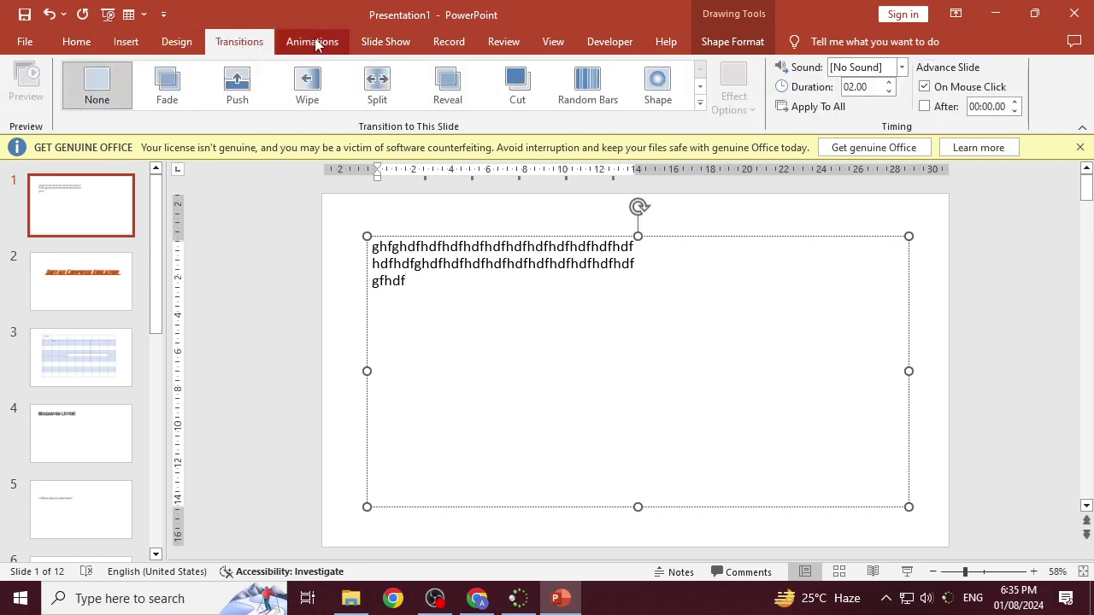
left_click(315, 42)
left_click(395, 42)
left_click(453, 43)
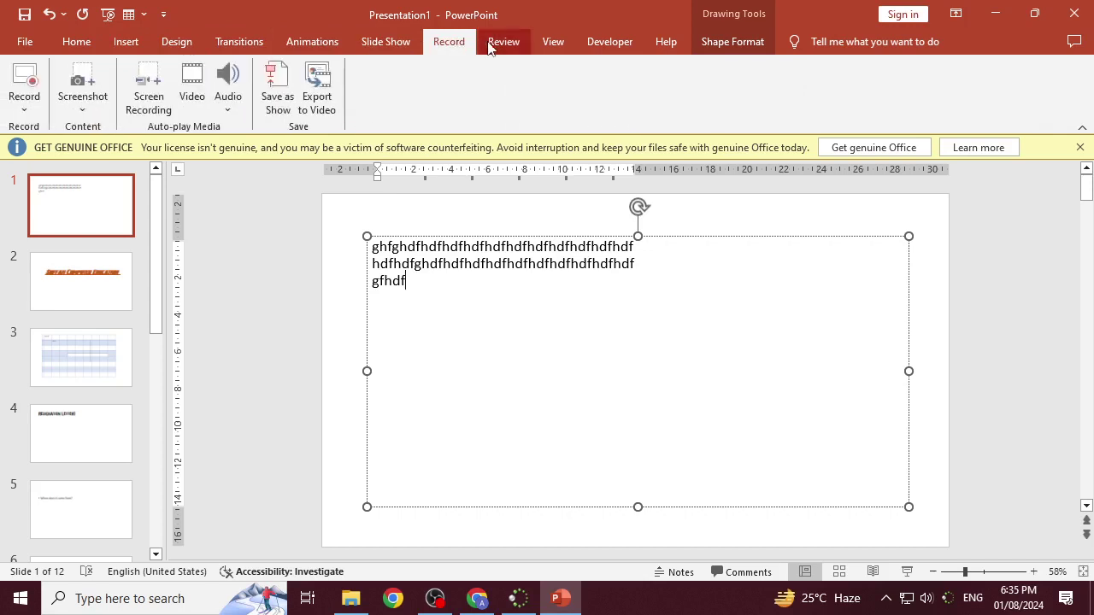
left_click(501, 42)
left_click(81, 42)
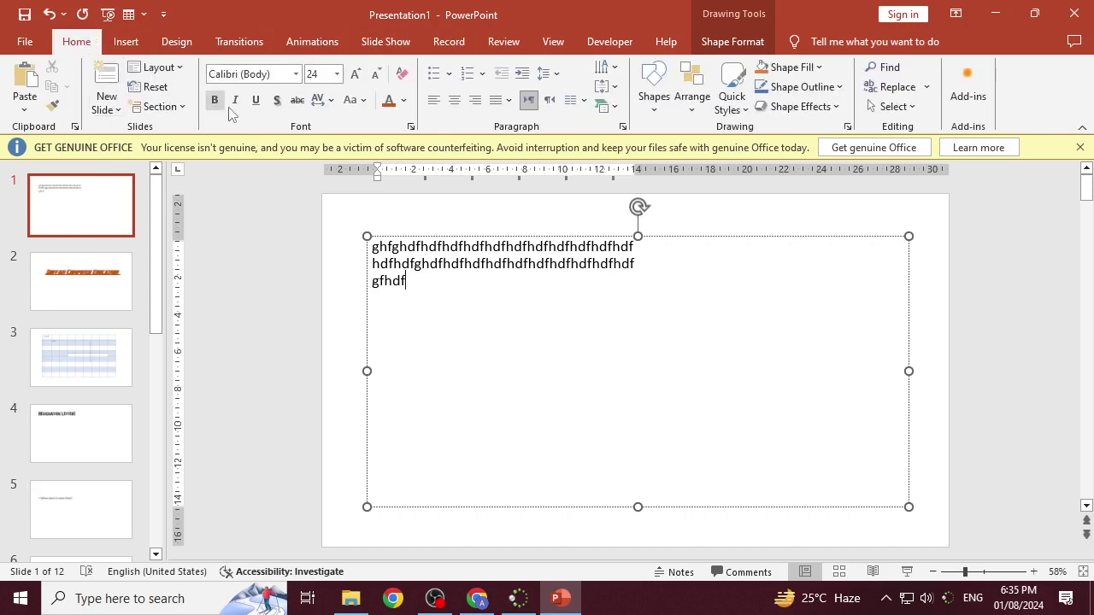
left_click(181, 108)
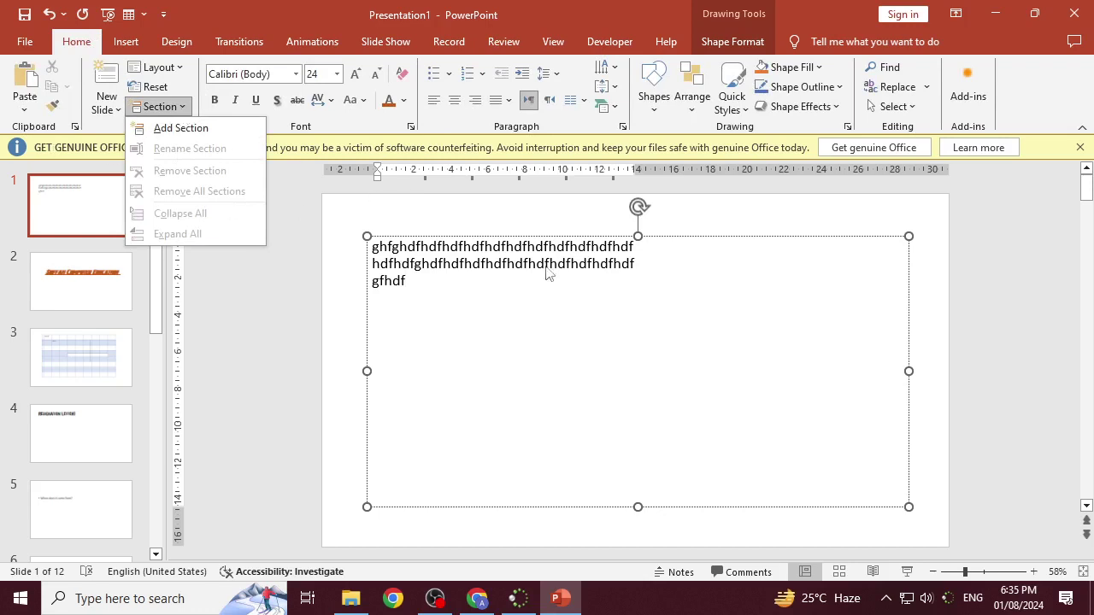
Step: Close the Section options and place the caret after the last line of text
left_click(183, 106)
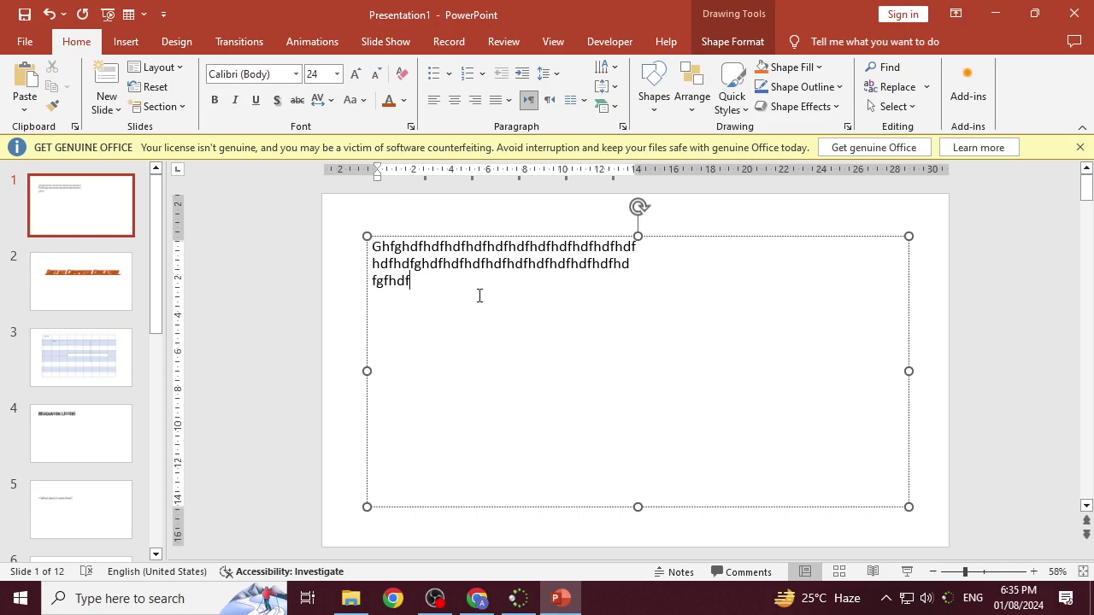
triple_click(831, 252)
left_click(441, 294)
Step: Shorten the text box to half height, delete the 'weftgsdfgsd' line, and type more filler text
type("ftgsdfgsd")
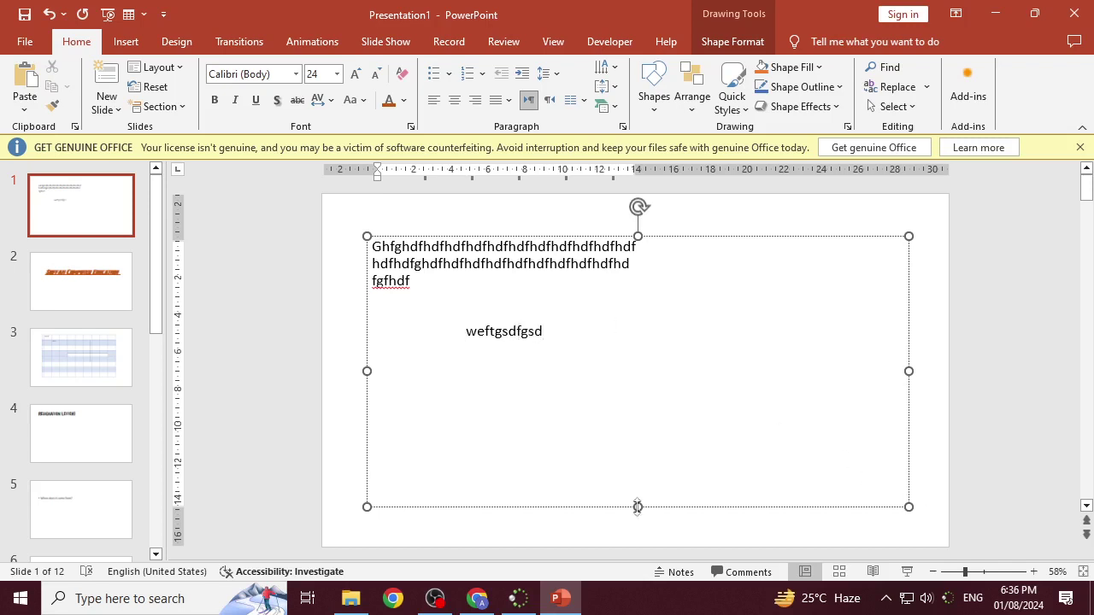
left_click_drag(637, 507, 635, 359)
left_click_drag(543, 331, 413, 340)
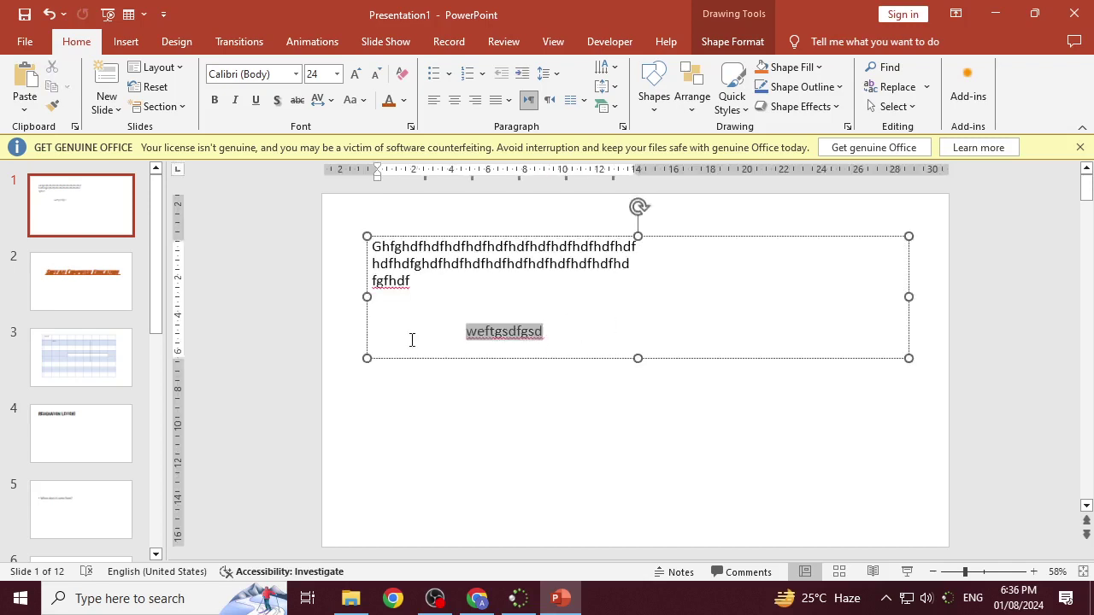
key("BackSpace")
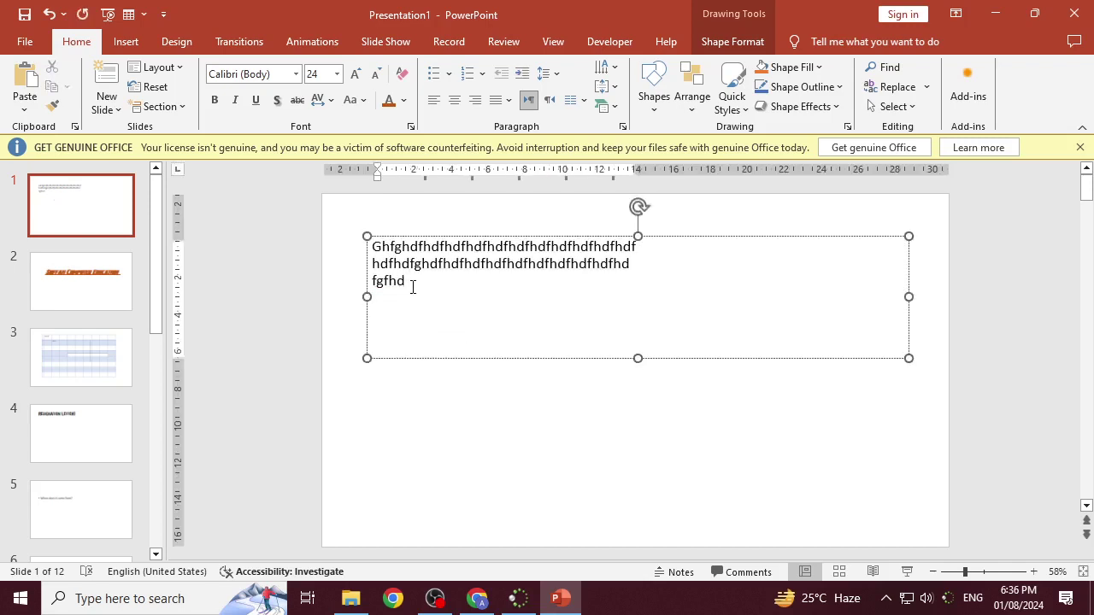
type("cvbnfhgfhgdfghdf")
type("ggdfghgghggf")
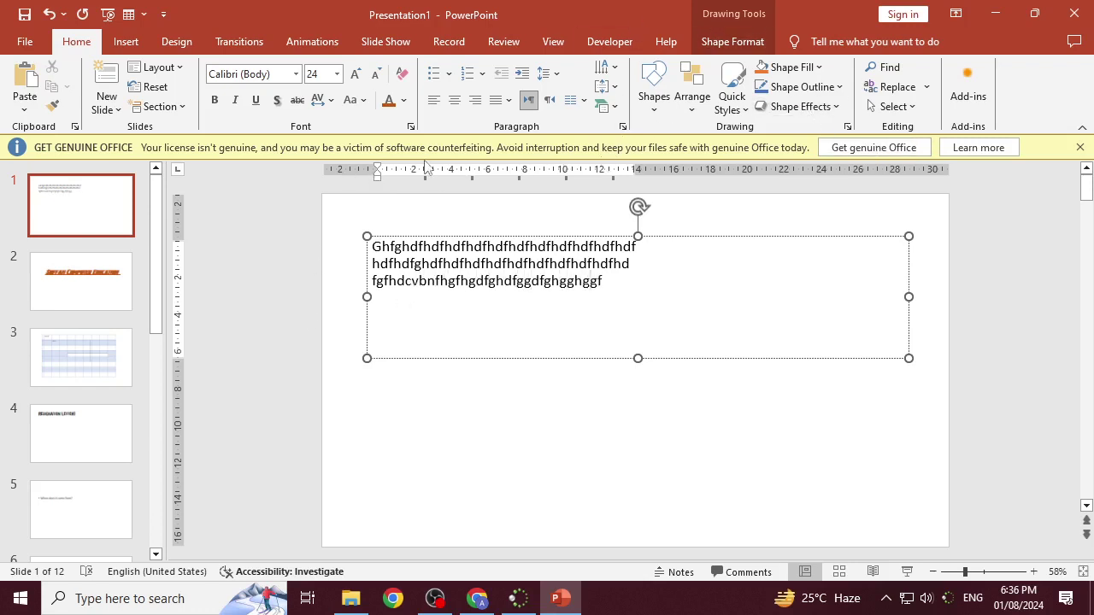
type("hdfgdfhdfhdfhd")
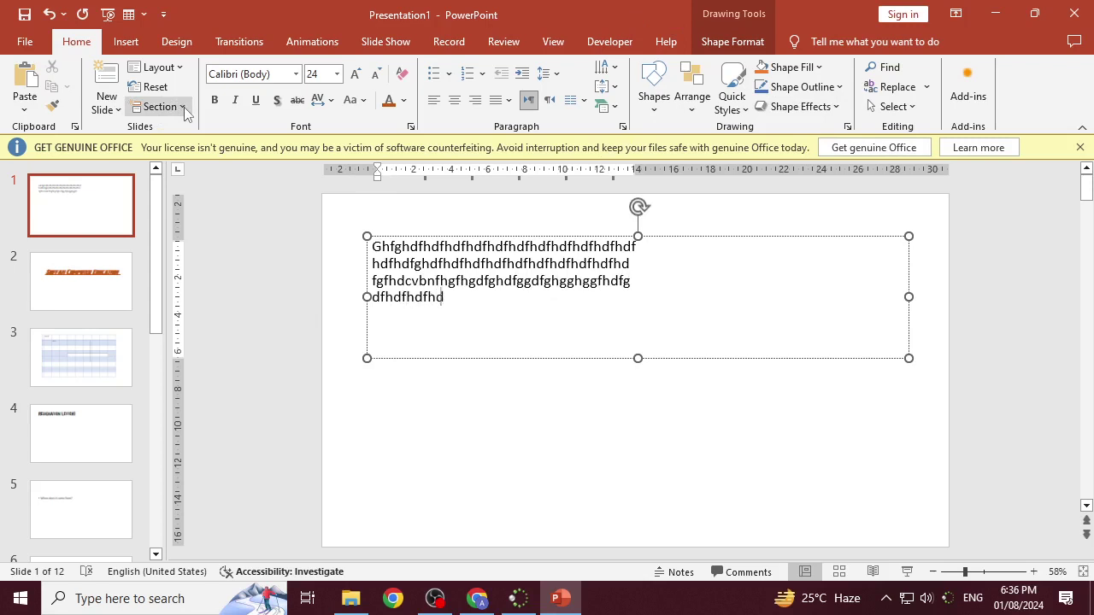
type("hhhhhhhhhhhhhhhhhhhhhhhhhhhhhhhhhhhhhhhhh")
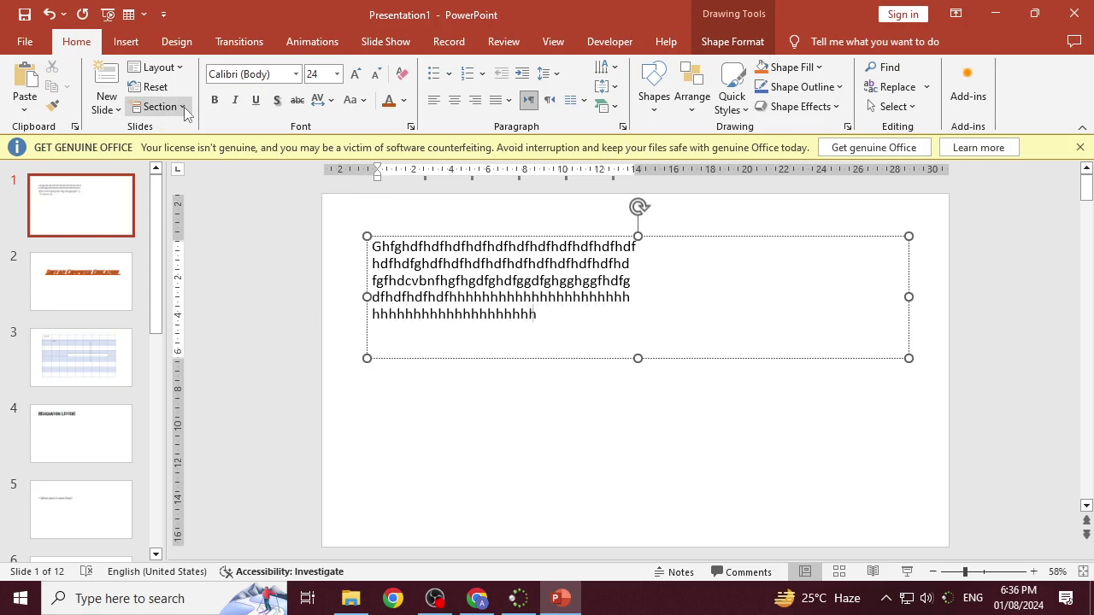
type("hhhhhhhhhhhhhhhhhhhhhhhhhhhhhhhhhhhh")
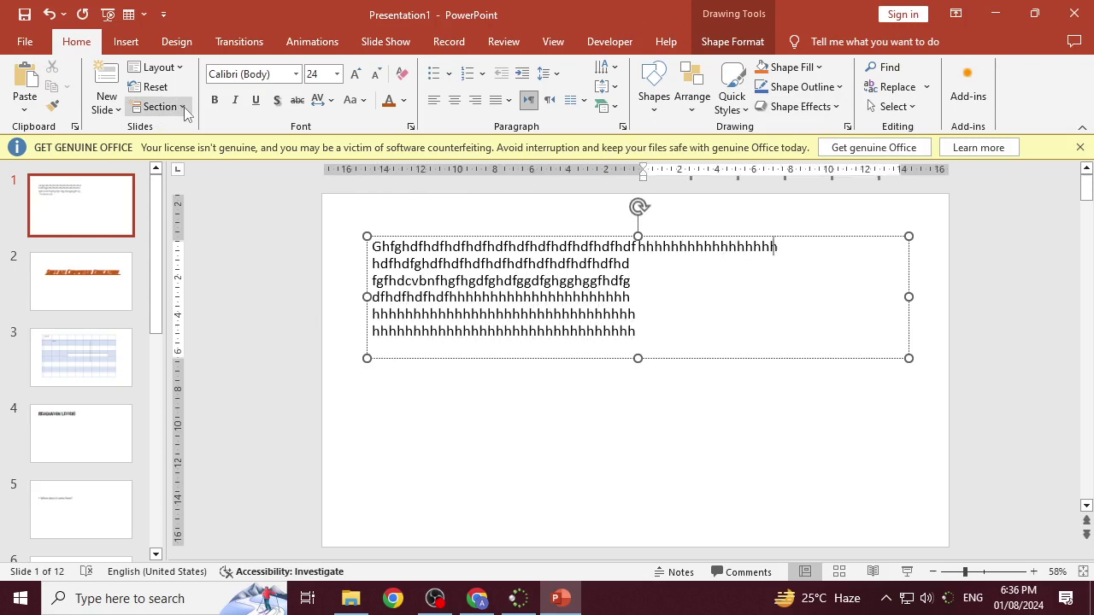
type("hhhhhhhhhhhhhhhhhhhhhhhhhhhhhhhhhhhhhhhhhhhhhhhhhhhhhhhhhhhhhhhhhhhhhhhhhhhhhhhhhhhhhhhhh")
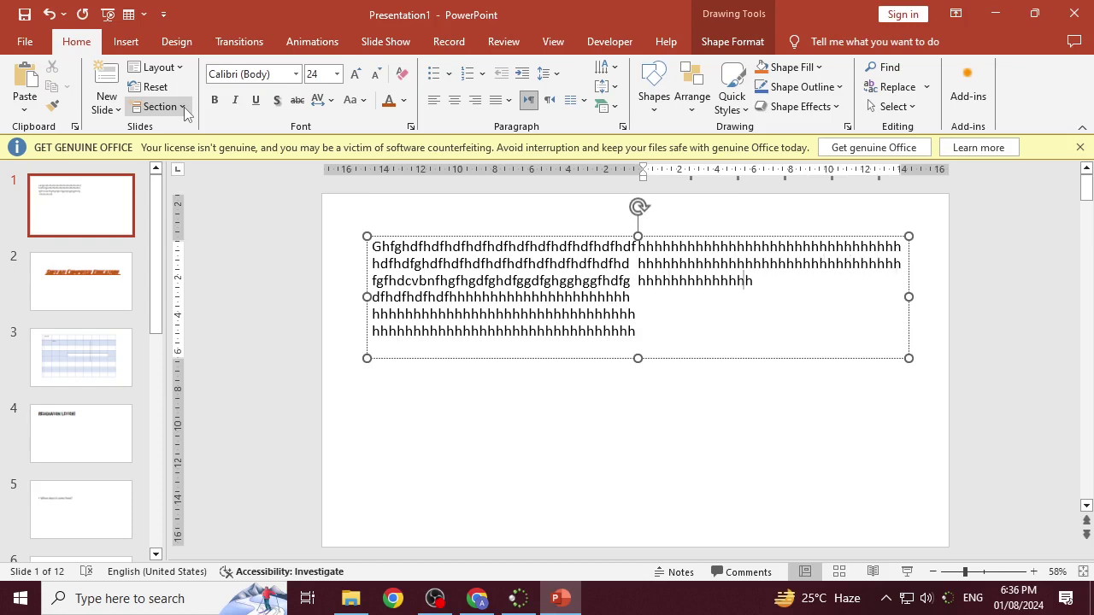
type("hhhhhhhhhhhhhhhhhhhhhhhhhhhhhhhhhhhhhhhhhhhh")
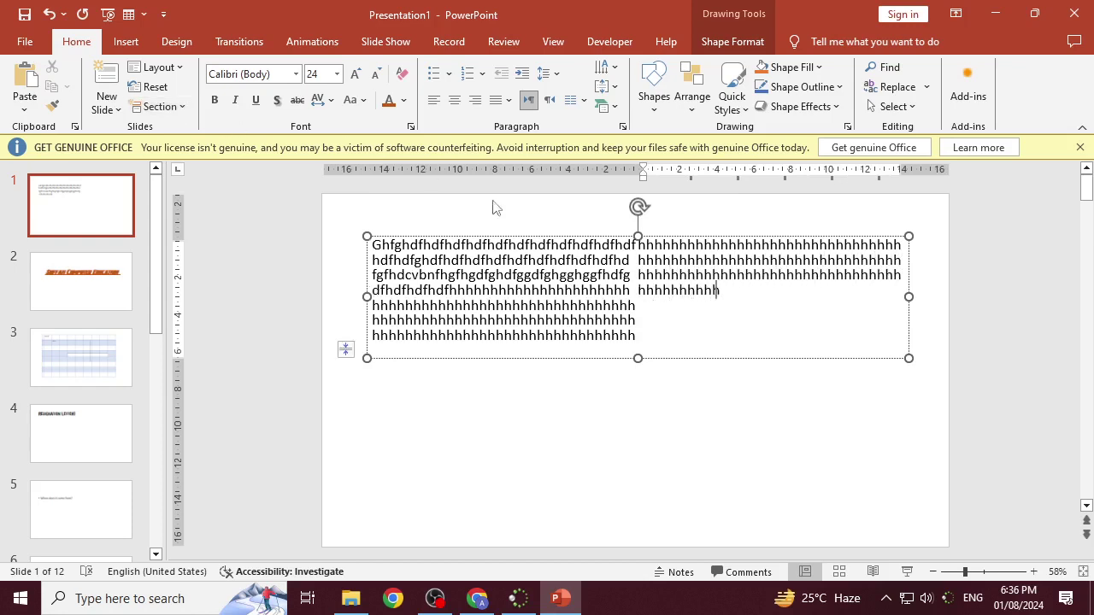
type("hhhhhhhhhhhhhhhhhhhhhhhhhhhhhhhhhhhhhhh")
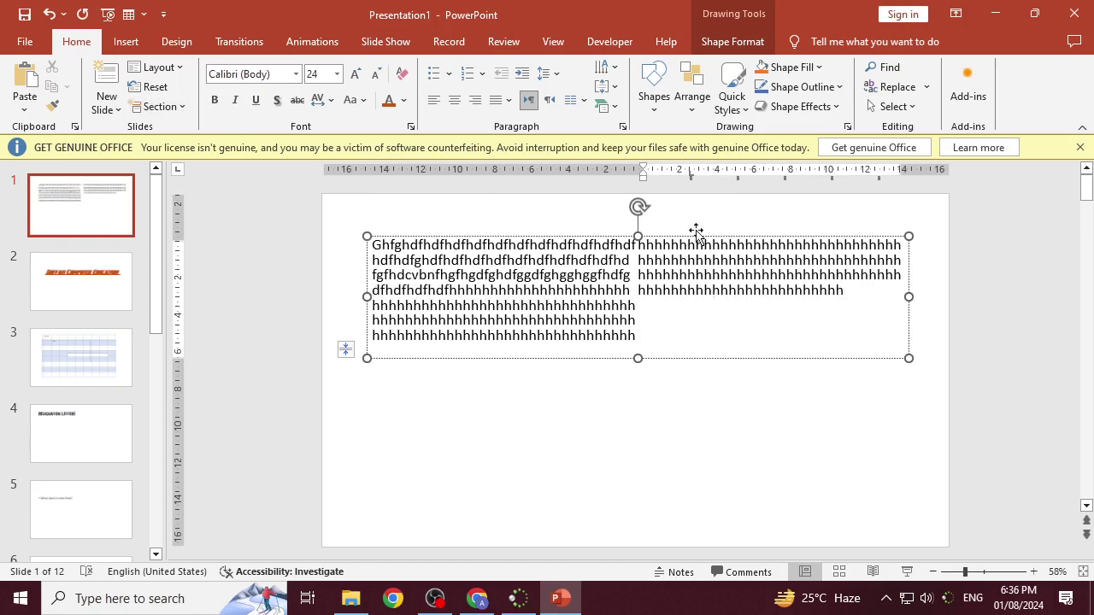
Step: Select the two-column filler text box by its border and delete it
key("shift+Up")
key("shift+Up")
key("shift+Up")
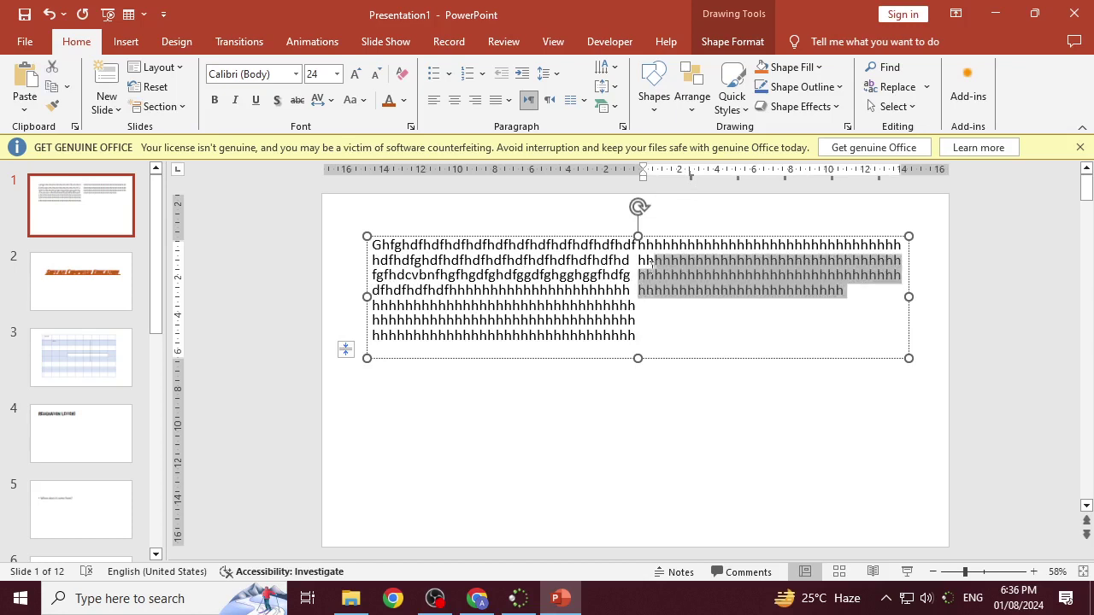
key("shift+Up")
key("shift+Up")
key("shift+Up")
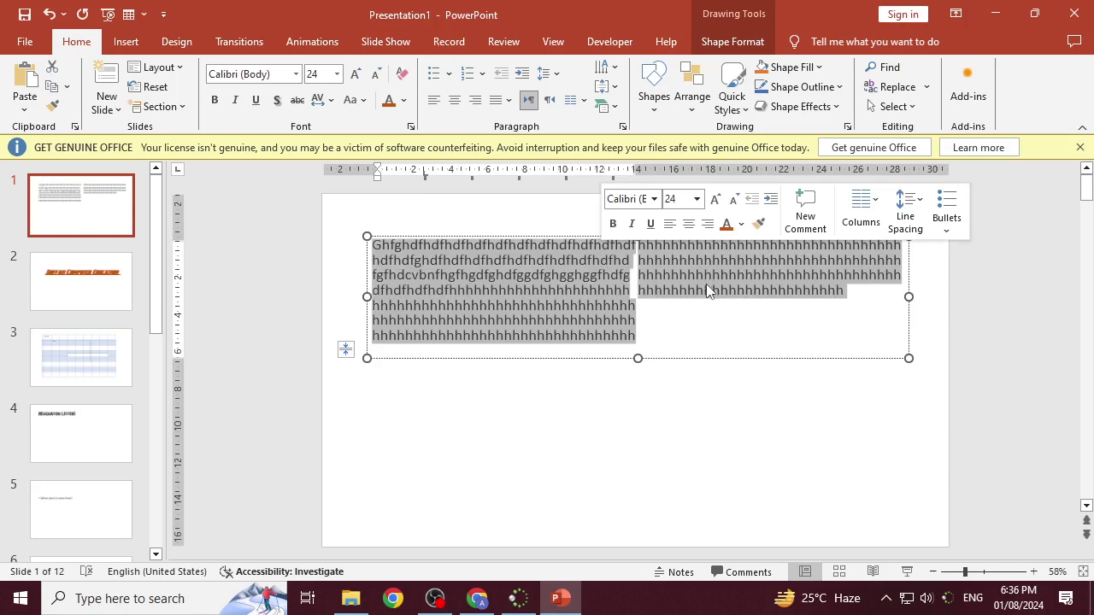
left_click(119, 111)
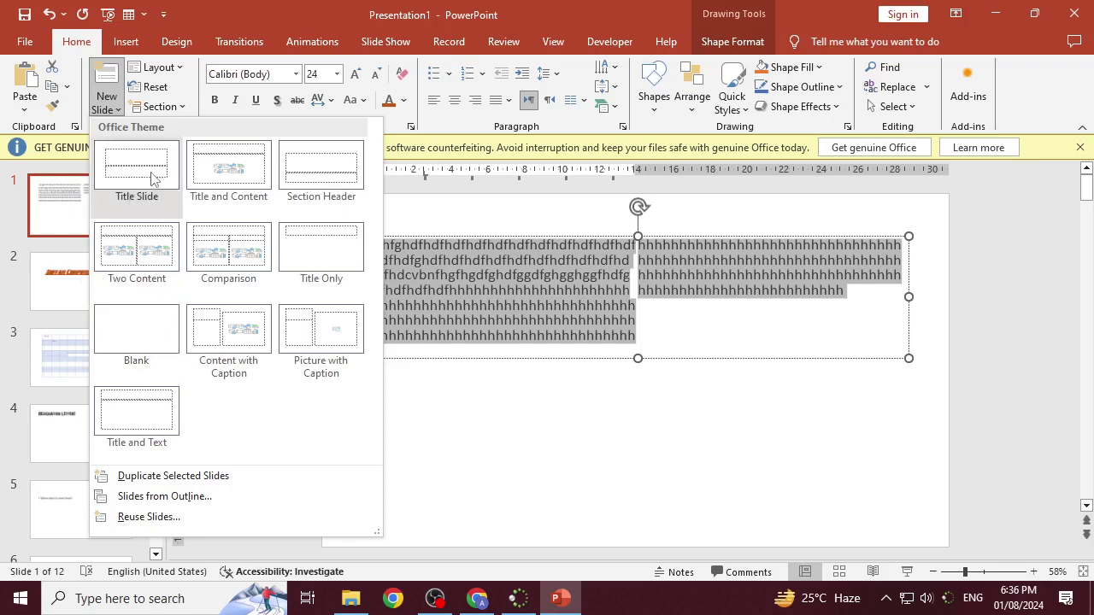
left_click(637, 409)
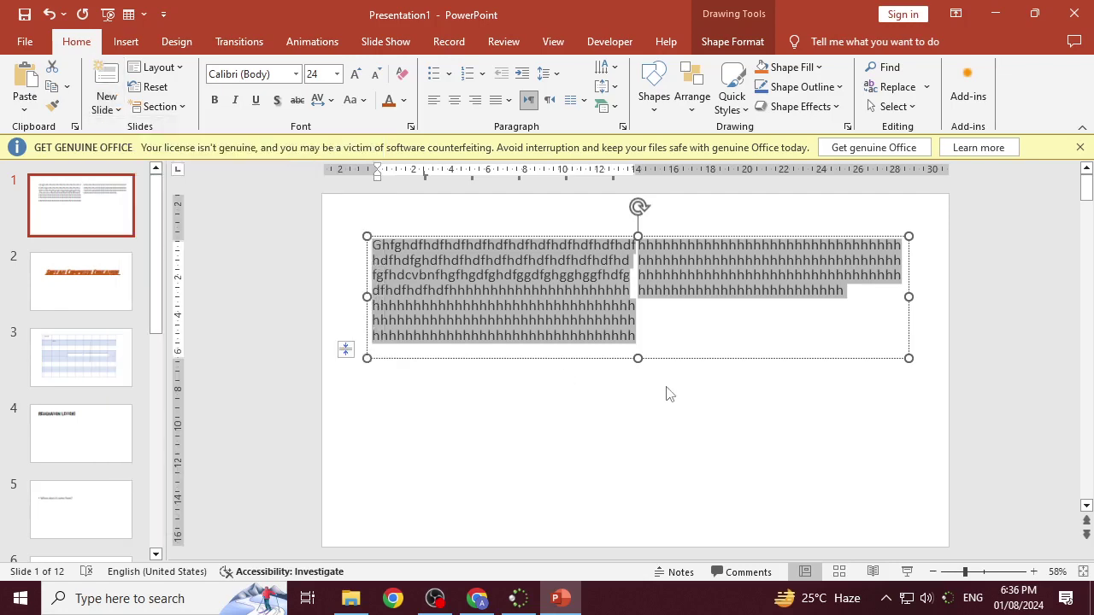
left_click(687, 363)
left_click(660, 298)
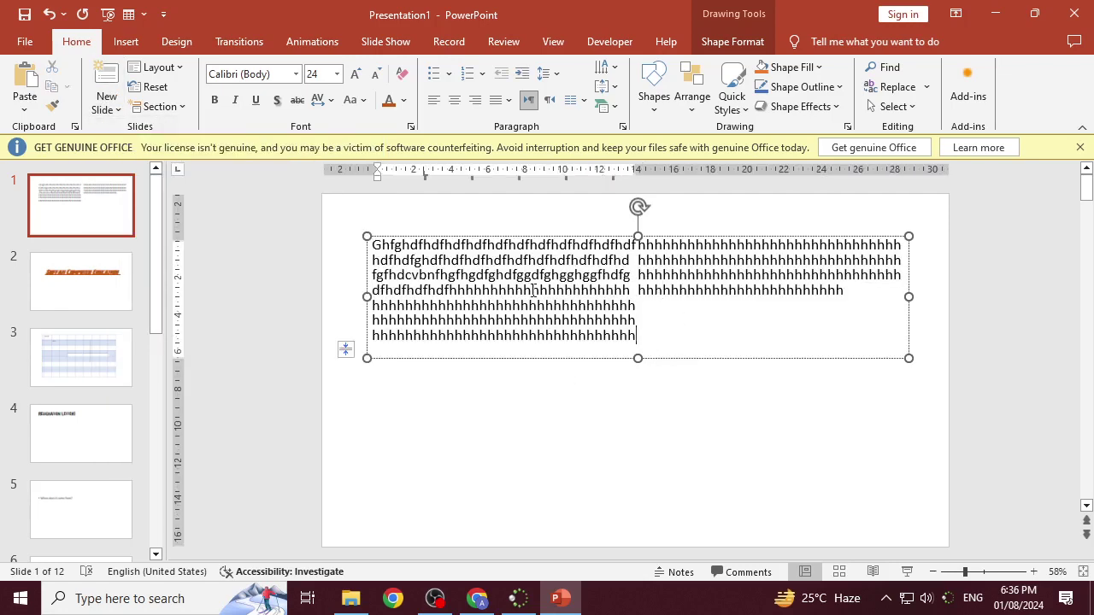
left_click(725, 339)
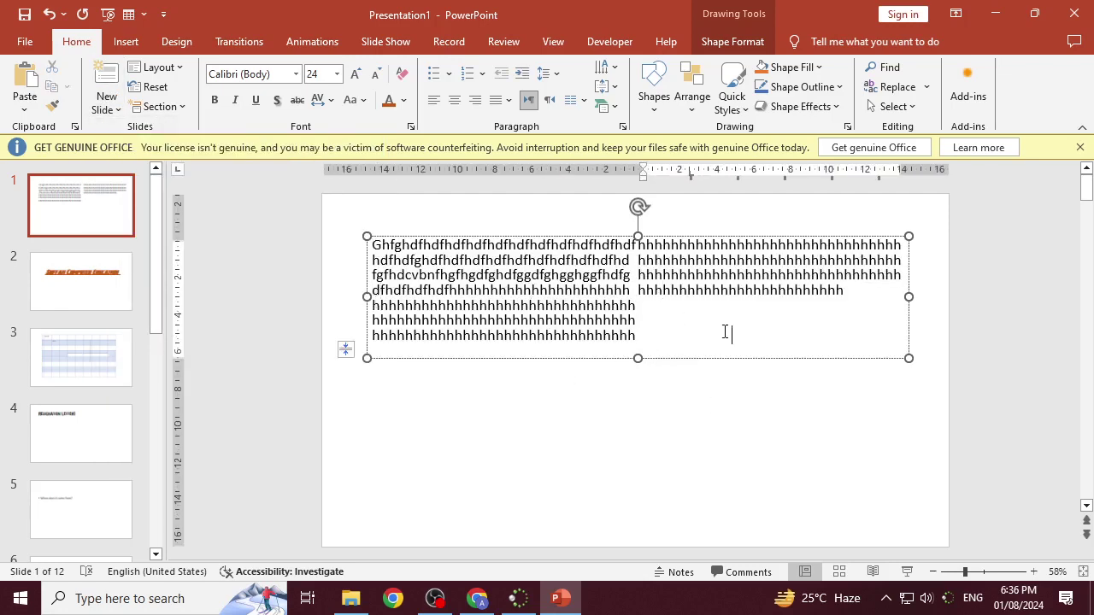
left_click(745, 359)
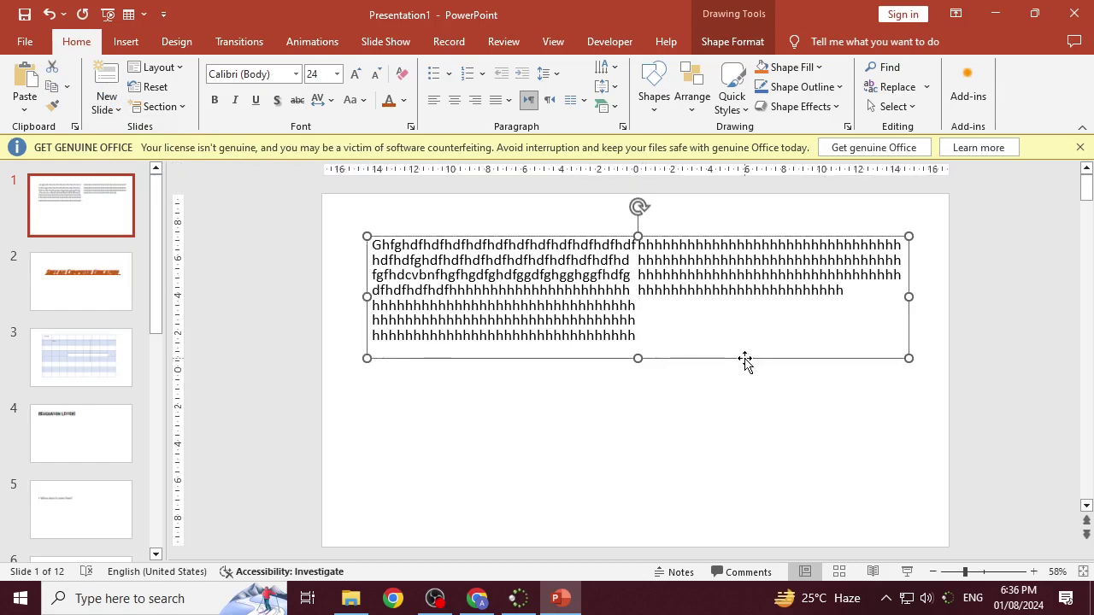
key("Delete")
Step: Type 'Suffah Computer Education' in the subtitle placeholder, then broadcast the screen via LanSchool Teacher
left_click(644, 387)
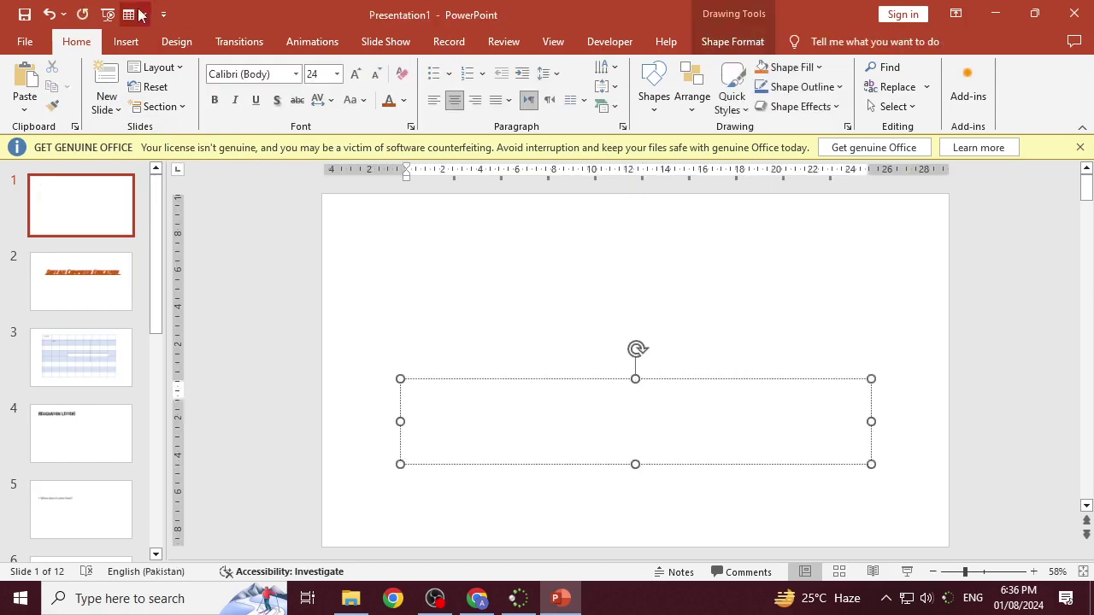
left_click(125, 41)
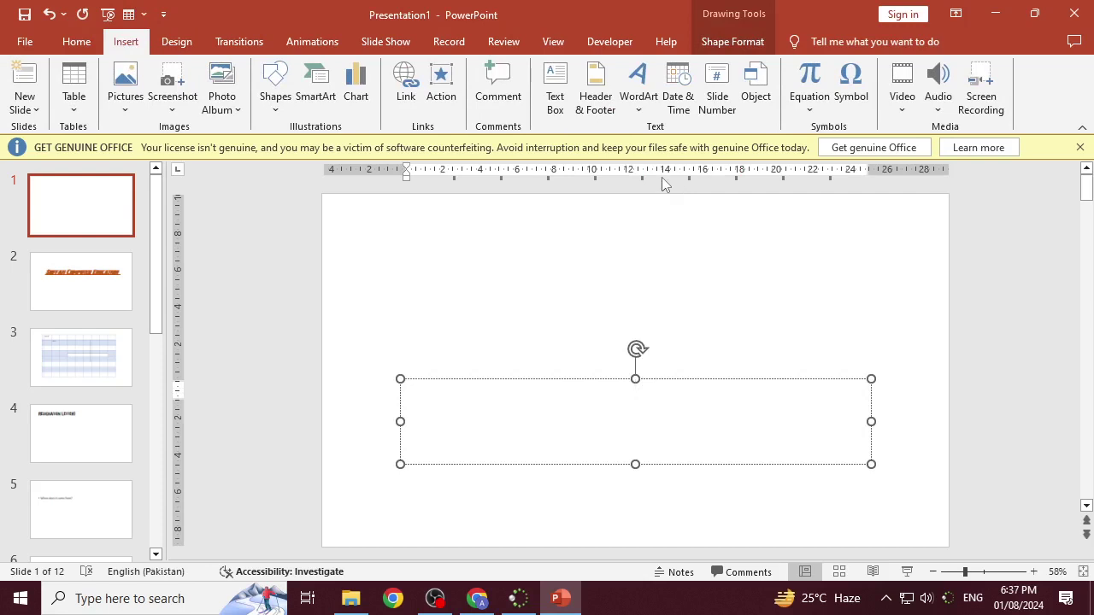
left_click(76, 41)
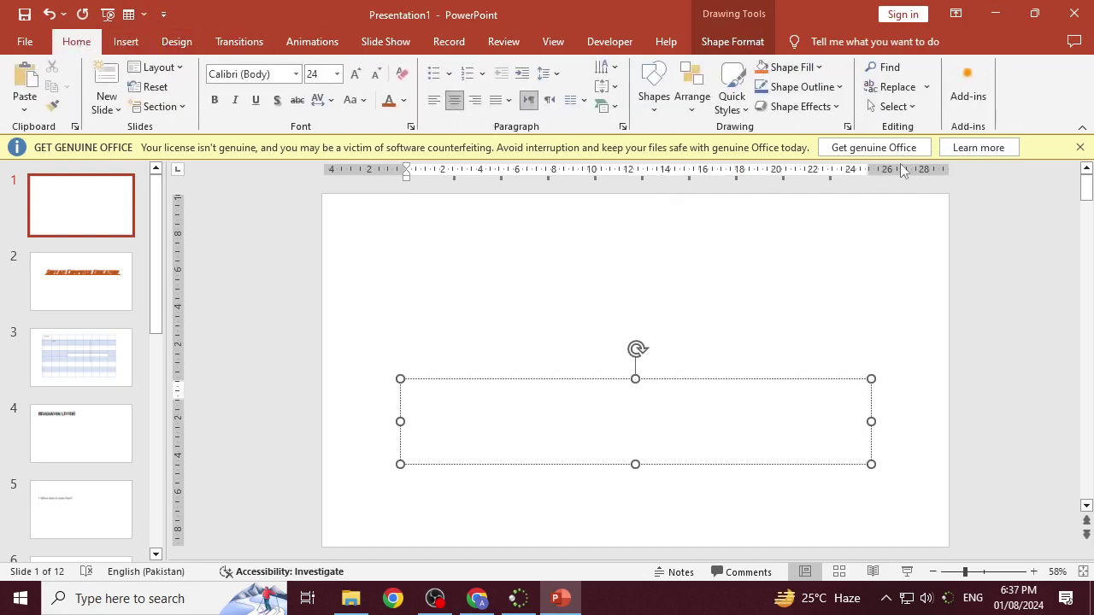
left_click(584, 104)
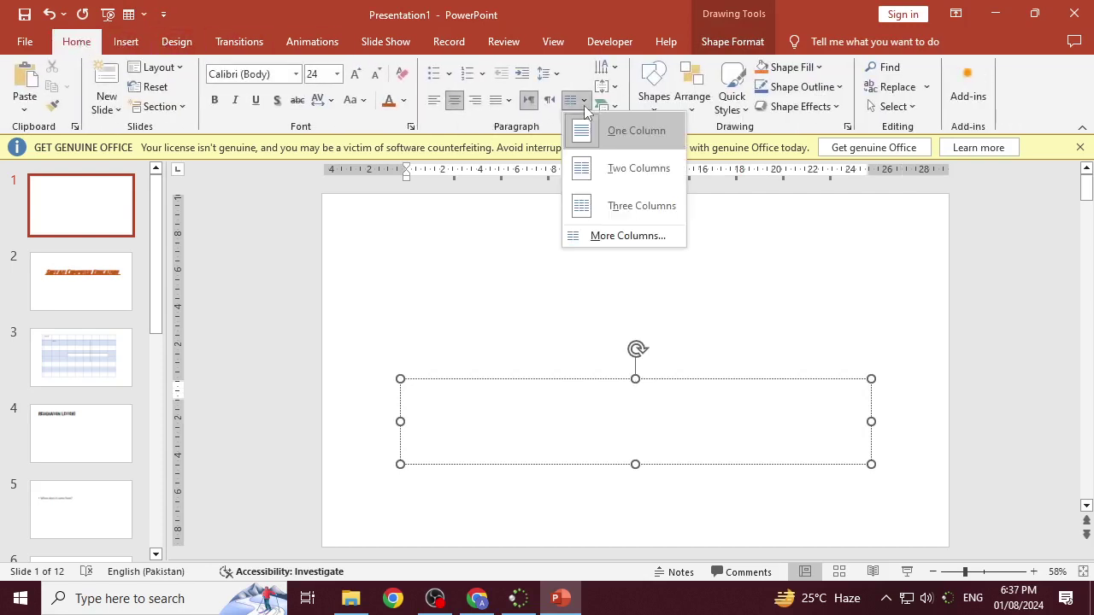
left_click(585, 108)
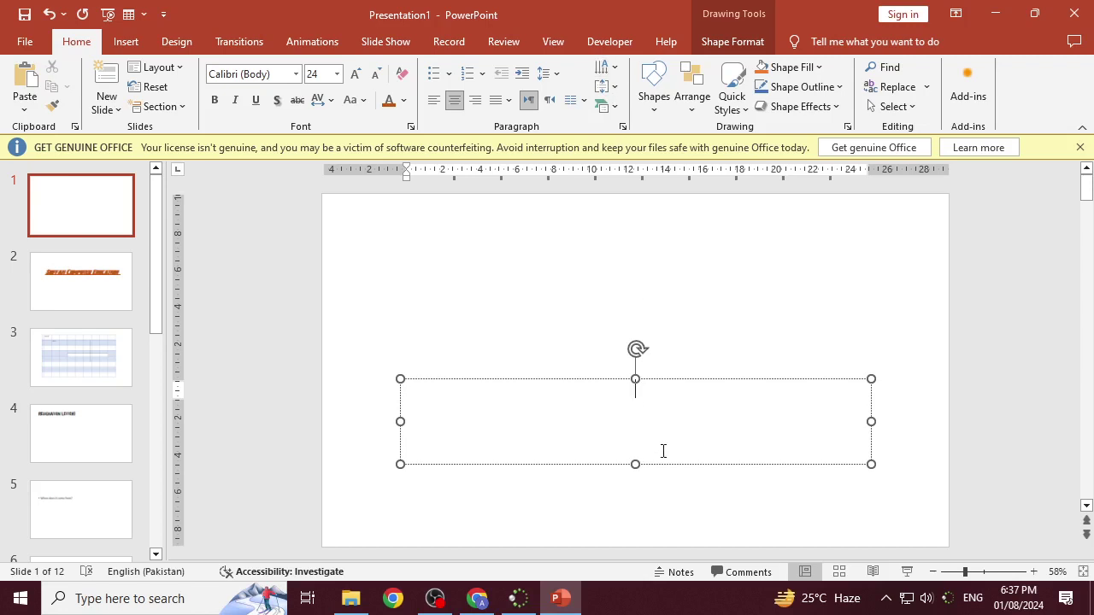
type("Suffah ")
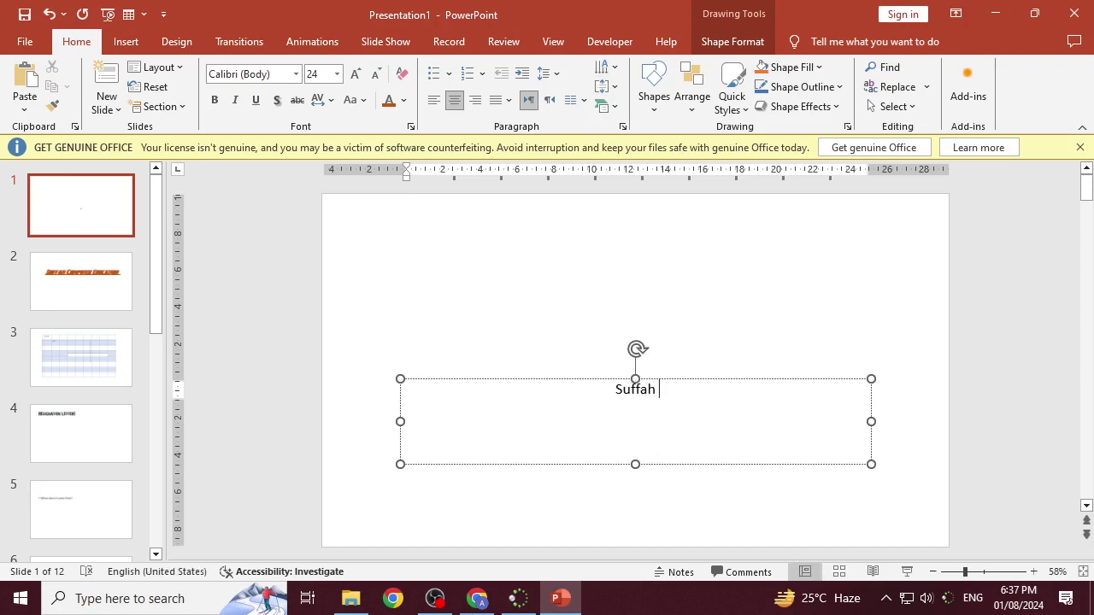
type("COmp")
key("BackSpace")
key("BackSpace")
key("BackSpace")
key("BackSpace")
type("Comp")
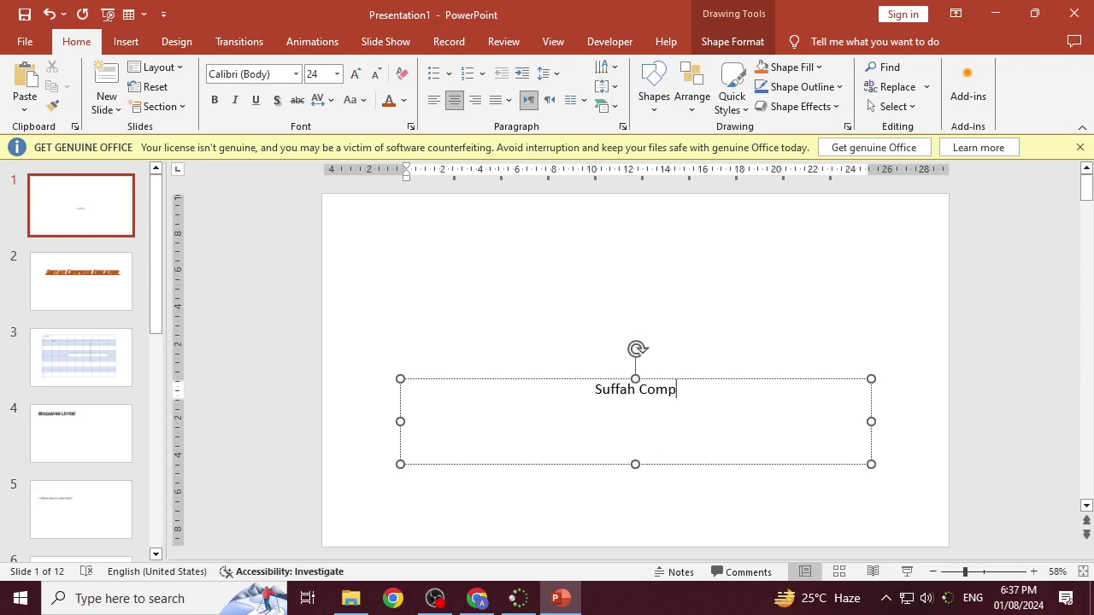
type("uter Educ")
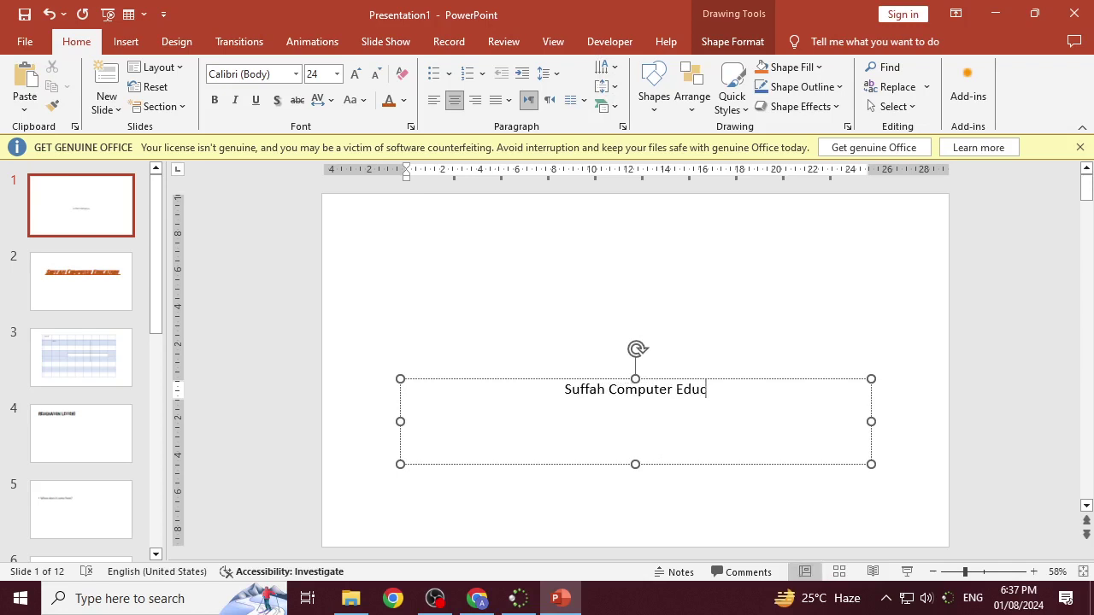
type("ation")
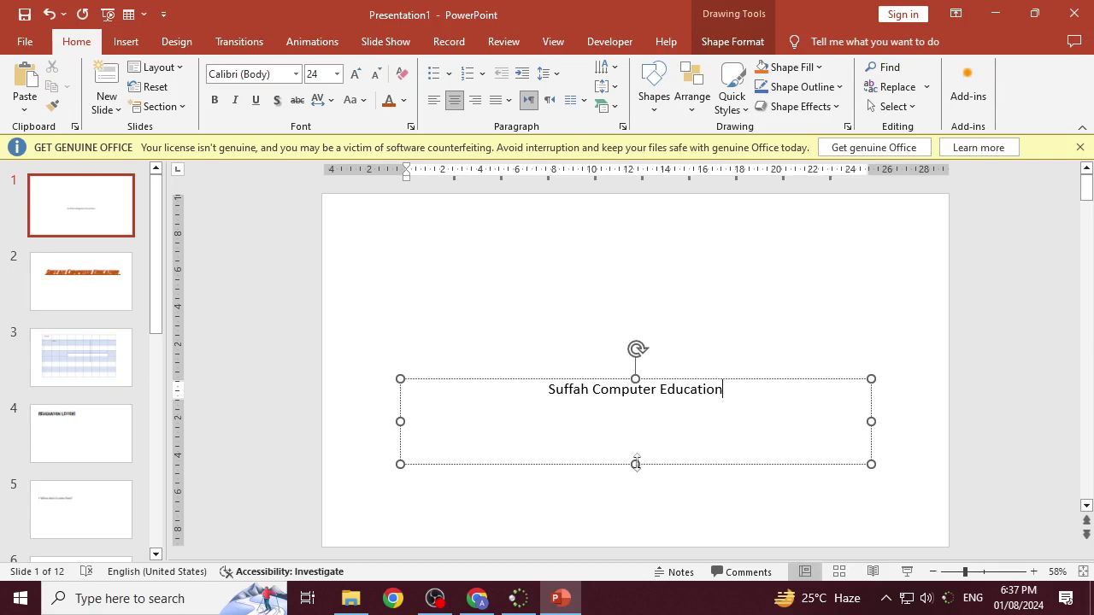
left_click(518, 599)
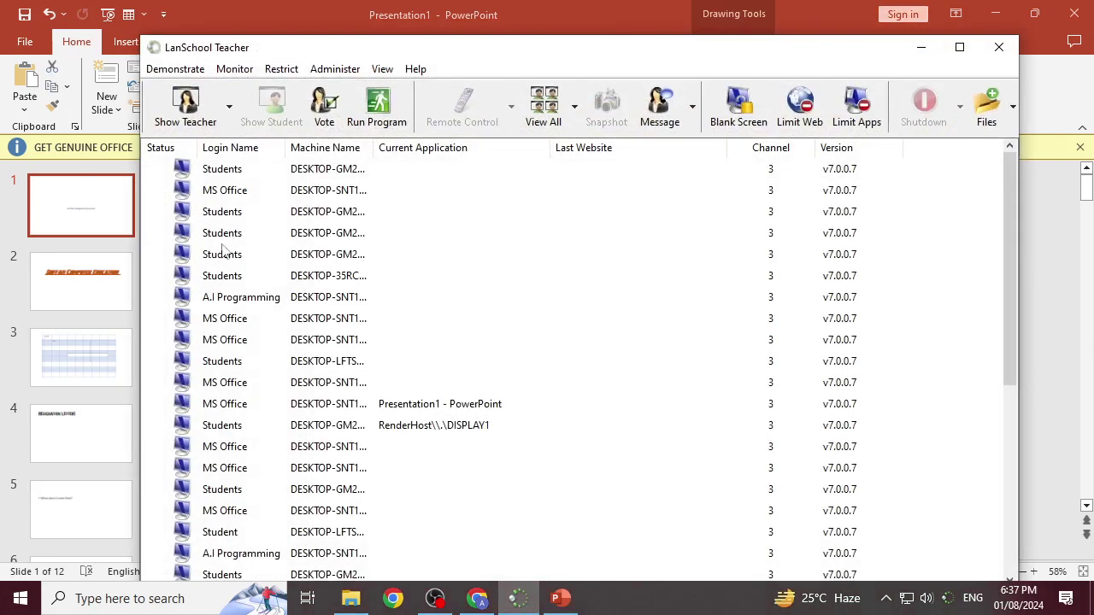
left_click(185, 106)
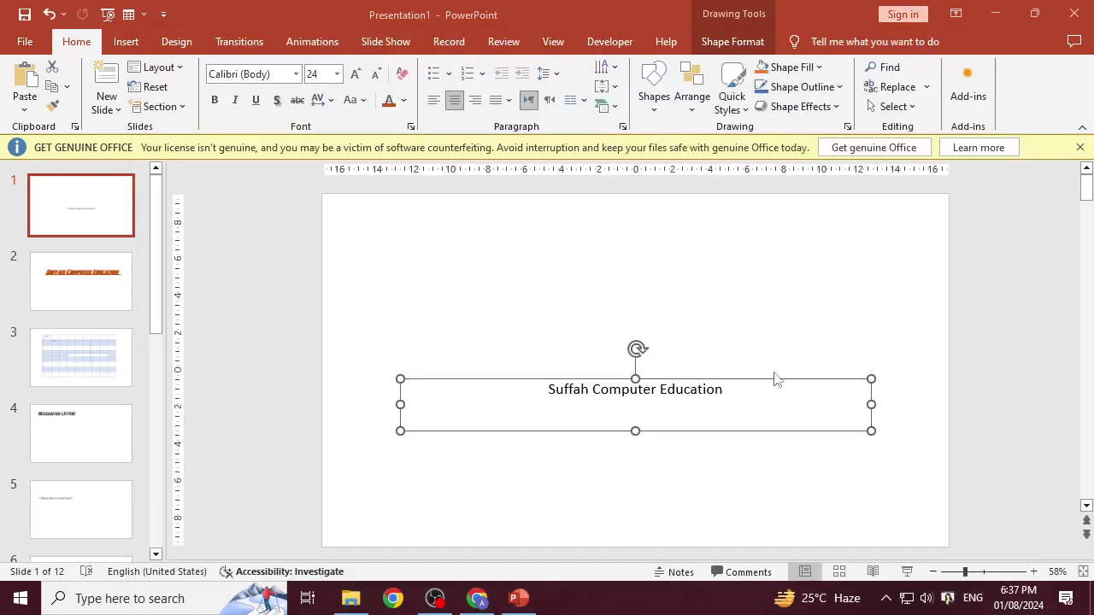
Step: Try 90°, 270° and Horizontal text directions on the subtitle, then set it to Stacked
triple_click(718, 396)
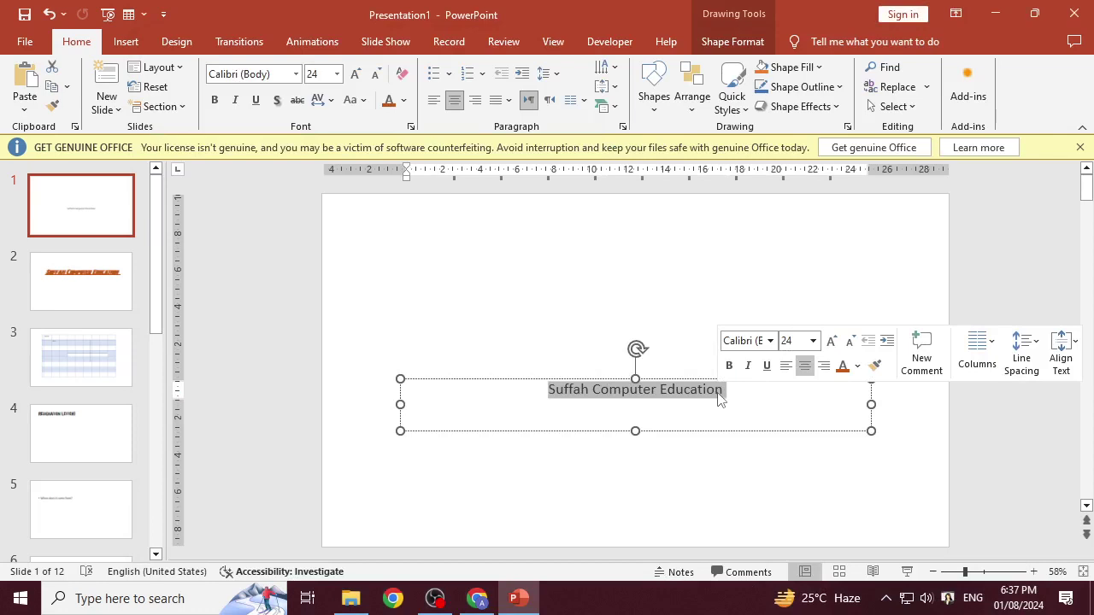
left_click(615, 71)
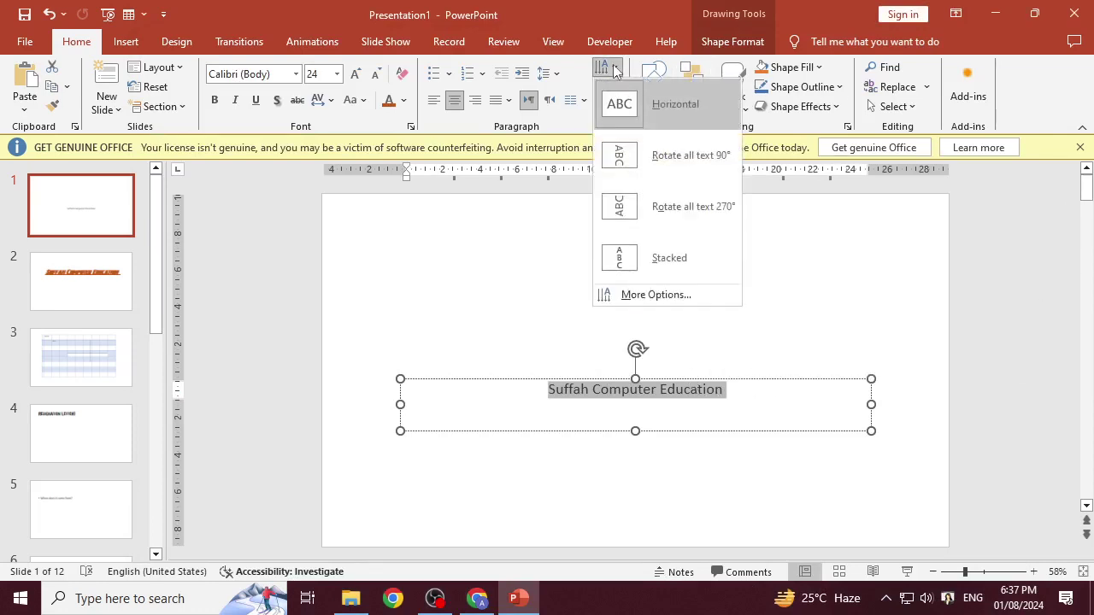
left_click(691, 155)
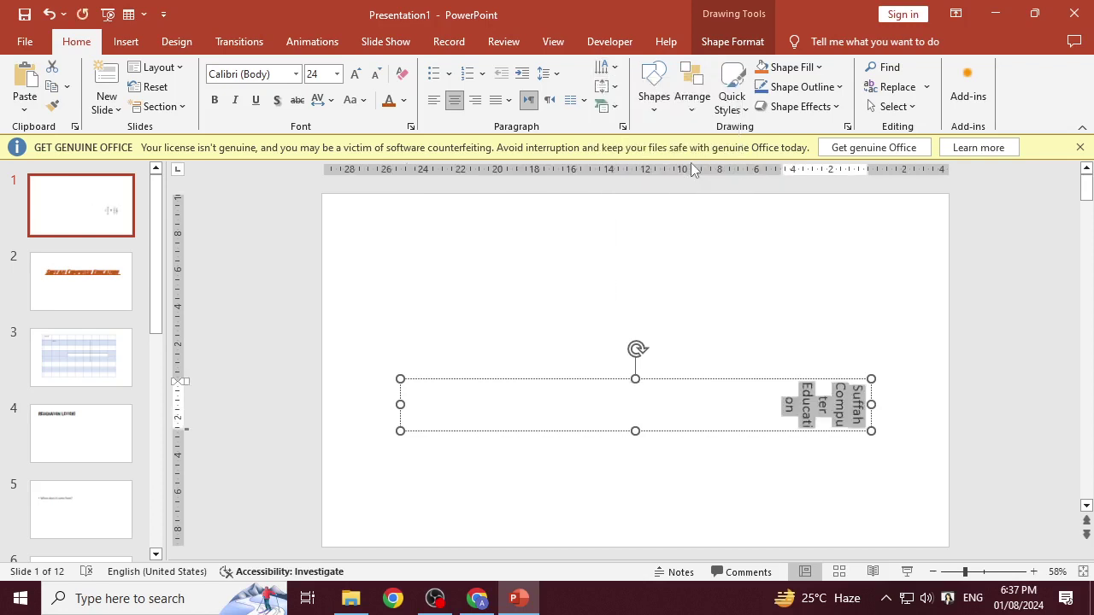
left_click_drag(635, 431, 635, 483)
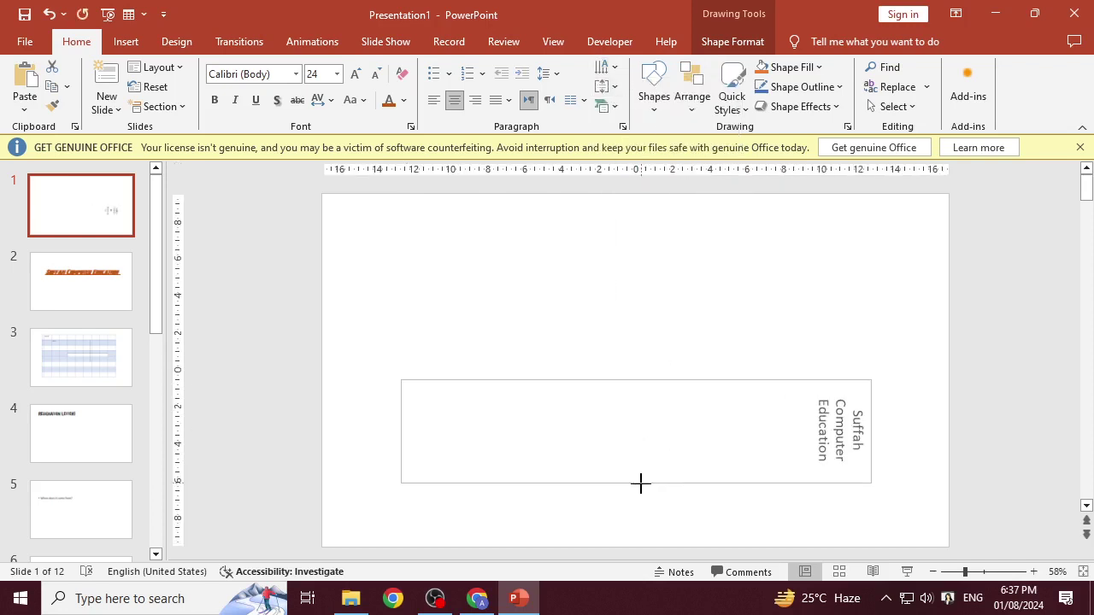
left_click(608, 68)
left_click(694, 214)
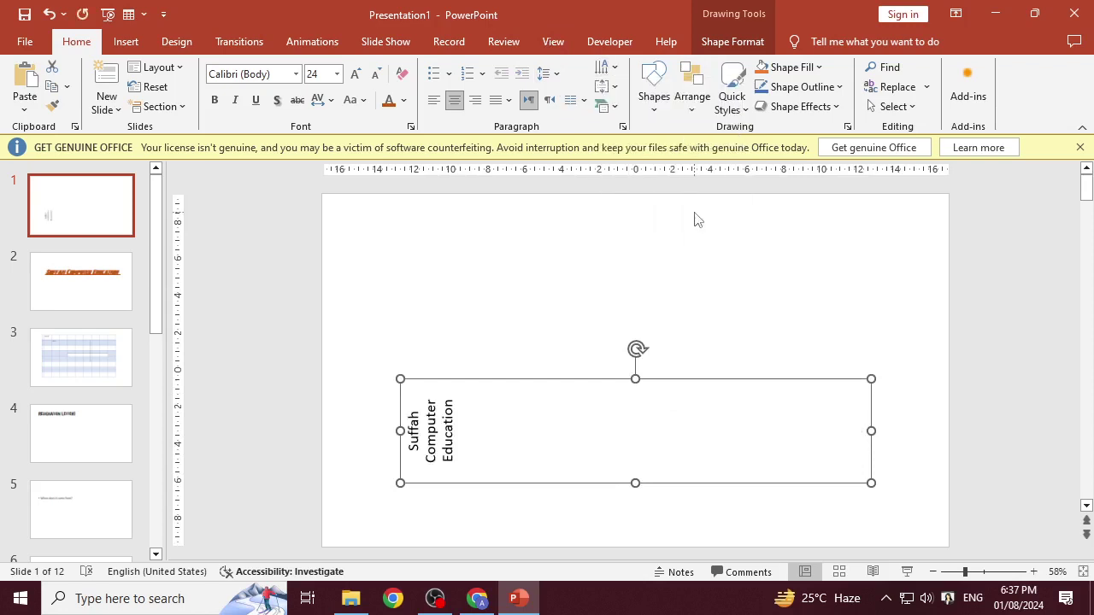
left_click(608, 67)
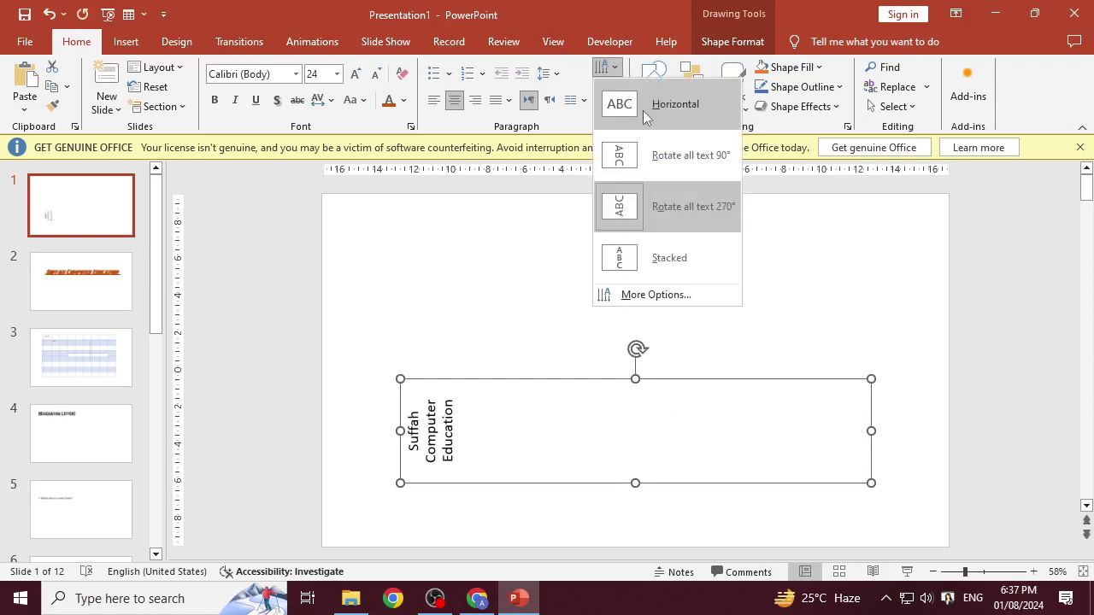
left_click(643, 110)
left_click(612, 68)
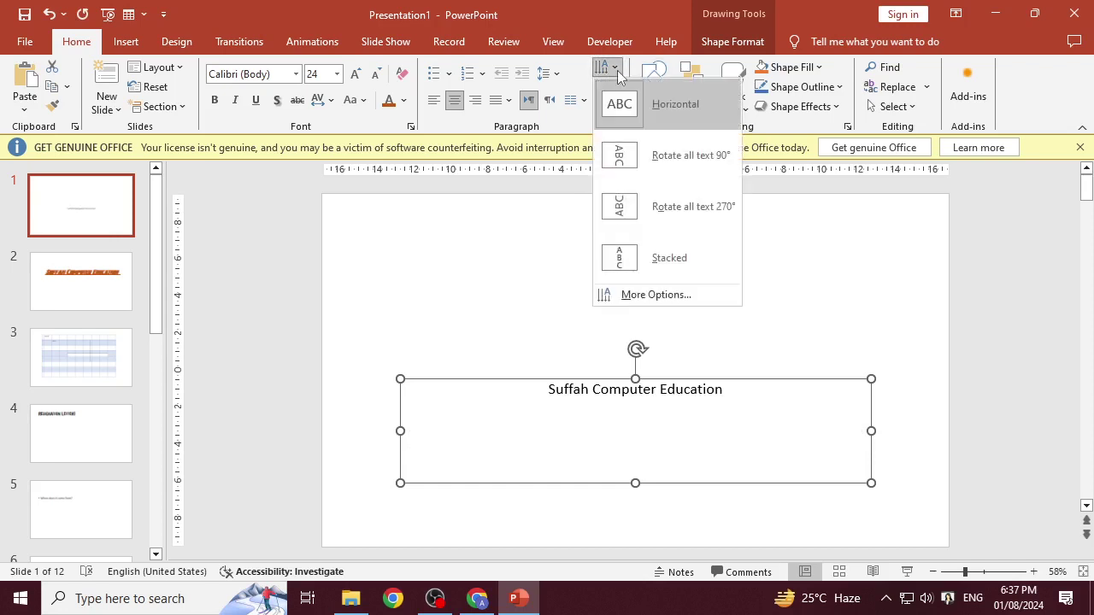
left_click(658, 267)
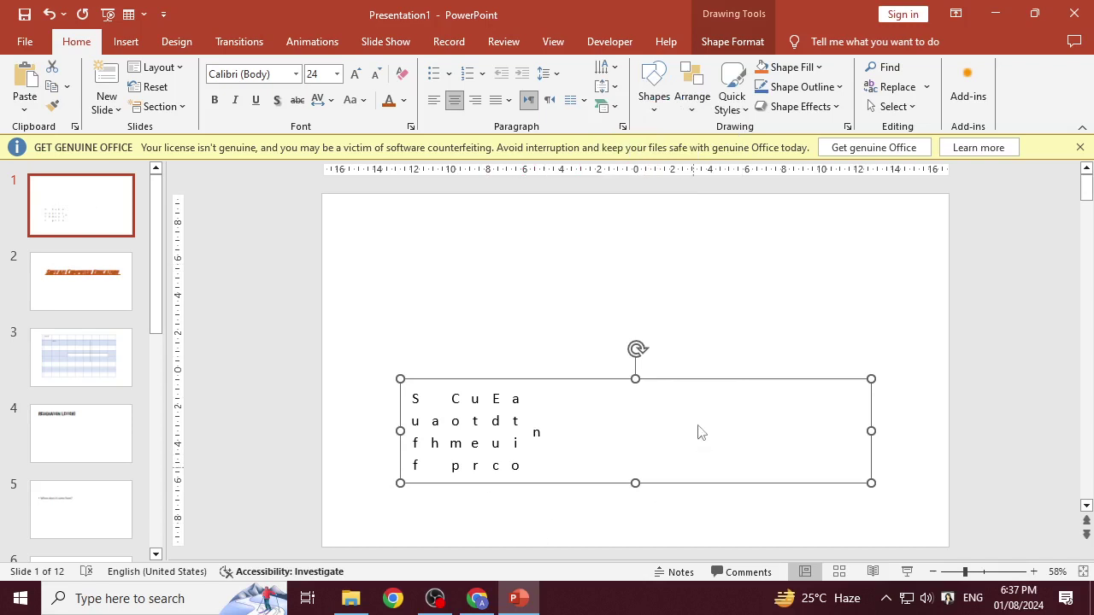
Step: Stretch the text box taller at top and bottom and open Text Direction's More Options
left_click_drag(635, 378, 641, 214)
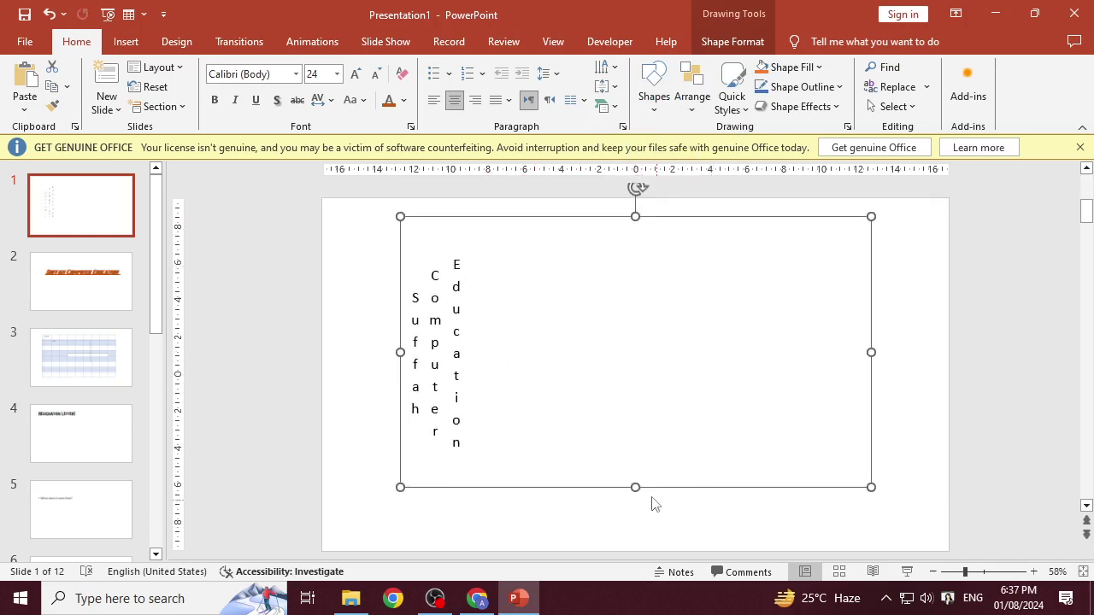
left_click_drag(635, 487, 641, 534)
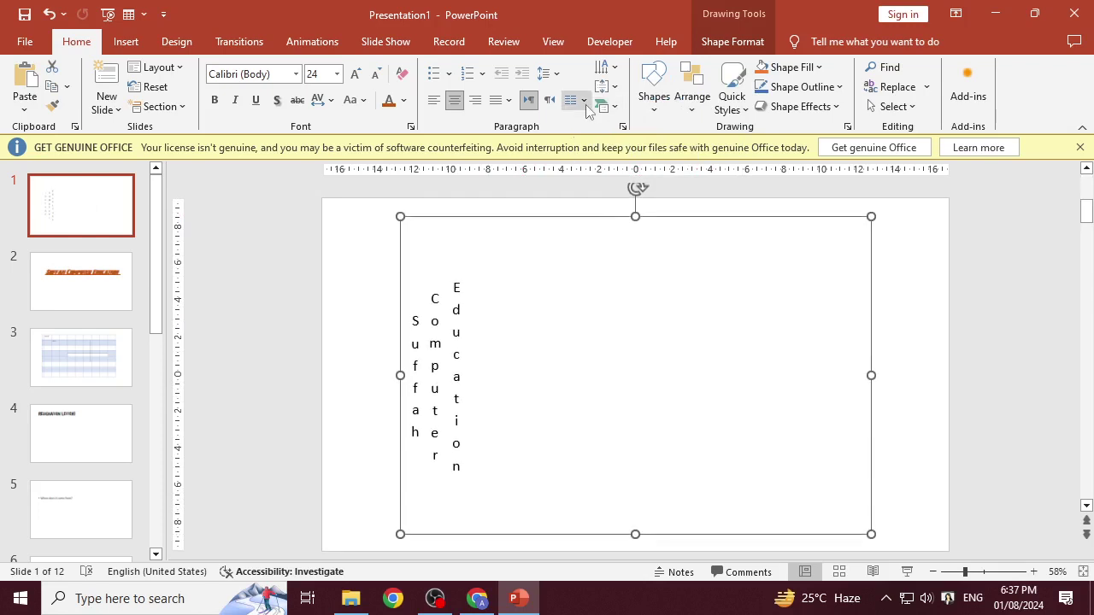
left_click(607, 67)
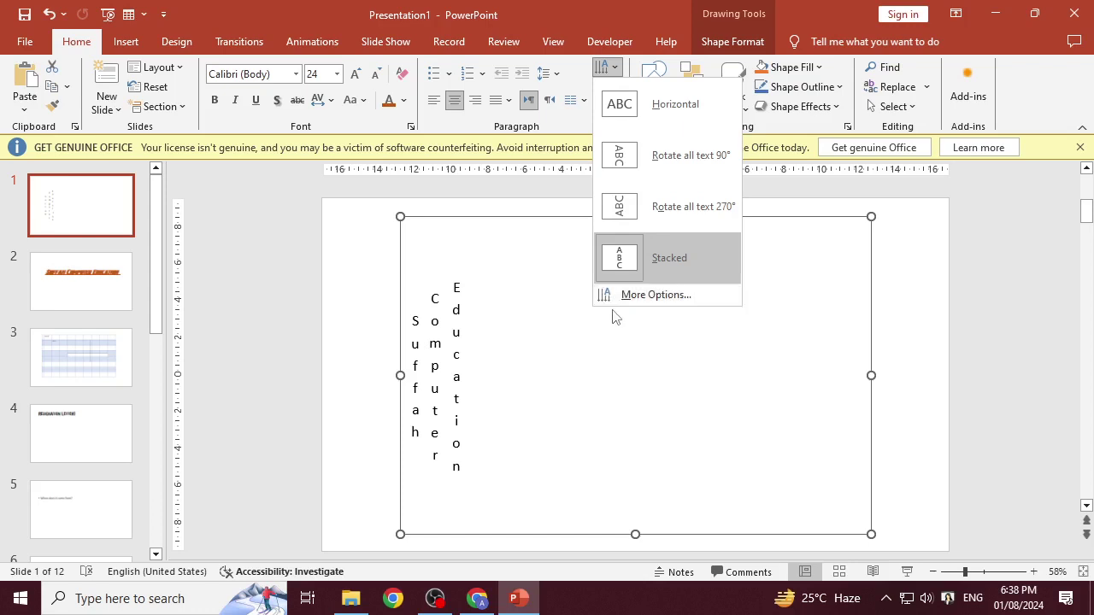
left_click(633, 296)
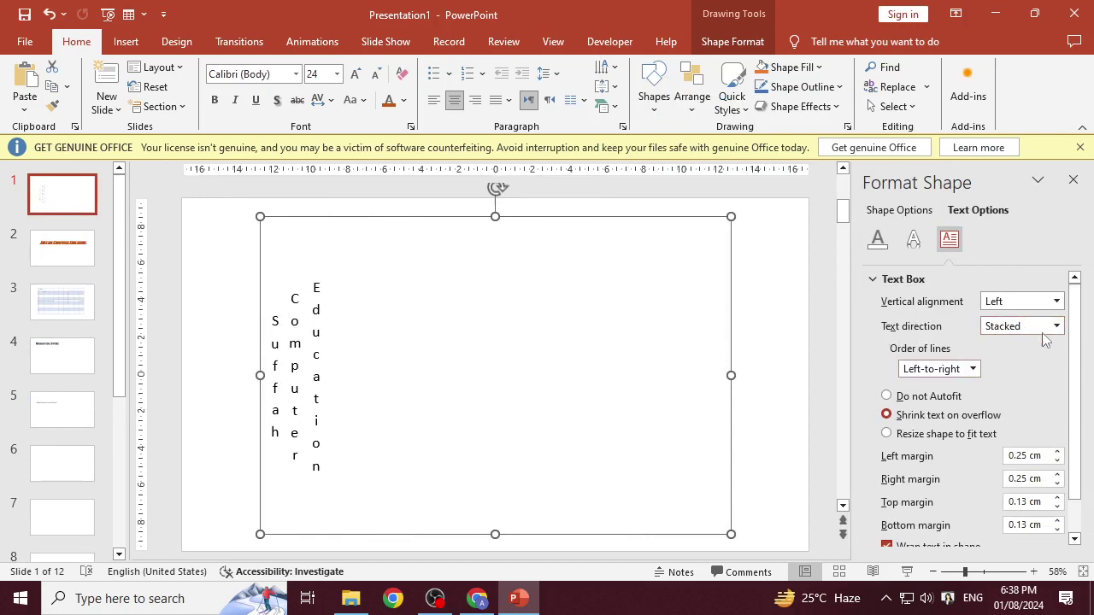
Step: Keep the Stacked direction, glance at Text Fill & Outline and Text Effects, then close Format Shape
left_click(1042, 333)
left_click(1057, 326)
scroll(987, 464, "down", 1)
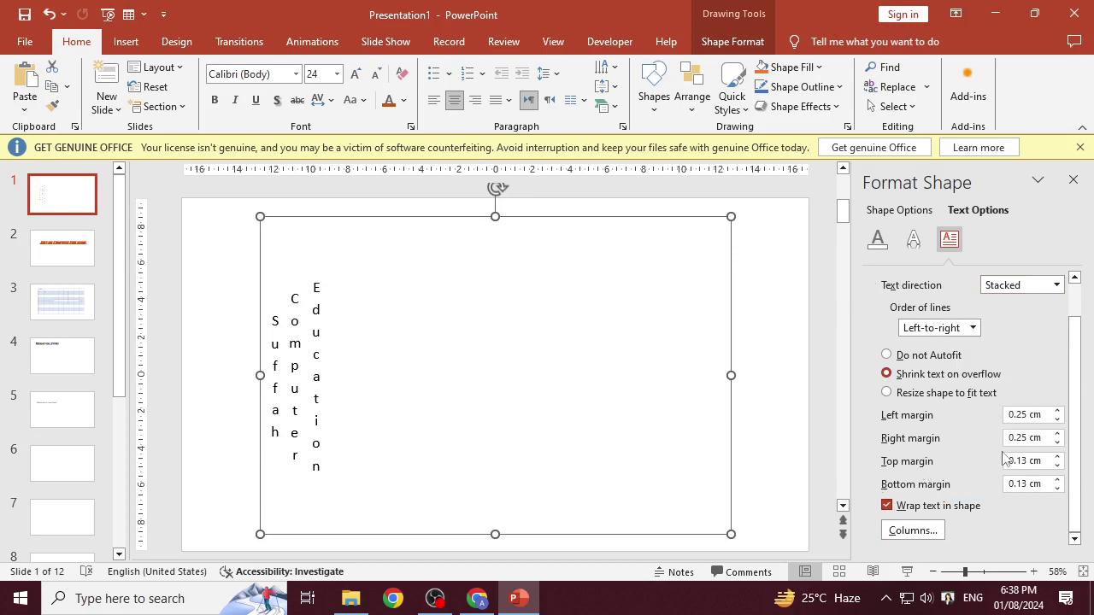
scroll(920, 452, "up", 1)
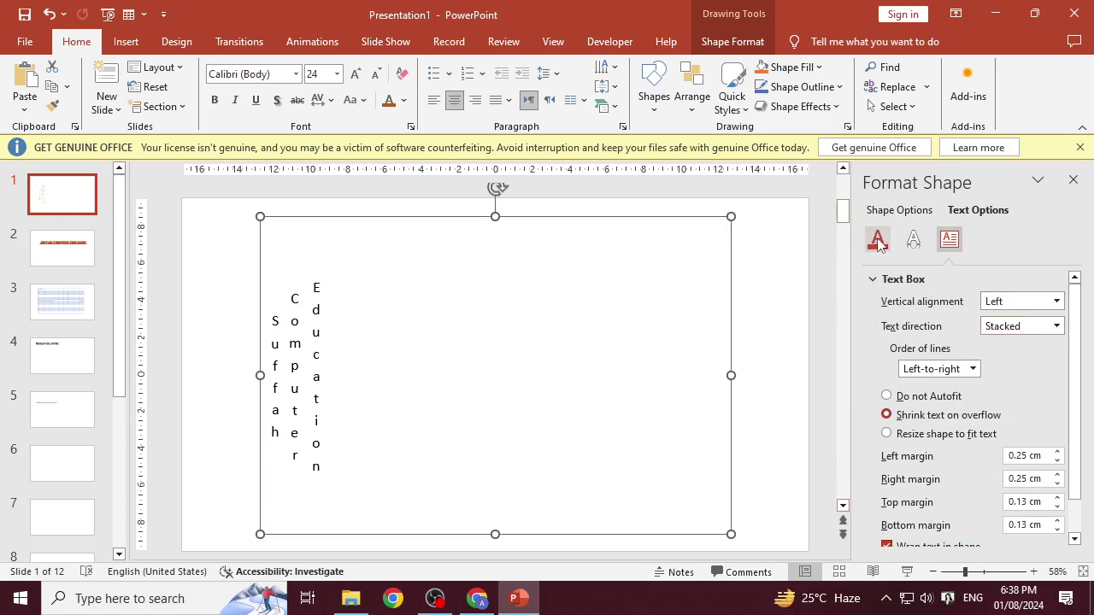
left_click(878, 240)
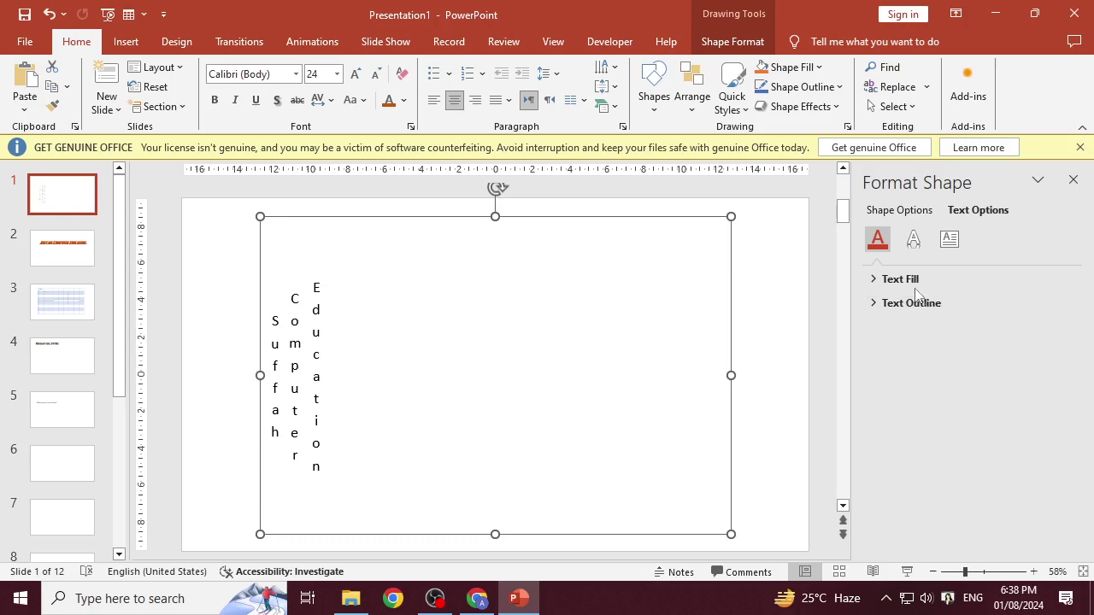
left_click(914, 241)
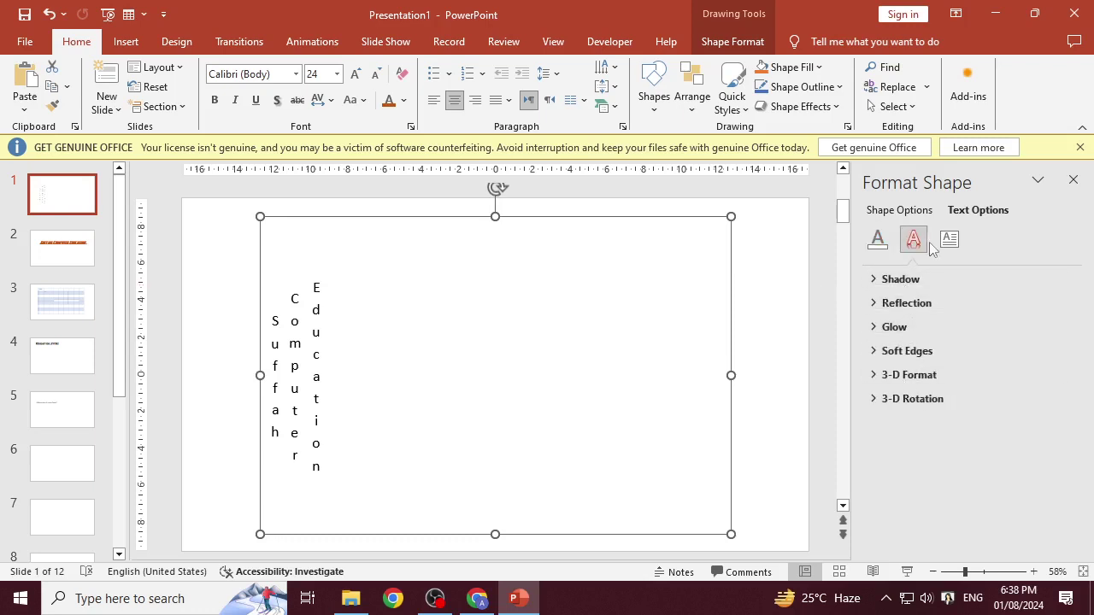
left_click(1076, 191)
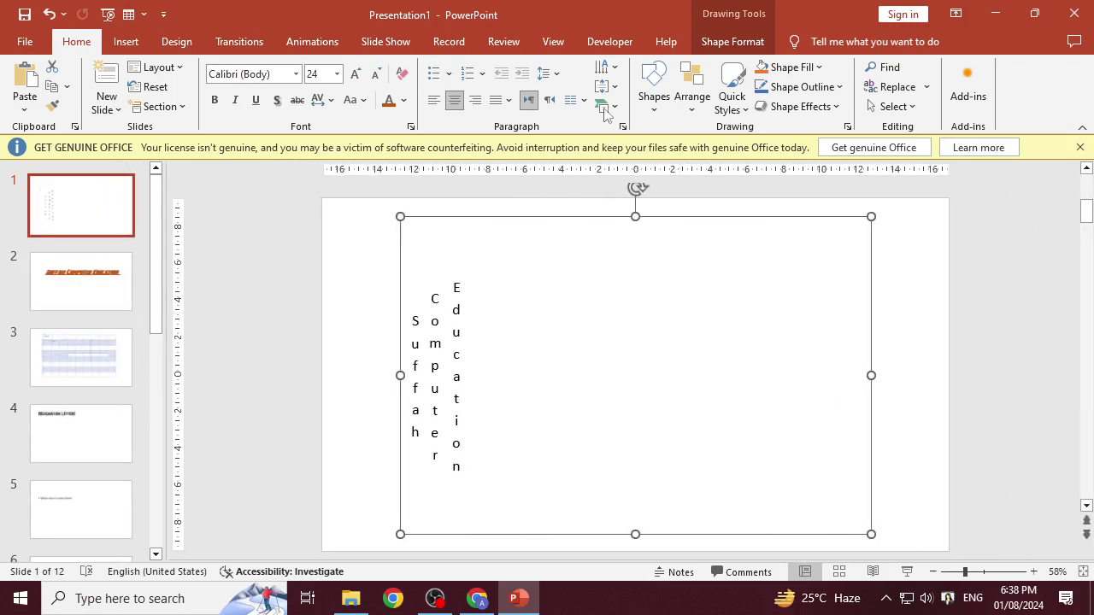
Step: Undo Stacked so the subtitle reads horizontally, and drag its box higher on the slide
left_click(612, 87)
key("ctrl+z")
key("ctrl+y")
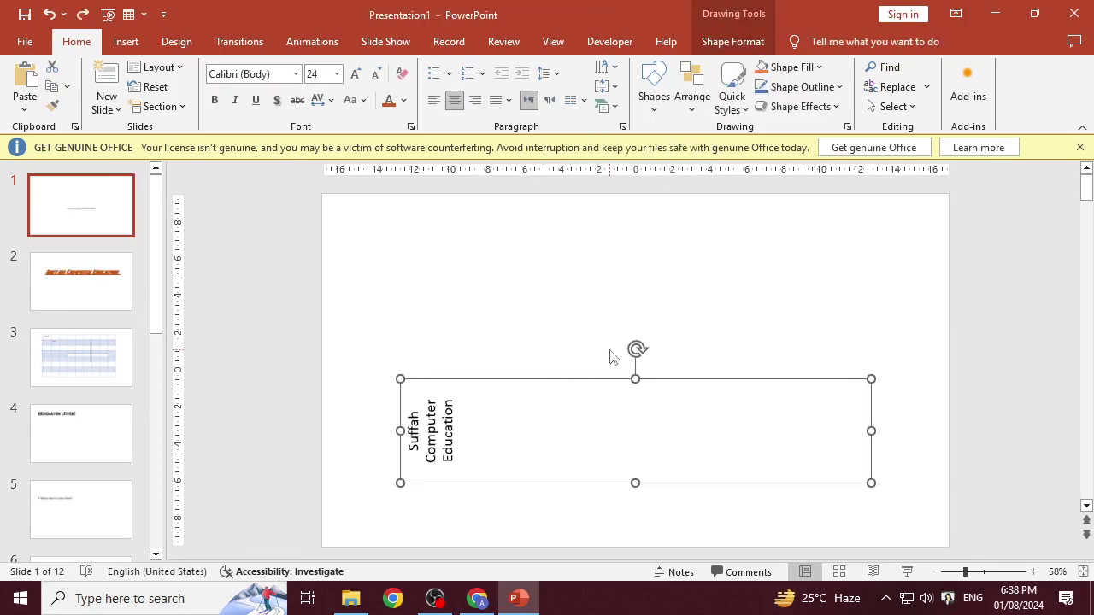
key("ctrl+z")
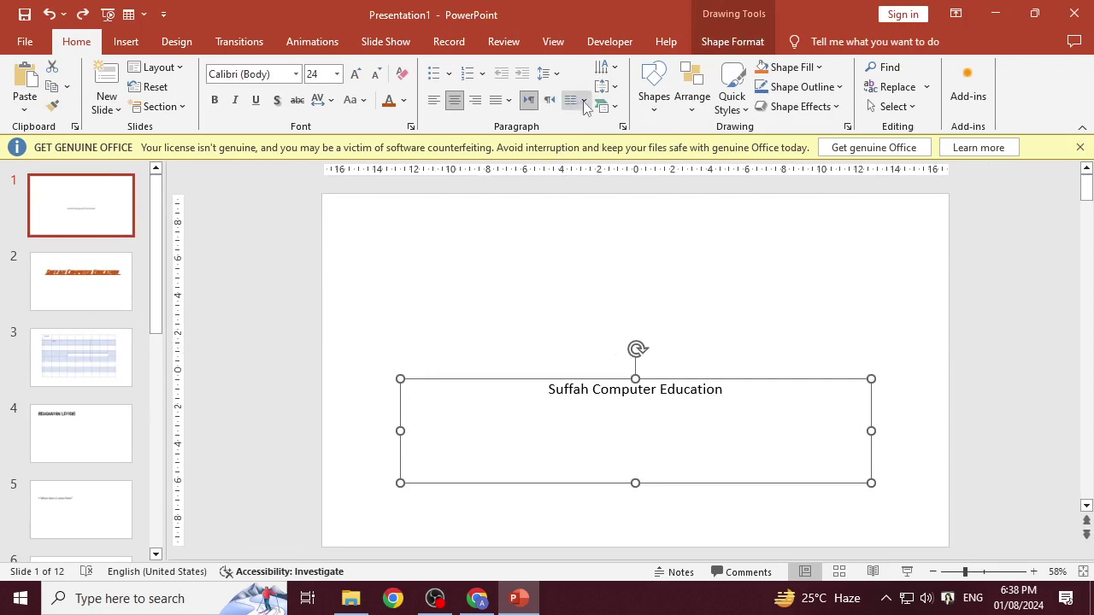
left_click(612, 89)
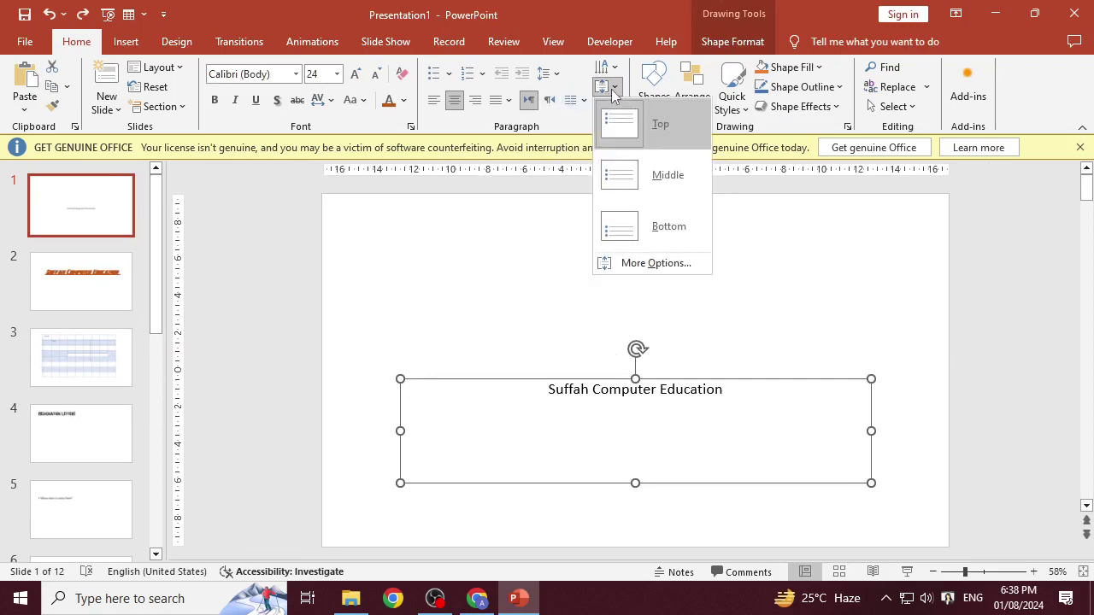
left_click(781, 383)
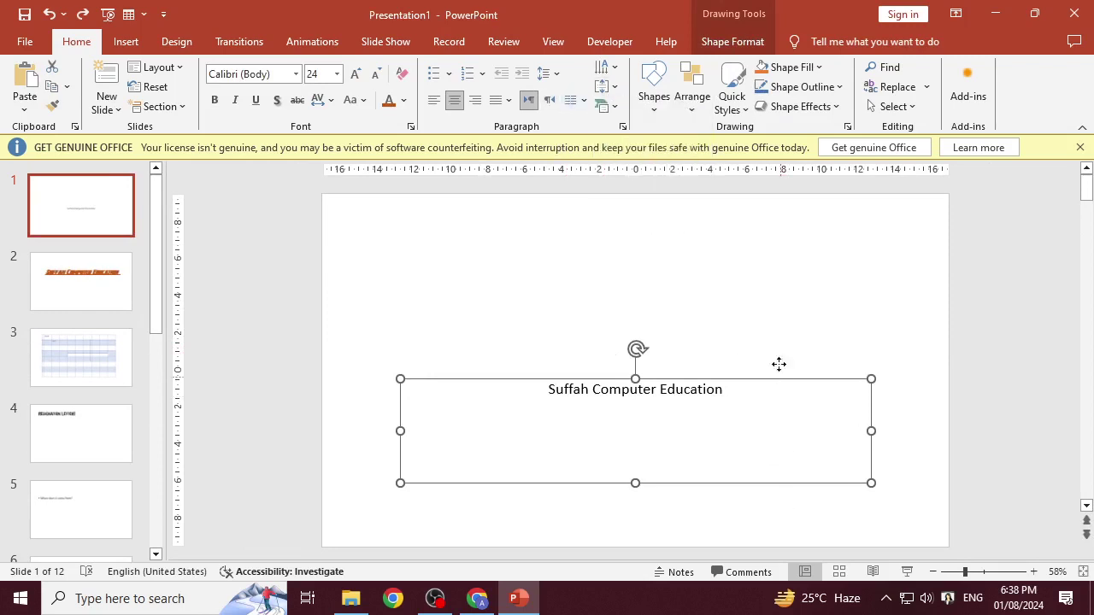
mouse_move(779, 374)
left_mouse_down()
mouse_move(758, 274)
mouse_move(780, 280)
left_mouse_up()
Step: Try Middle vertical alignment, then set the subtitle text to the box's Bottom
left_click(727, 296)
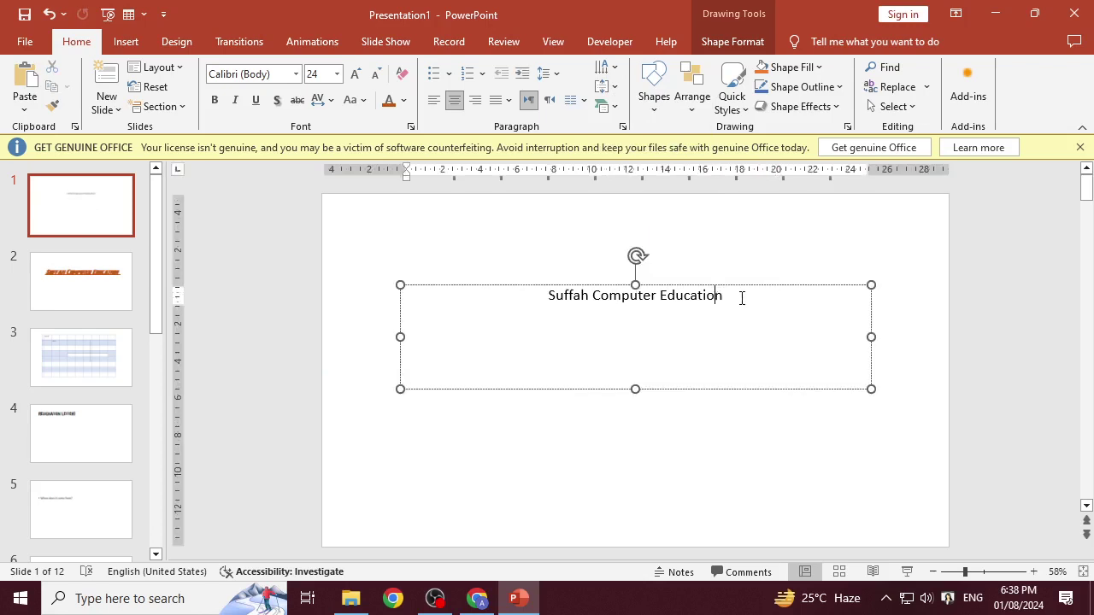
left_click(614, 88)
left_click(639, 175)
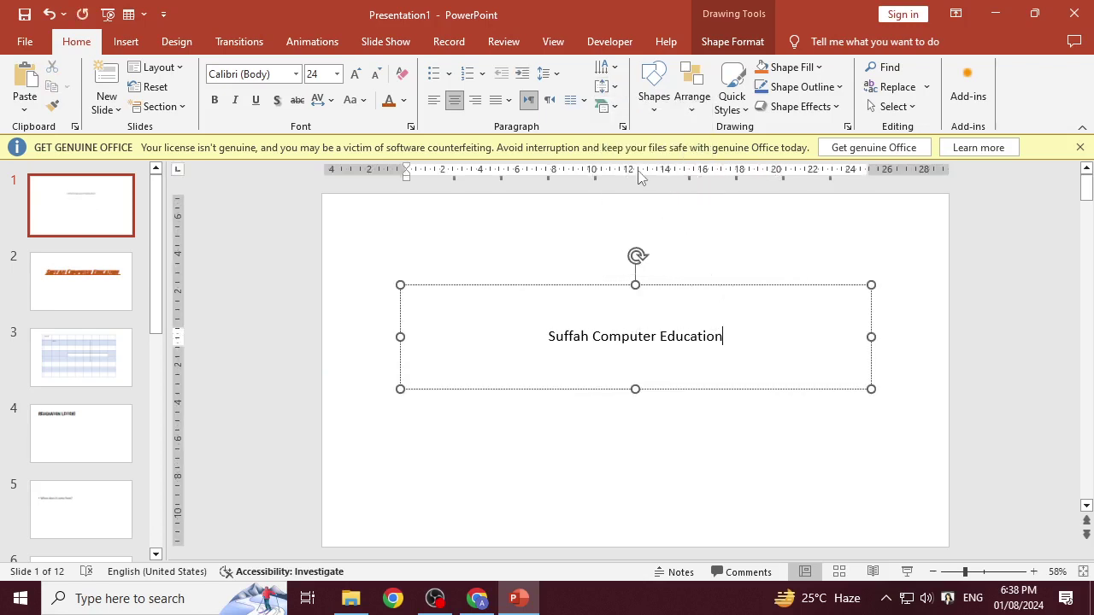
left_click(613, 86)
left_click(654, 237)
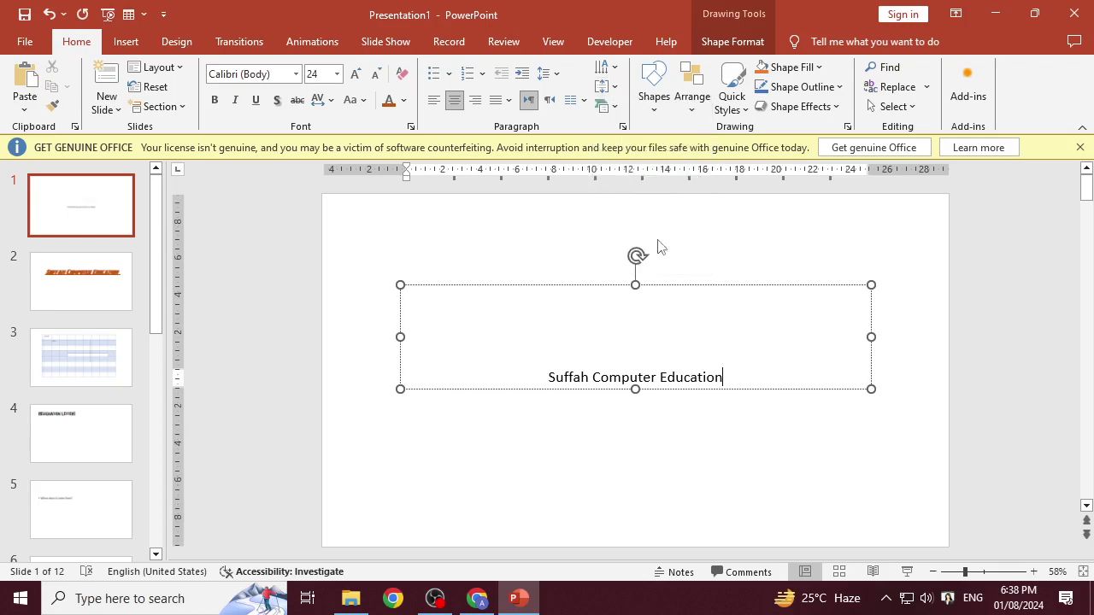
left_click(609, 87)
Step: Delete the 'Suffah Computer Education' text box, leaving only the empty subtitle placeholder selected
left_click(632, 118)
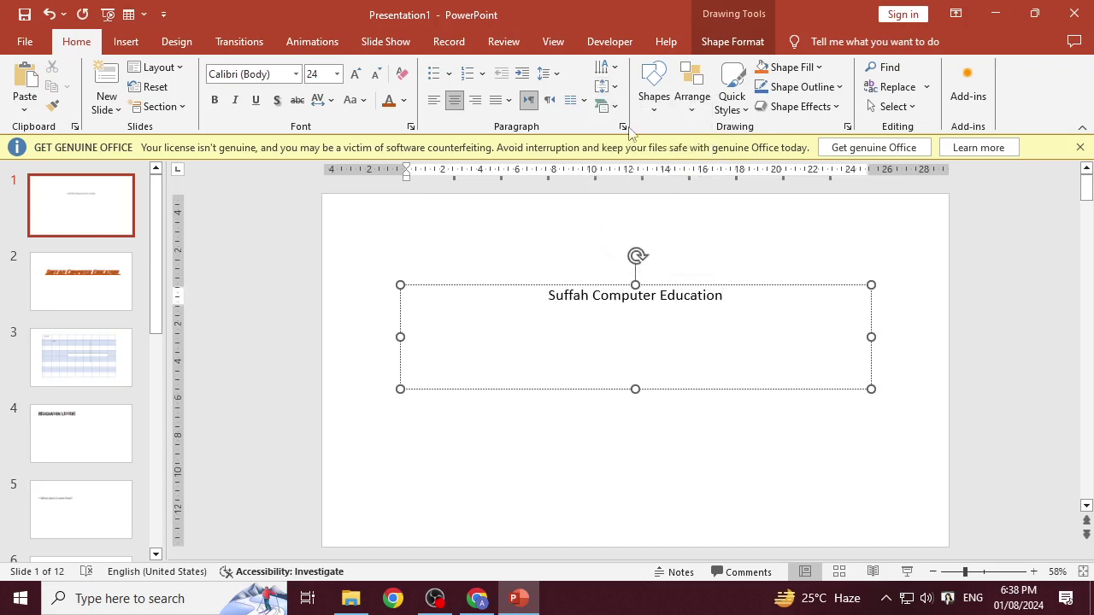
left_click(520, 286)
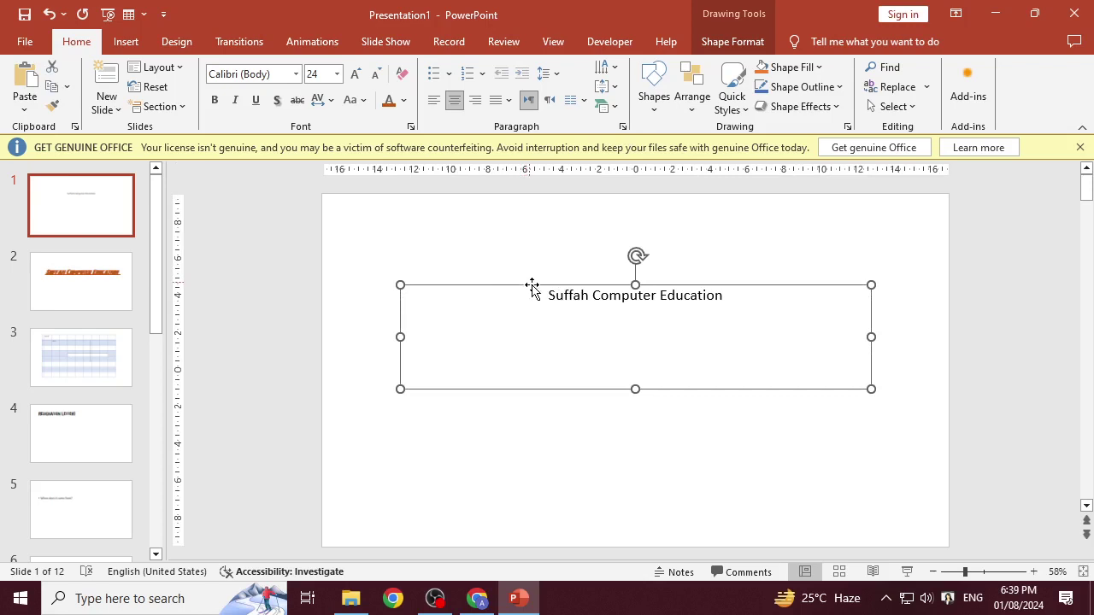
key("Delete")
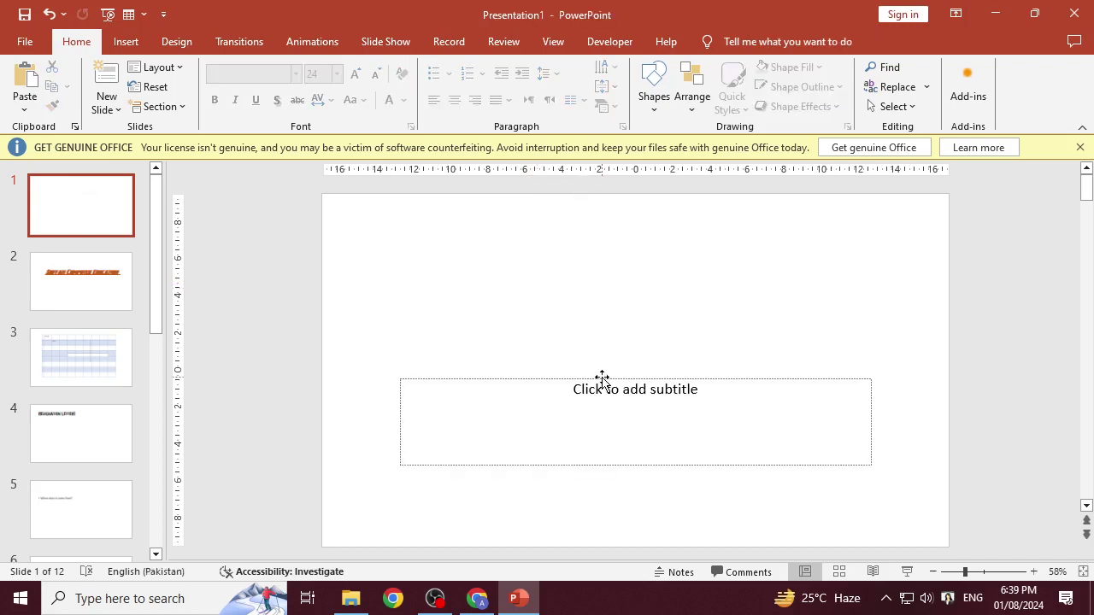
left_click(603, 382)
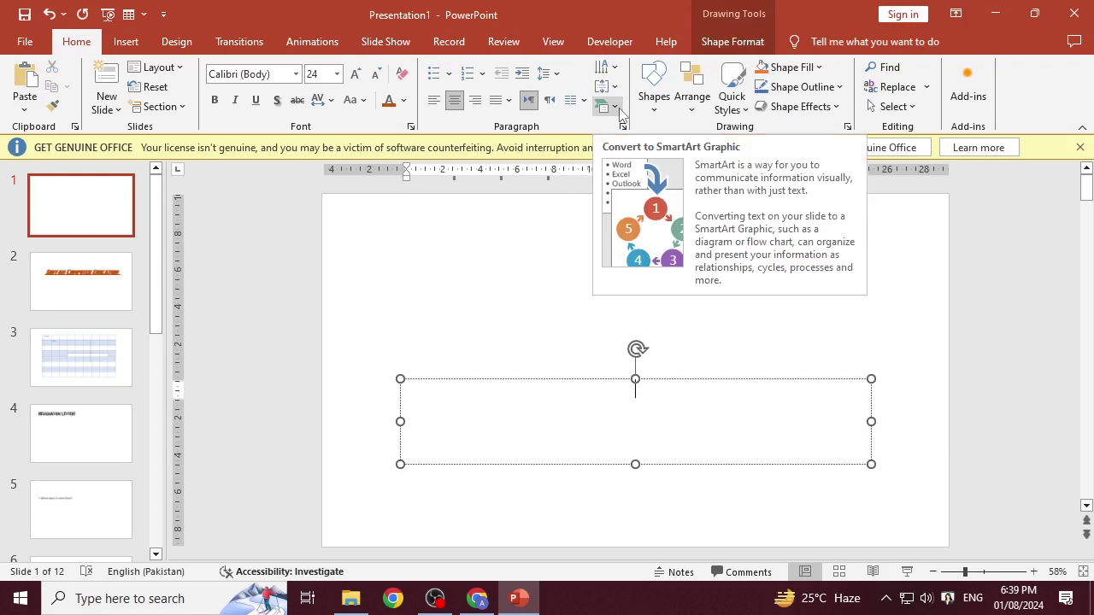
Step: Turn the placeholder into a Basic Venn SmartArt, close its Text Pane, and move it higher
left_click(621, 118)
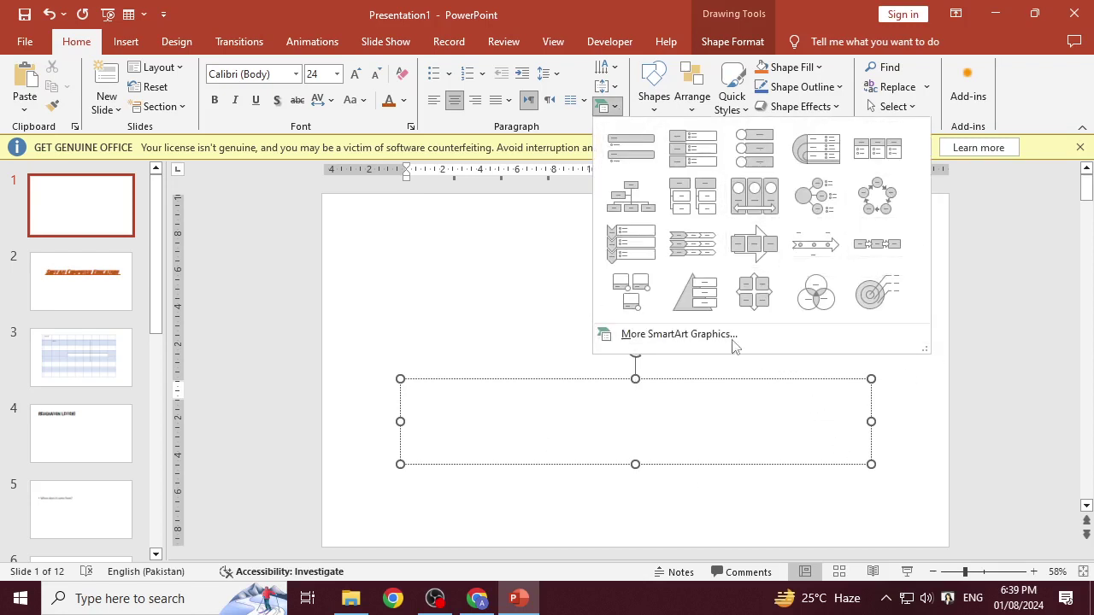
left_click(800, 290)
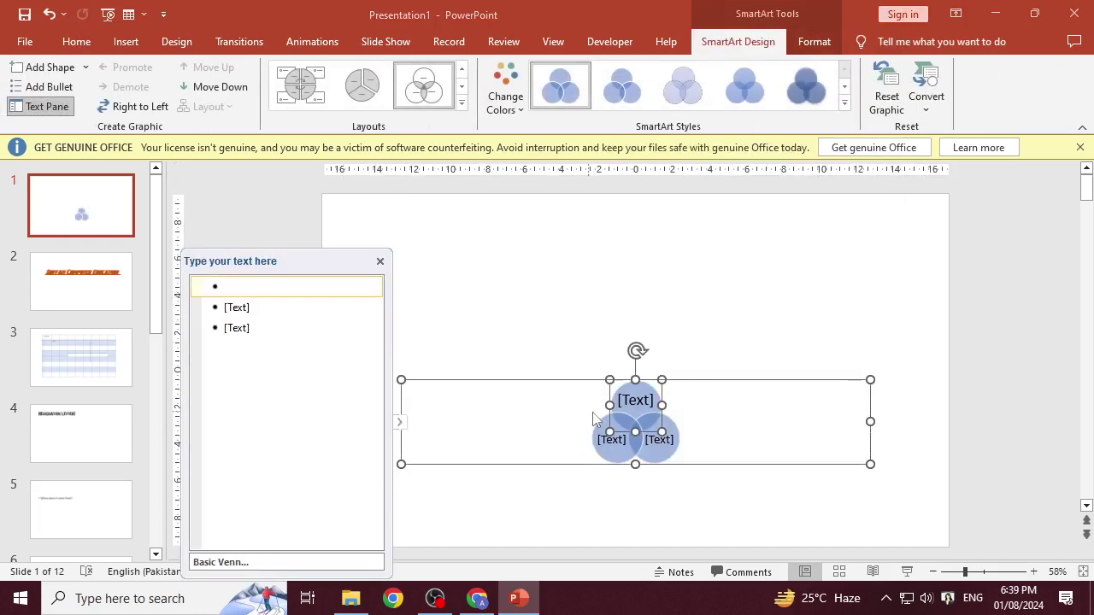
left_click(723, 438)
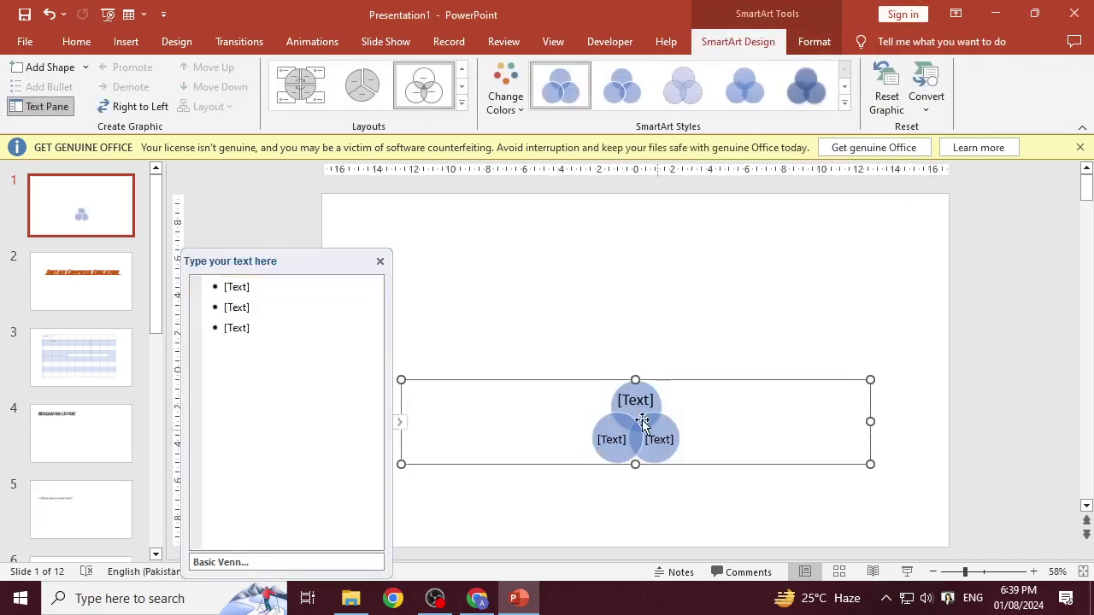
left_click(400, 425)
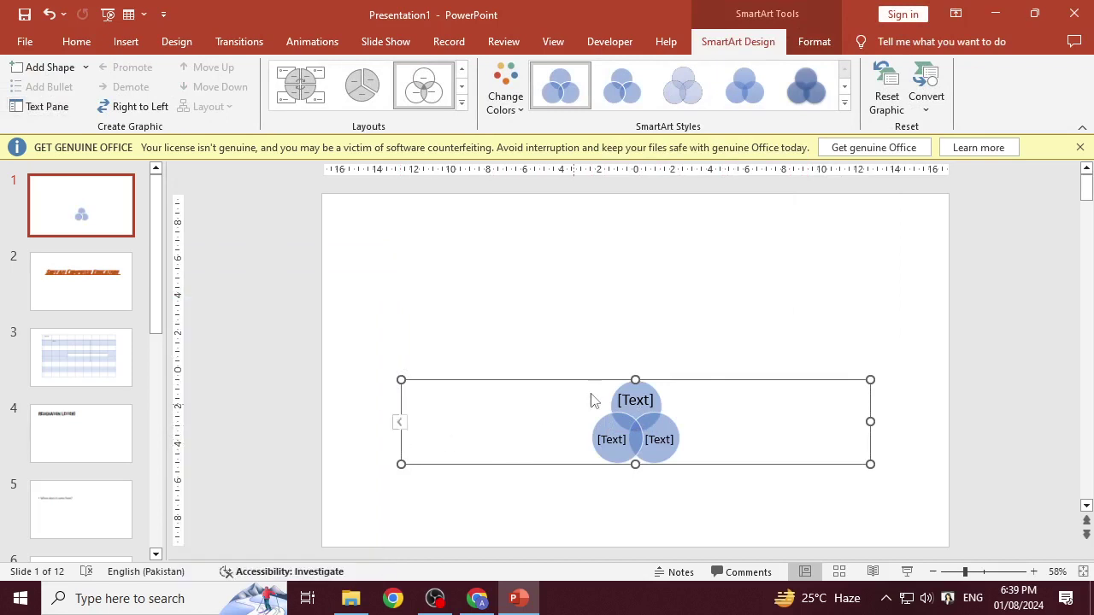
left_click_drag(600, 382, 591, 279)
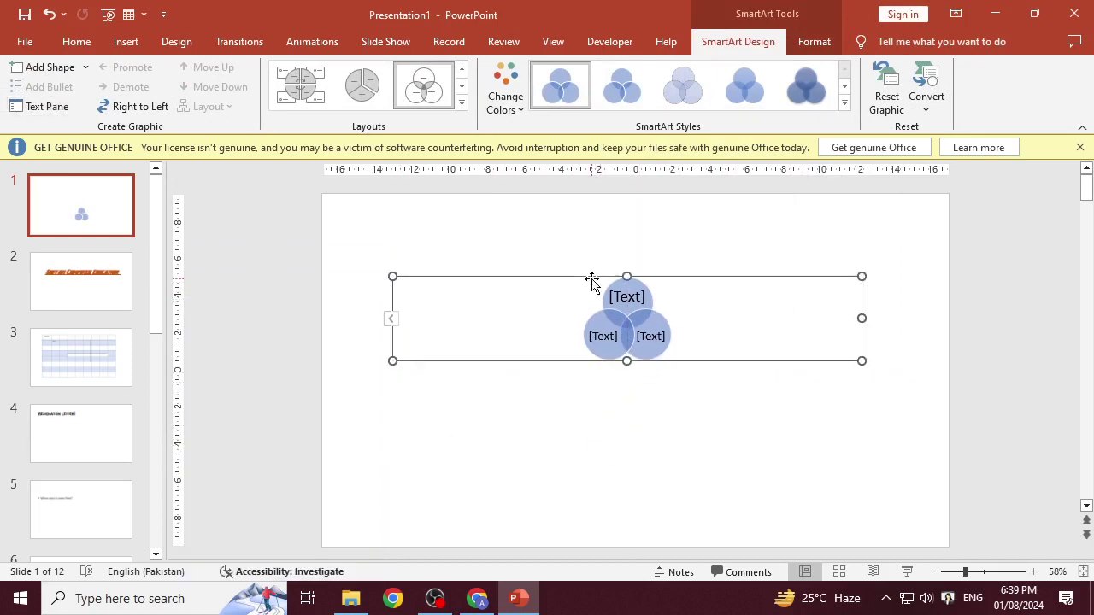
Step: Label the top, left and right circles 'MS Word', 'MS Power Point' and 'MS Excel', then reselect MS Word
left_click(628, 295)
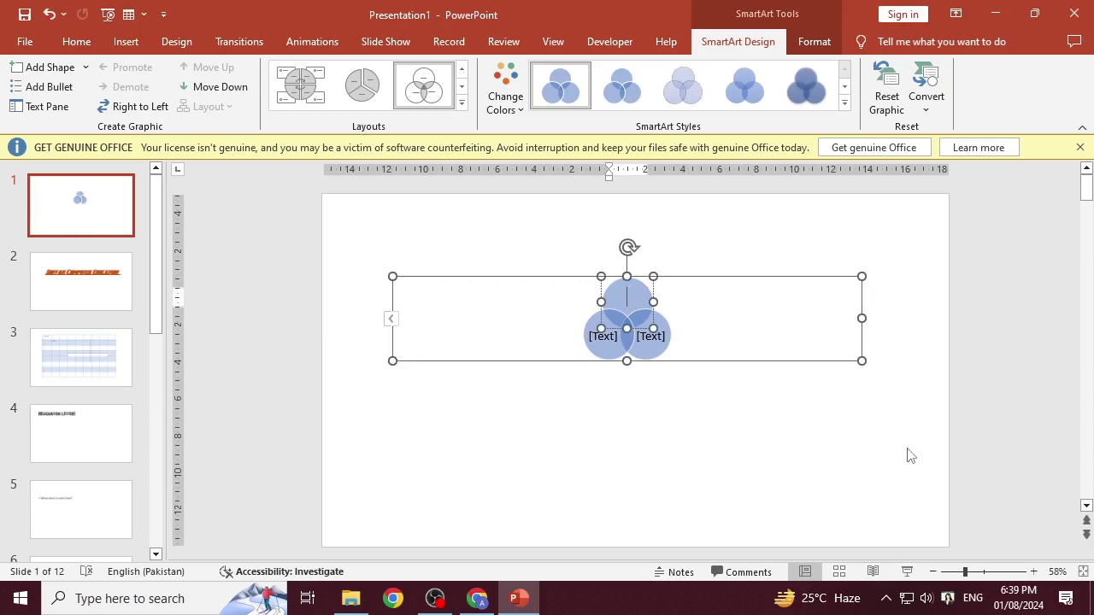
type("MS W")
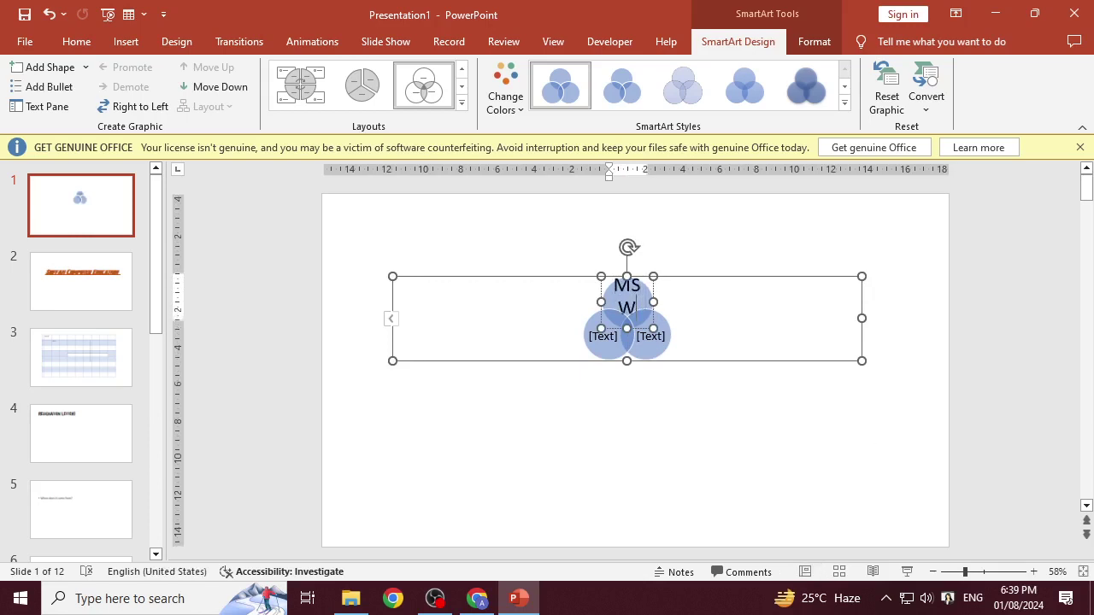
type("oed")
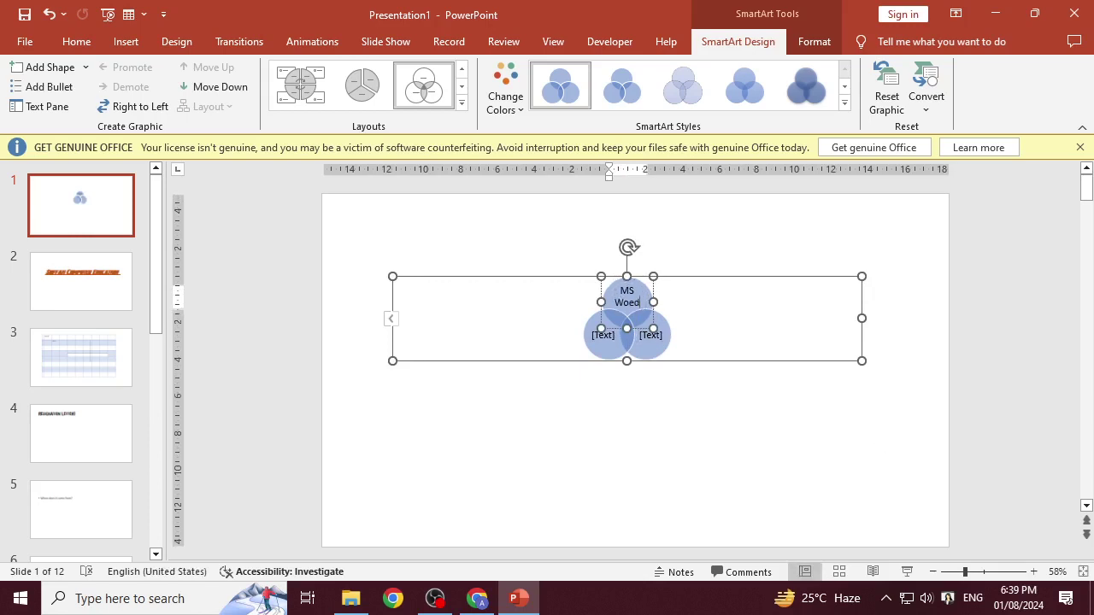
key("BackSpace")
key("BackSpace")
type("rd")
left_click(611, 339)
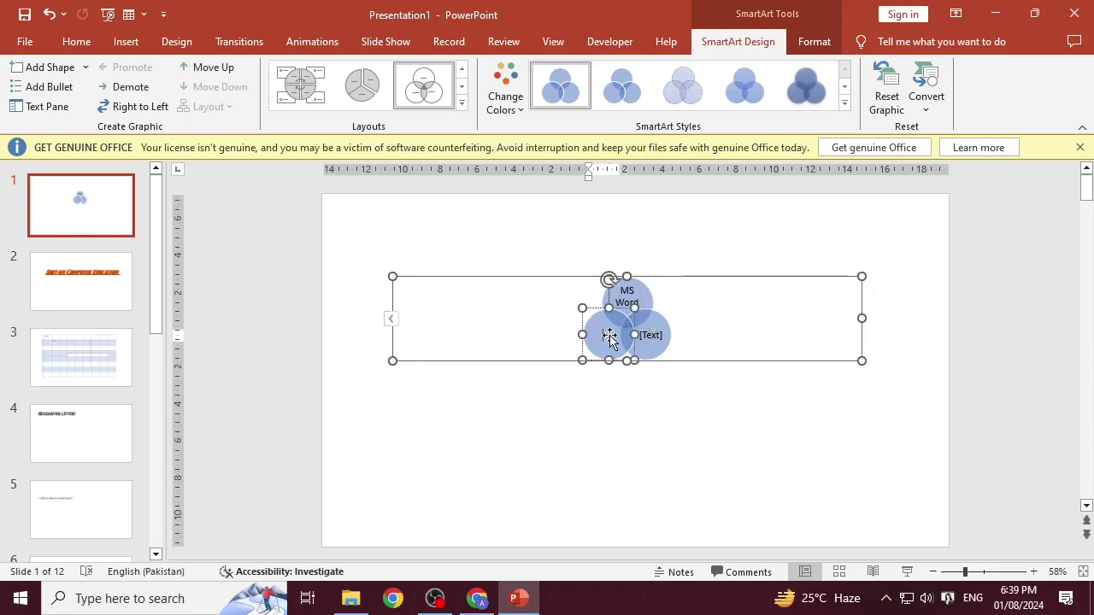
type("MS Po")
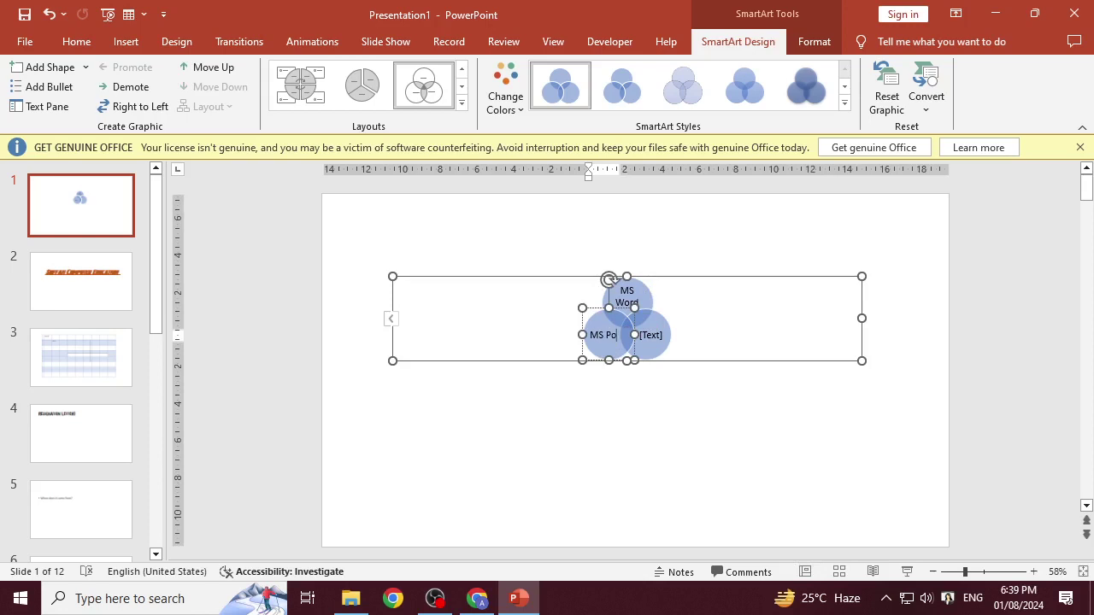
type("wer Po")
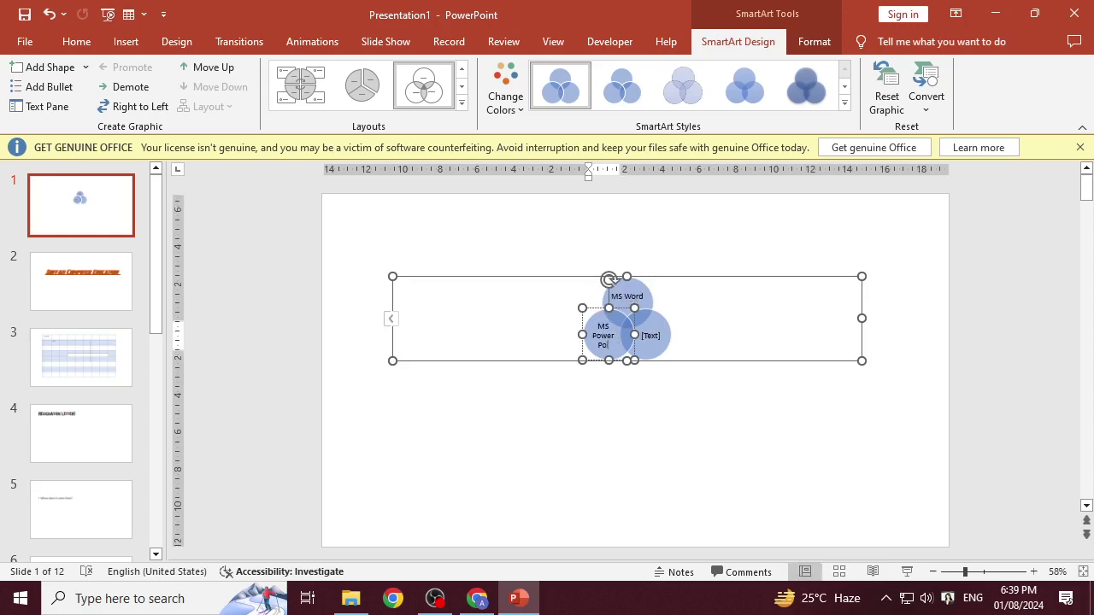
type("int")
left_click(651, 336)
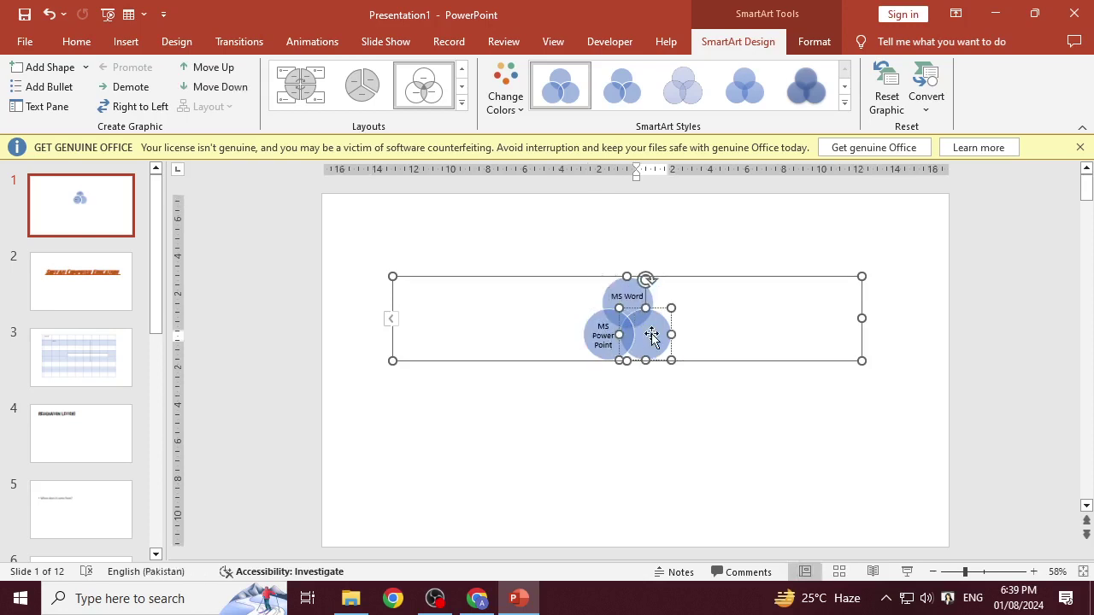
type("MS E")
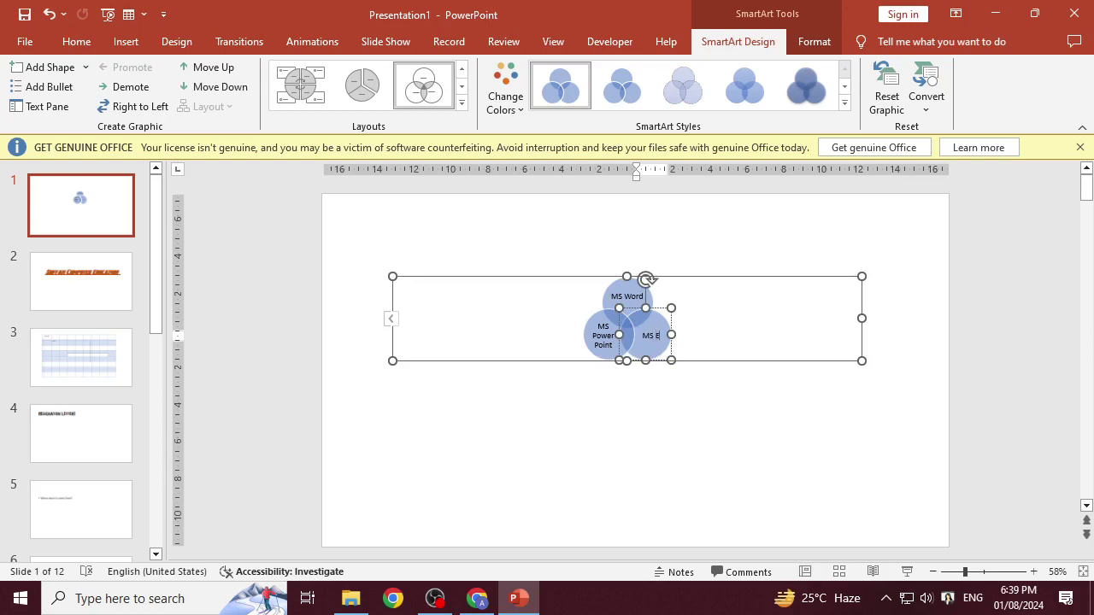
type("xcel")
left_click(754, 431)
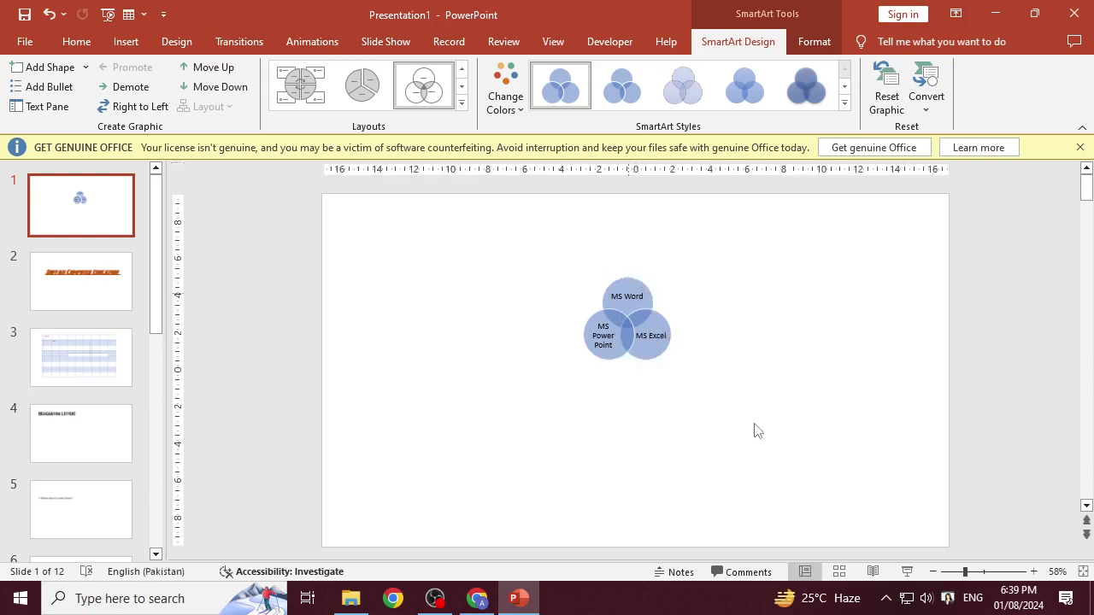
left_click(645, 293)
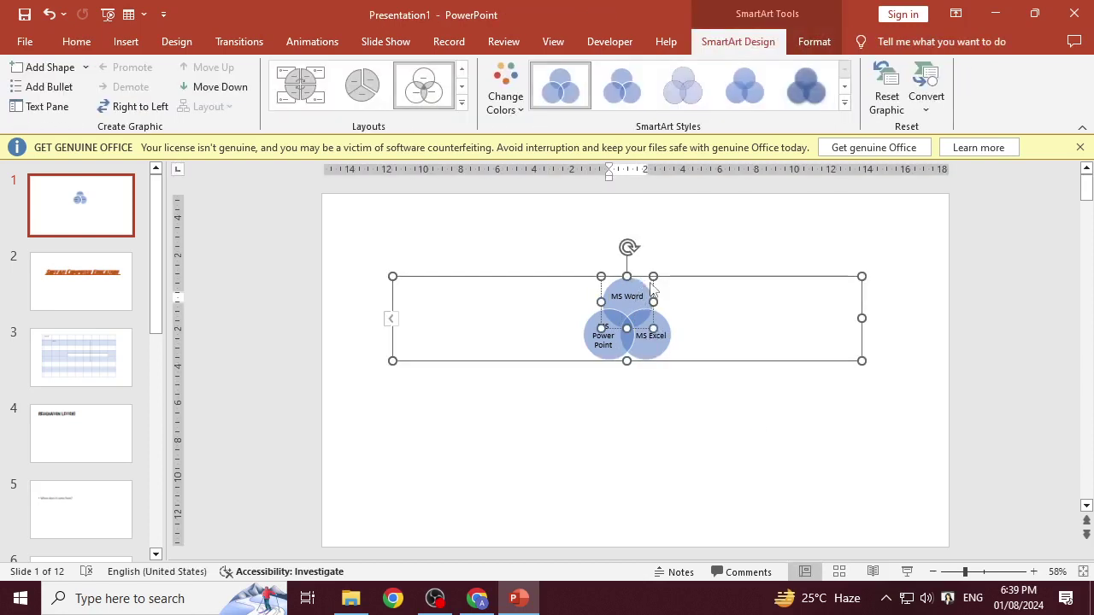
left_click(662, 276)
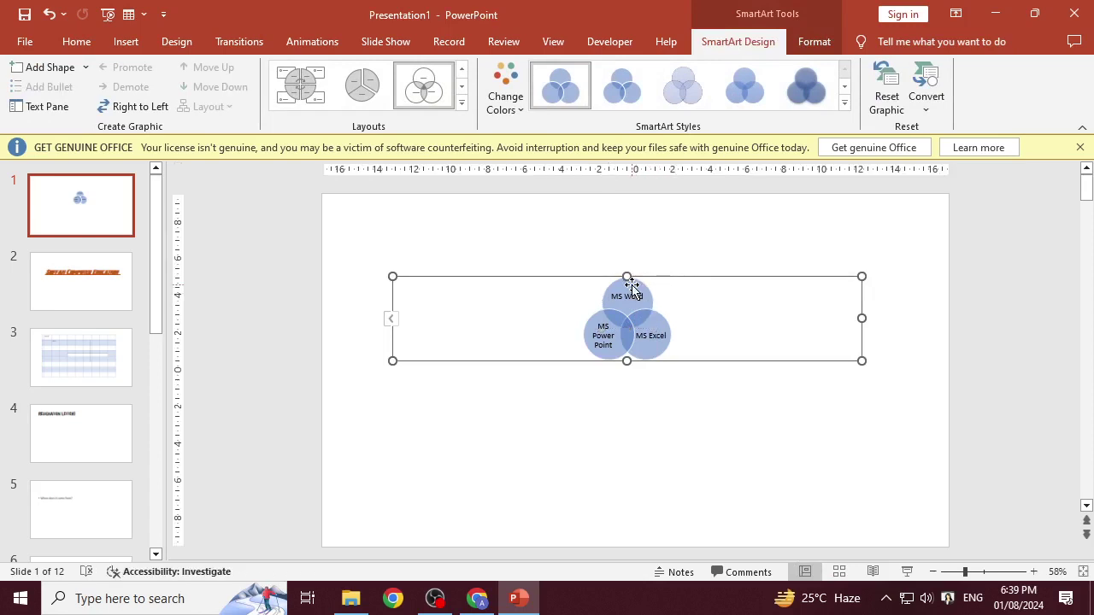
left_click(631, 291)
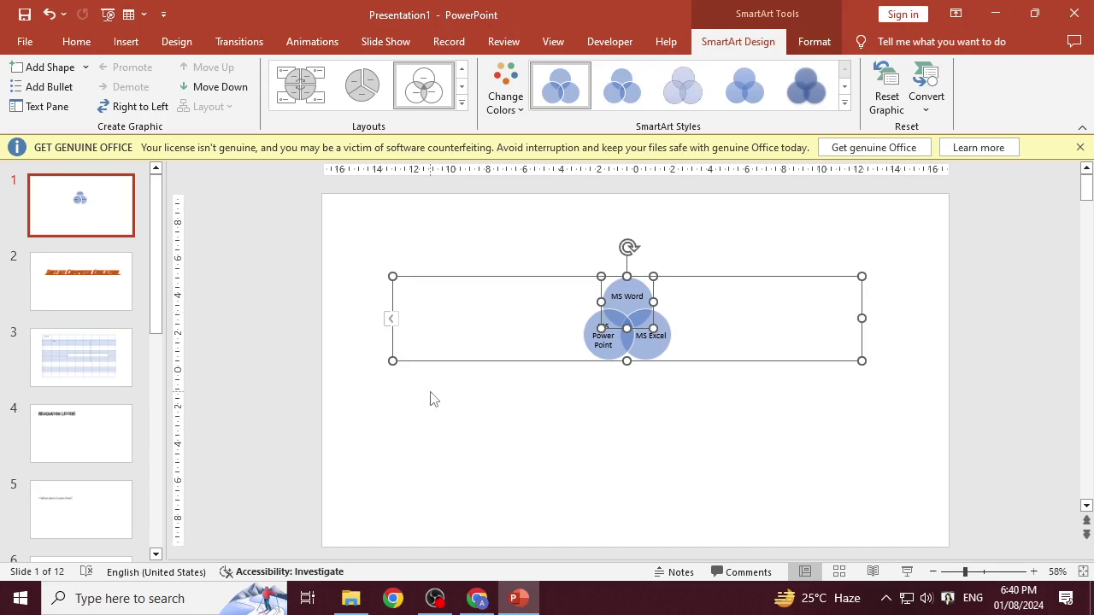
Step: Insert a new circle directly after MS Word using Add Shape After
left_click(85, 68)
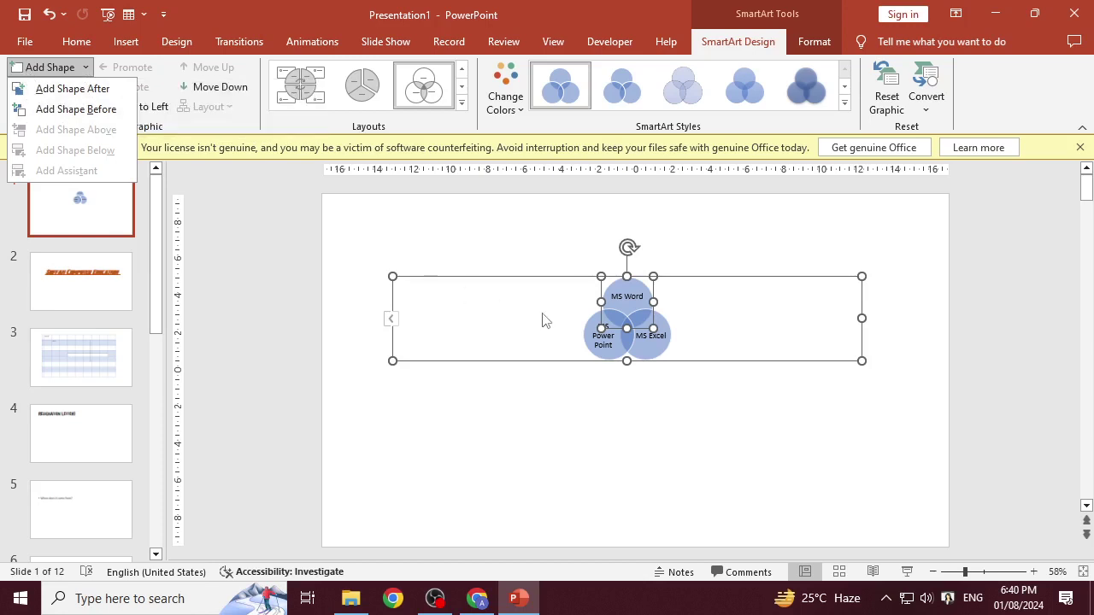
left_click(93, 94)
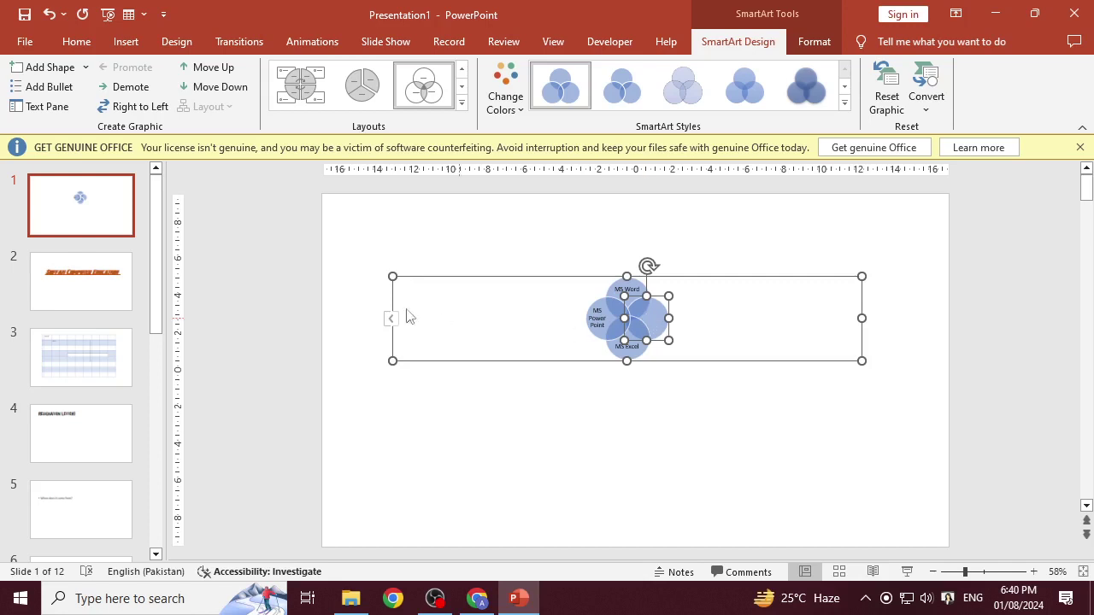
Step: Enter the filler text 'sajkfhkasfjhjkhjkasf' for the new circle in the Text Pane, then close the pane
left_click(48, 106)
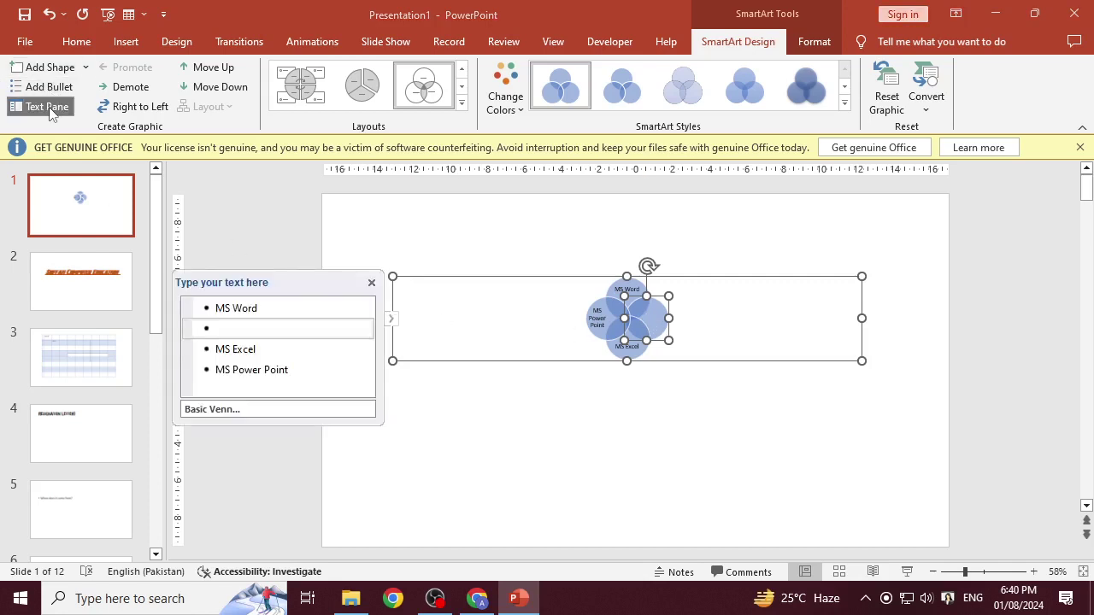
left_click(232, 329)
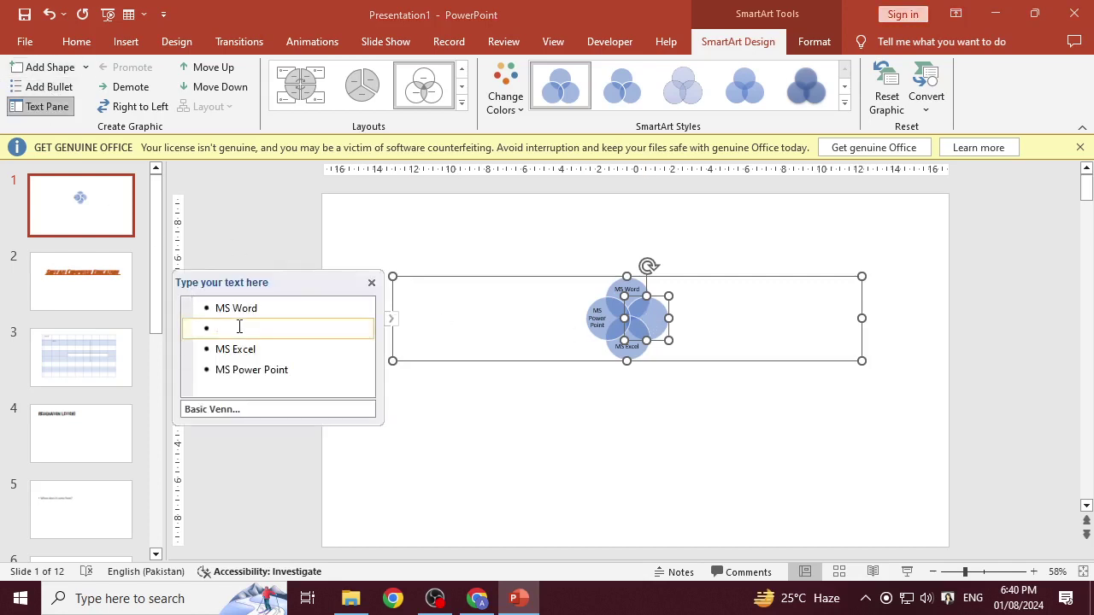
type("sajkfhkasfjhjk")
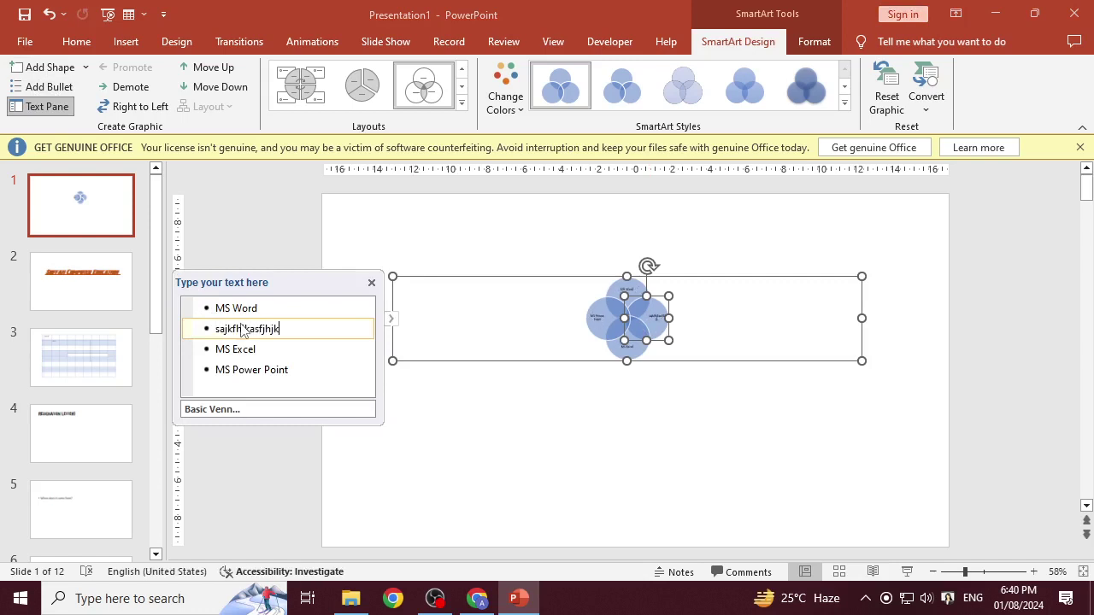
type("hjkasf")
left_click(371, 282)
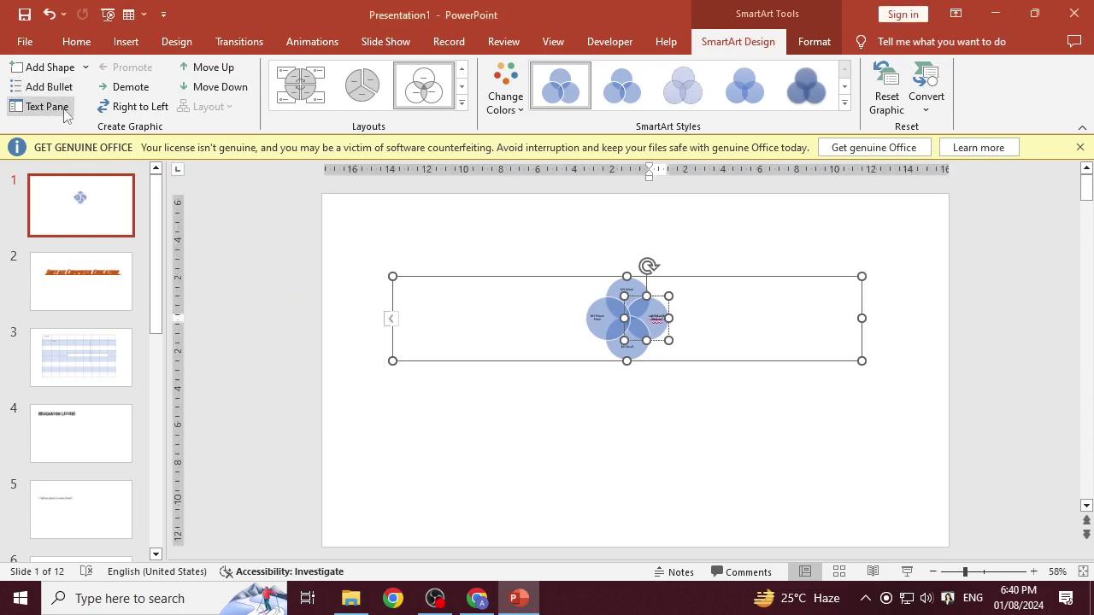
left_click(391, 320)
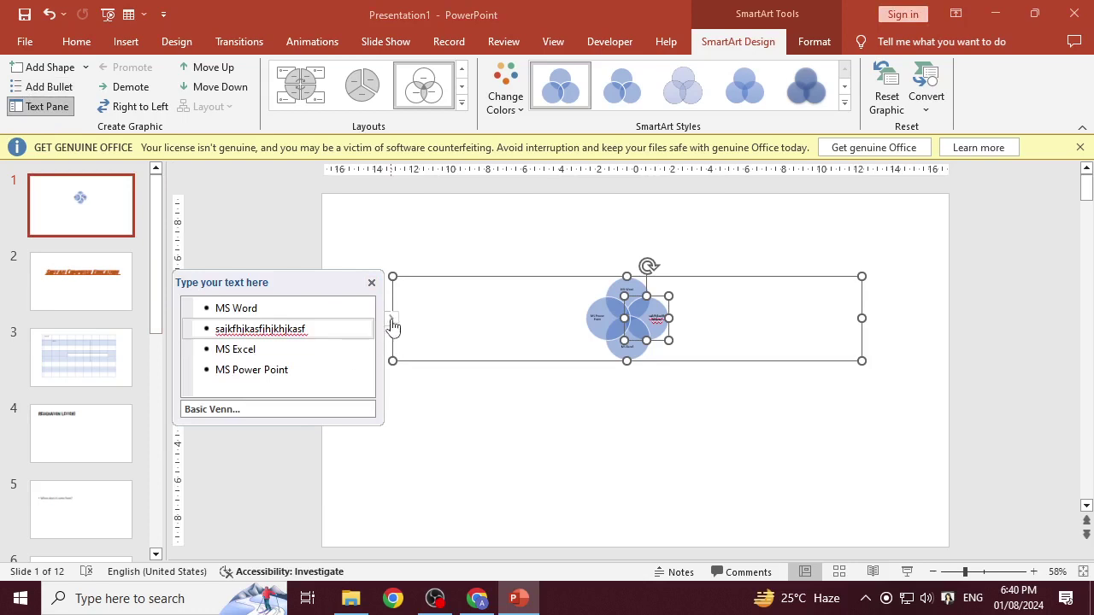
left_click(392, 323)
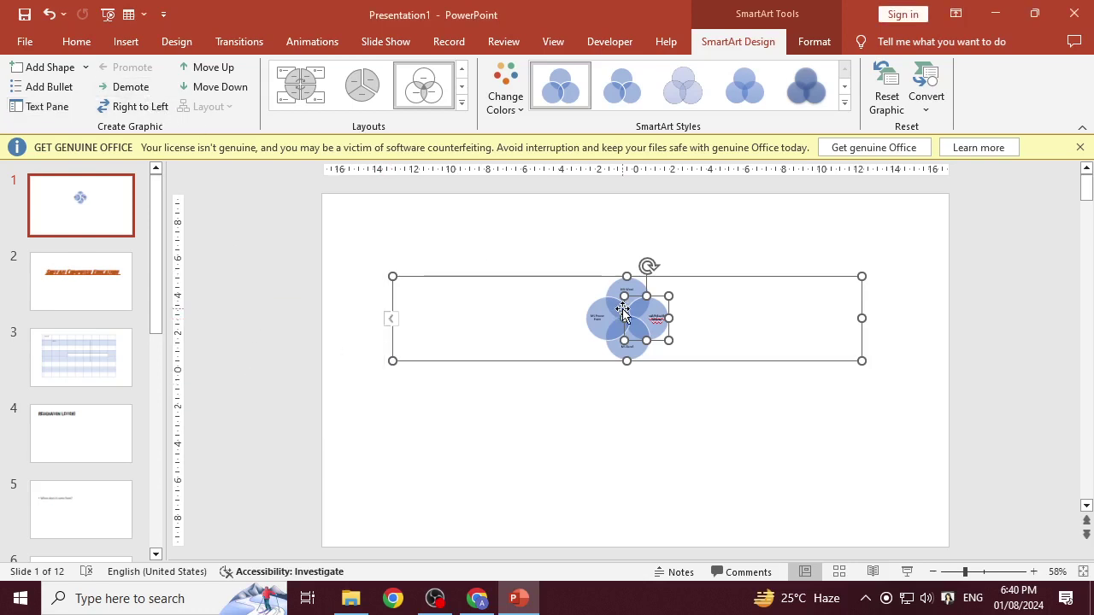
Step: Demote and then promote the fourth circle back to top level, and zoom in to 98%
left_click(122, 87)
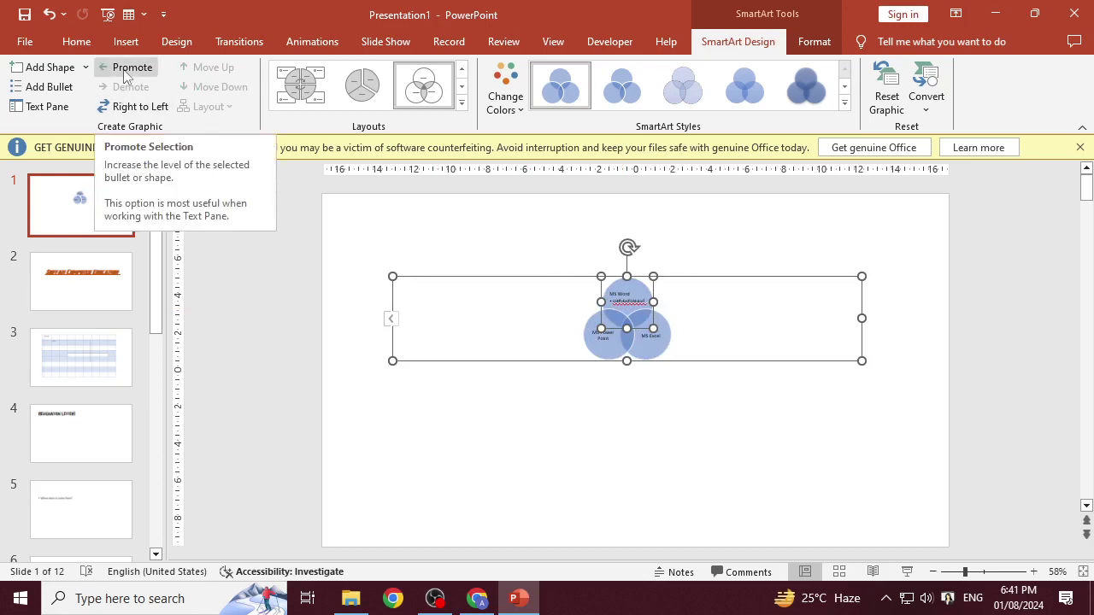
left_click(125, 72)
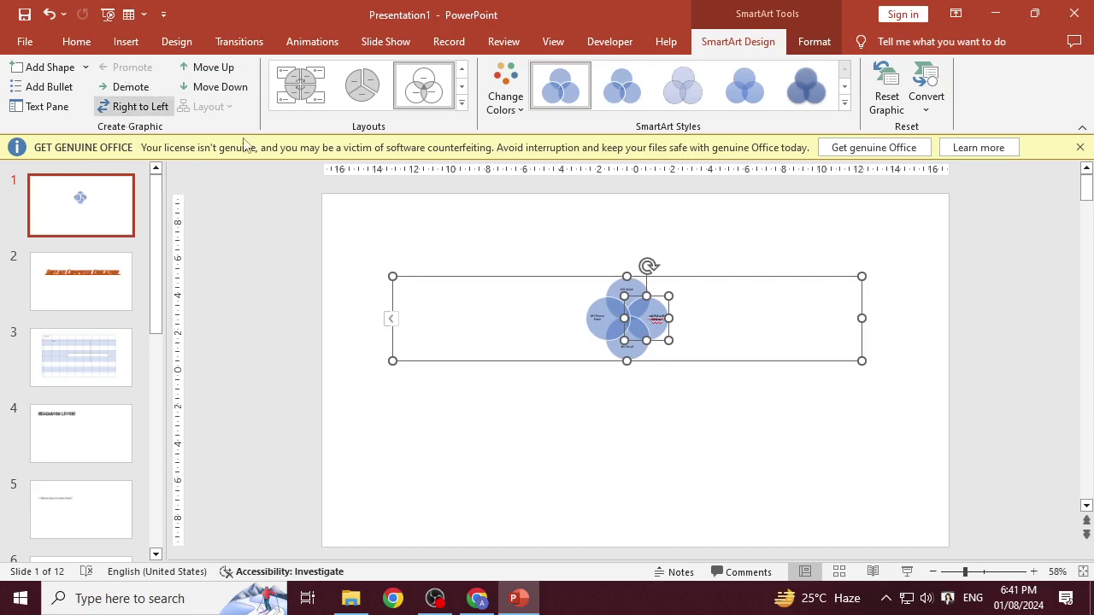
left_click(986, 571)
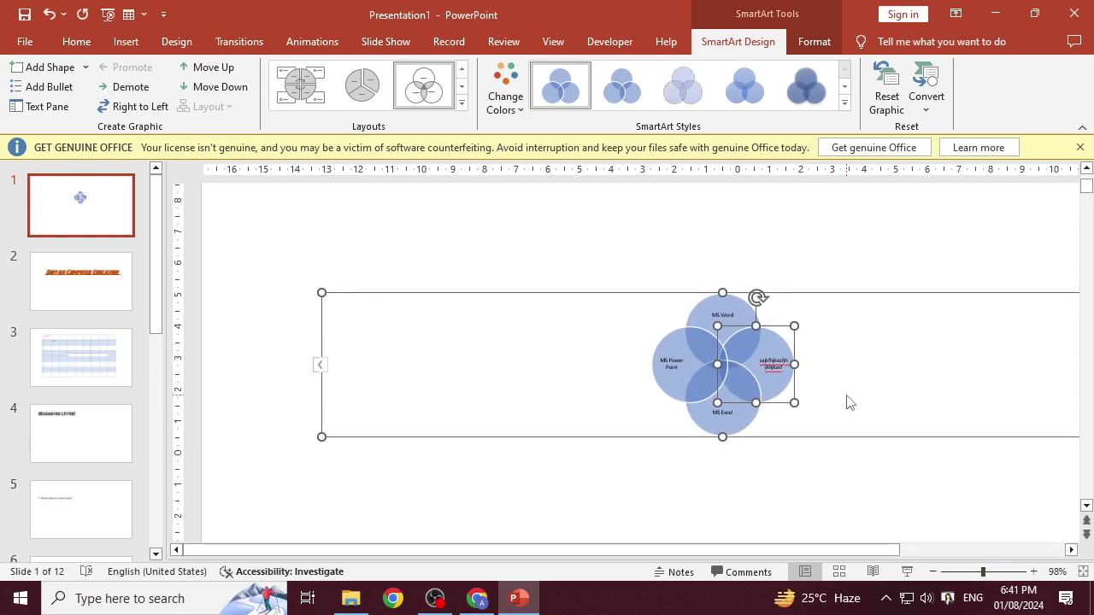
left_click_drag(757, 347, 666, 339)
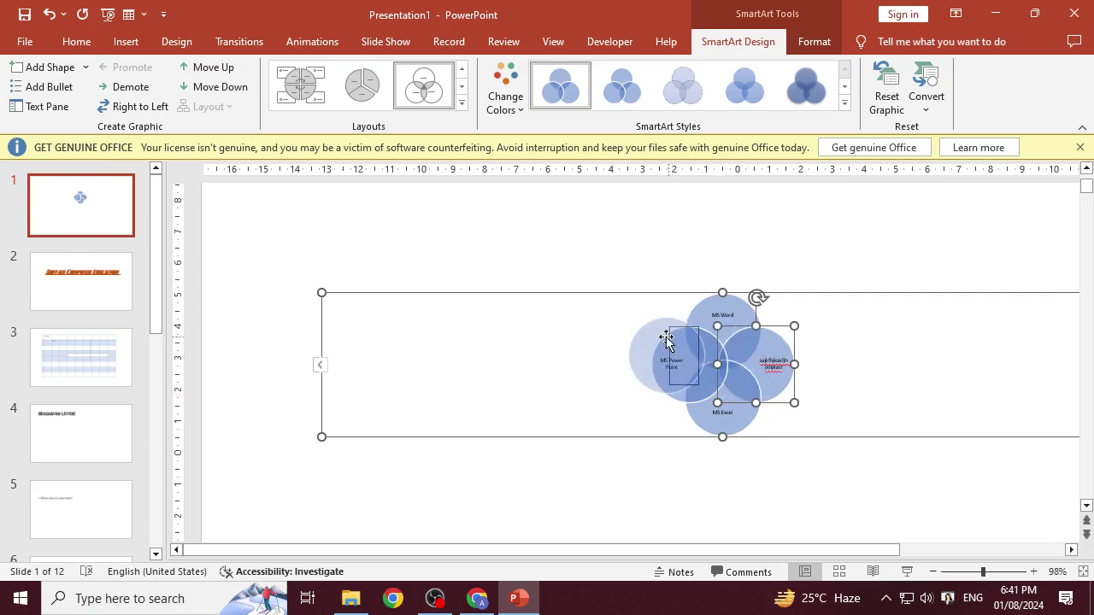
mouse_move(729, 316)
left_mouse_down()
mouse_move(669, 349)
mouse_move(642, 399)
left_mouse_up()
left_click_drag(725, 408, 595, 357)
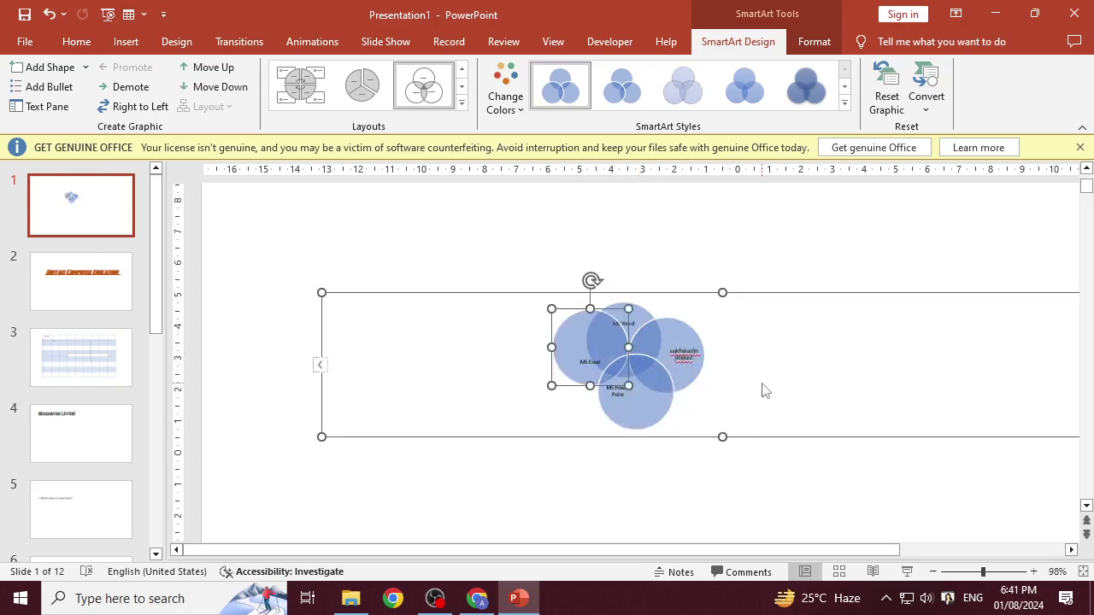
key("ctrl+z")
key("ctrl+z")
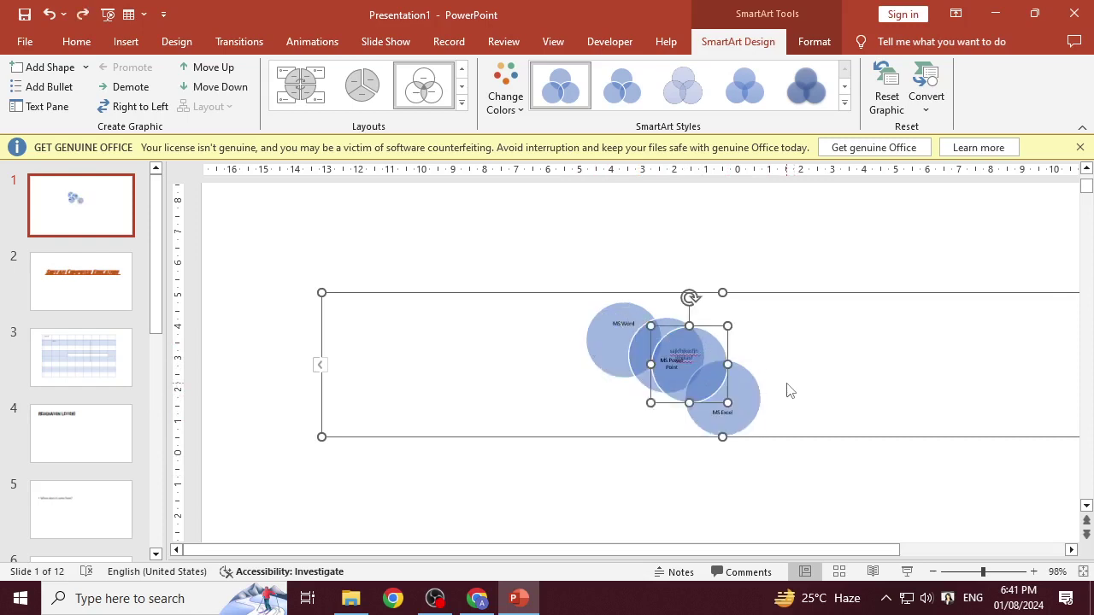
key("ctrl+z")
key("ctrl+z")
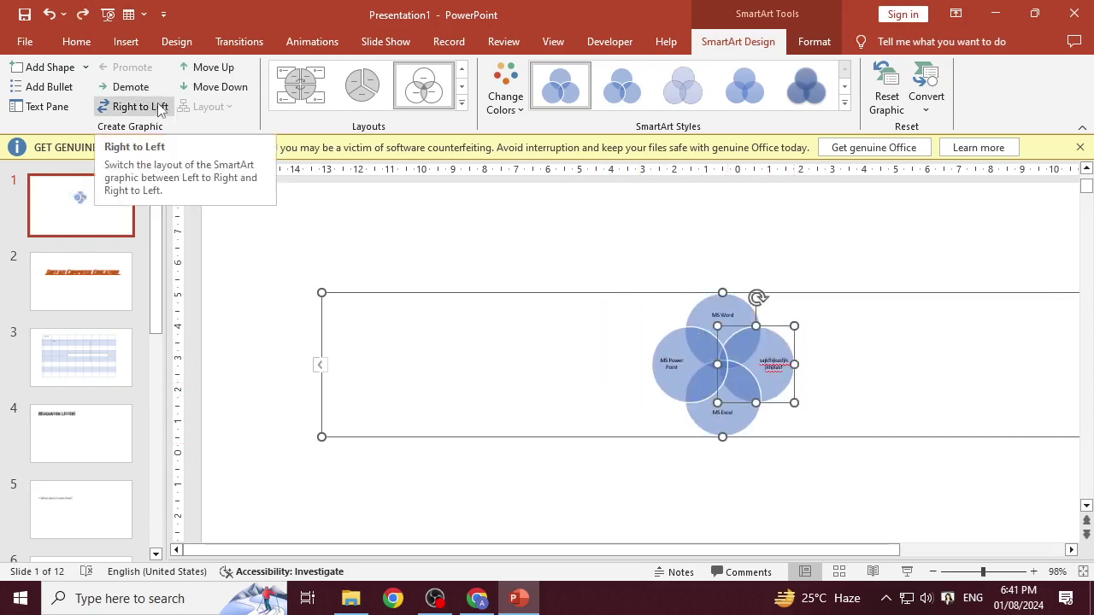
Step: Switch the diagram to run right to left and select the MS Word circle
left_click(158, 109)
left_click(157, 104)
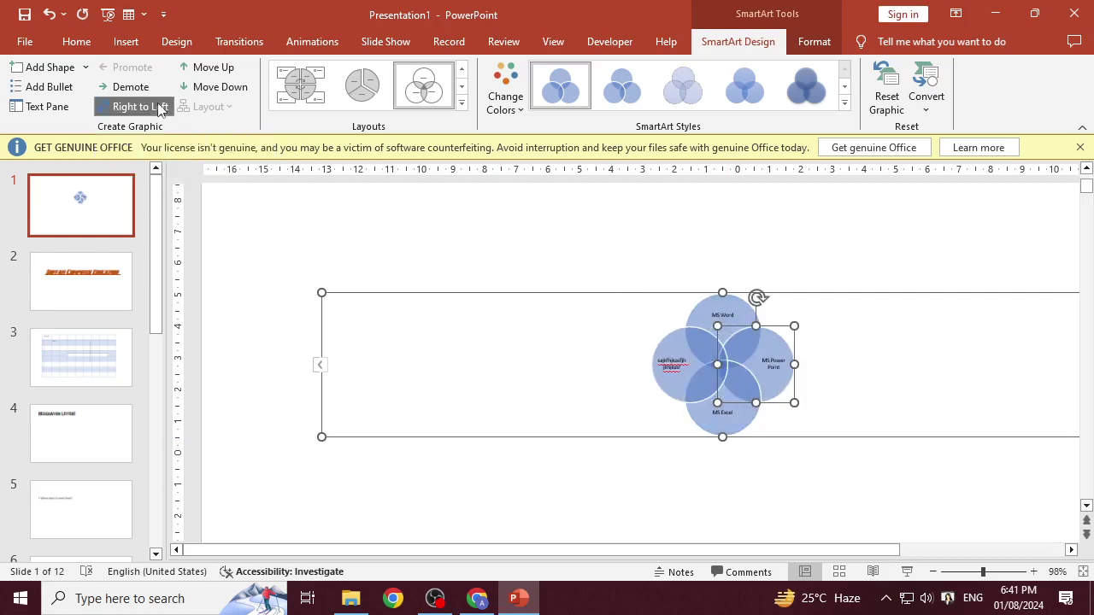
left_click(696, 354)
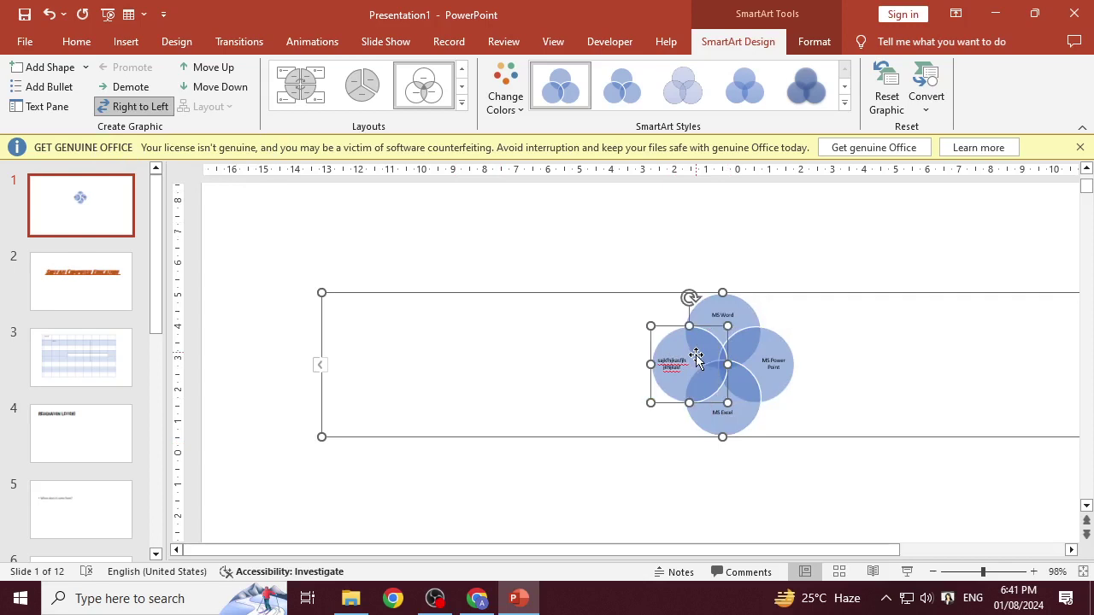
left_click(749, 320)
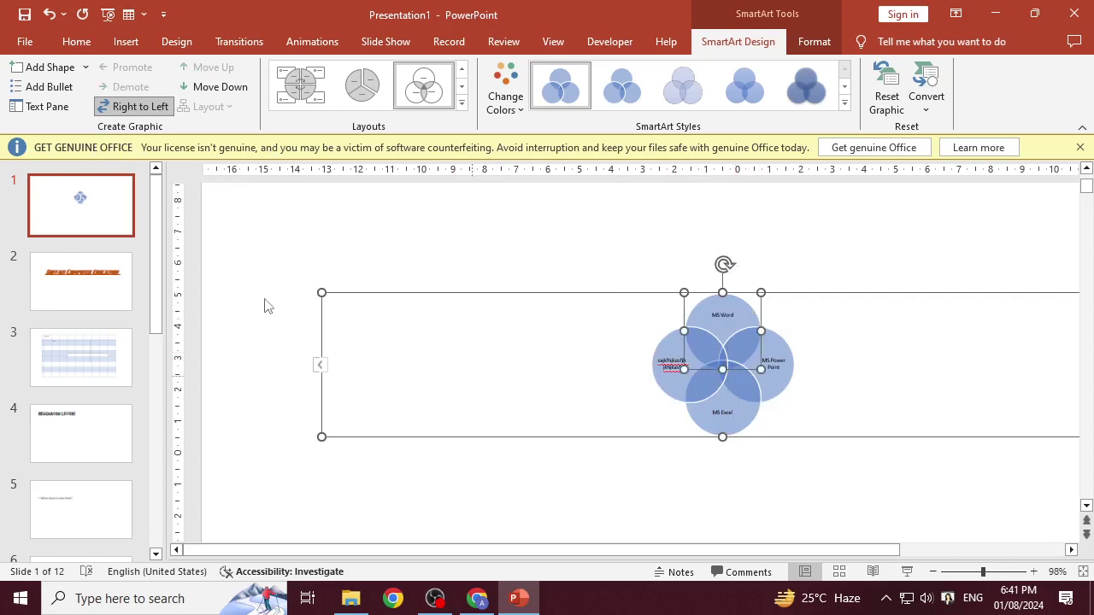
Step: Move MS Word down to the bottom position and MS Excel up to the top
left_click(223, 94)
left_click(223, 94)
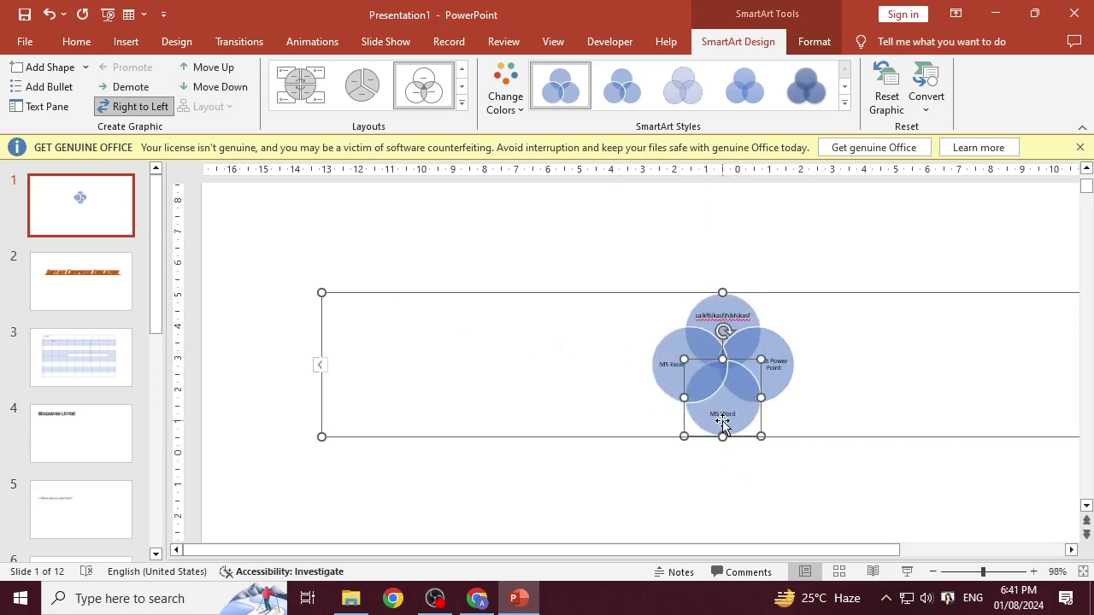
left_click(666, 369)
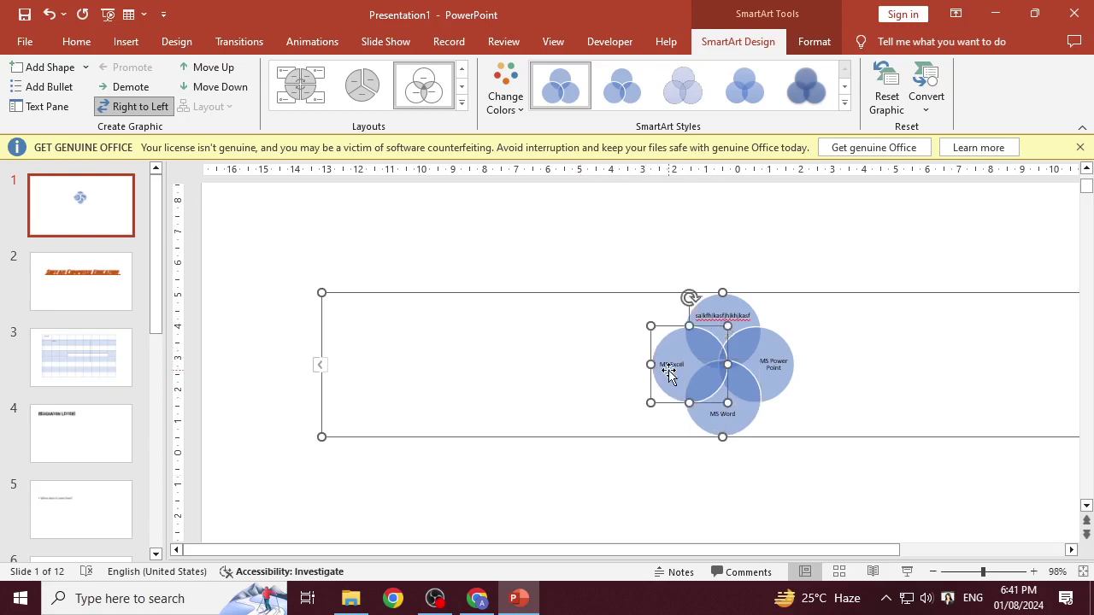
left_click(229, 74)
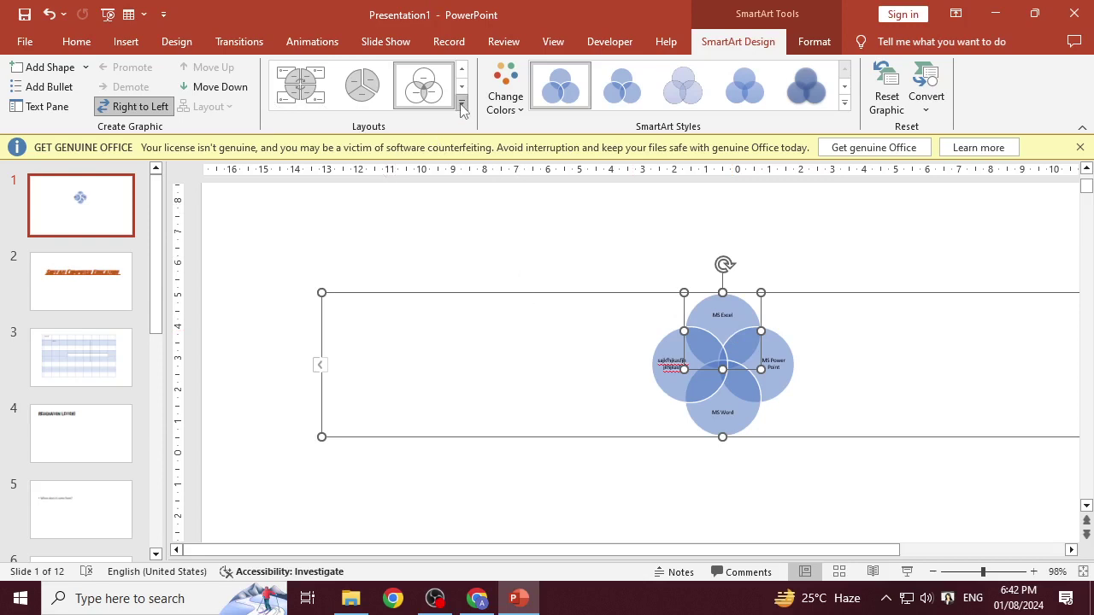
left_click(462, 104)
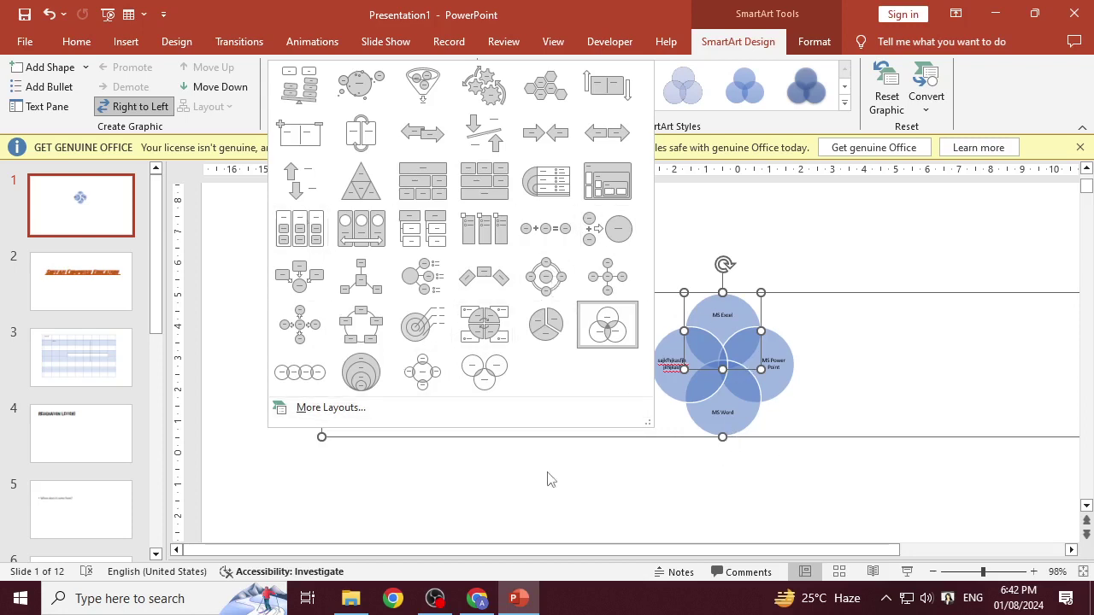
Step: Apply the Linear Venn layout so the four circles sit in a single row
left_click(313, 379)
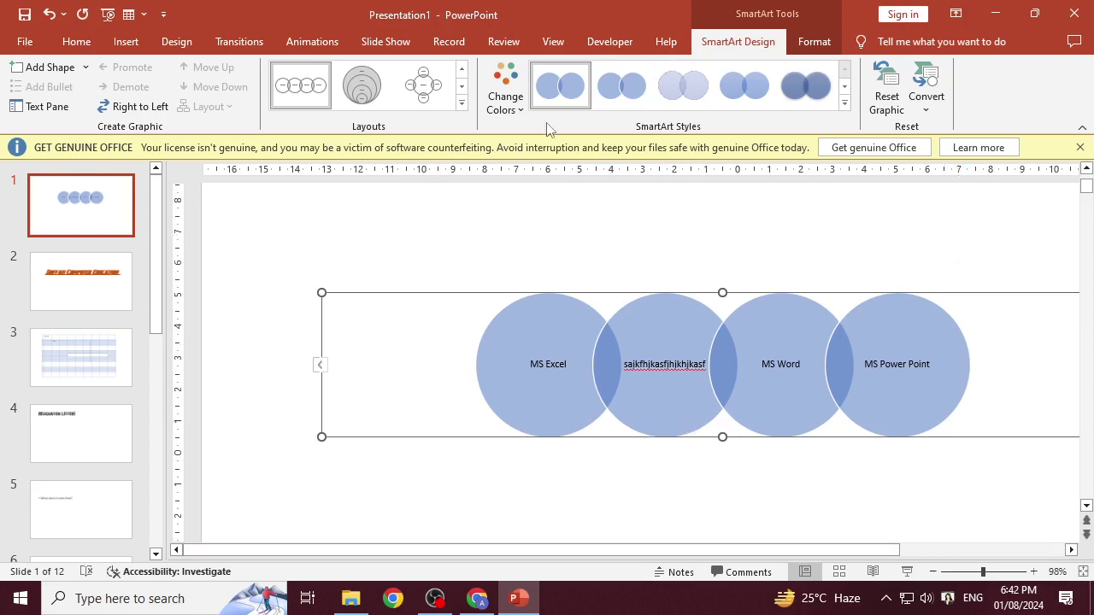
Step: Apply a 3-D SmartArt style and recolour the circles pale grey-white
left_click(520, 107)
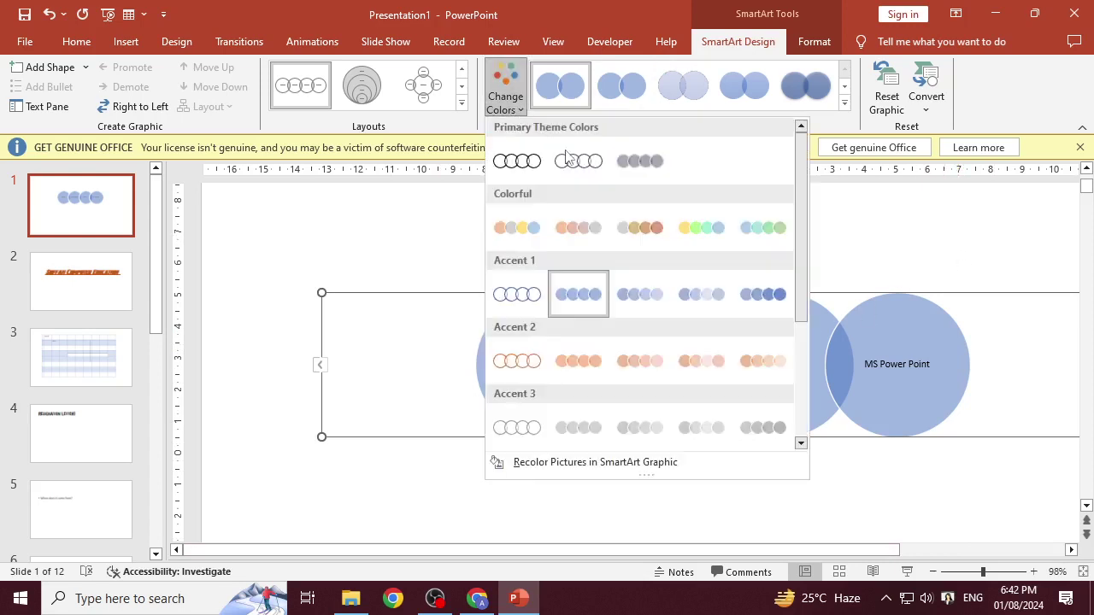
scroll(633, 417, "down", 3)
left_click(701, 428)
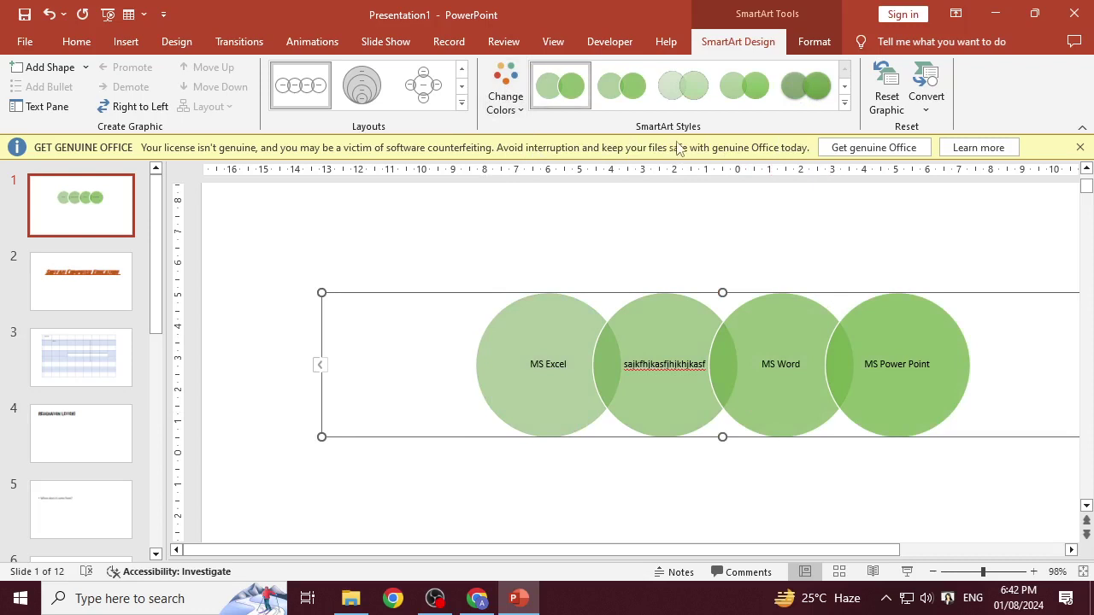
left_click(845, 103)
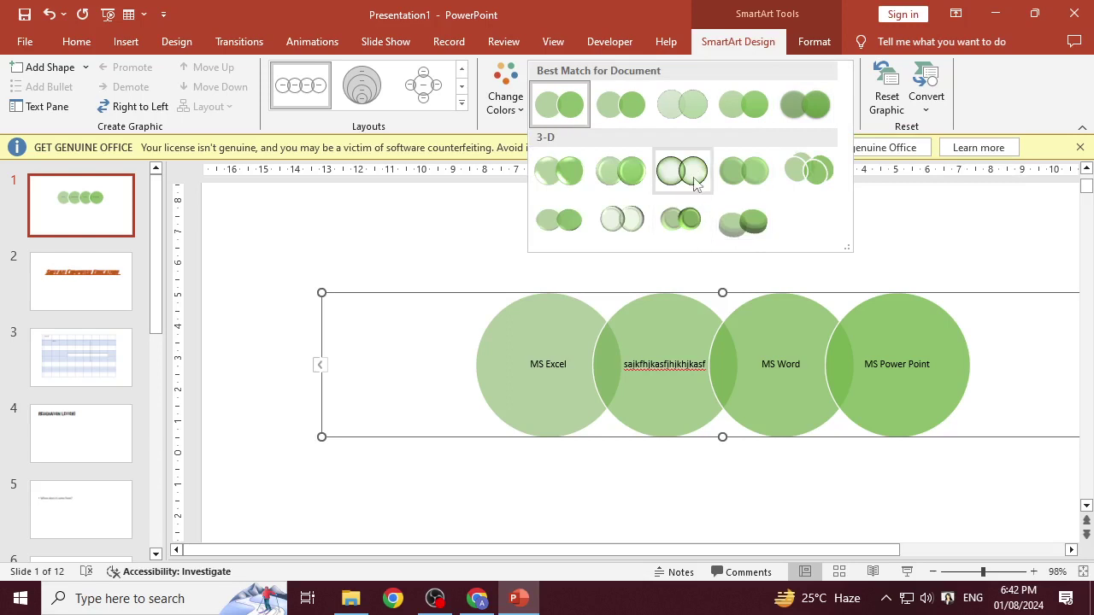
left_click(695, 224)
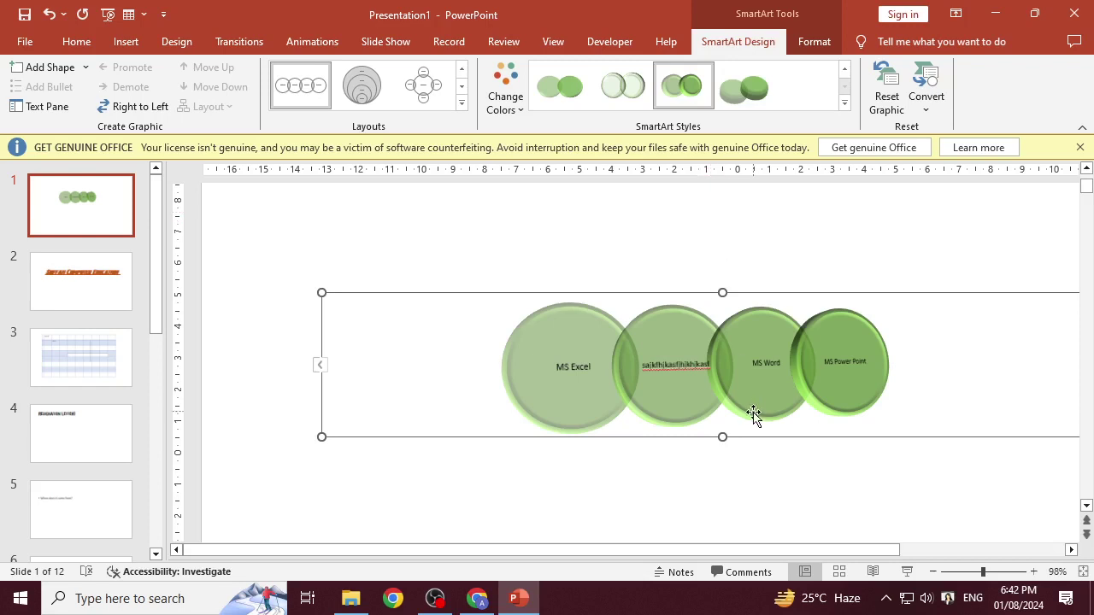
left_click(653, 399)
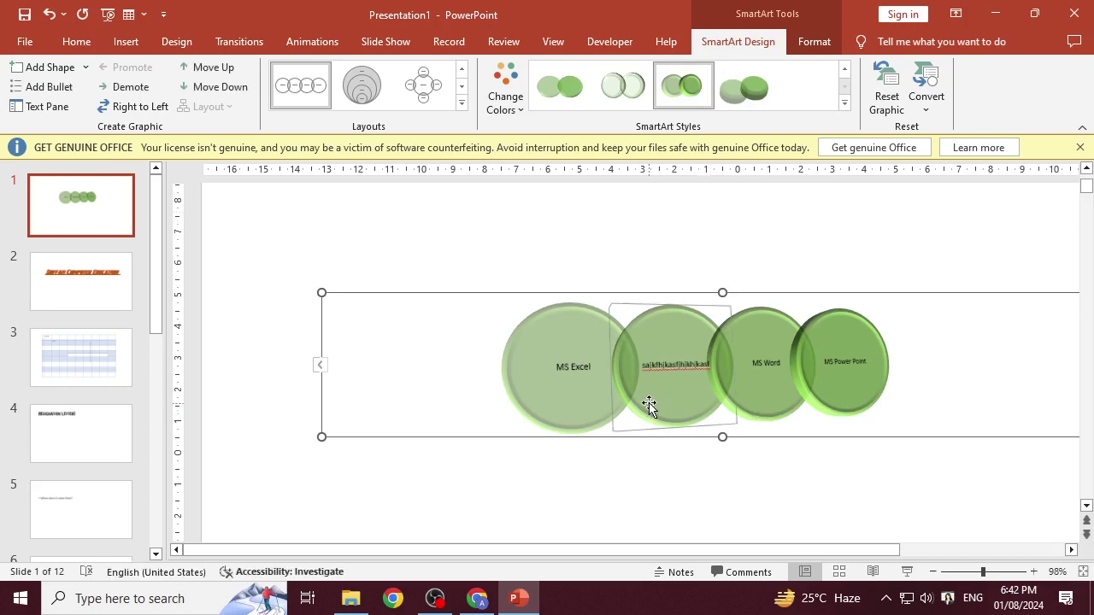
left_click(520, 113)
left_click(603, 308)
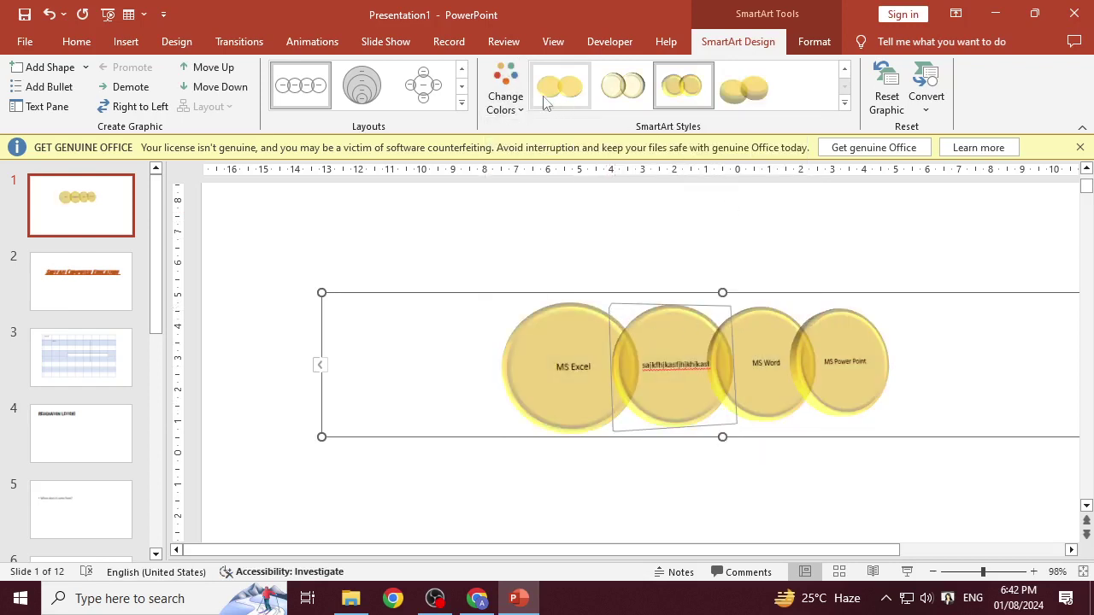
left_click(507, 97)
left_click(518, 227)
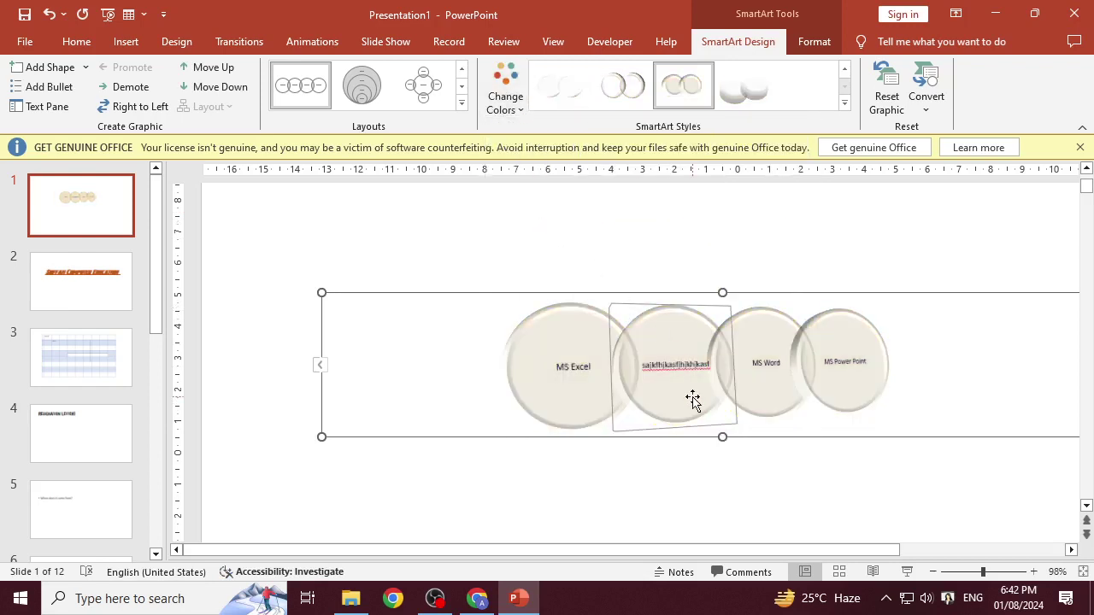
Step: Drag MS Word, the filler circle and MS Excel rightward so the circles overlap tightly
left_click(786, 366)
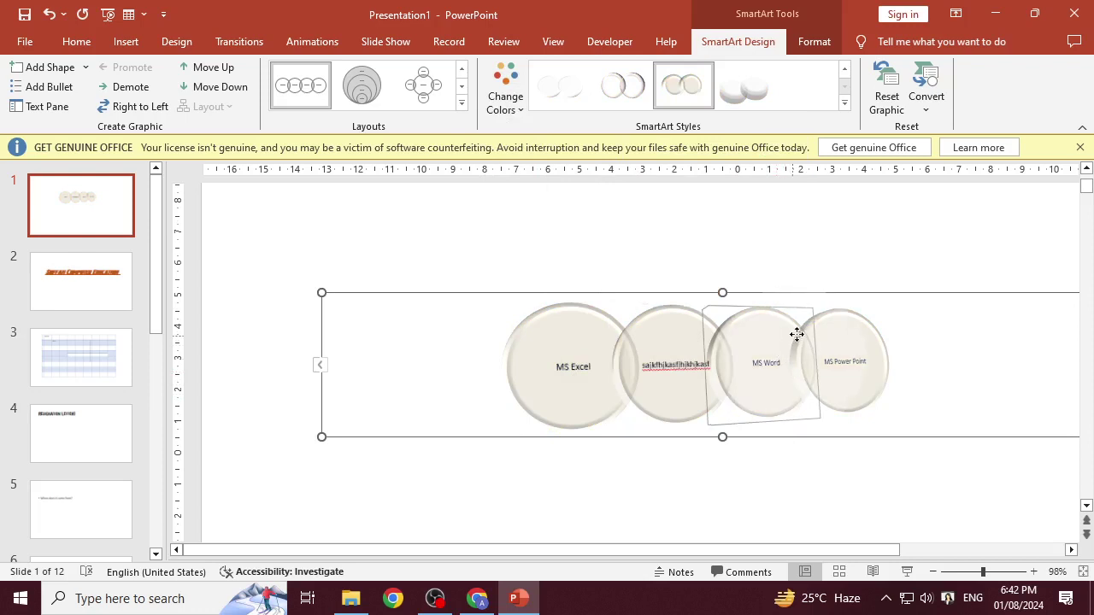
left_click_drag(798, 333, 785, 348)
left_click(701, 356)
left_click_drag(627, 369, 661, 370)
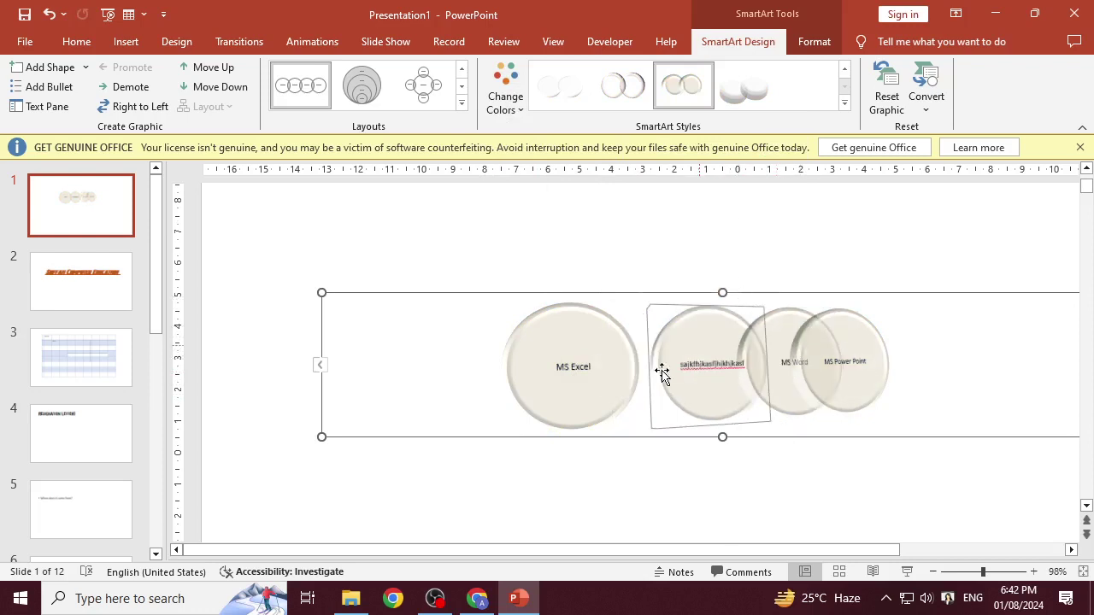
left_click(601, 353)
left_click_drag(601, 352, 851, 350)
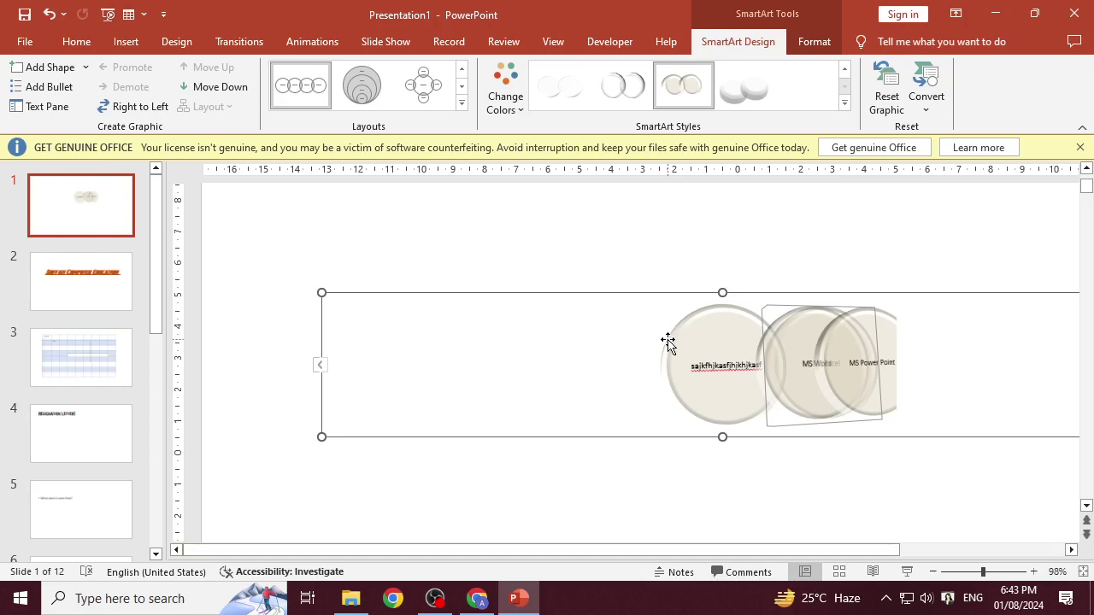
Step: Reset the graphic to its plain blue circles and move the diagram left on the slide
left_click(887, 94)
left_click(970, 317)
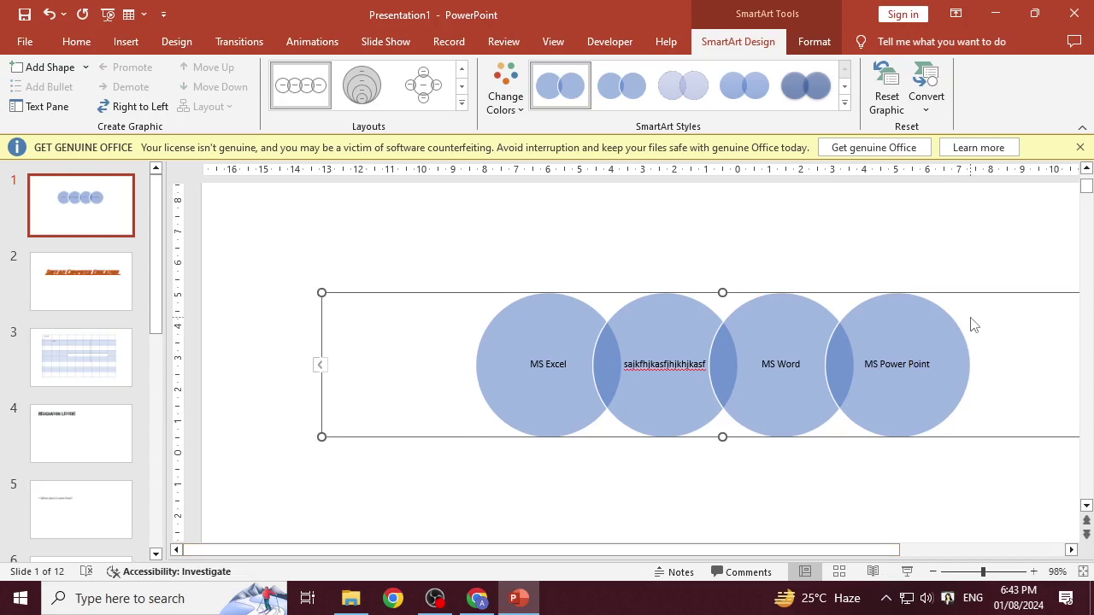
left_click_drag(965, 294, 836, 296)
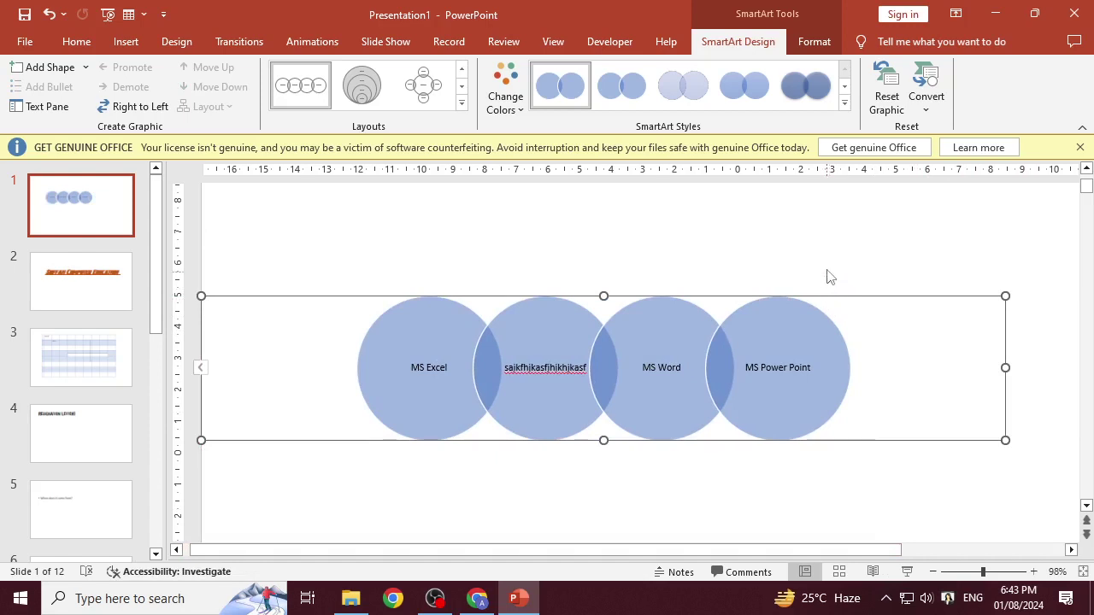
left_click(926, 111)
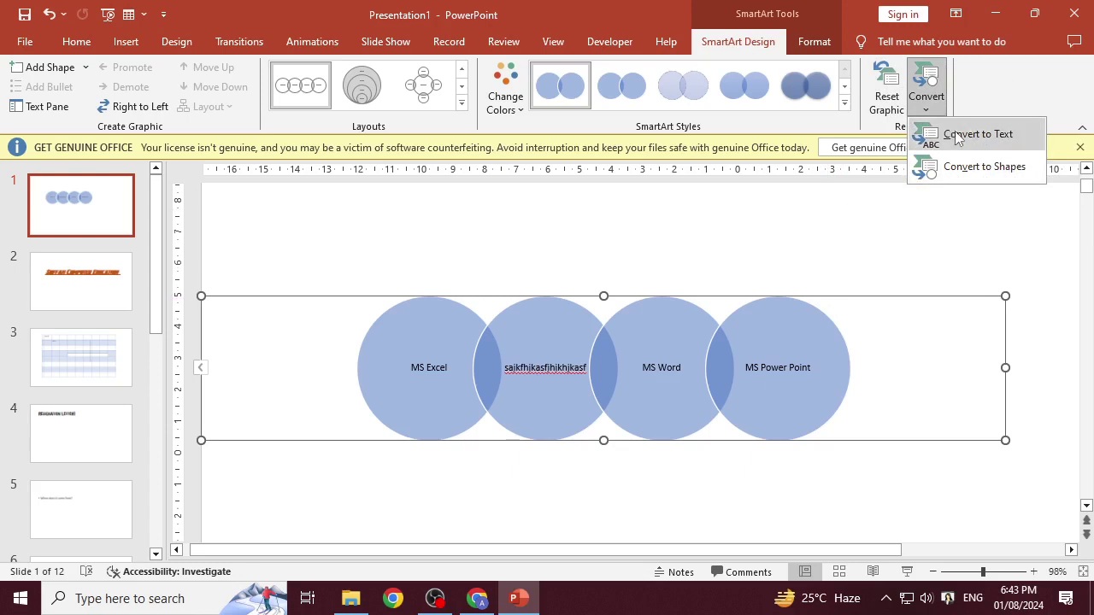
left_click(958, 136)
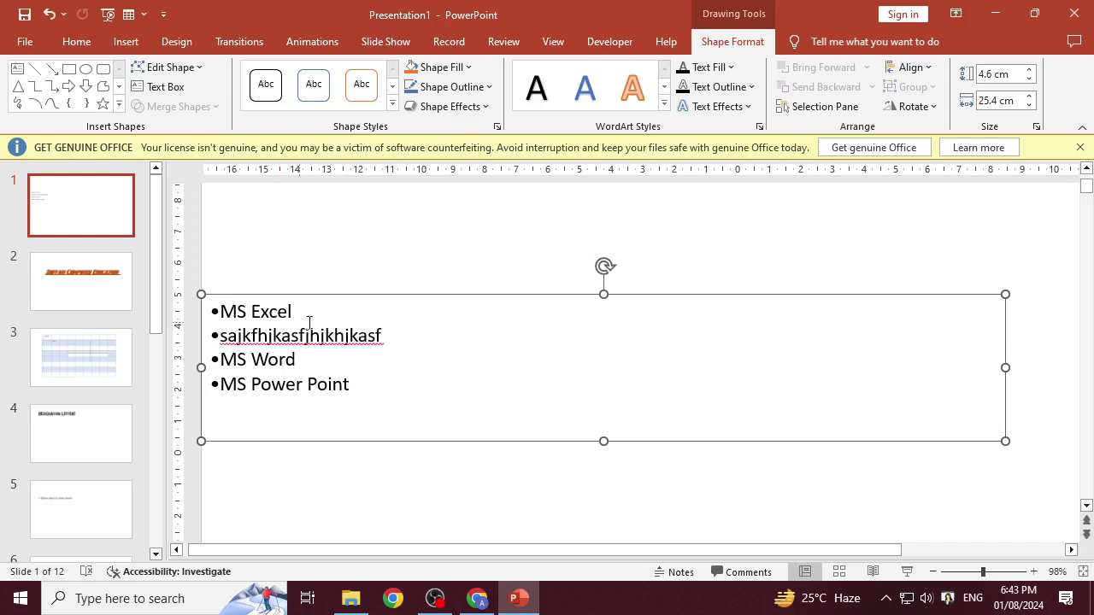
key("ctrl+z")
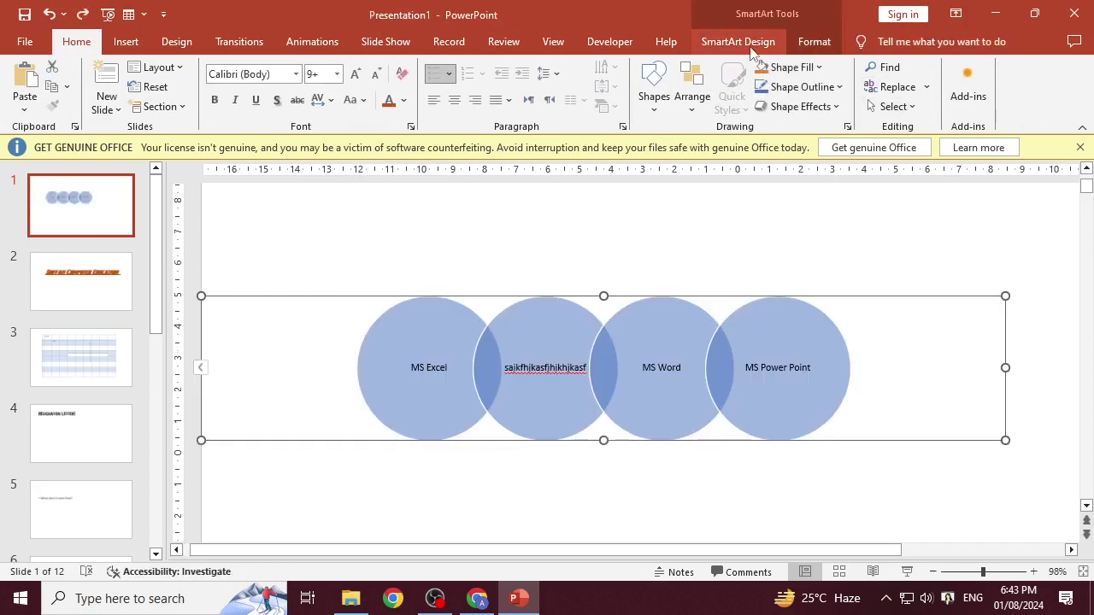
left_click(738, 41)
left_click(928, 107)
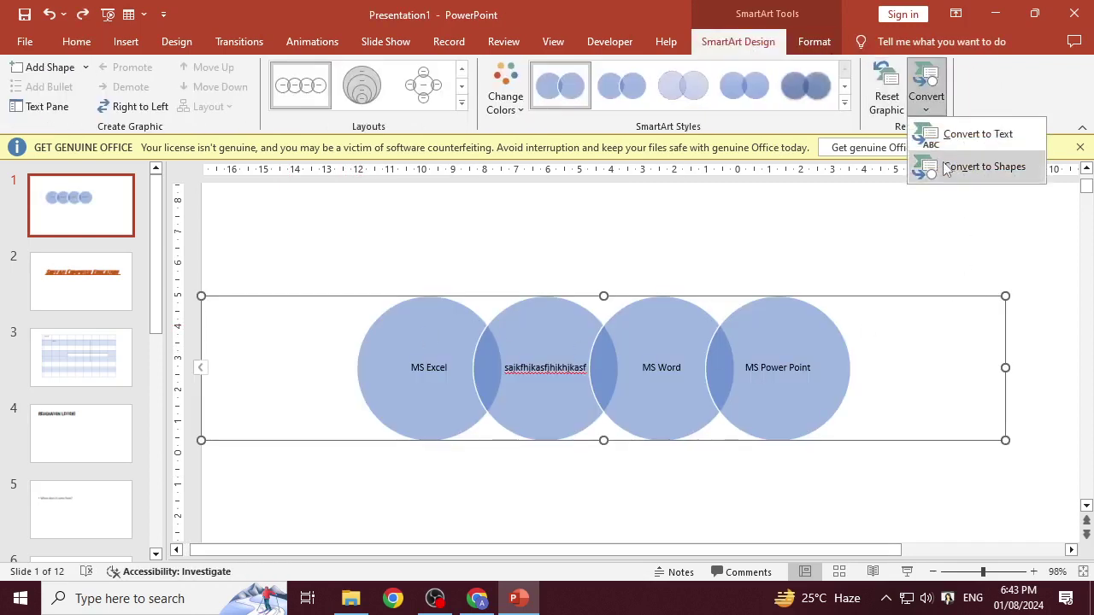
left_click(202, 370)
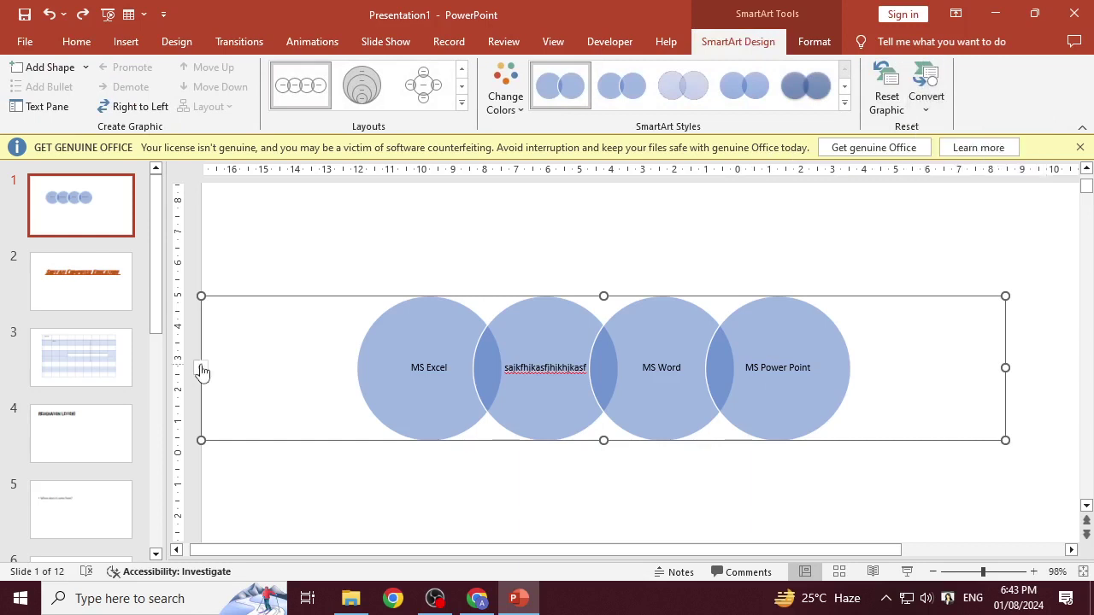
left_click(202, 369)
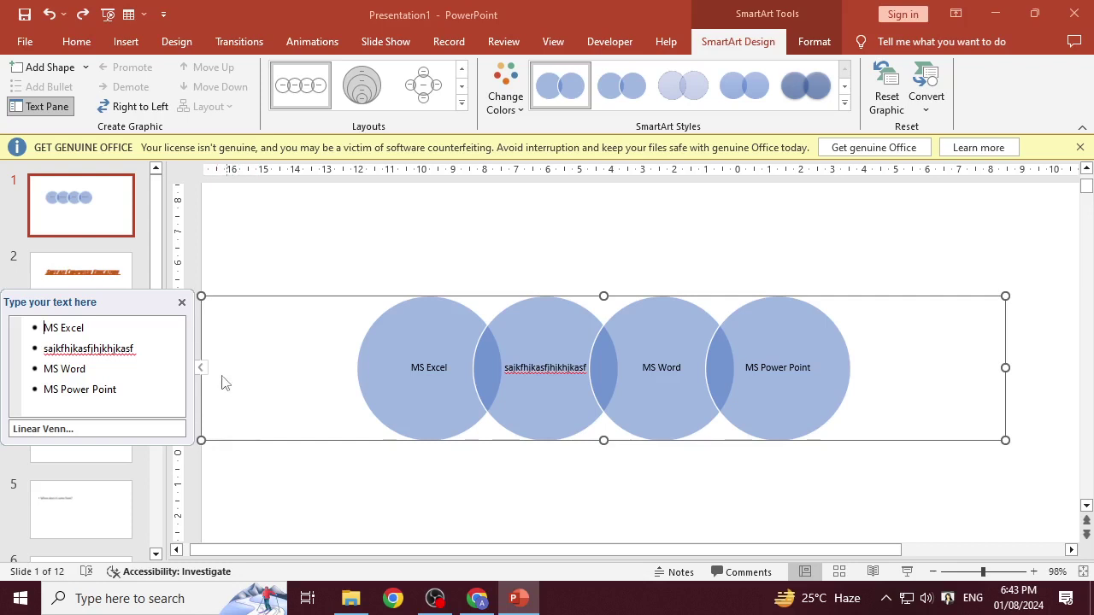
left_click(202, 368)
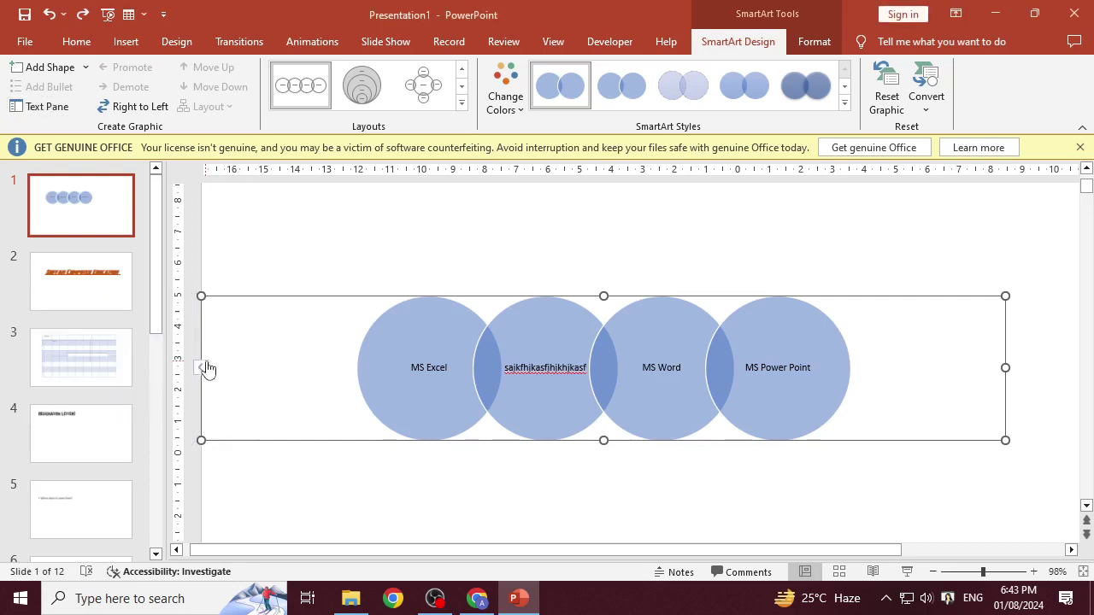
left_click(926, 101)
left_click(923, 166)
left_click(808, 382)
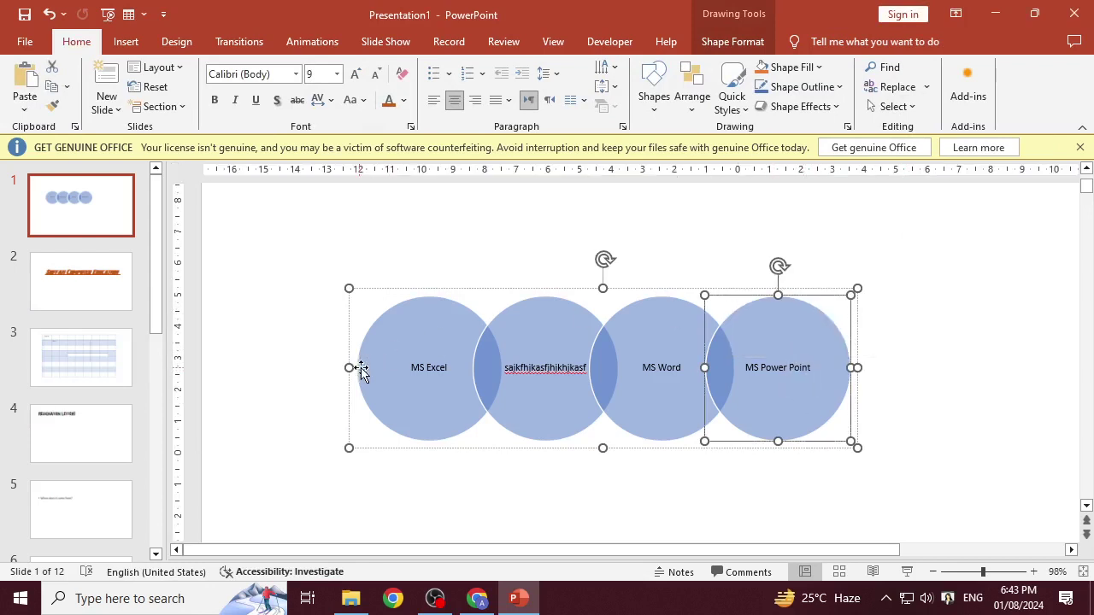
left_click(418, 411)
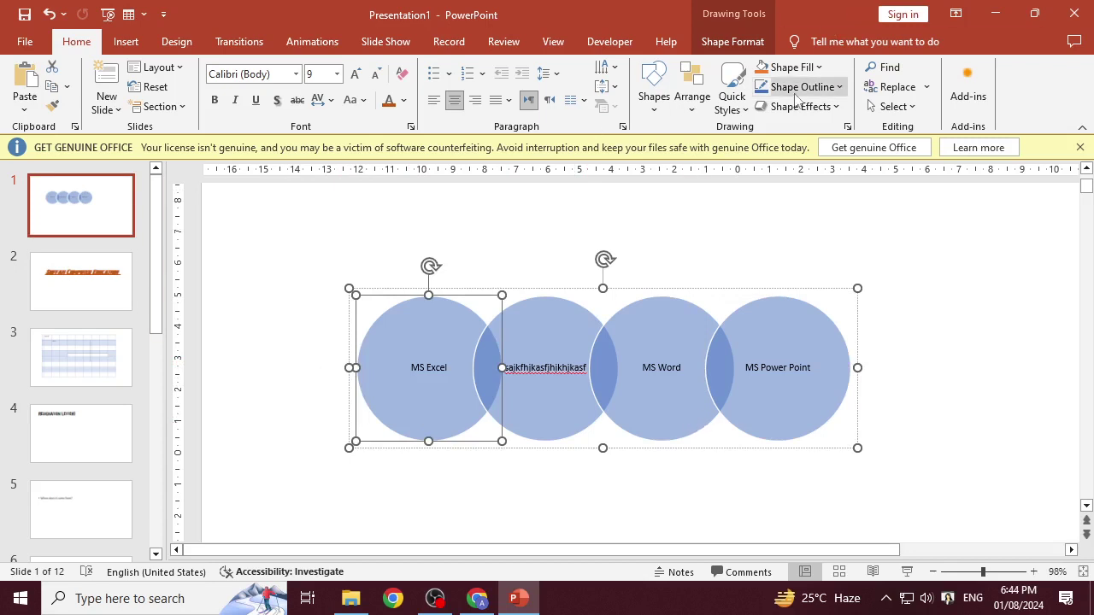
key("ctrl+z")
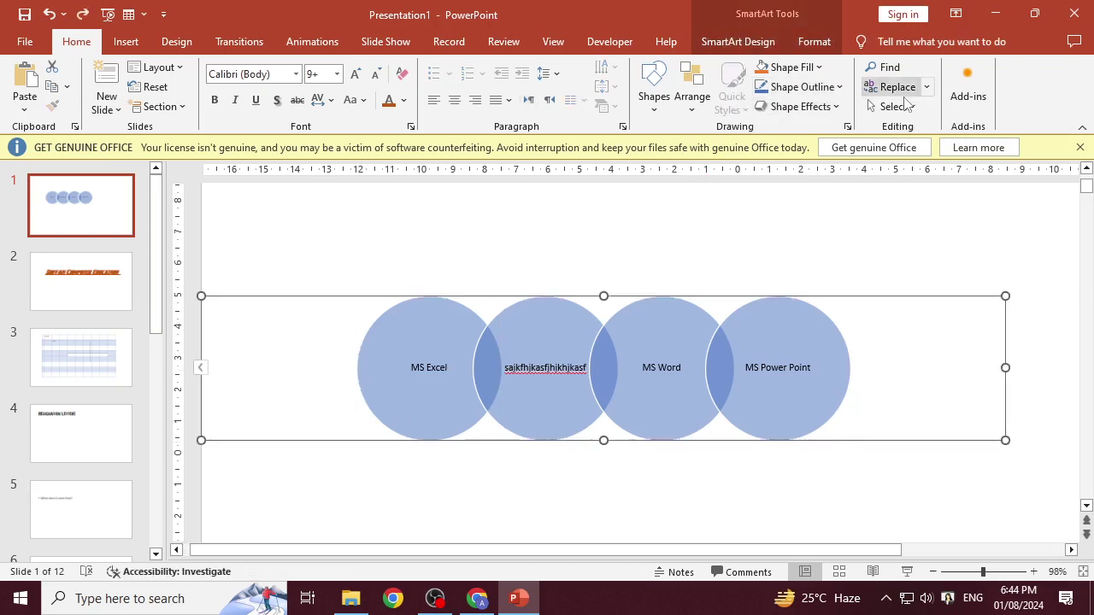
Step: Resize the MS Excel circle with Larger three times and Smaller twice, making it a flatter oval
left_click(812, 43)
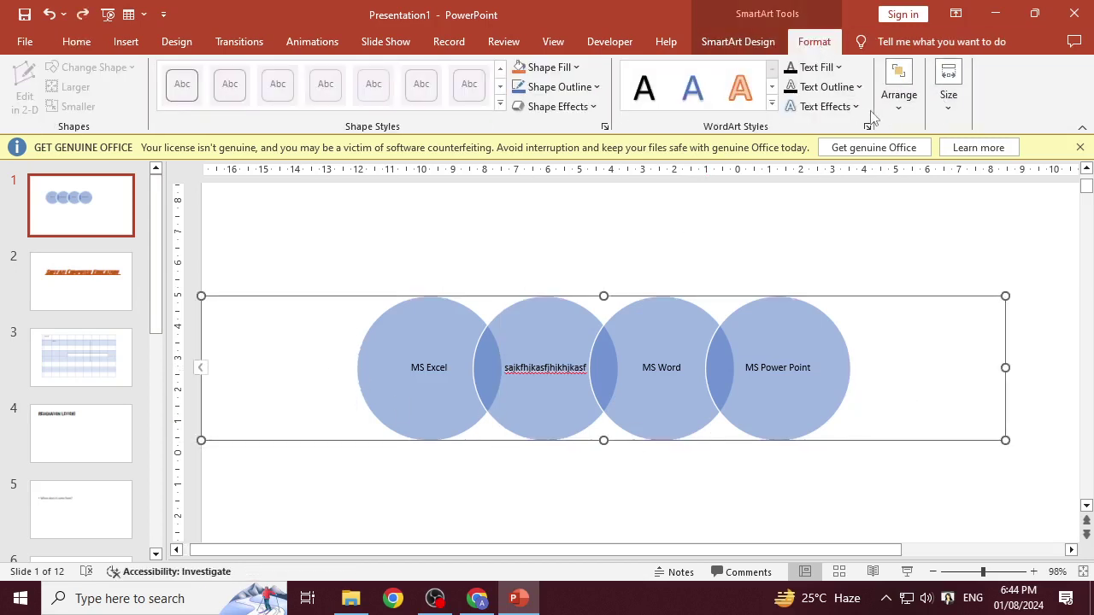
left_click(738, 41)
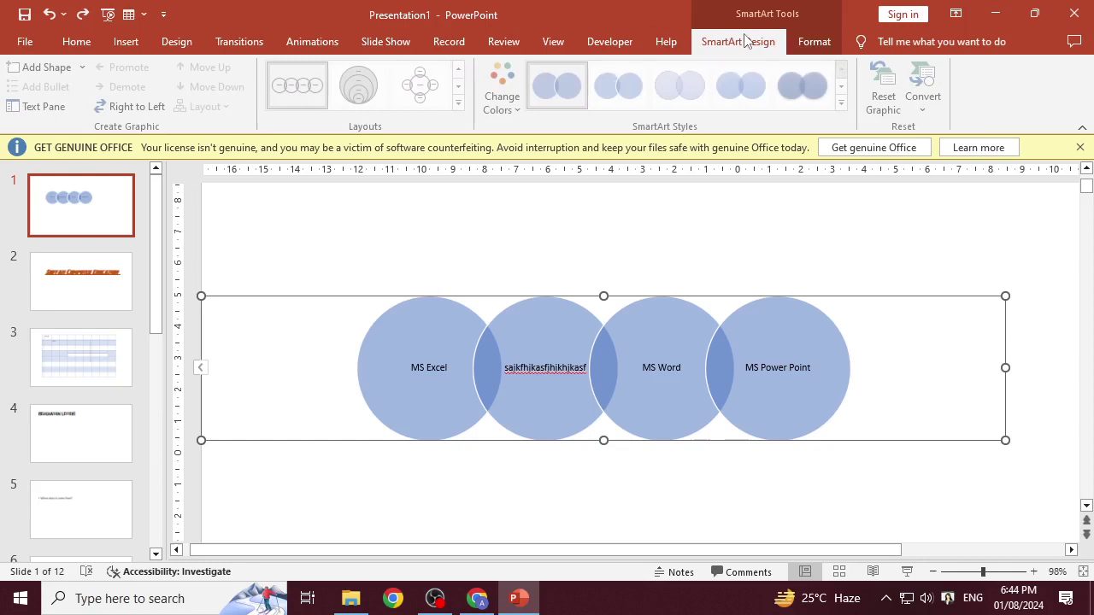
left_click(814, 45)
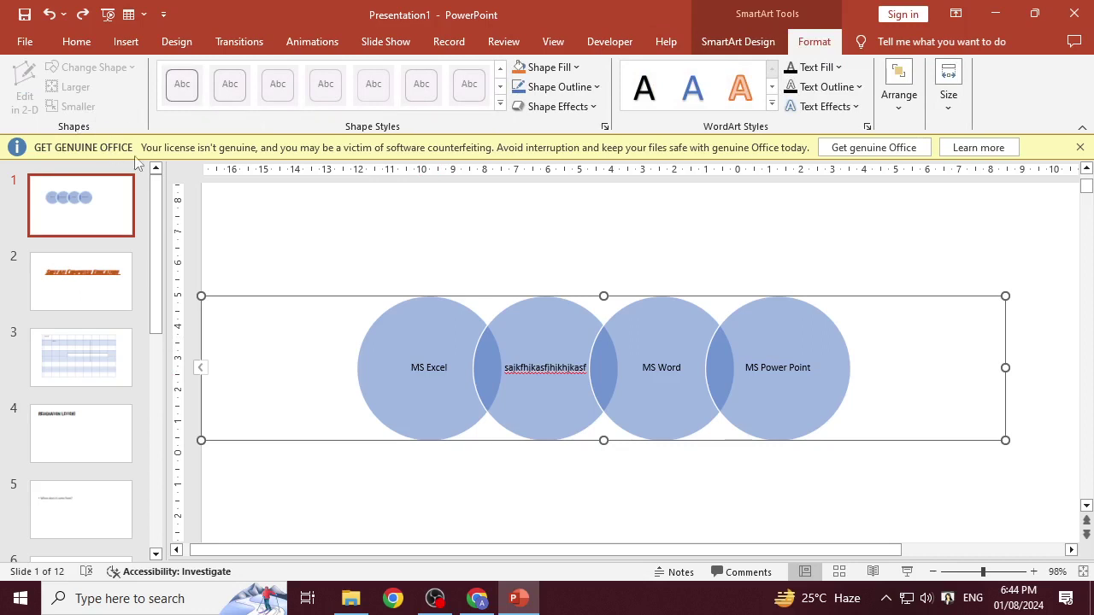
left_click(400, 338)
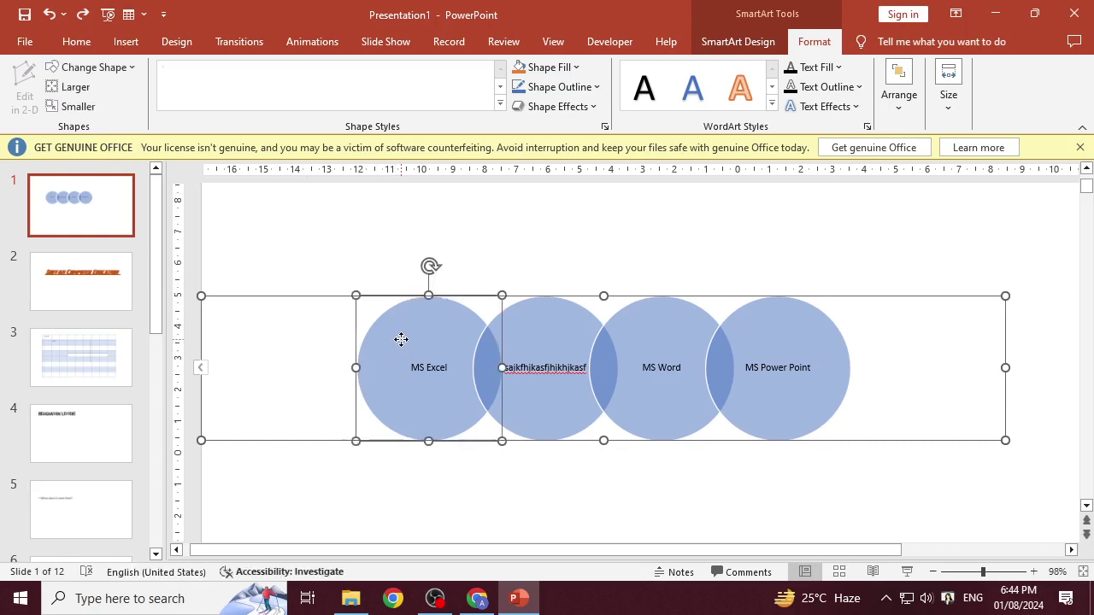
left_click(89, 94)
left_click(89, 94)
left_click(89, 94)
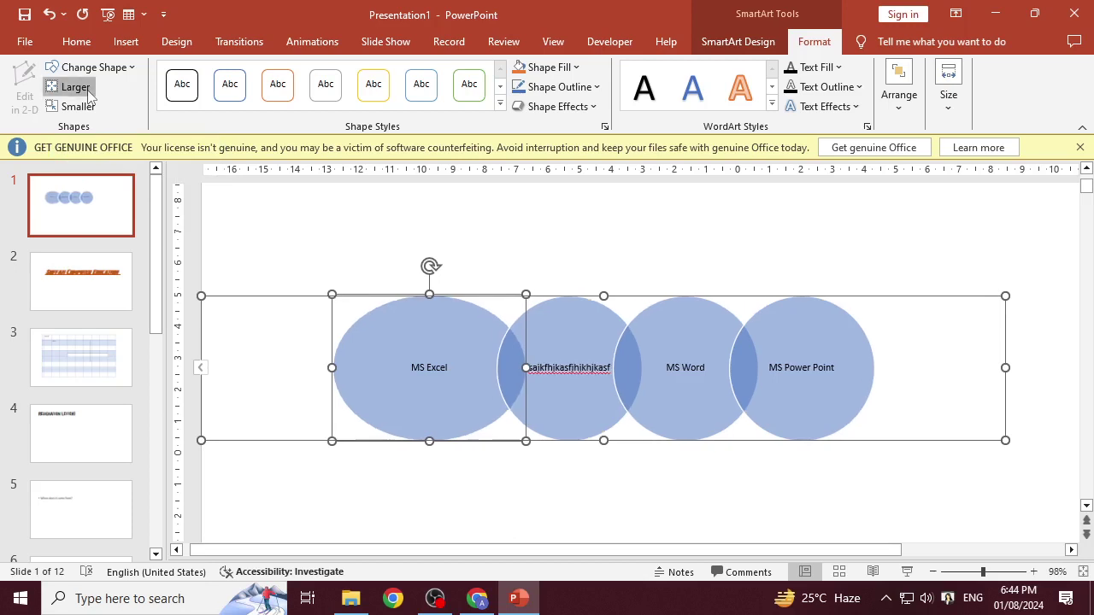
left_click(89, 94)
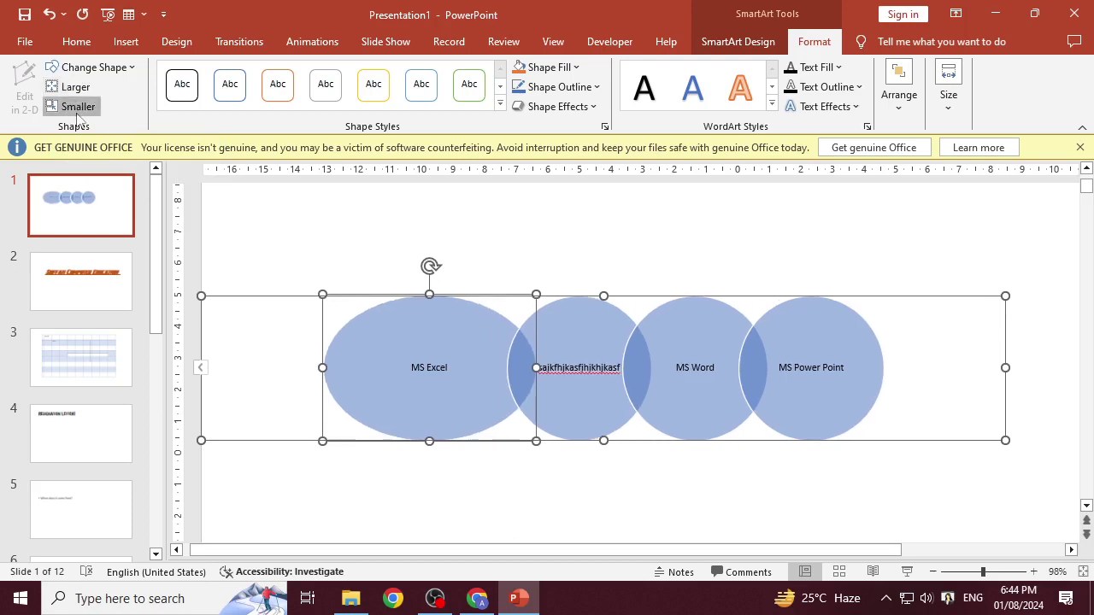
left_click(77, 107)
left_click(77, 107)
left_click(77, 107)
left_click(77, 107)
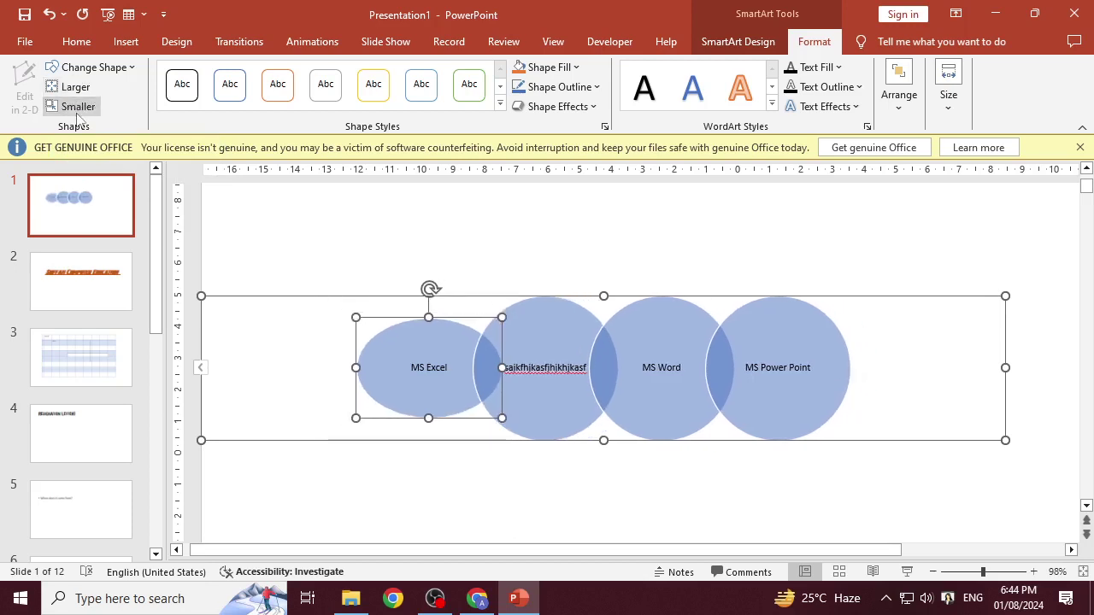
Step: Change the MS Excel circle into a Smiley Face shape and make it taller
left_click(130, 68)
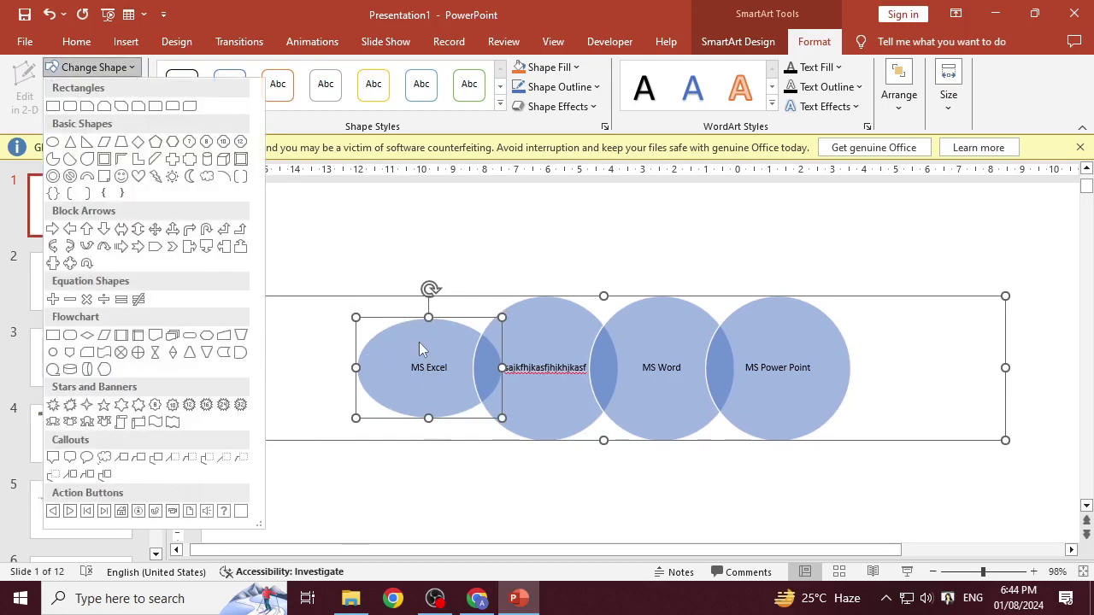
left_click(120, 176)
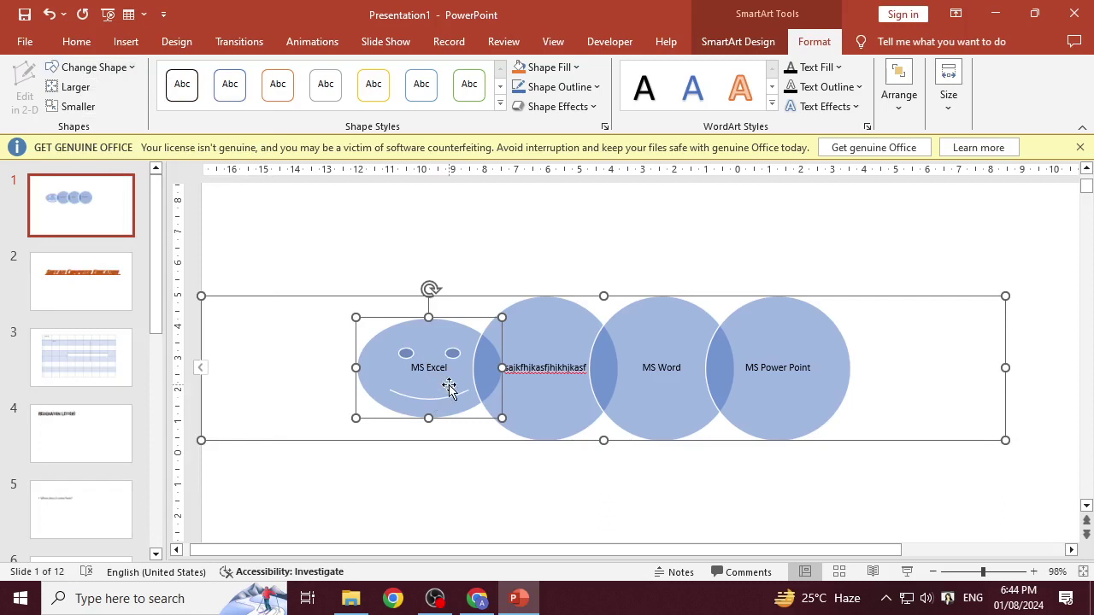
left_click_drag(428, 317, 425, 297)
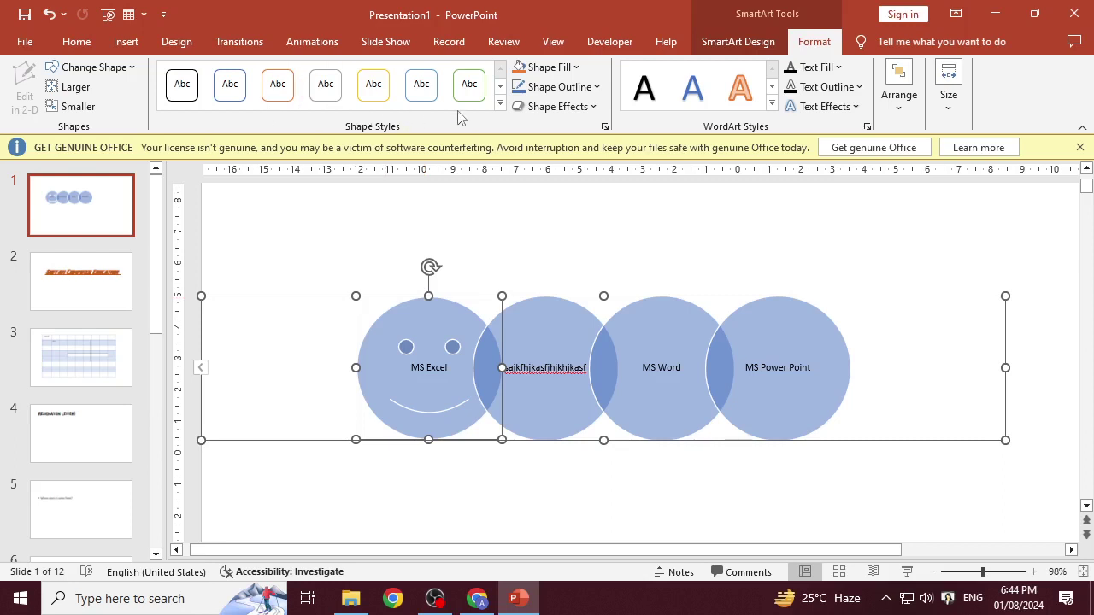
Step: Style the smiley with a yellow gradient, then a light green fill and a dark outline
left_click(500, 104)
left_click(376, 335)
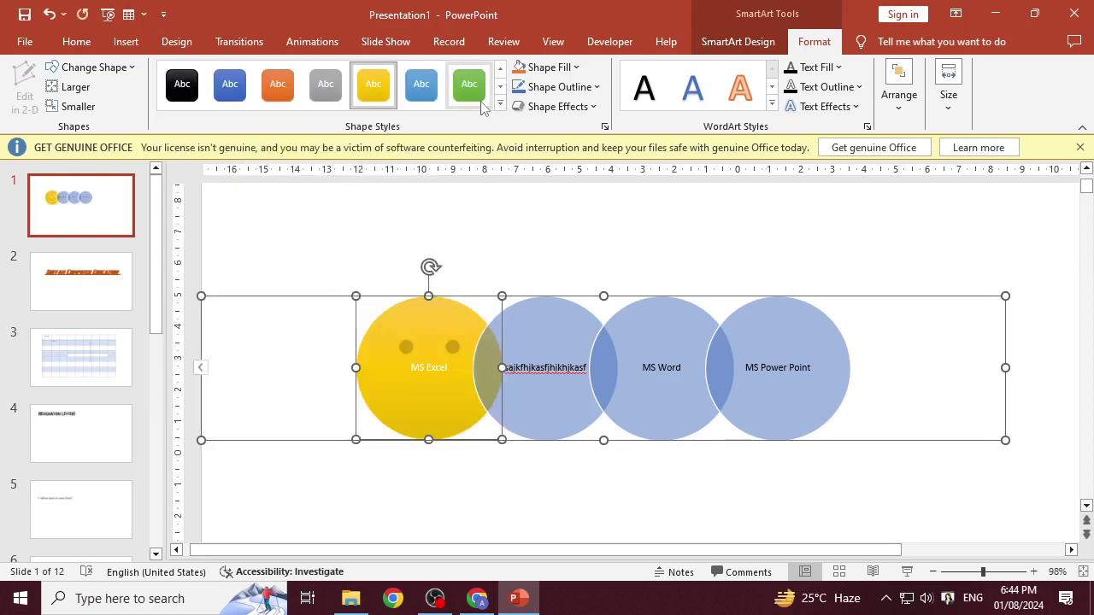
left_click(577, 68)
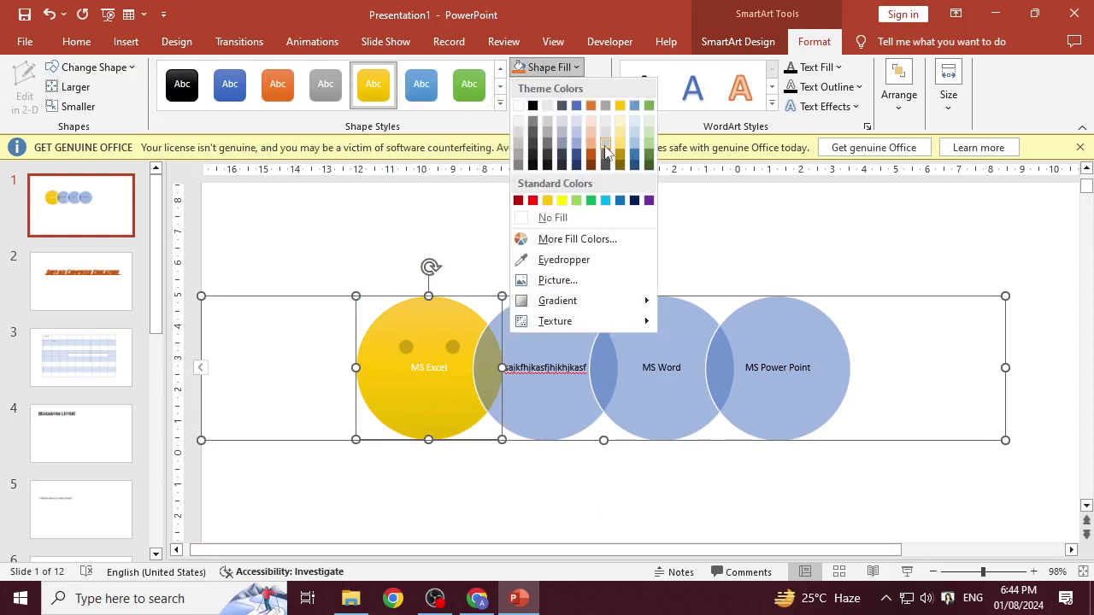
left_click(647, 145)
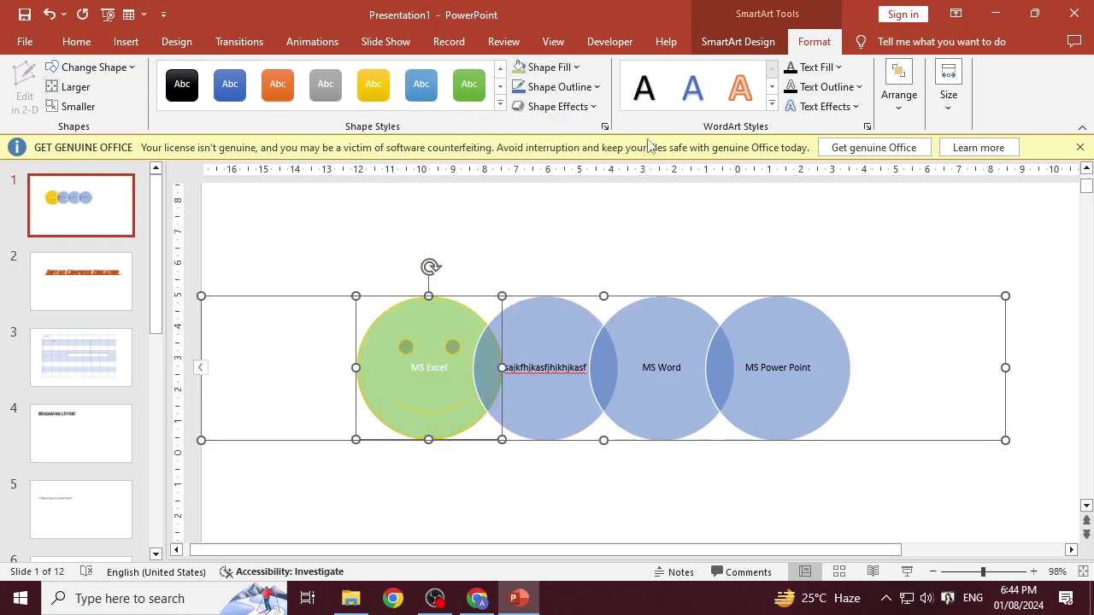
left_click(597, 88)
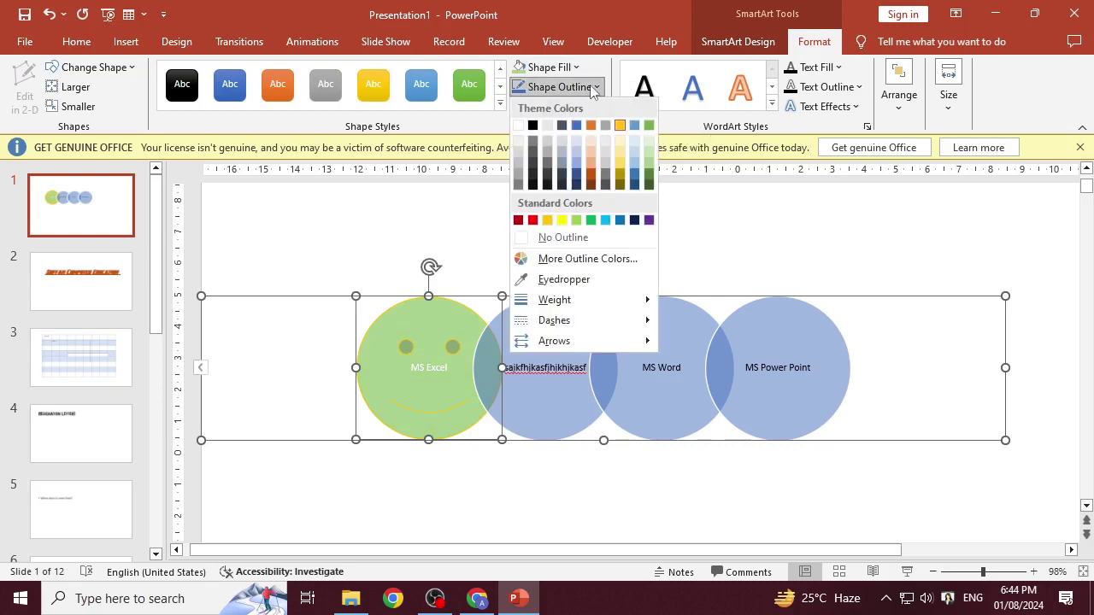
left_click(532, 125)
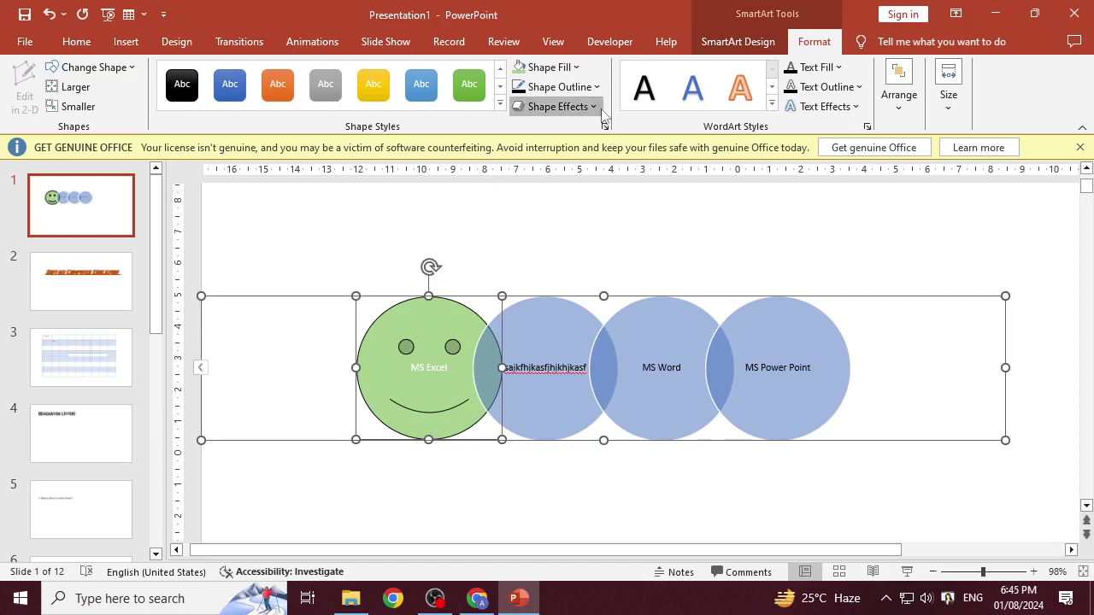
Step: Add a 3-D preset effect to the smiley and a WordArt style to its MS Excel text
left_click(560, 106)
mouse_move(564, 136)
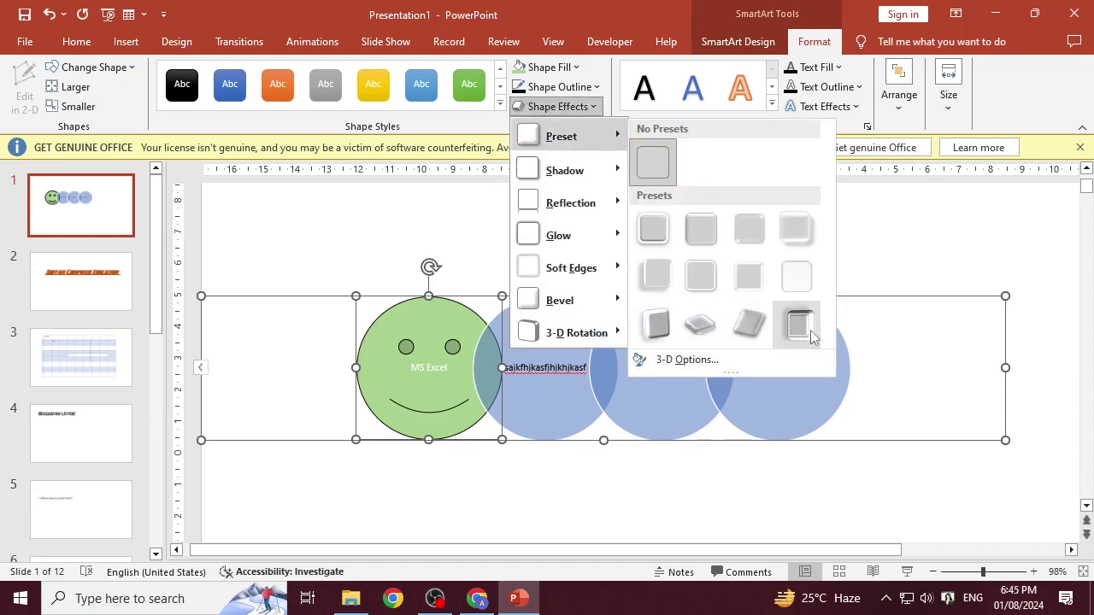
left_click(804, 333)
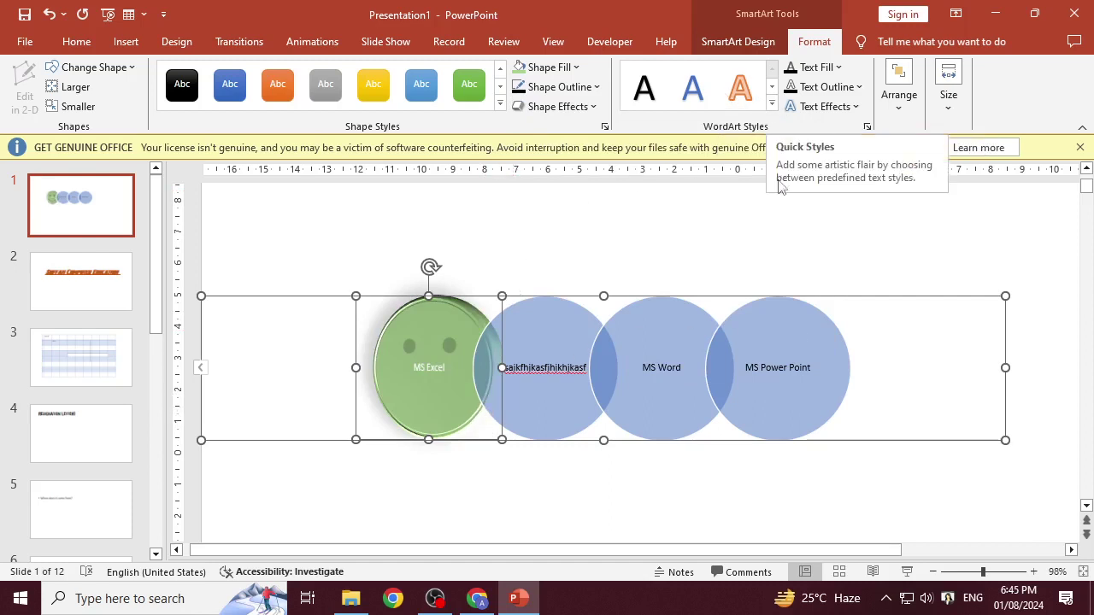
left_click(772, 103)
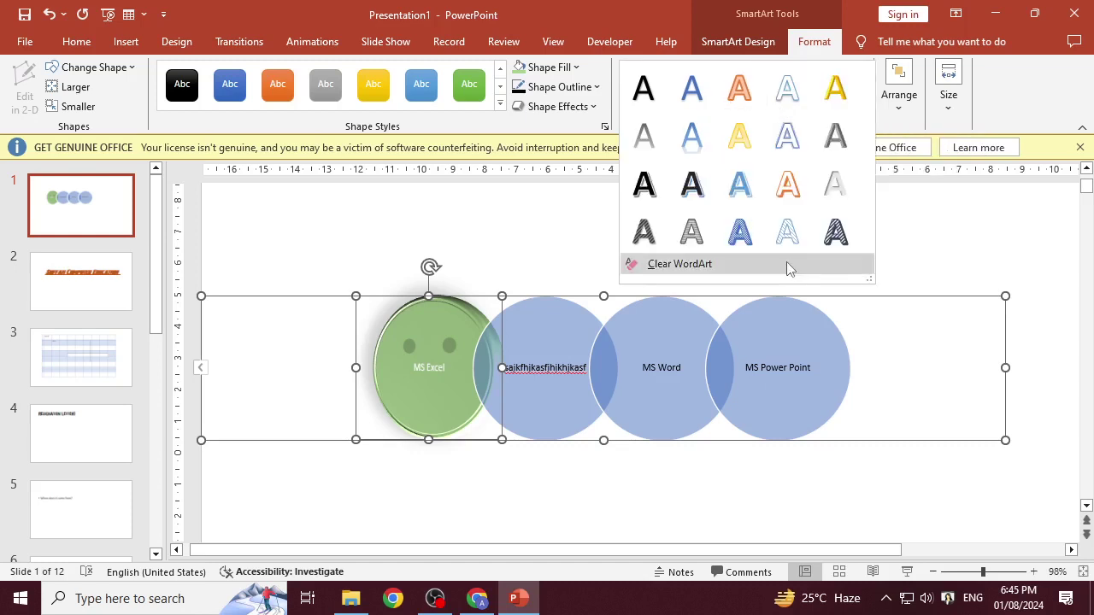
left_click(828, 238)
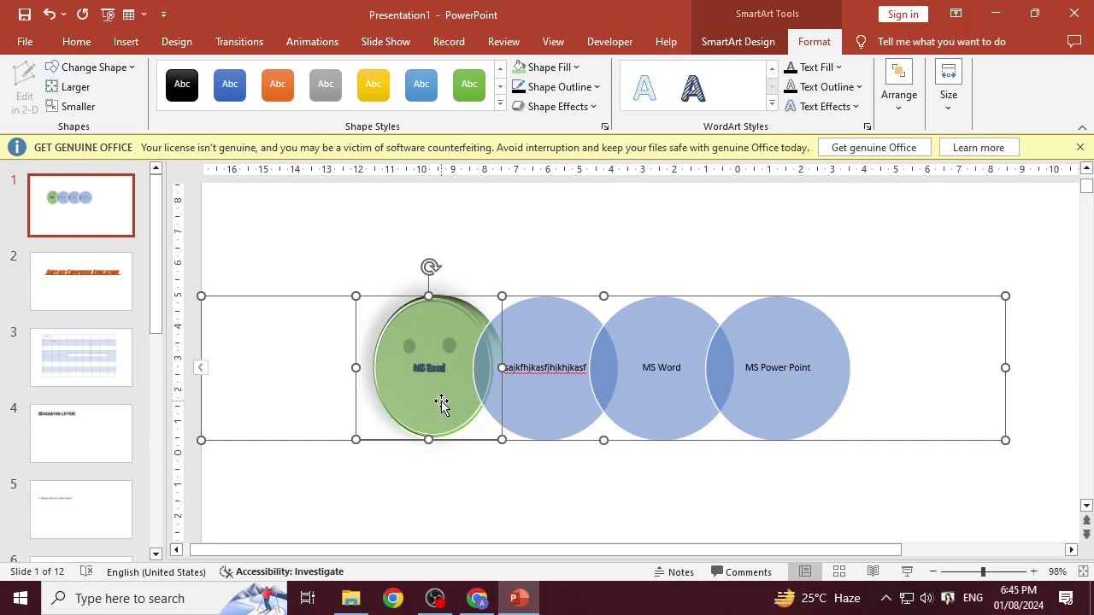
Step: Give the second circle's text a blue outlined WordArt style and a new fill colour
left_click(518, 393)
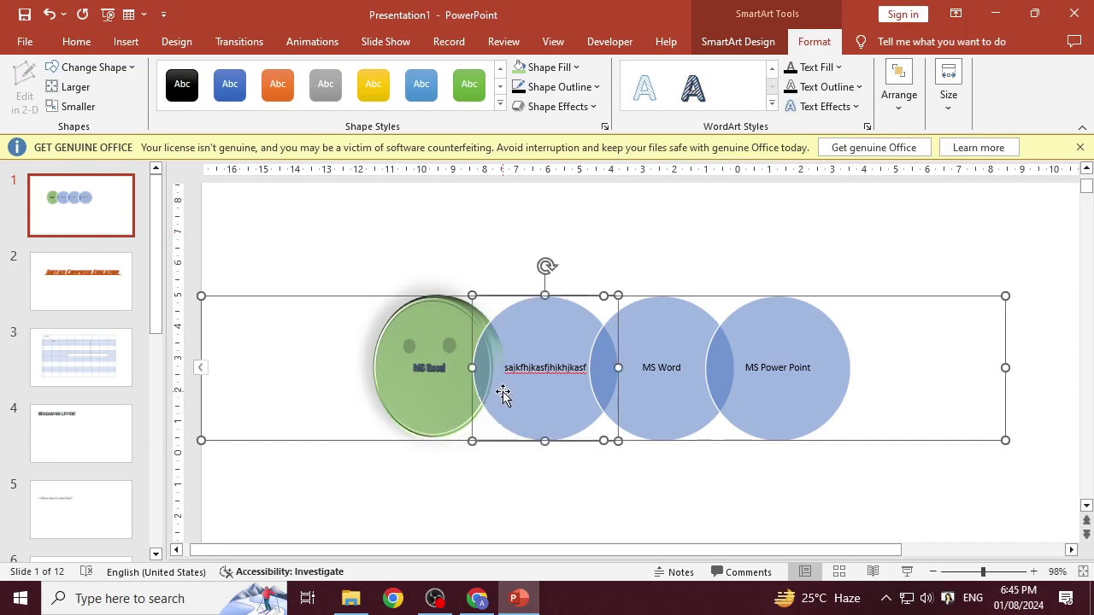
left_click(771, 102)
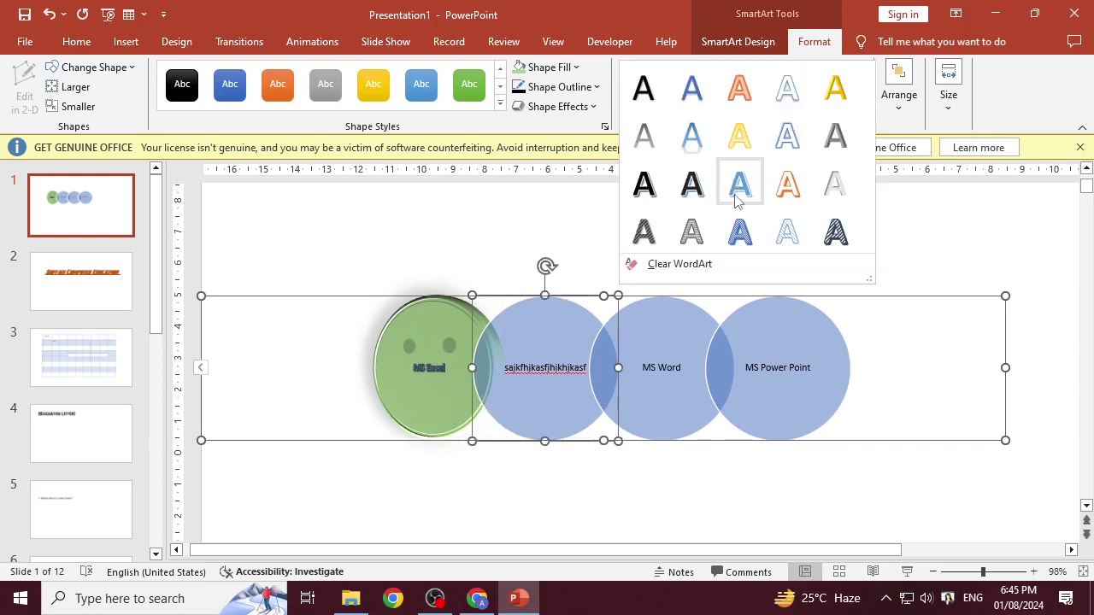
left_click(738, 200)
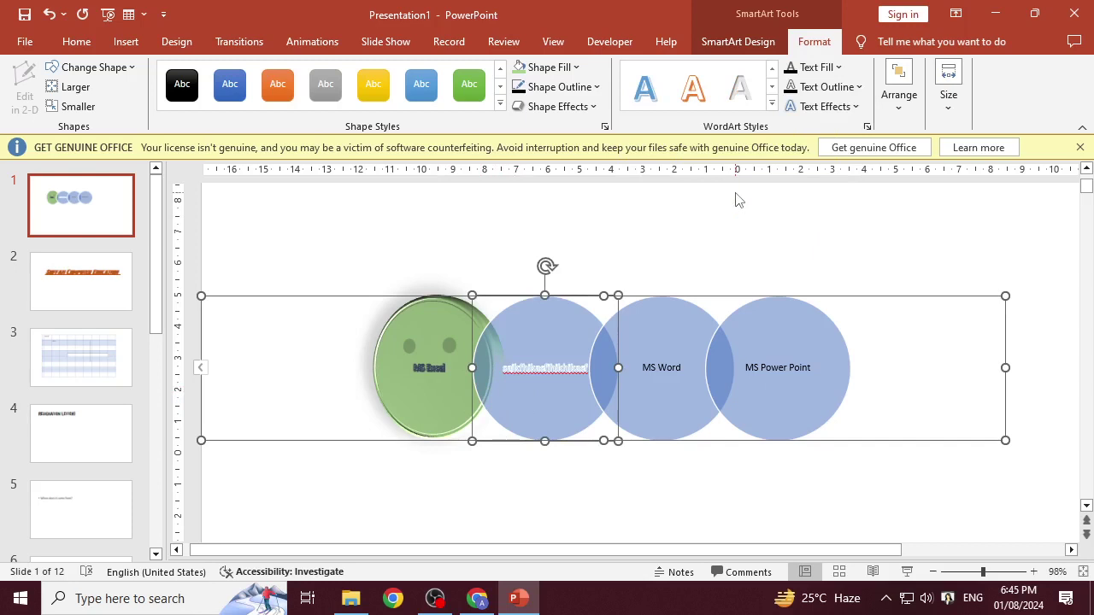
left_click(838, 67)
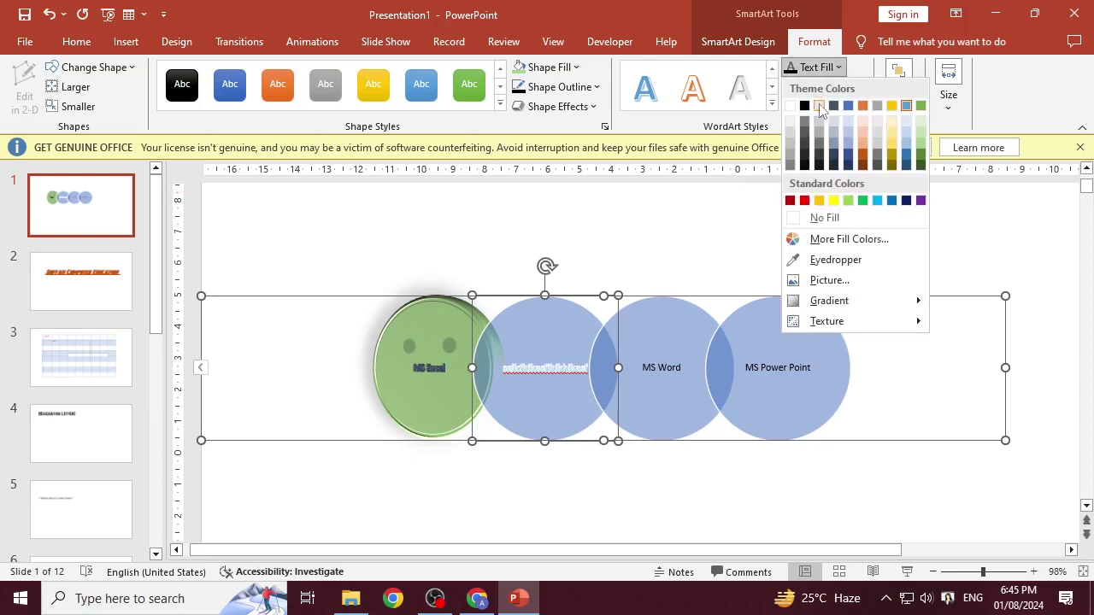
left_click(842, 105)
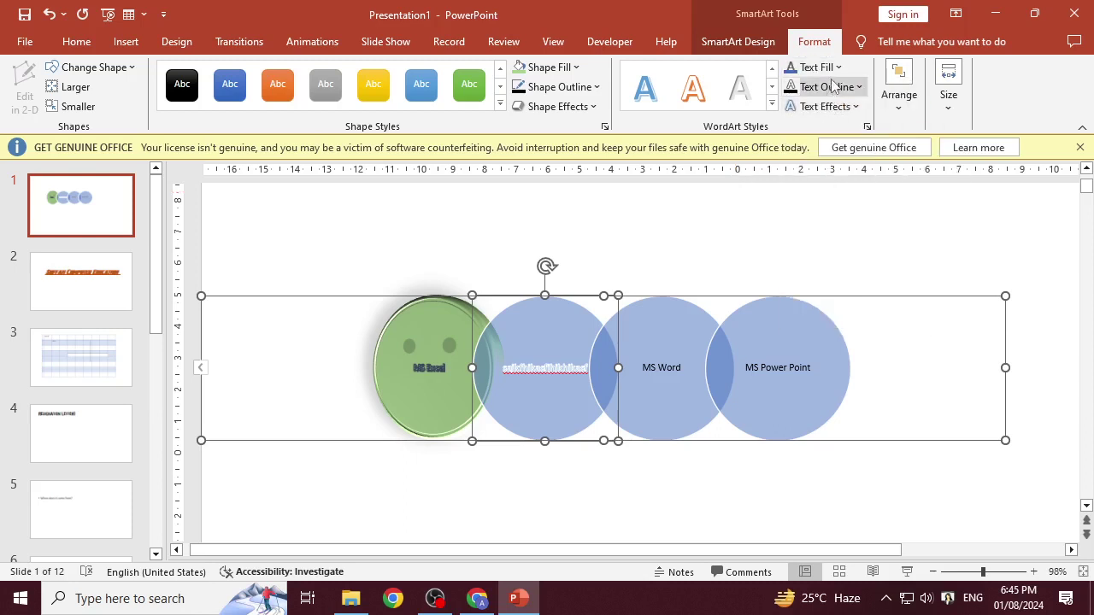
Step: Add a light gold text outline and a reflection effect to the second circle's text
left_click(842, 86)
left_click(897, 171)
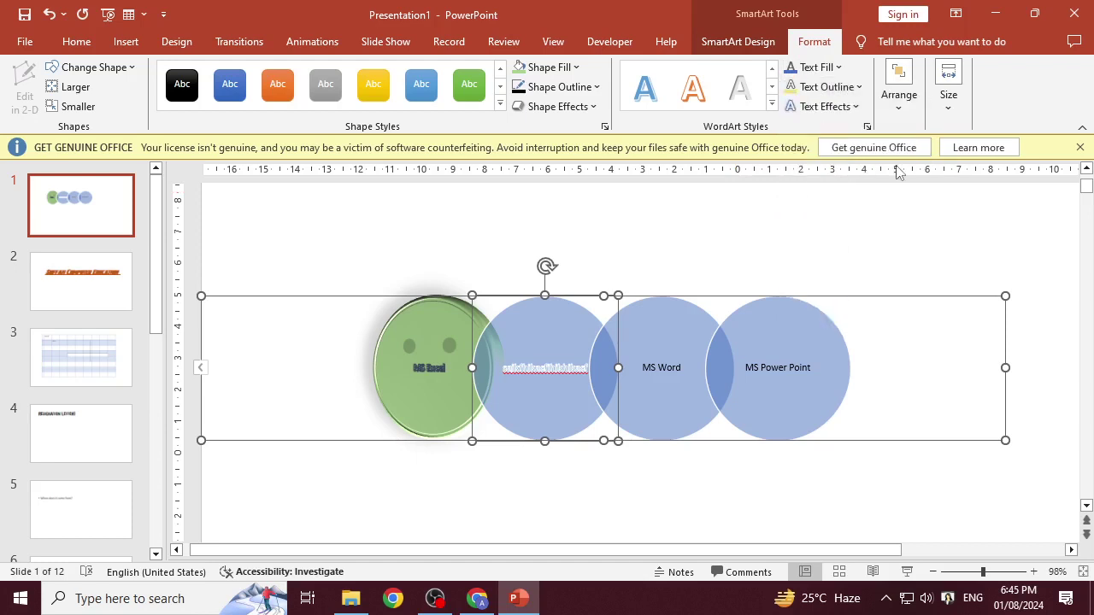
left_click(864, 107)
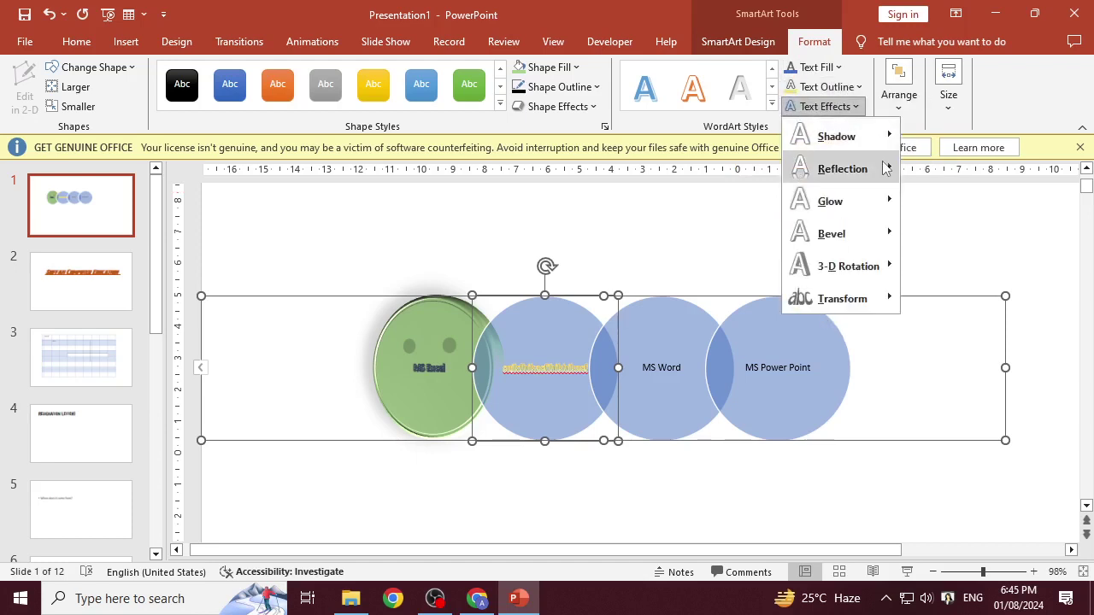
mouse_move(842, 168)
left_click(980, 260)
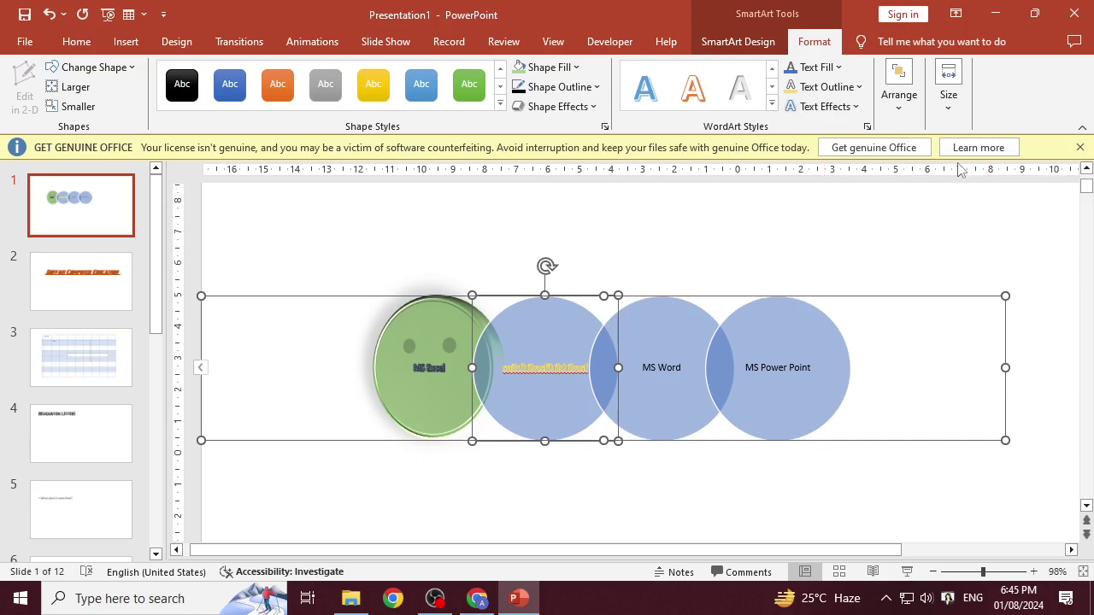
left_click(912, 119)
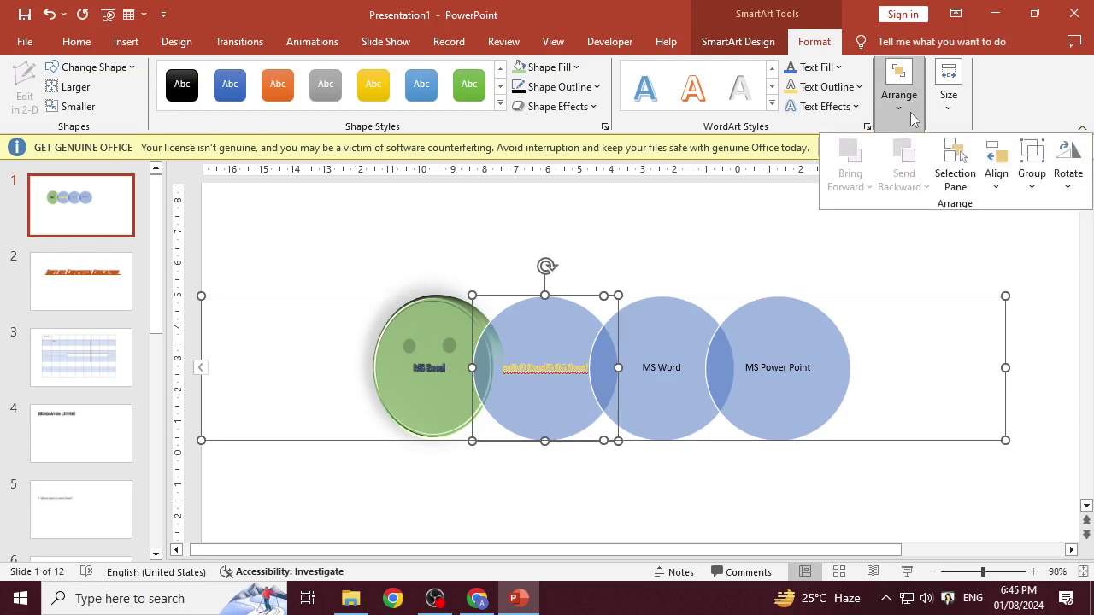
Step: Insert the picture canva-removebg-preview (1) from this device onto slide 1
left_click(704, 261)
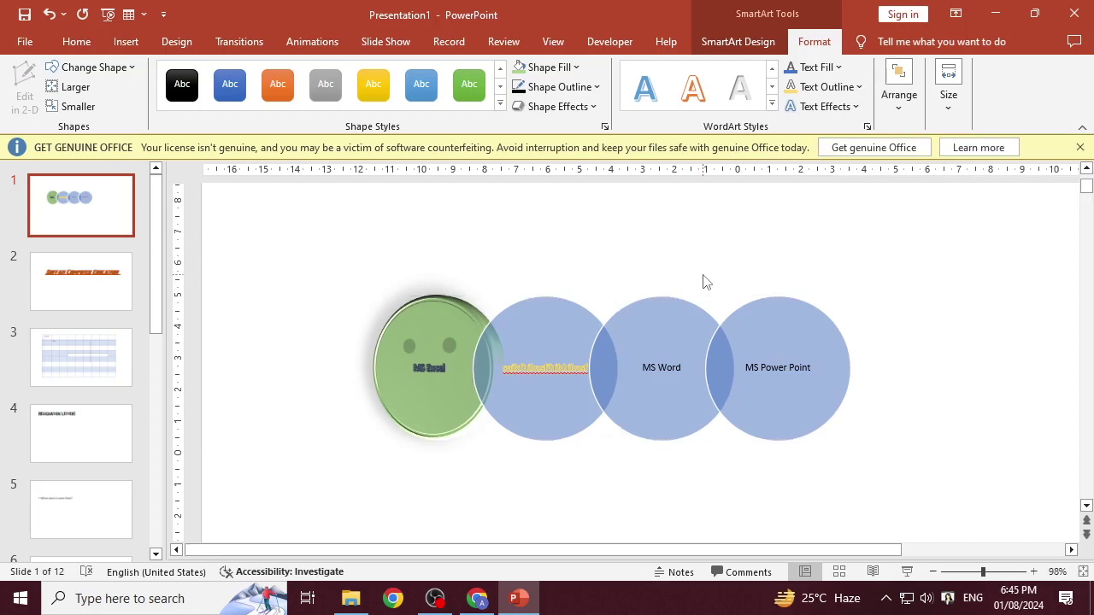
left_click(654, 312)
left_click(664, 230)
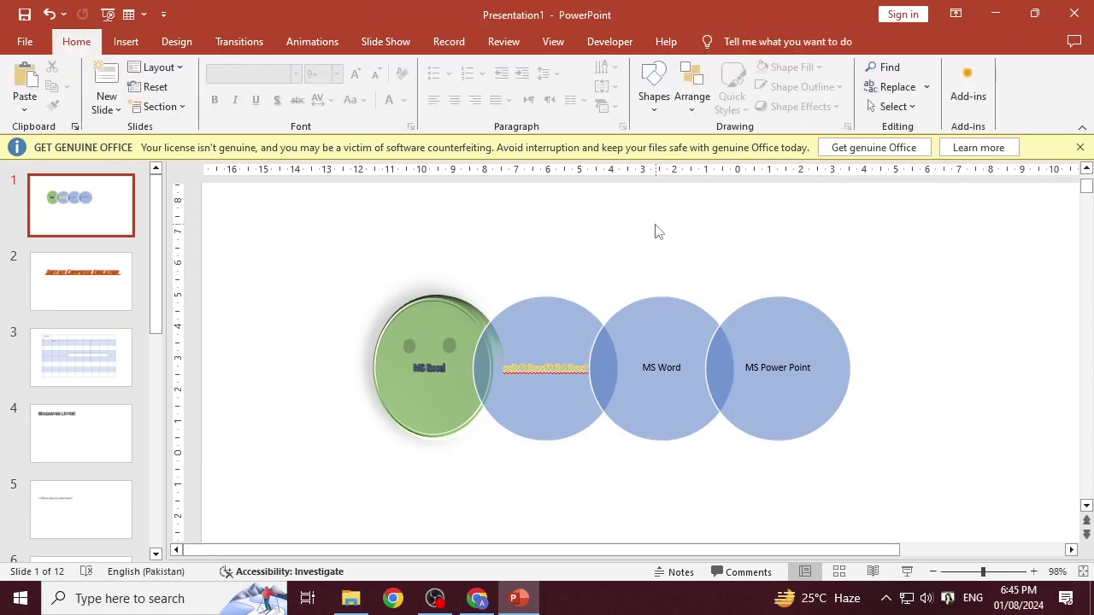
left_click(126, 41)
left_click(126, 107)
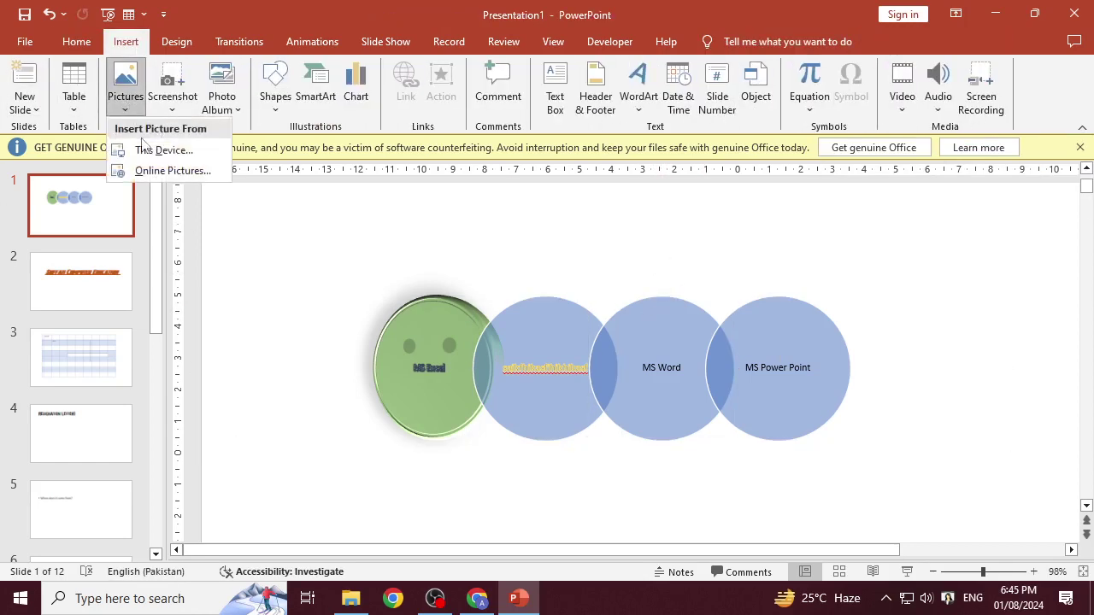
left_click(150, 149)
left_click(389, 141)
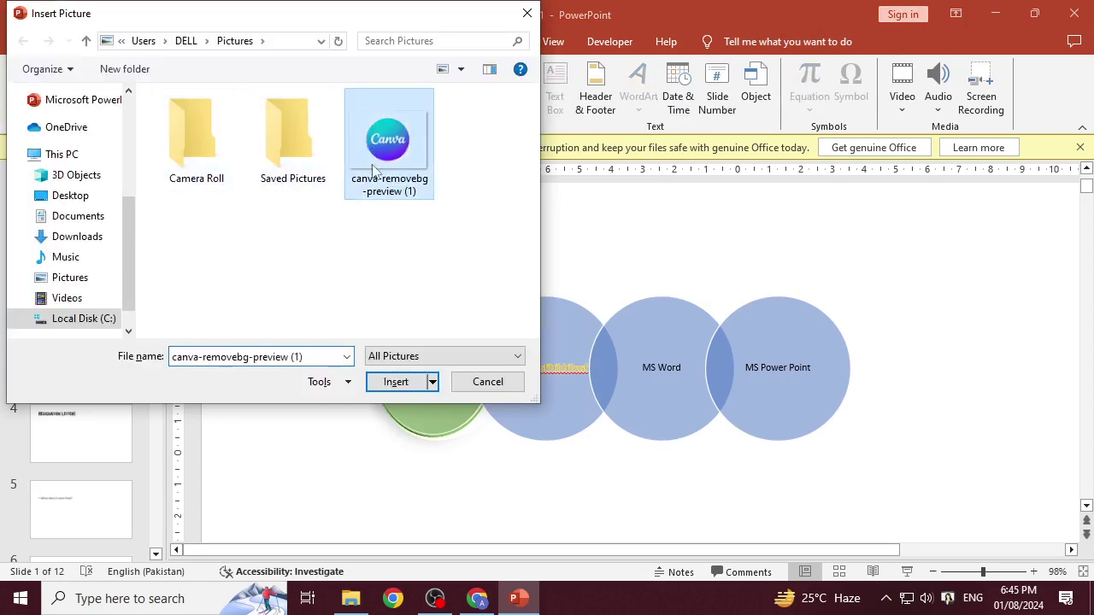
left_click(395, 381)
Step: Move and enlarge the Canva logo to 9.88 × 13.19 cm over the first two circles
left_click_drag(727, 425, 577, 221)
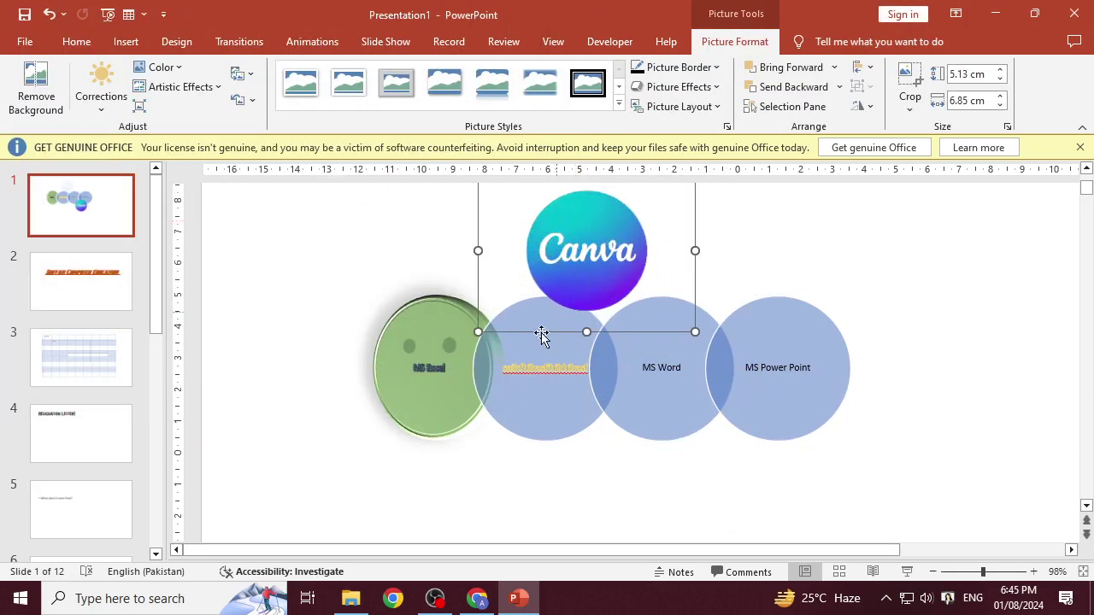
left_click_drag(476, 330, 277, 482)
left_click_drag(472, 353, 525, 276)
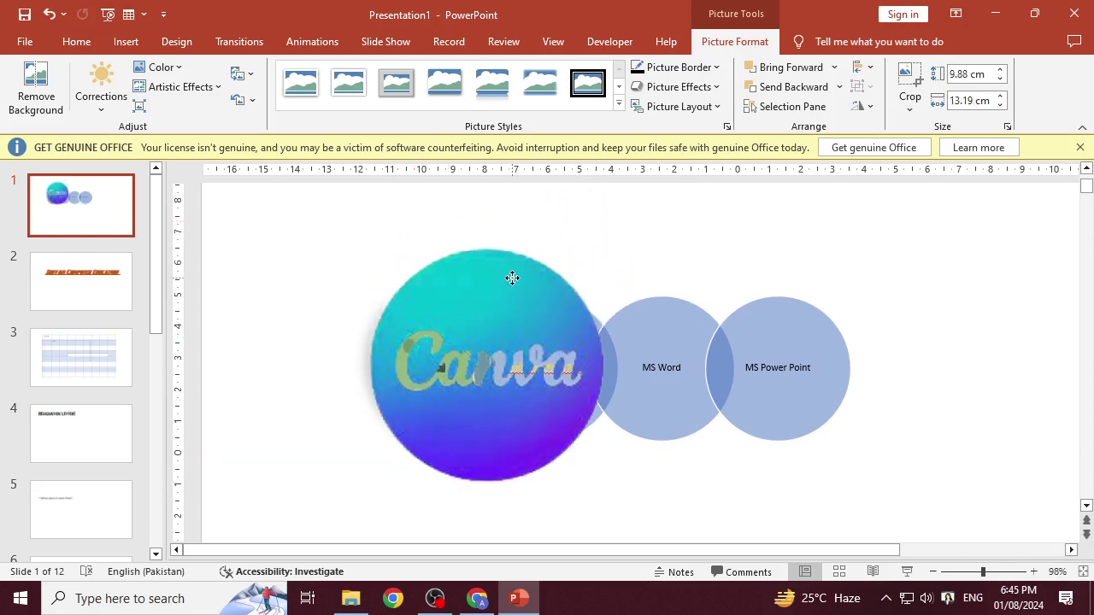
left_click(813, 342)
left_click(866, 295)
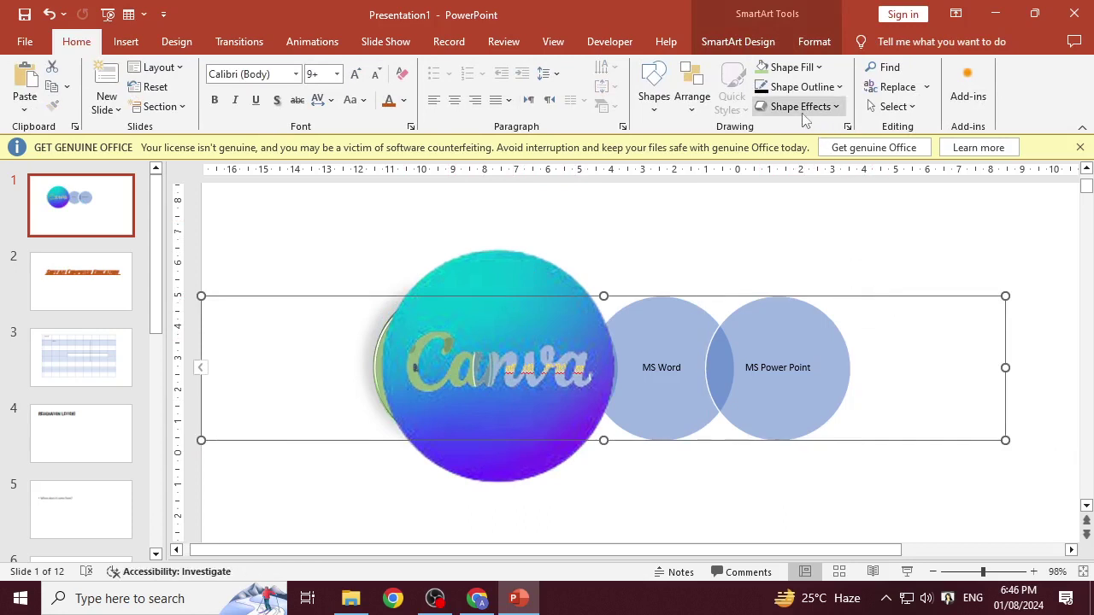
left_click(693, 110)
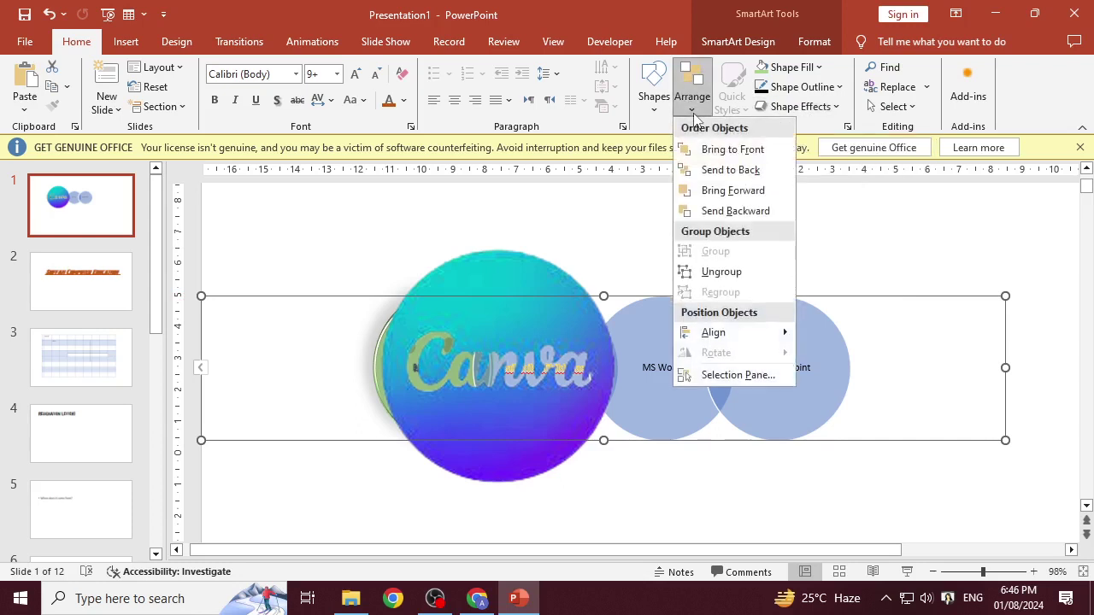
left_click(693, 110)
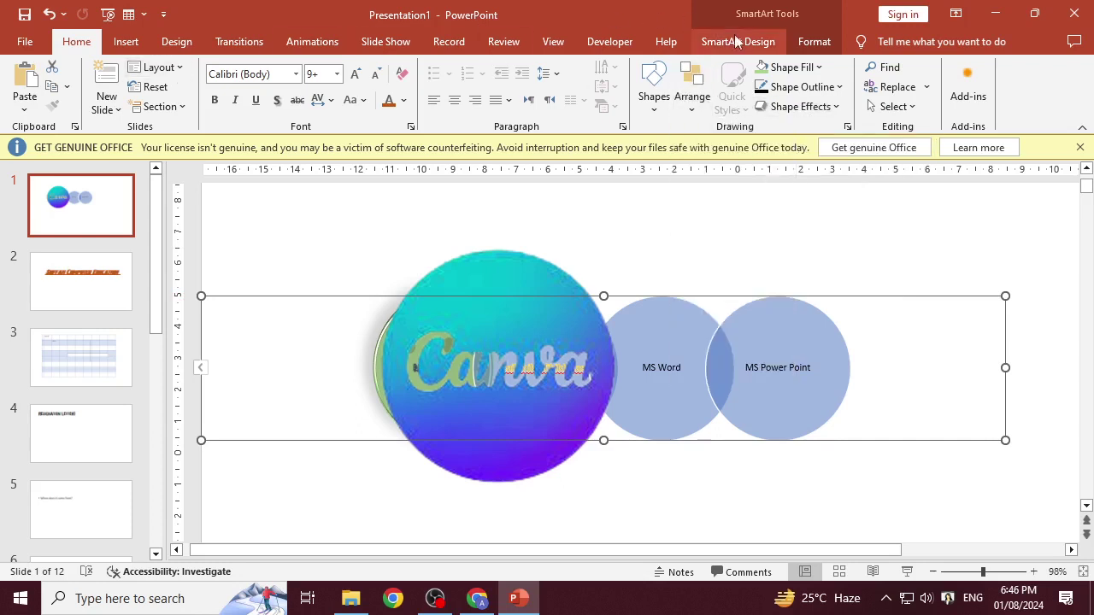
left_click(815, 42)
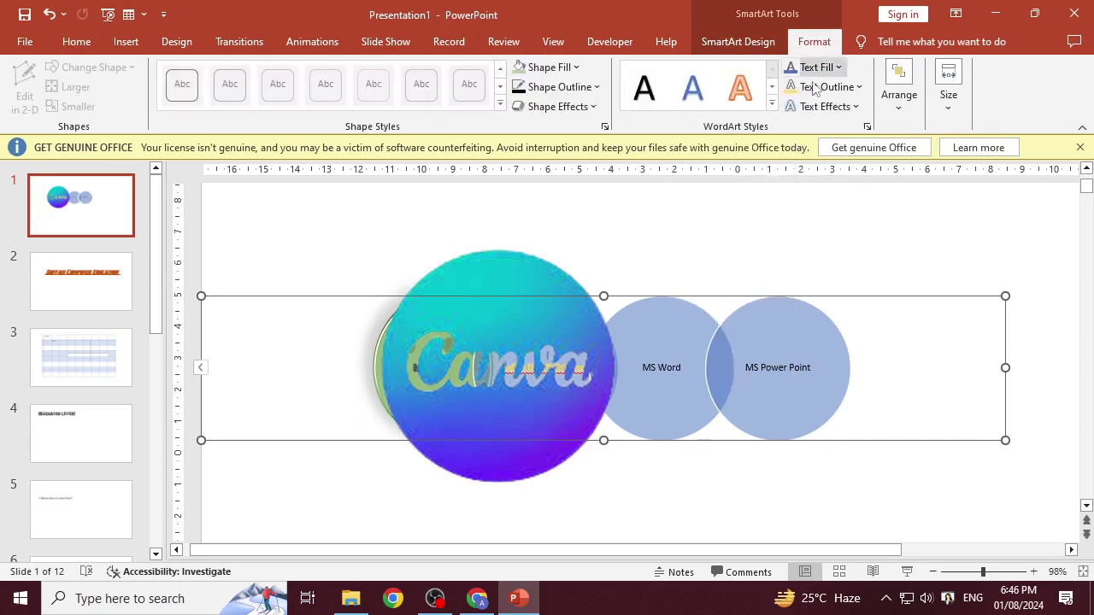
left_click(901, 111)
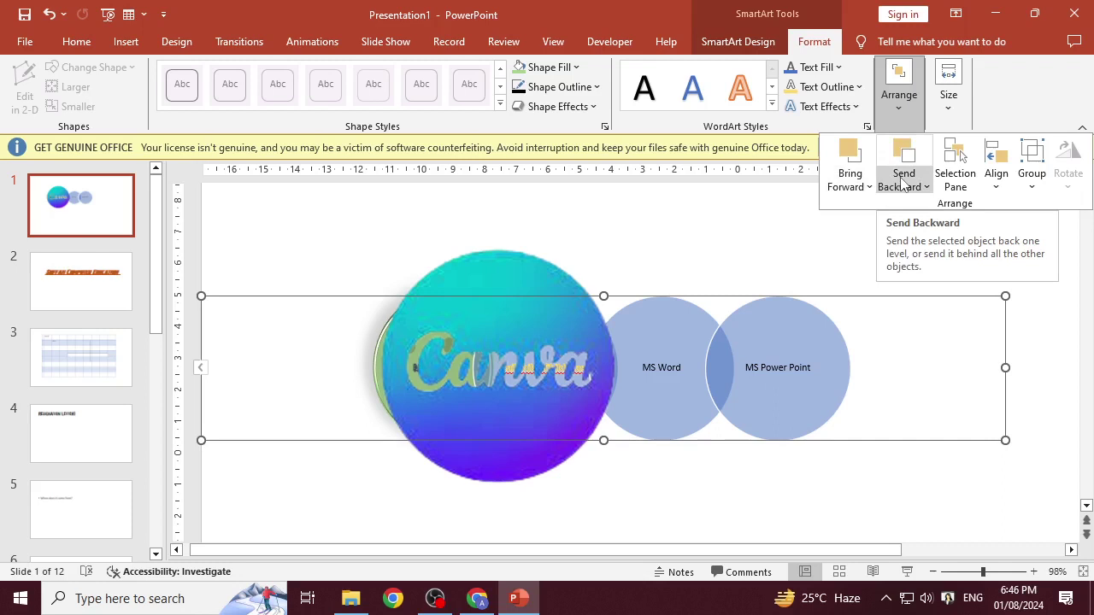
left_click(904, 177)
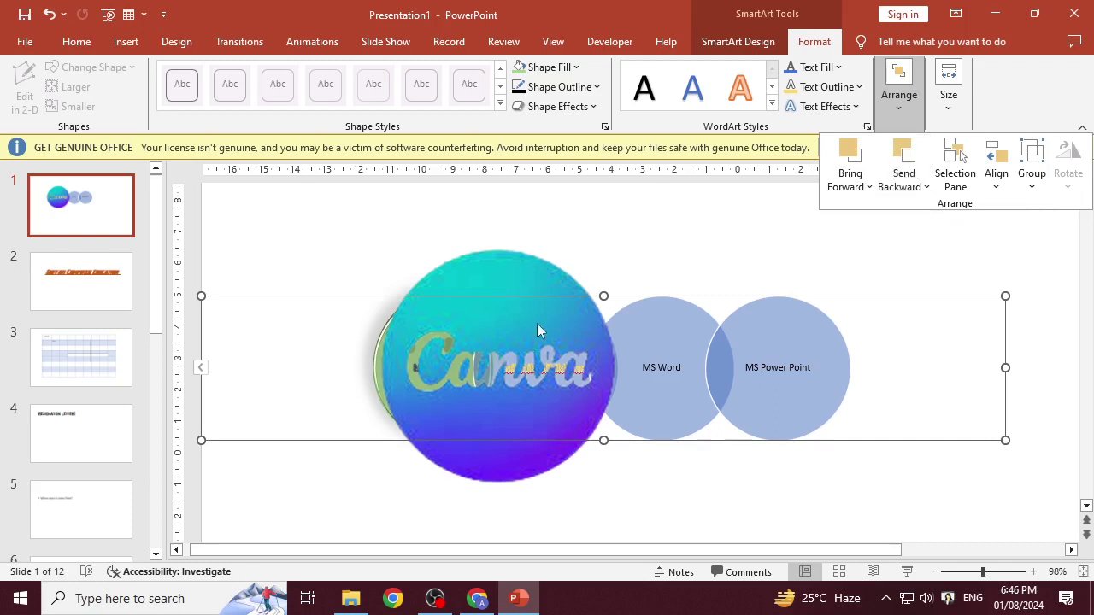
left_click(582, 332)
left_click(590, 336)
left_click(766, 336)
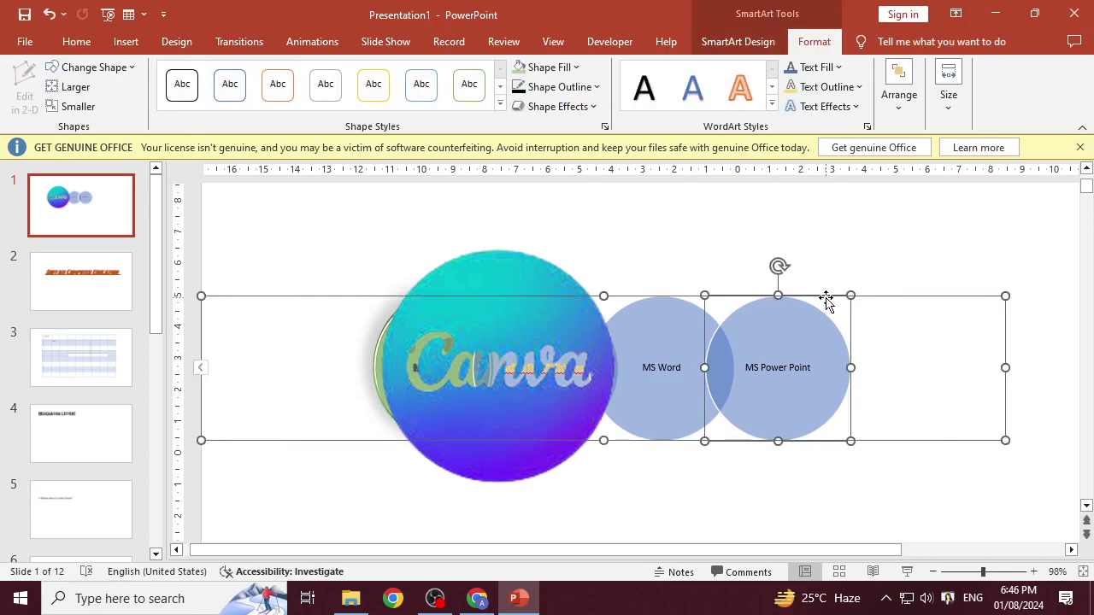
left_click(885, 307)
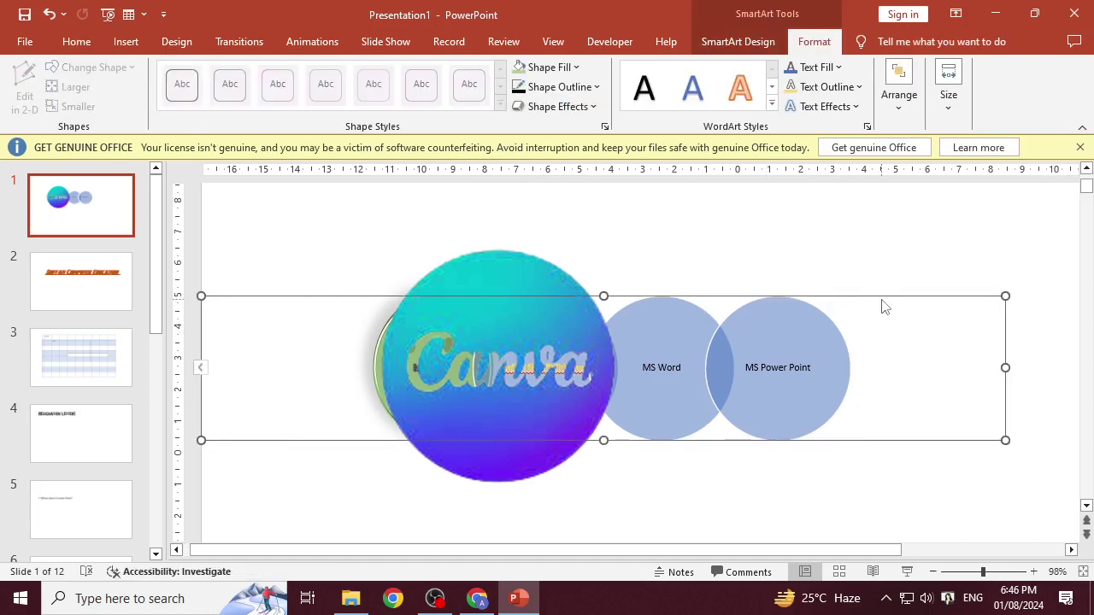
left_click(889, 104)
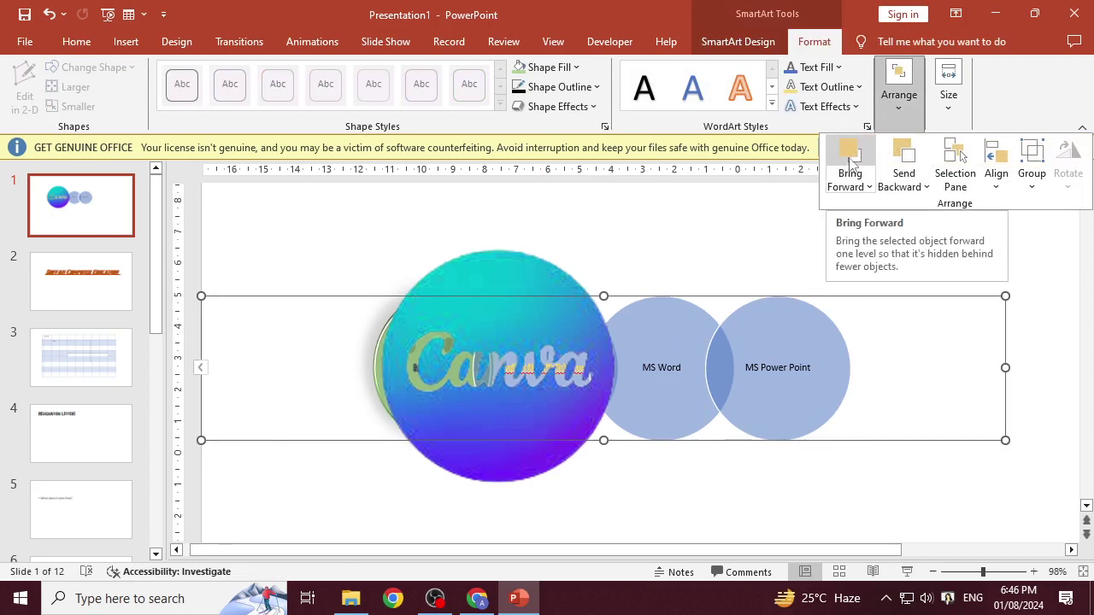
left_click(868, 186)
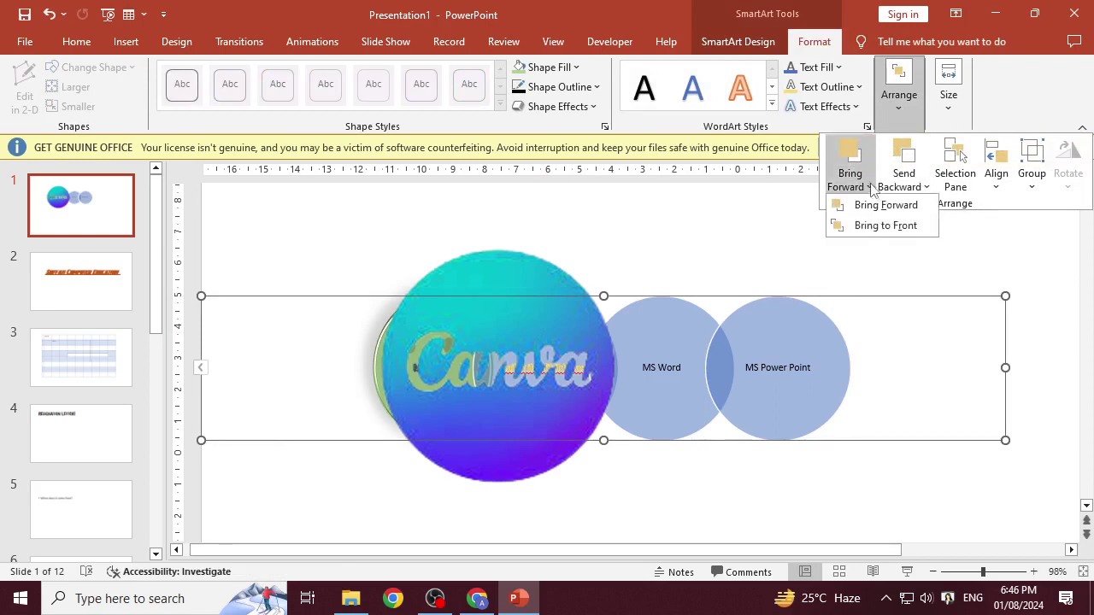
left_click(885, 206)
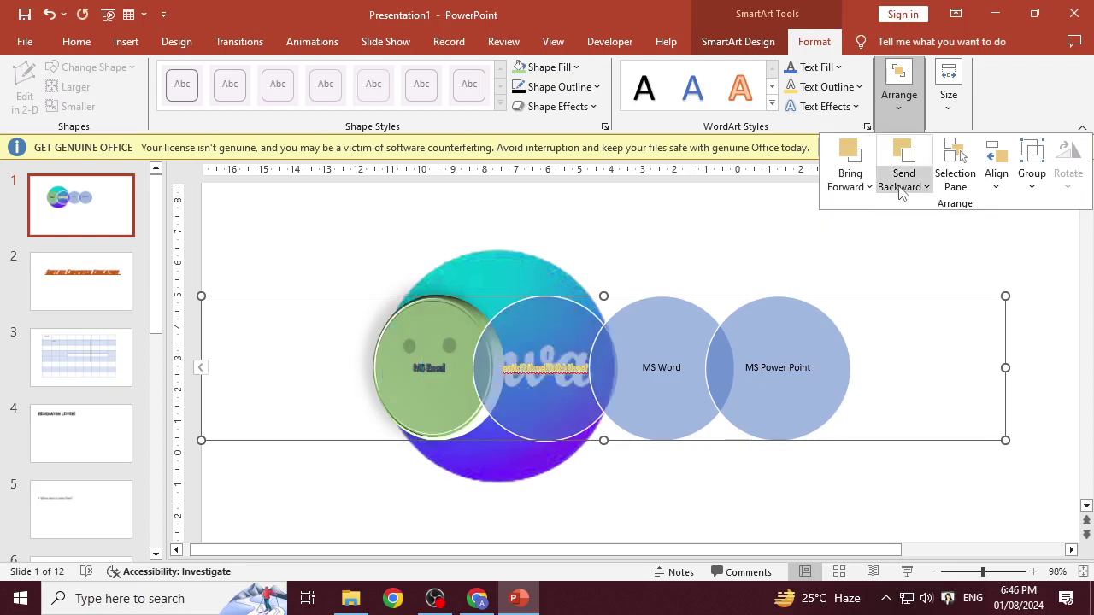
left_click(923, 187)
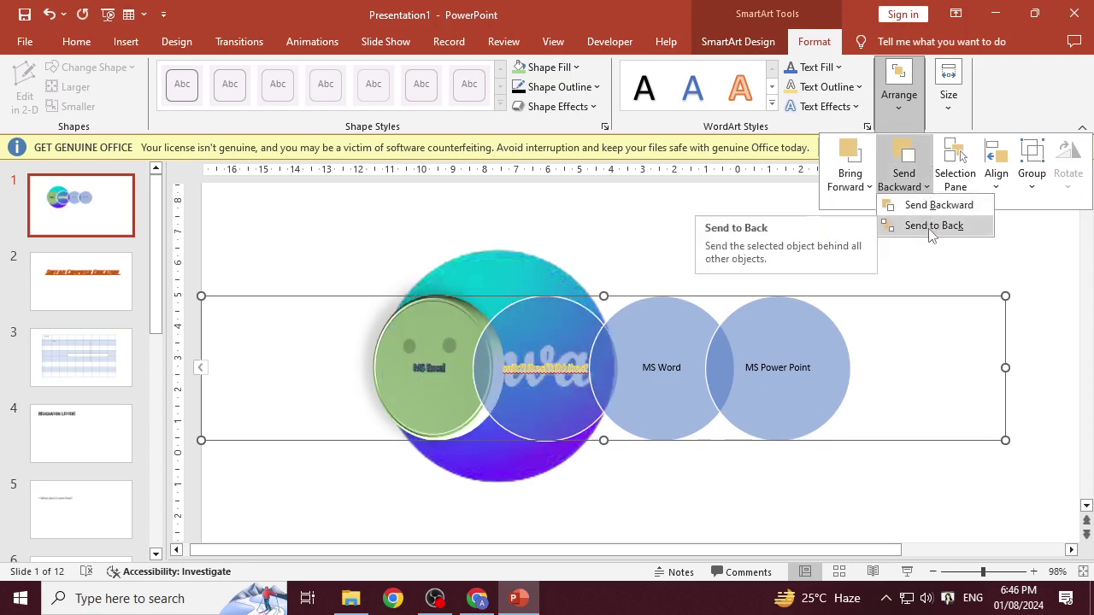
left_click(931, 229)
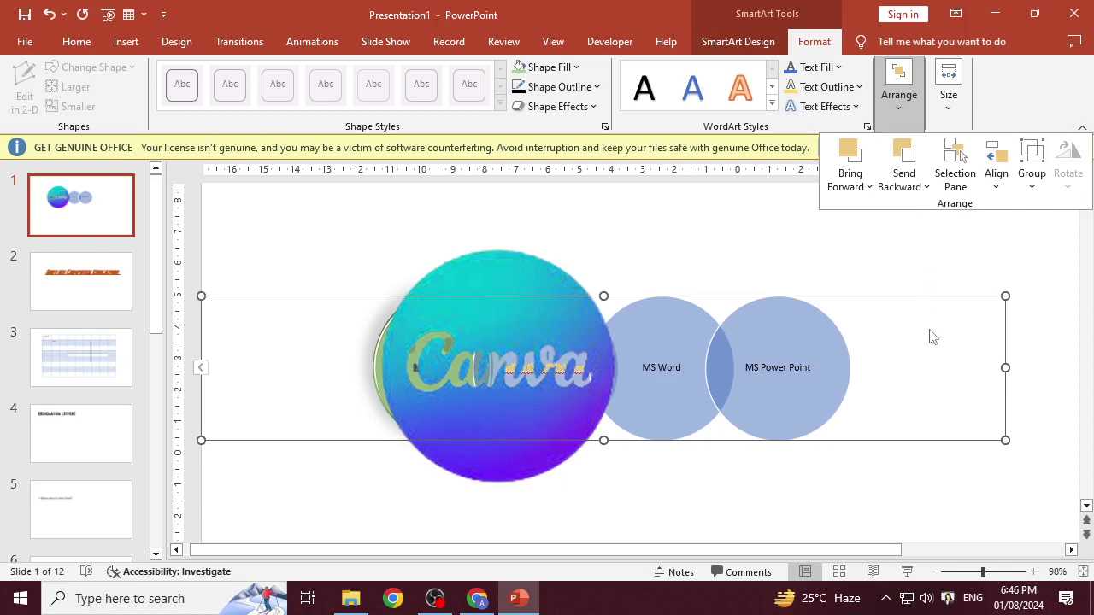
left_click(927, 189)
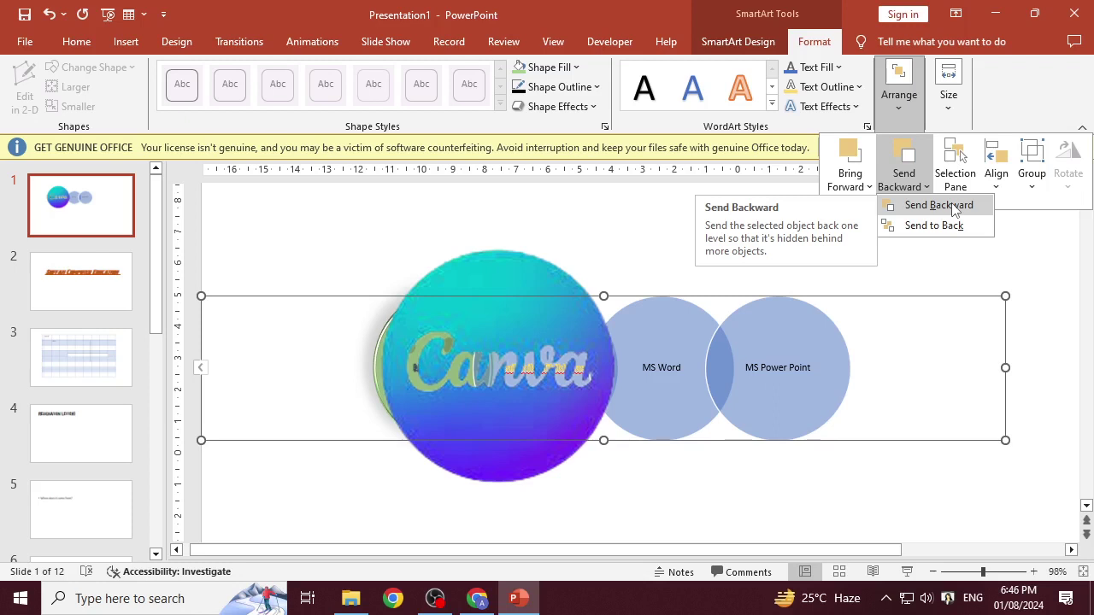
Step: Set the Venn diagram's height to 5.5 cm and width to 26.1 cm
left_click(951, 120)
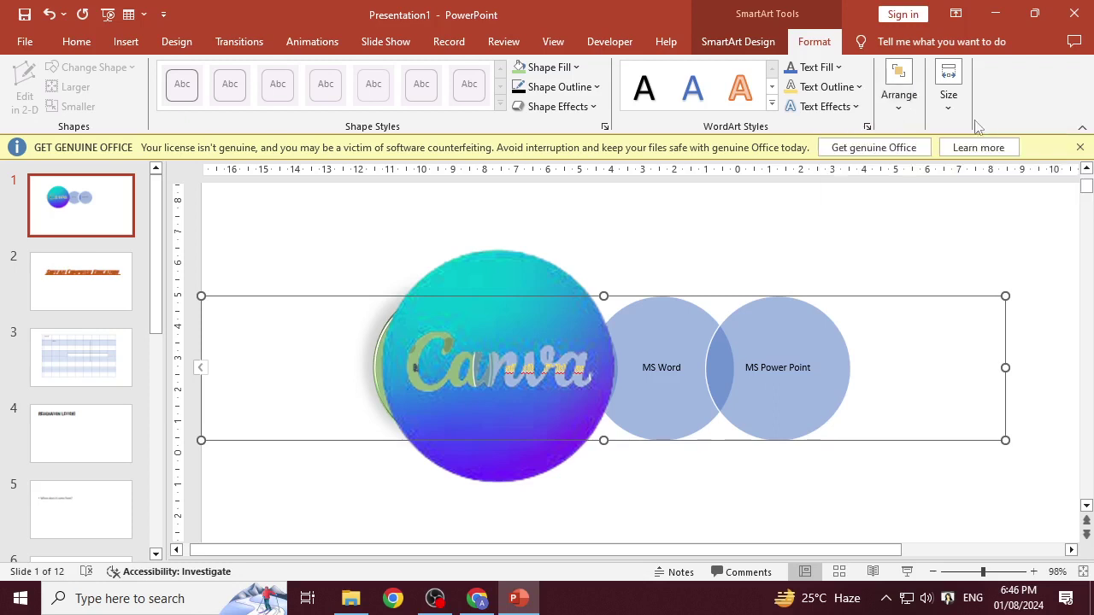
left_click(951, 119)
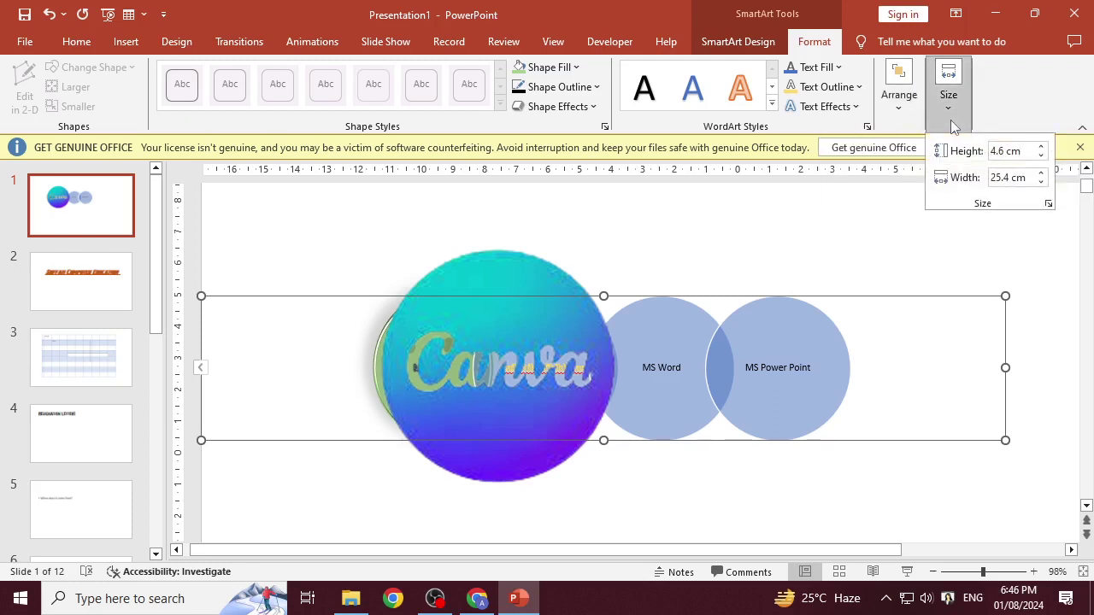
left_click(1041, 147)
left_click(1041, 147)
left_click(1041, 147)
left_click(1041, 147)
left_click(1041, 147)
left_click(1041, 147)
left_click(1041, 147)
left_click(1041, 147)
left_click(1041, 147)
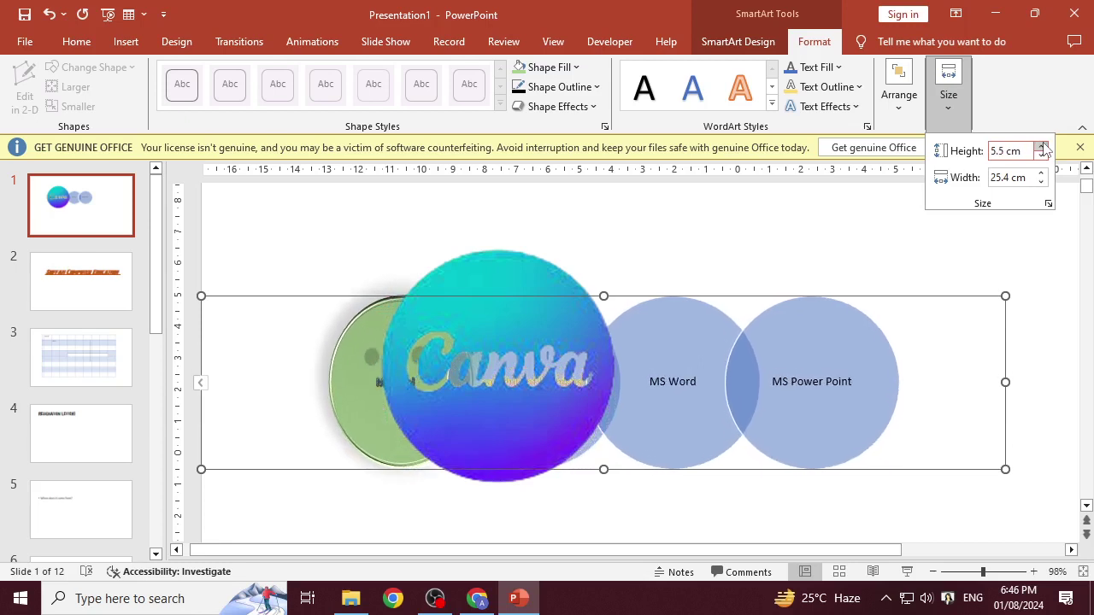
left_click(1041, 173)
left_click(1041, 174)
left_click(1041, 174)
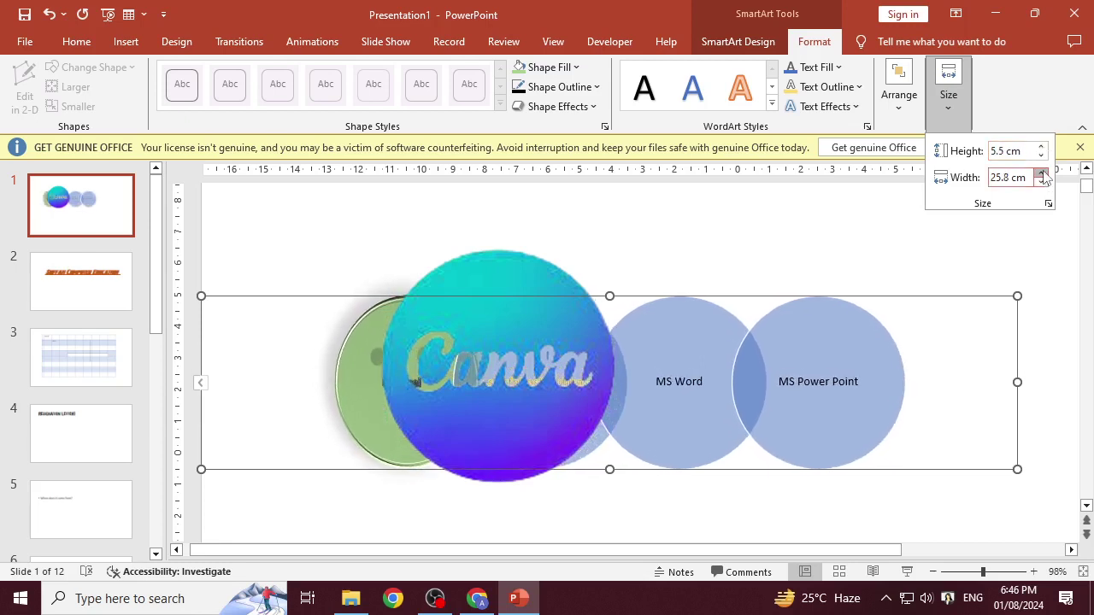
left_click(1041, 174)
left_click(1041, 173)
left_click(1041, 173)
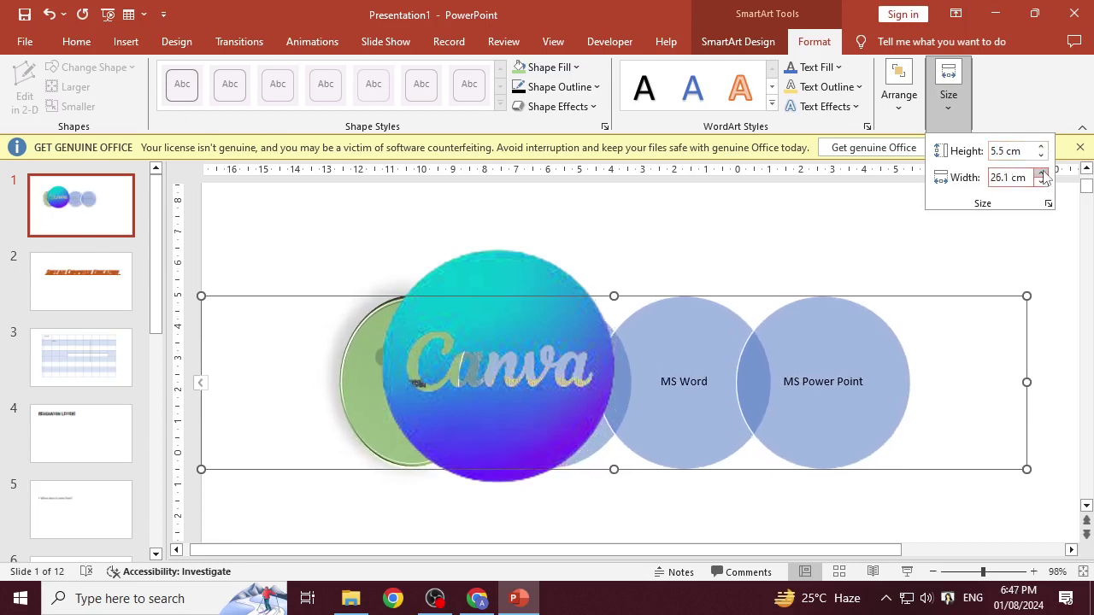
Step: Move the Venn diagram slightly up so the Canva logo overlaps its lower part
left_click(997, 296)
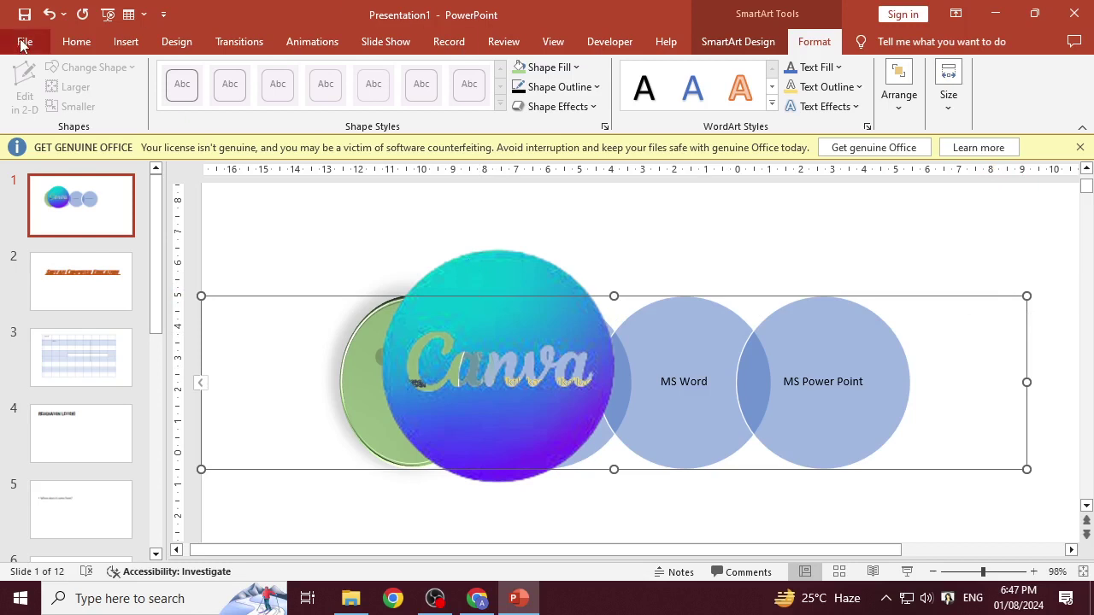
left_click(76, 41)
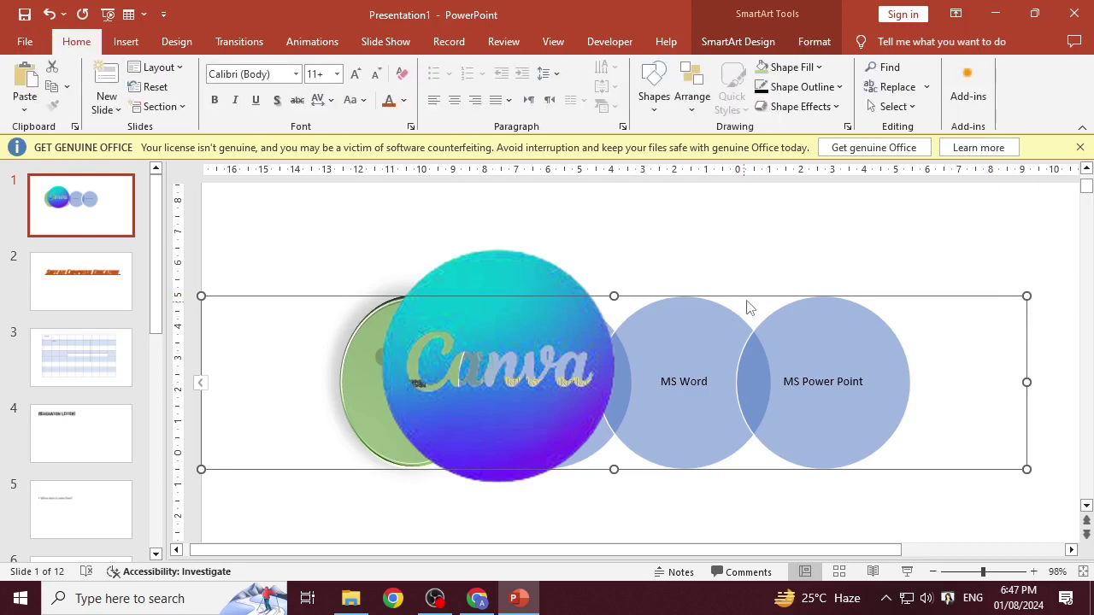
left_click_drag(748, 295, 753, 244)
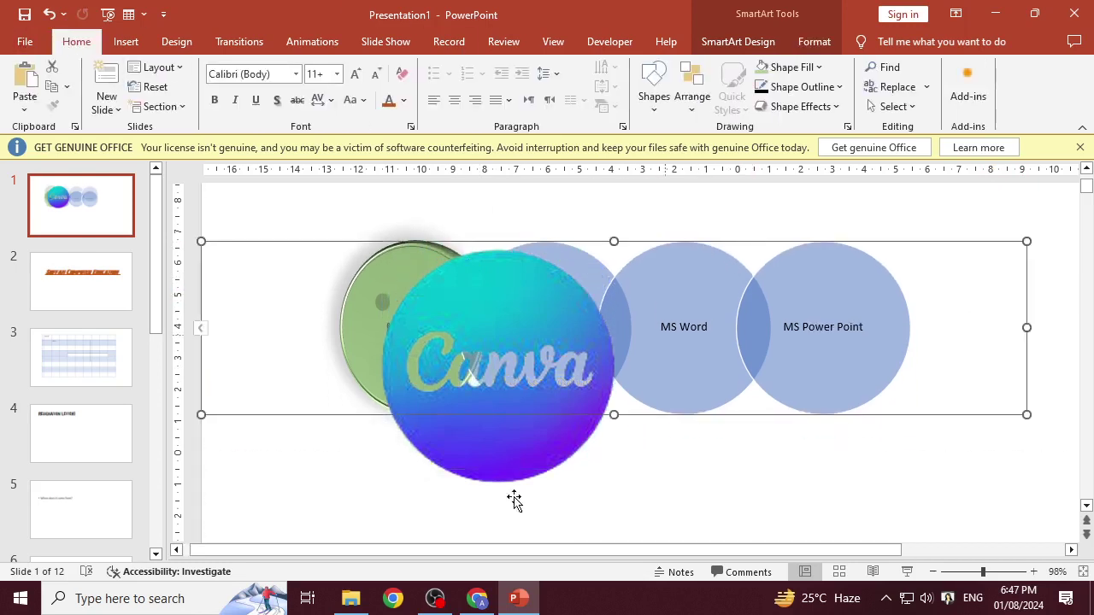